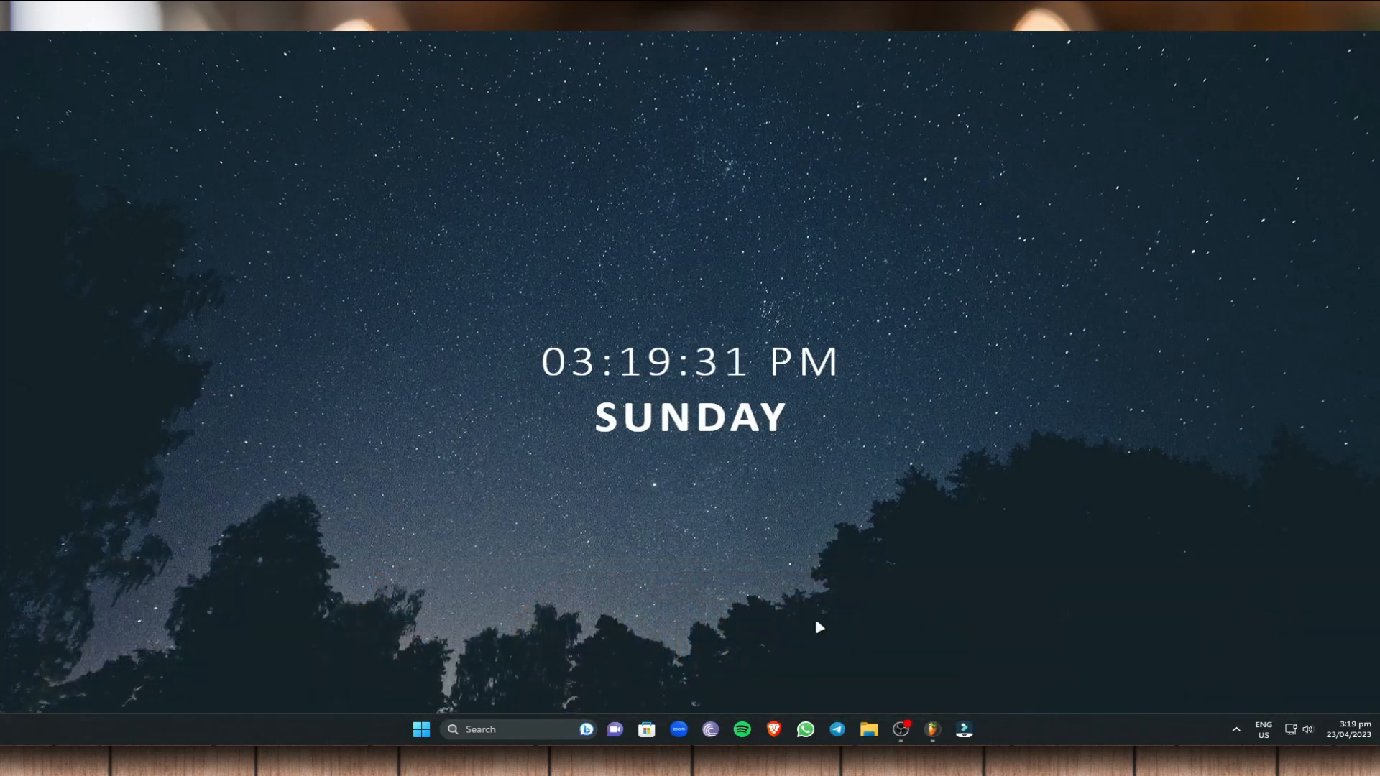
left_click(774, 729)
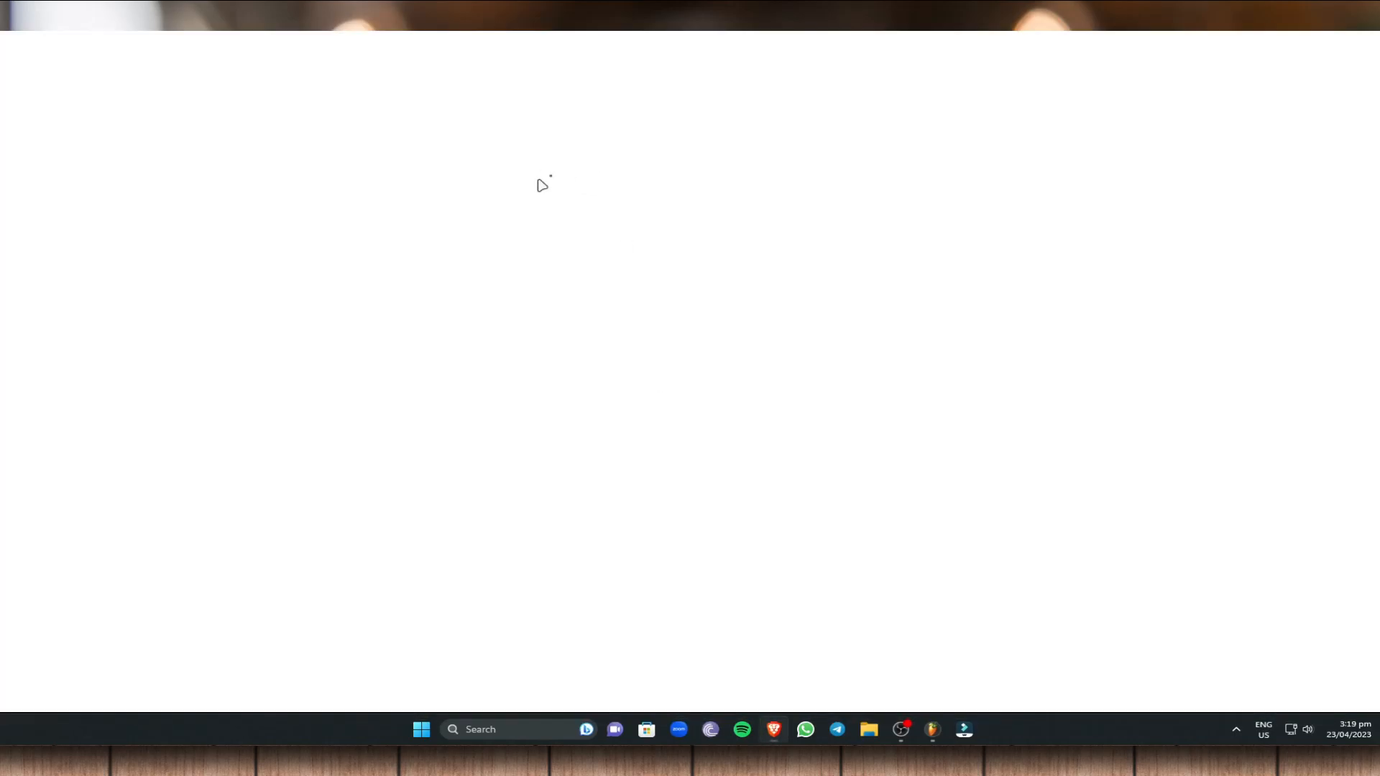
left_click(544, 64)
type("www")
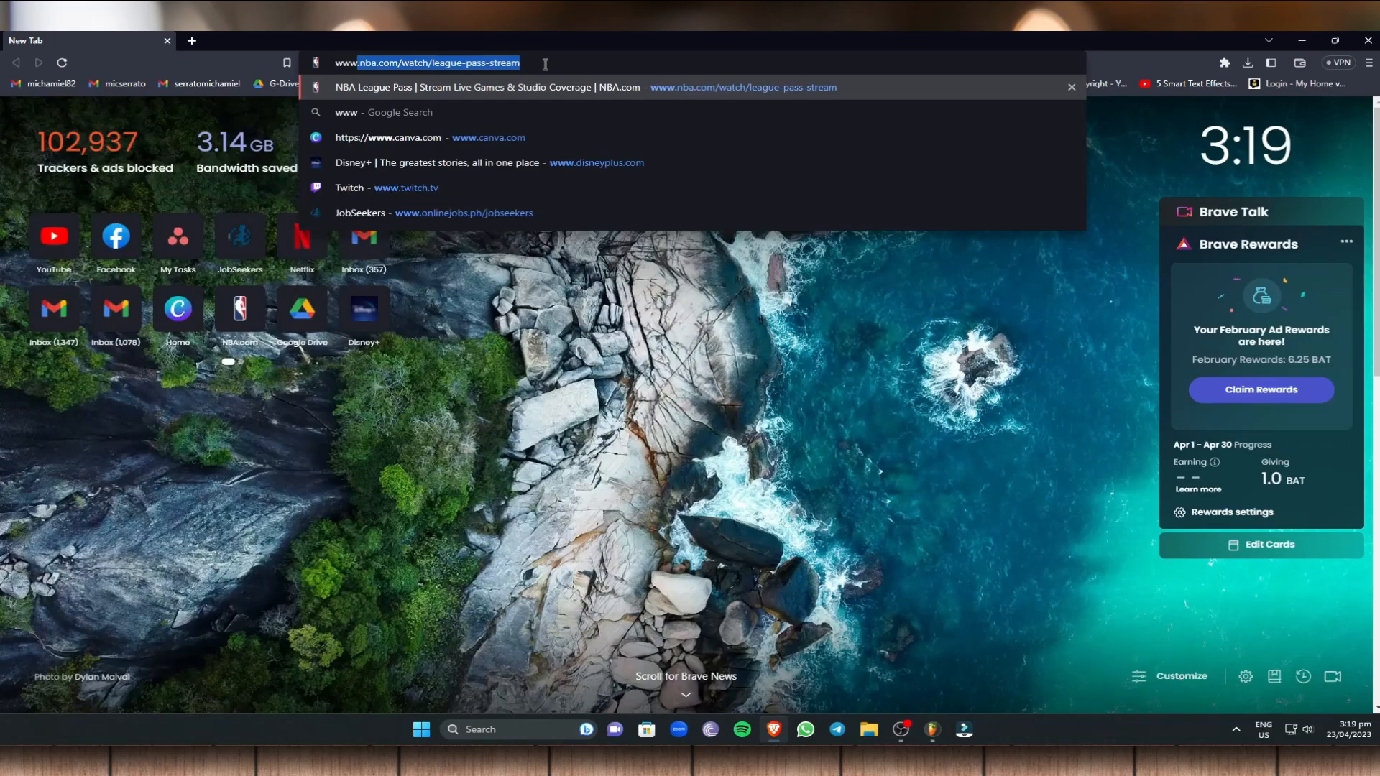
type(".etsy.com")
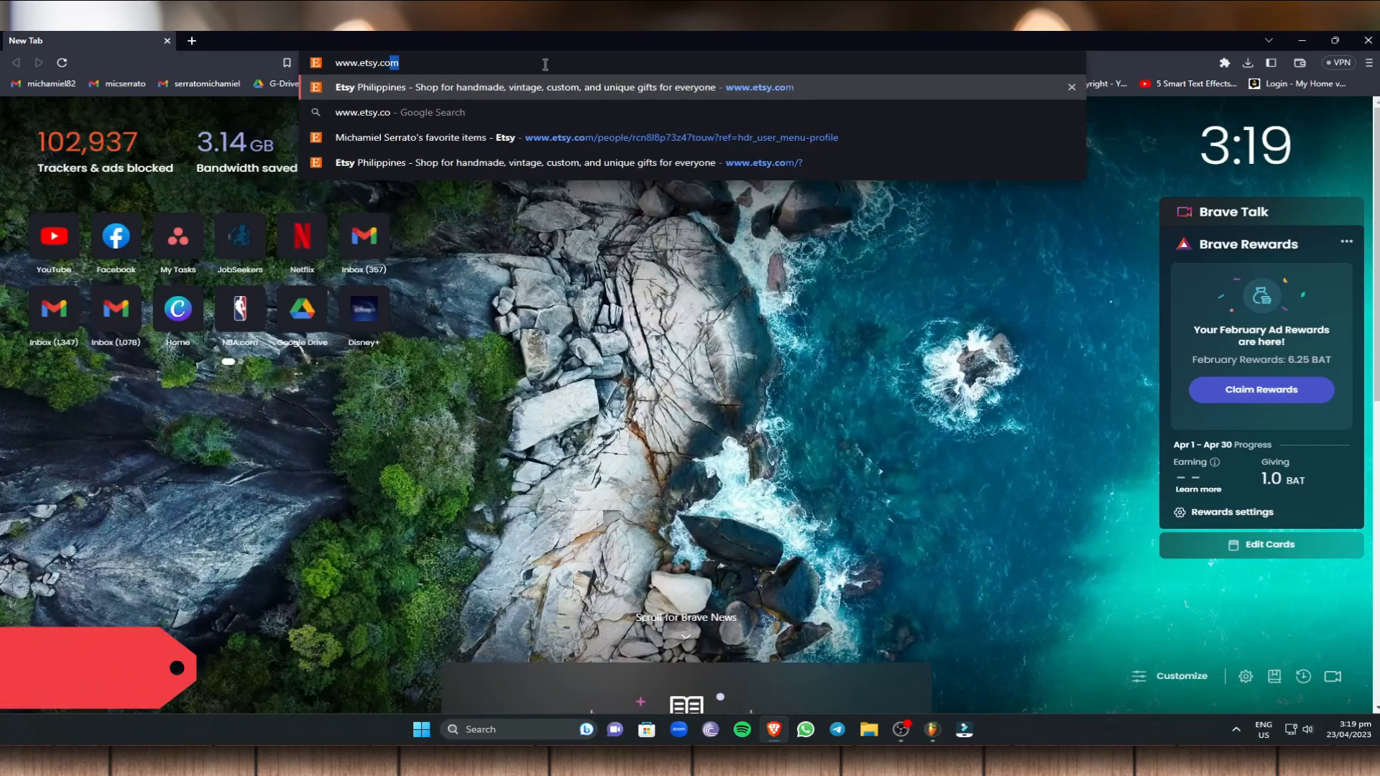
key("Return")
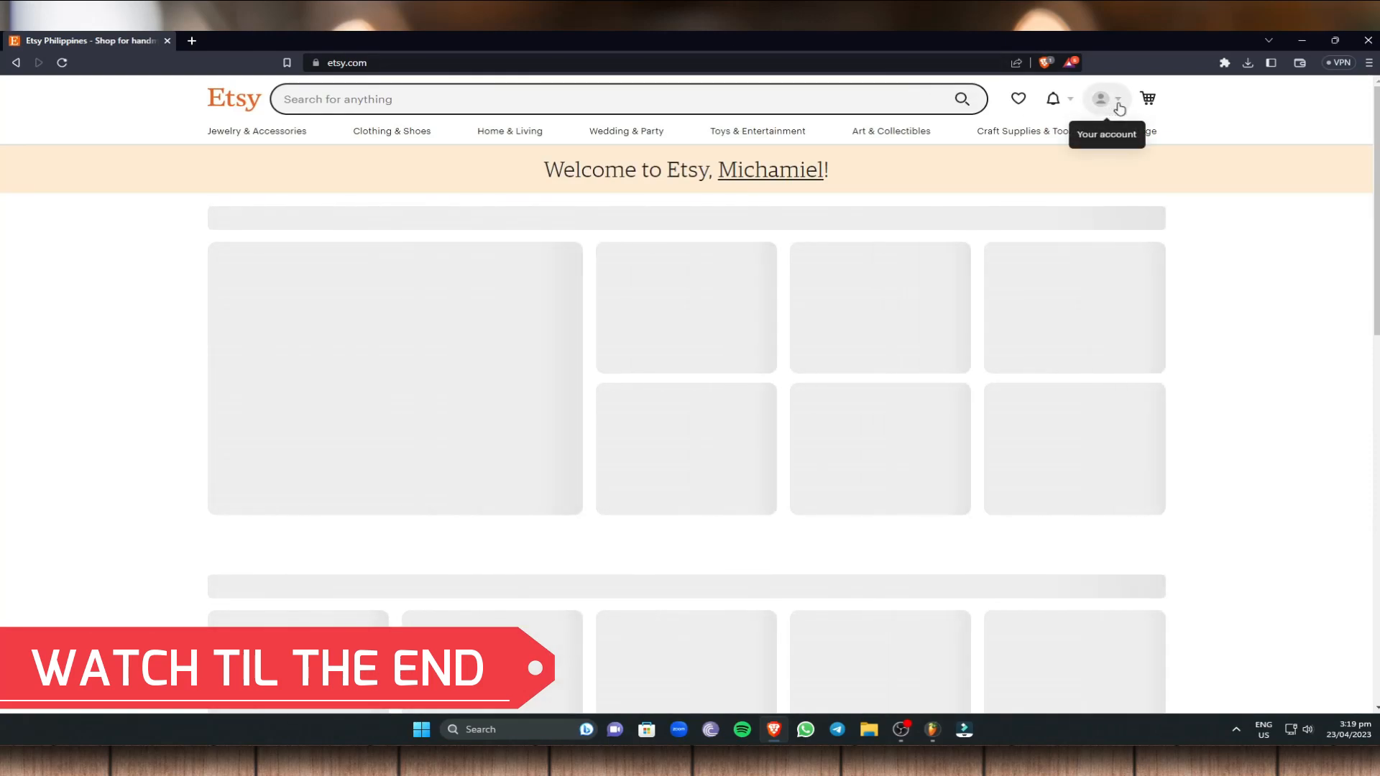
left_click(1119, 108)
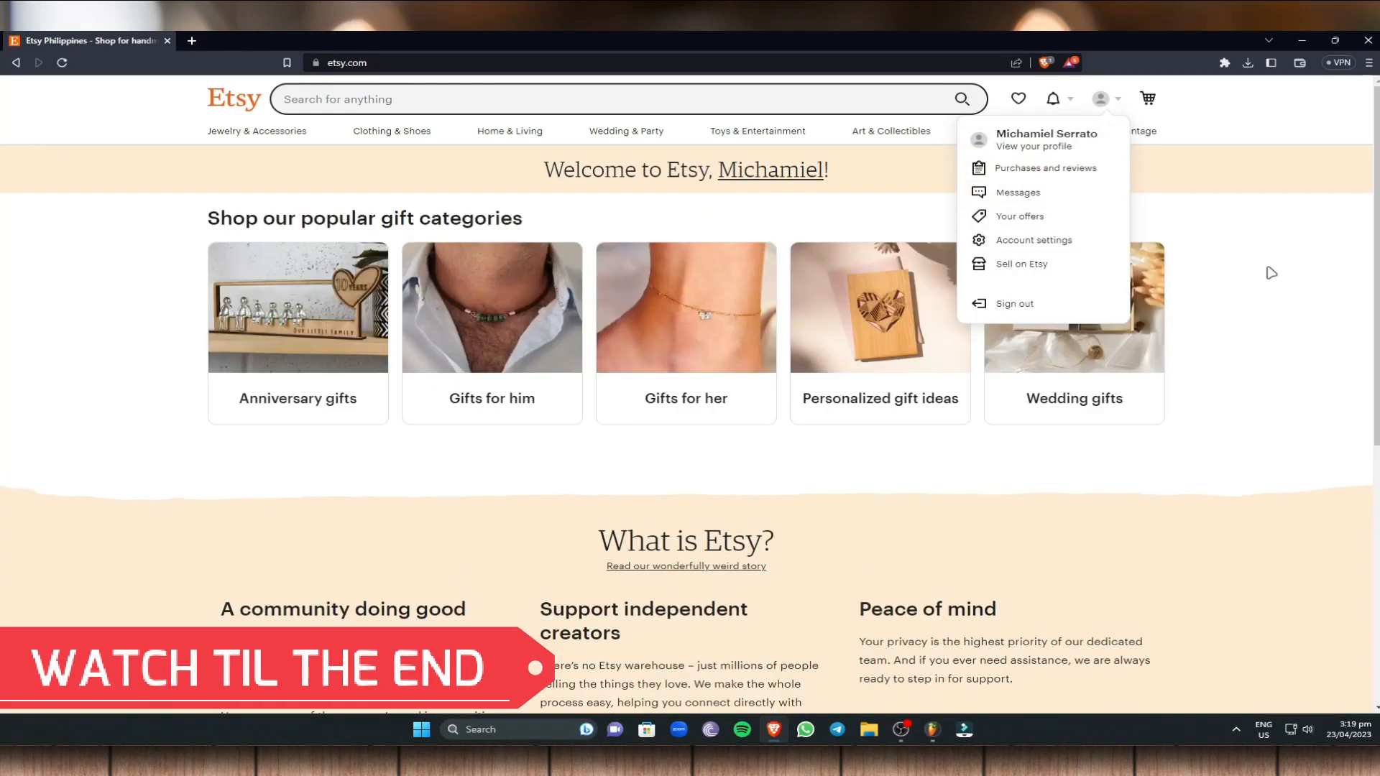
left_click(1271, 275)
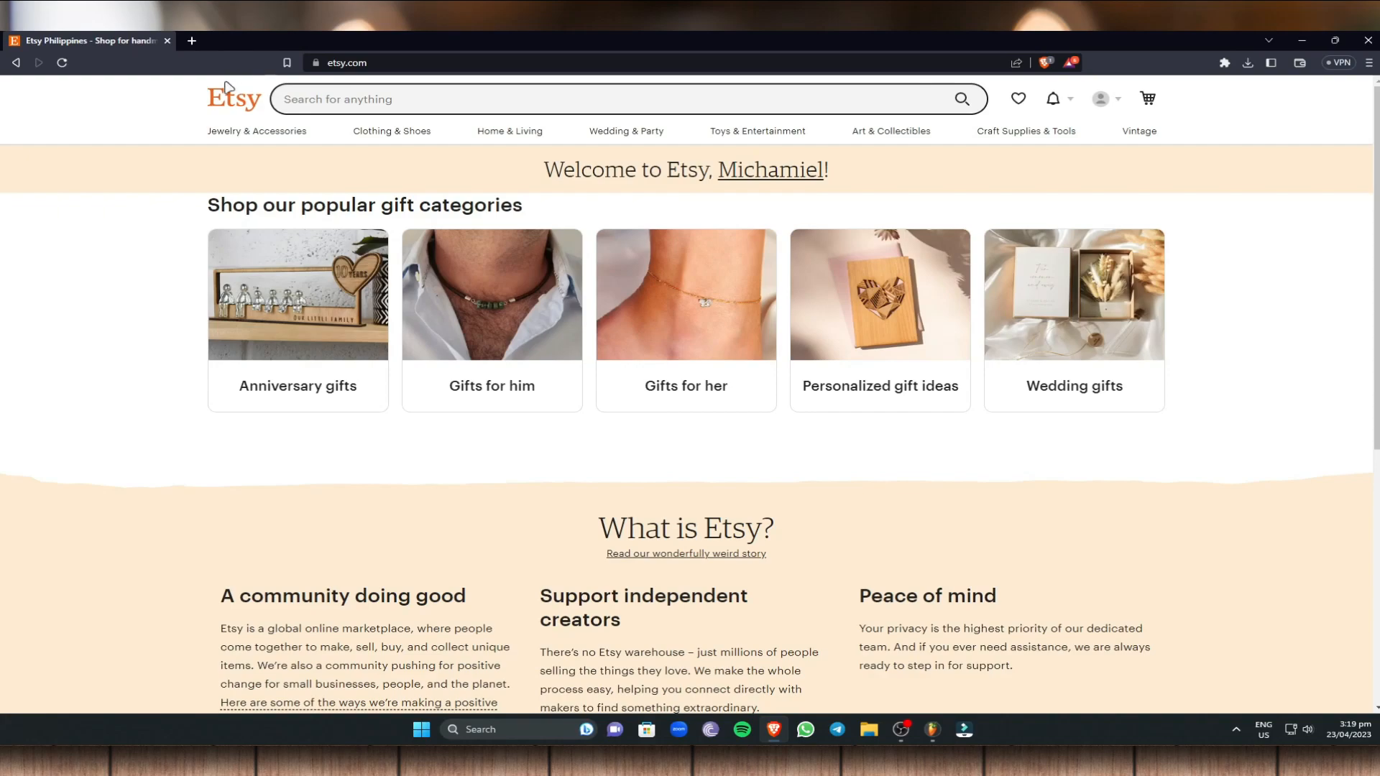
left_click(193, 42)
left_click(93, 41)
scroll(666, 361, "down", 2)
scroll(946, 345, "up", 2)
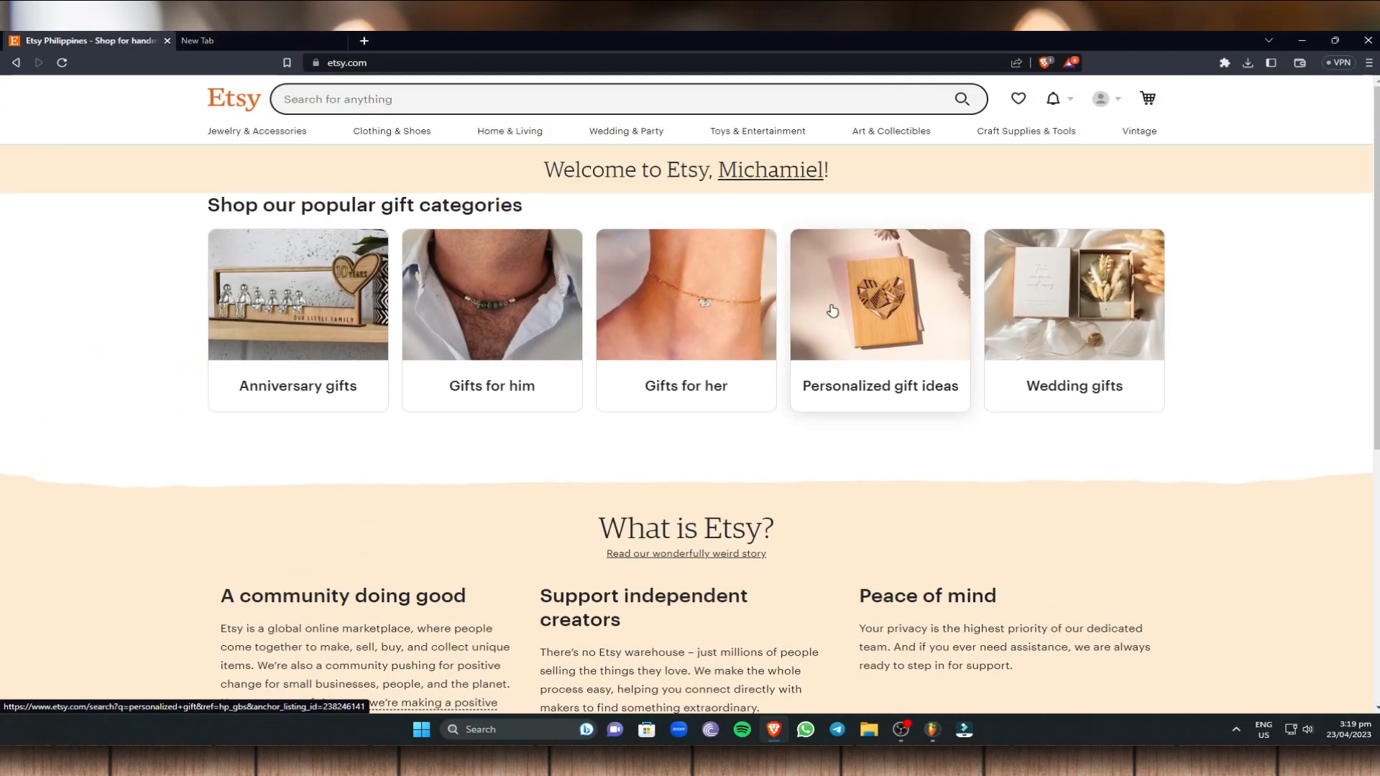
left_click(282, 36)
left_click(398, 62)
type("www.c")
type("anva.com")
key("Return")
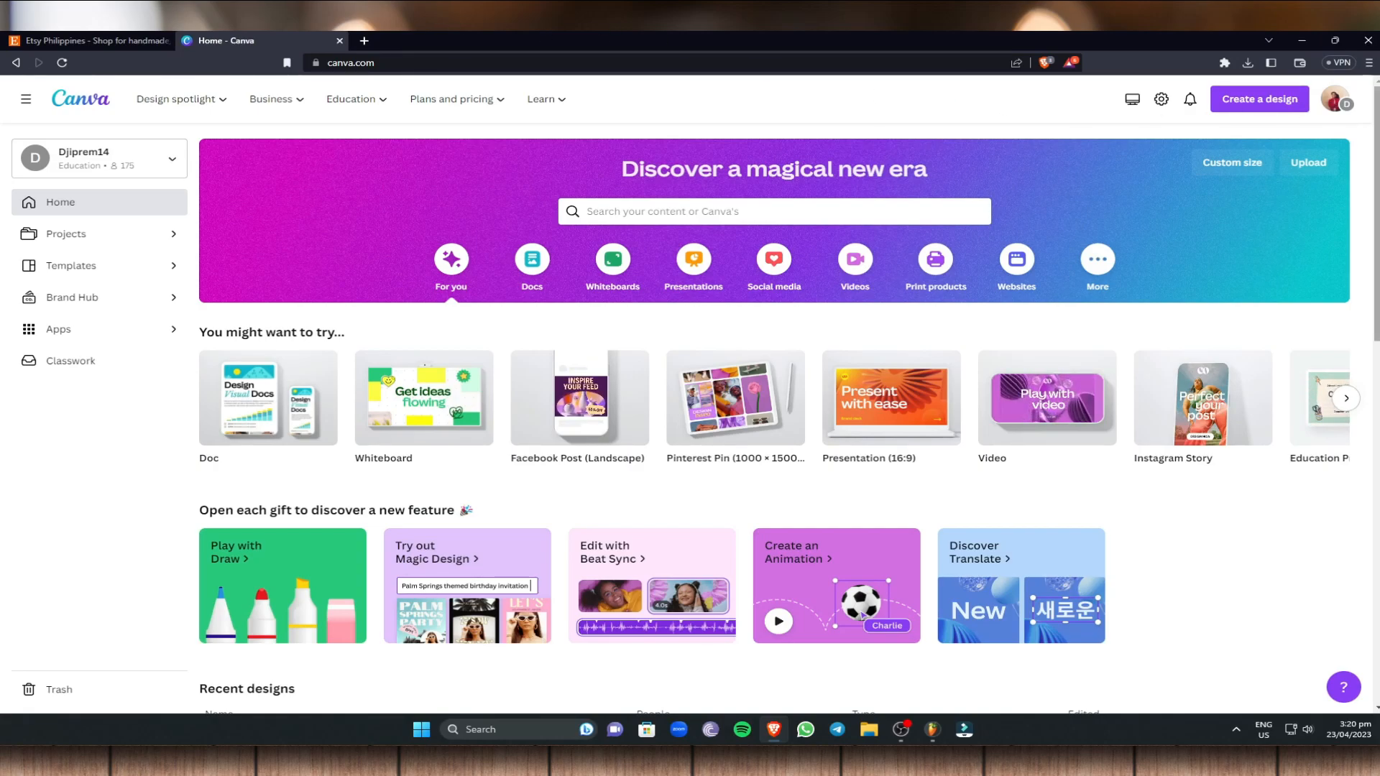
Switch to the Personal account and create a blank Planner design
left_click(1335, 99)
left_click(1215, 311)
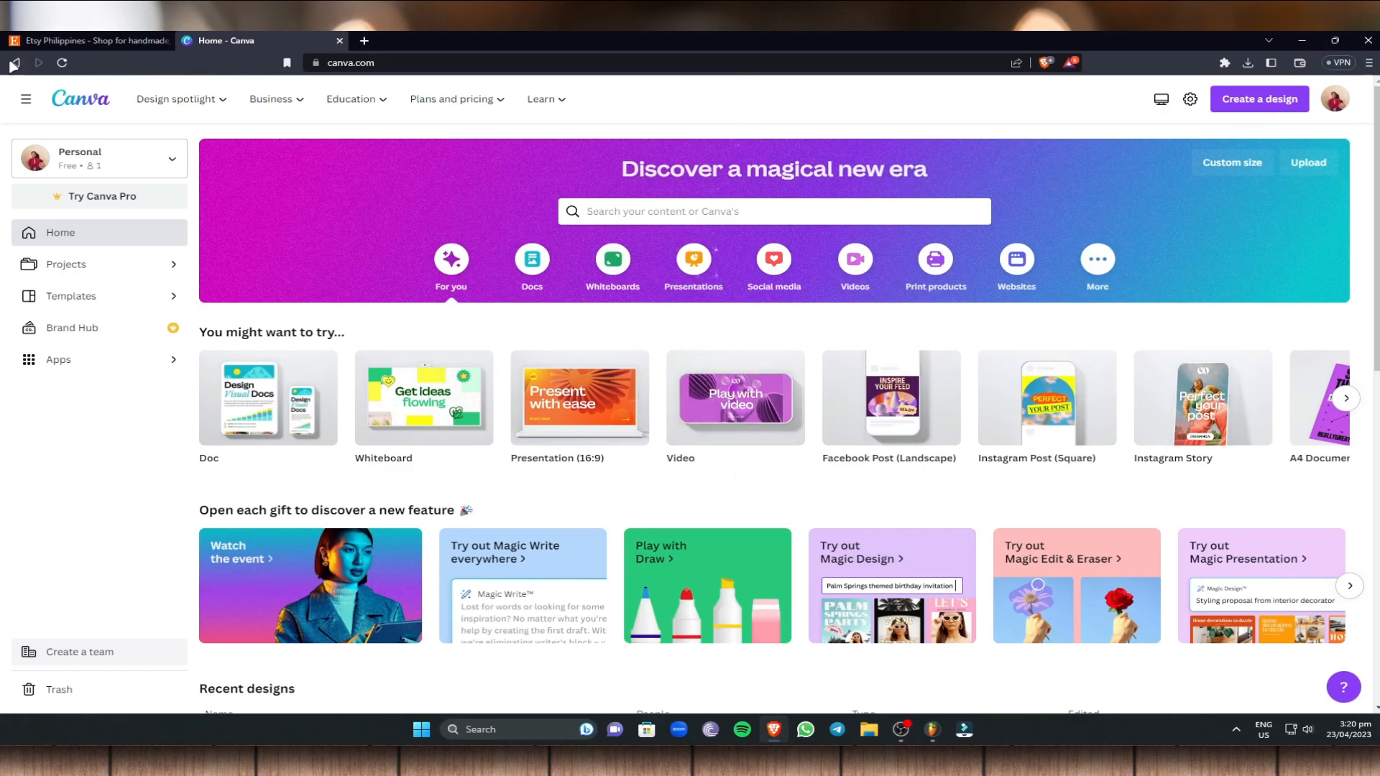
left_click(1270, 107)
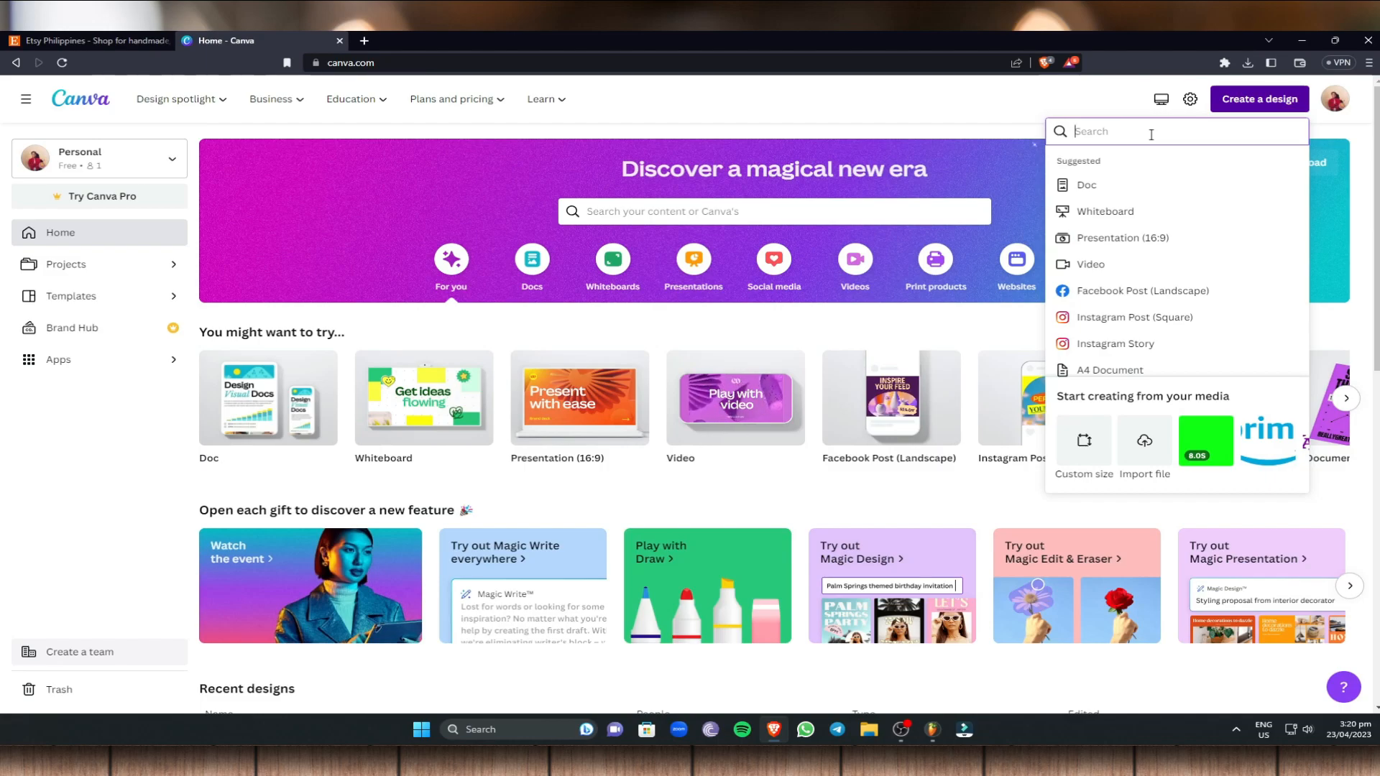
type("planner")
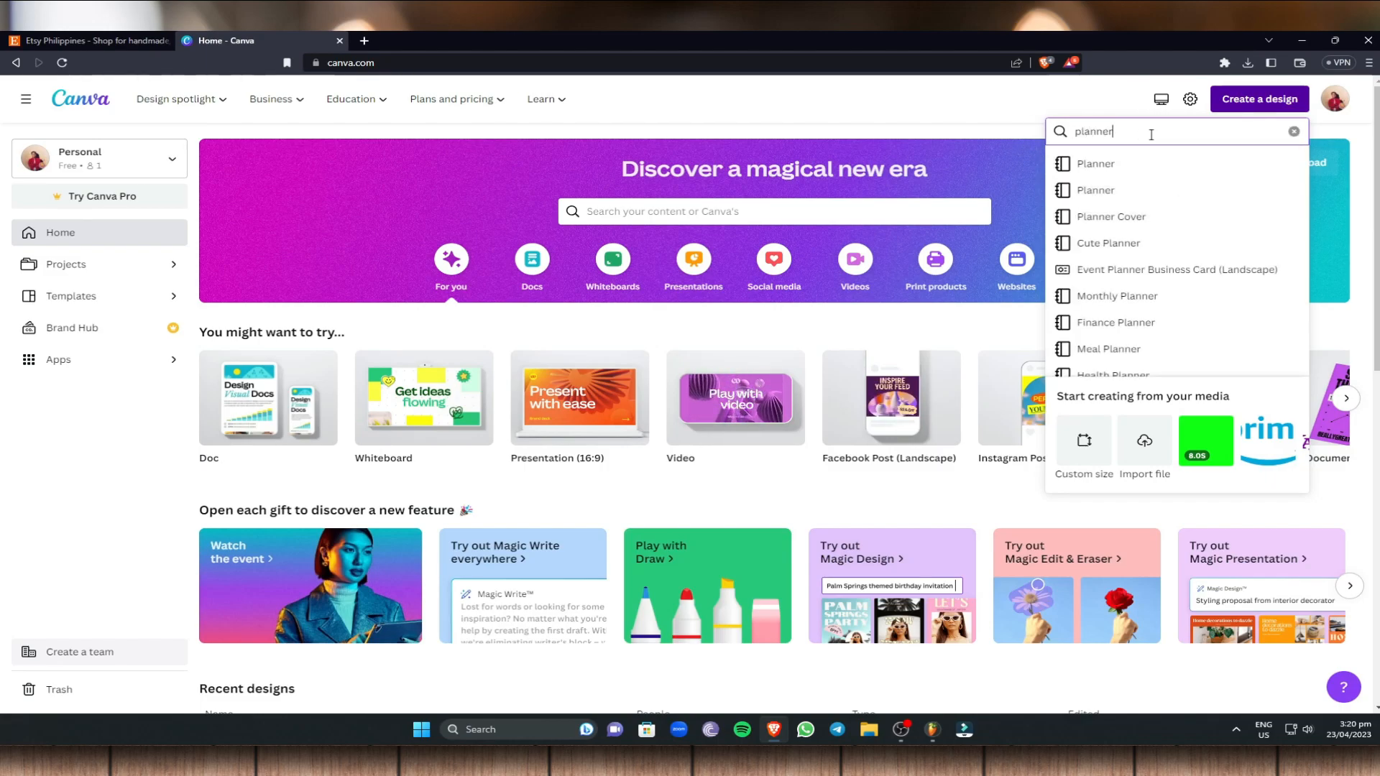
left_click(1127, 164)
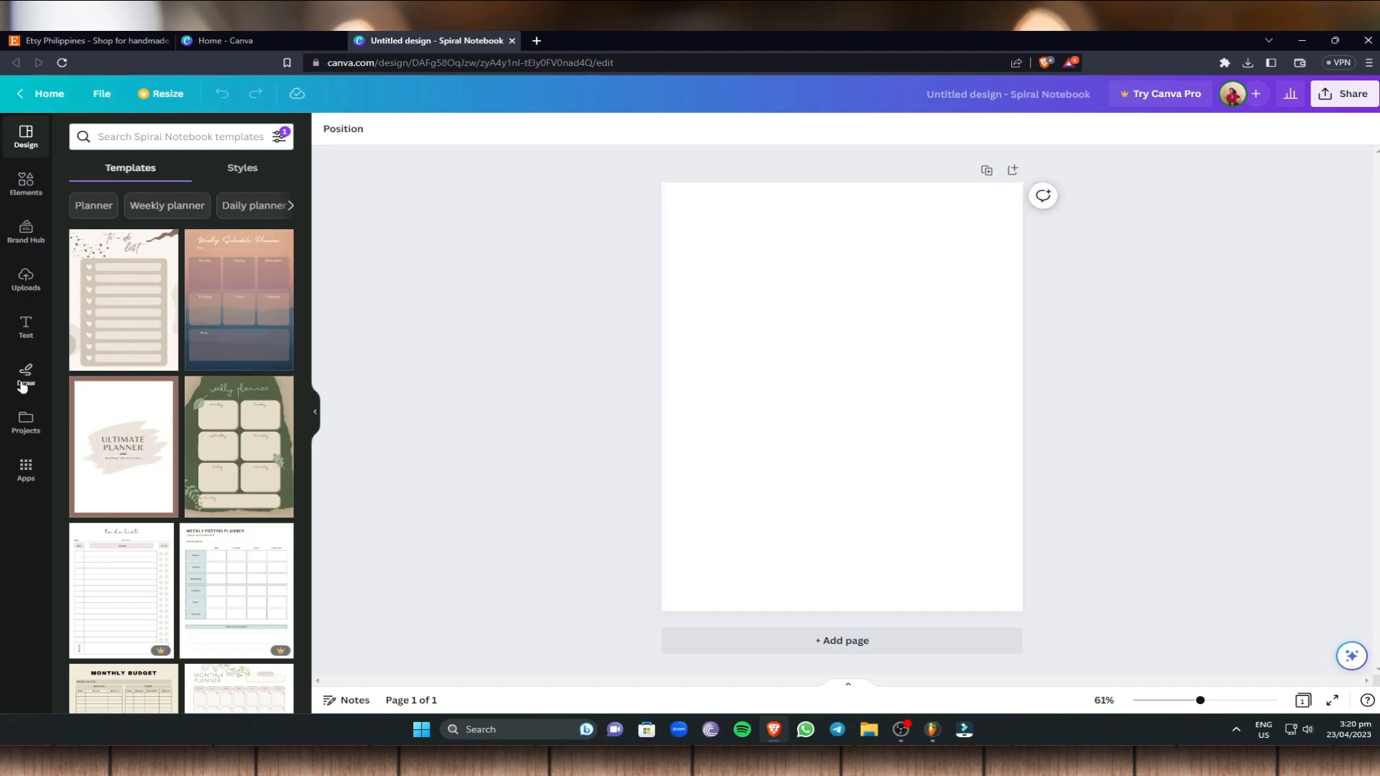
Browse the planner templates and apply the Weekly Schedule Planner template to the page
scroll(217, 407, "down", 1)
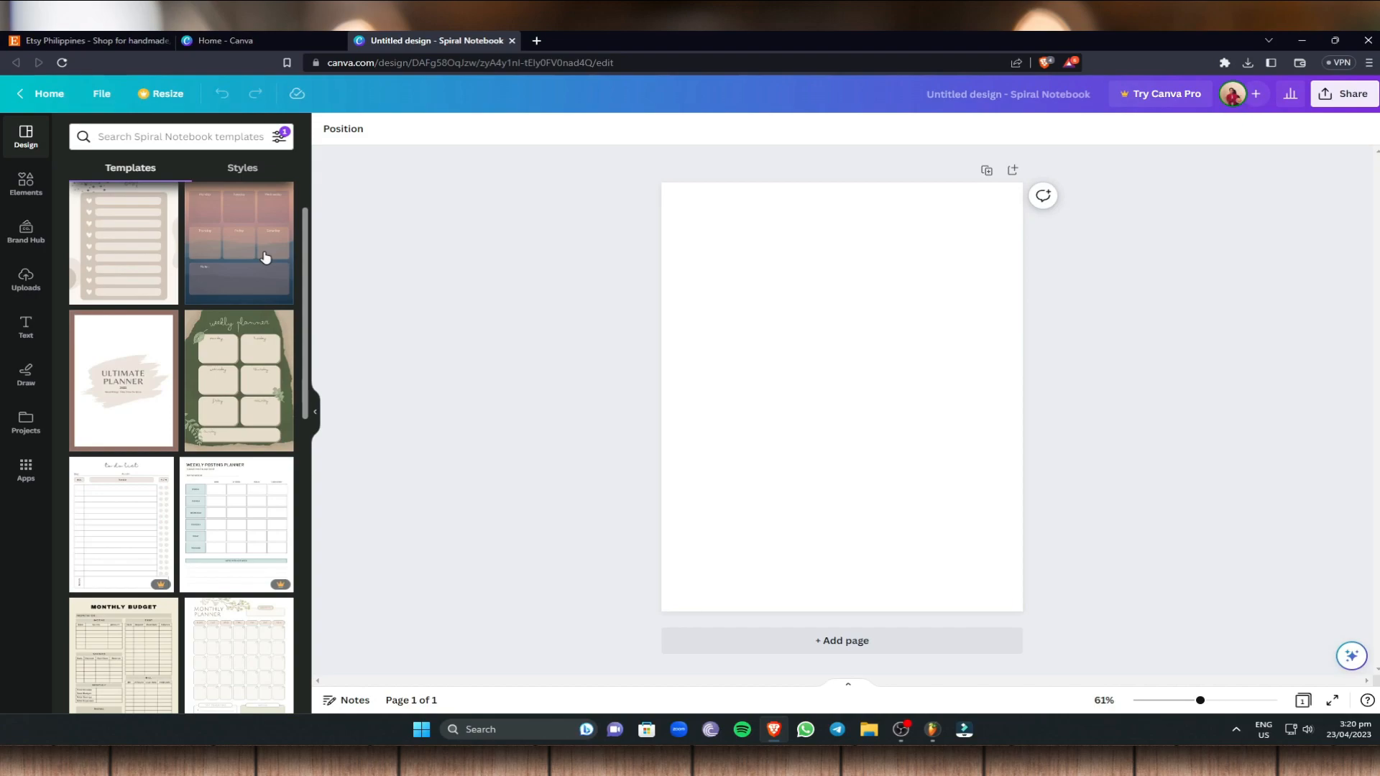
scroll(105, 265, "up", 1)
scroll(206, 307, "down", 6)
scroll(211, 473, "down", 3)
scroll(197, 435, "down", 3)
scroll(196, 435, "up", 10)
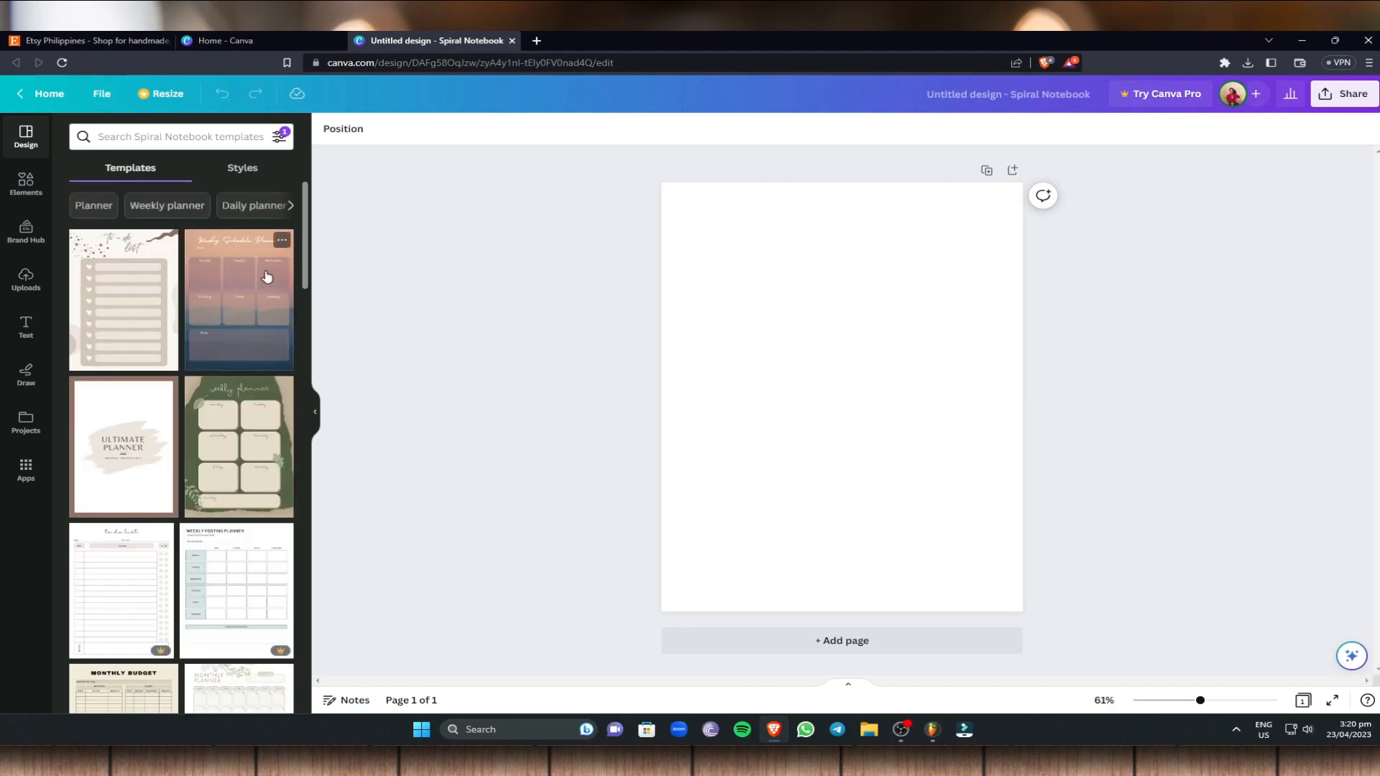
left_click(252, 308)
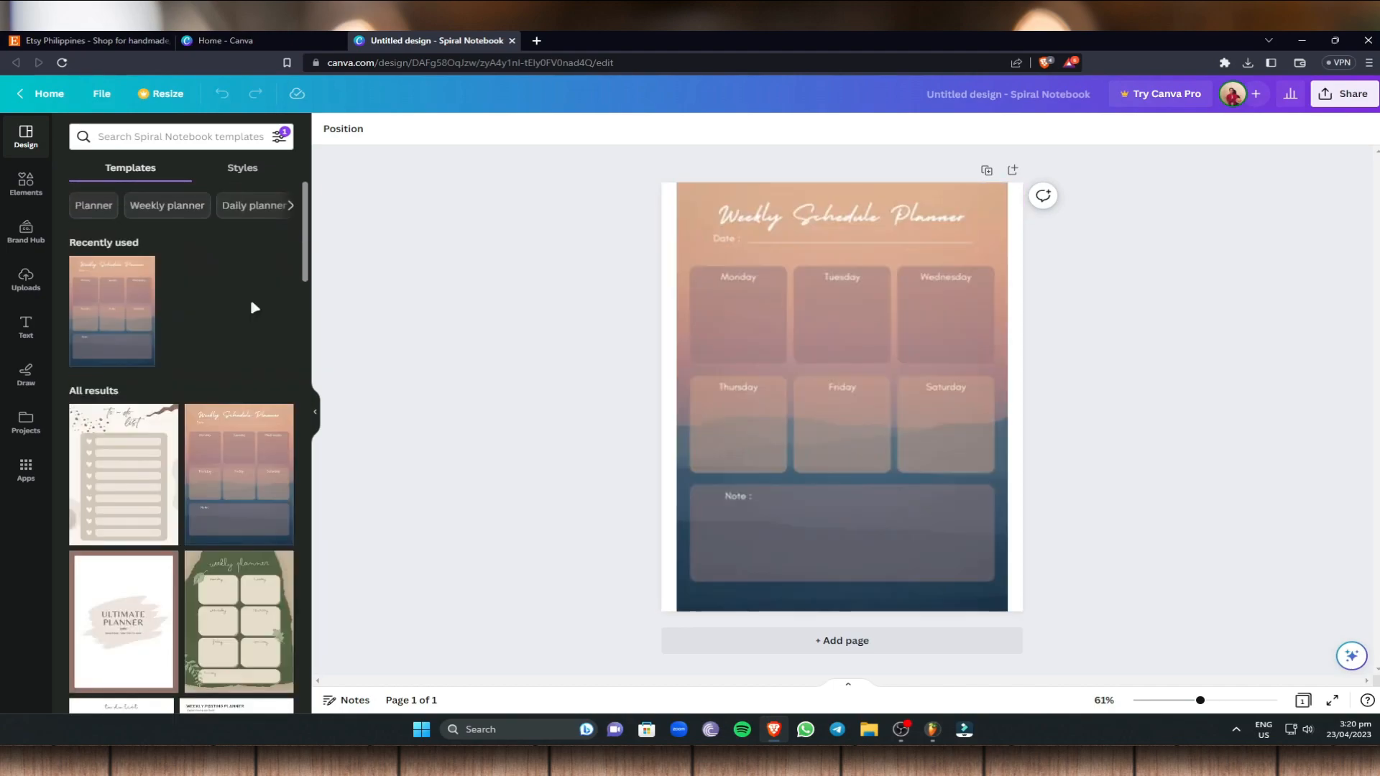
left_click(889, 373)
left_click(1071, 425)
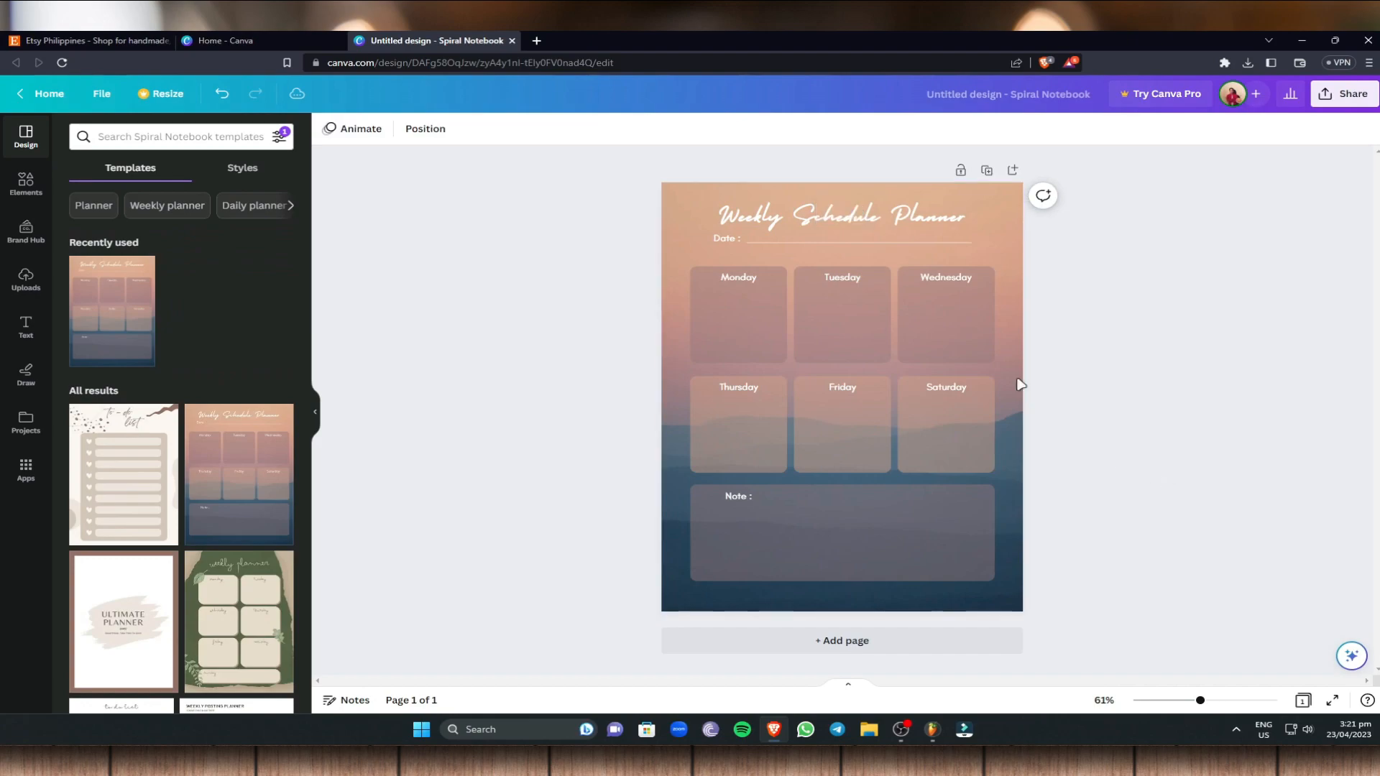
Try deleting the template's background photo and undo all changes back to the blank page
left_click(780, 213)
left_click(1174, 331)
left_click(782, 225)
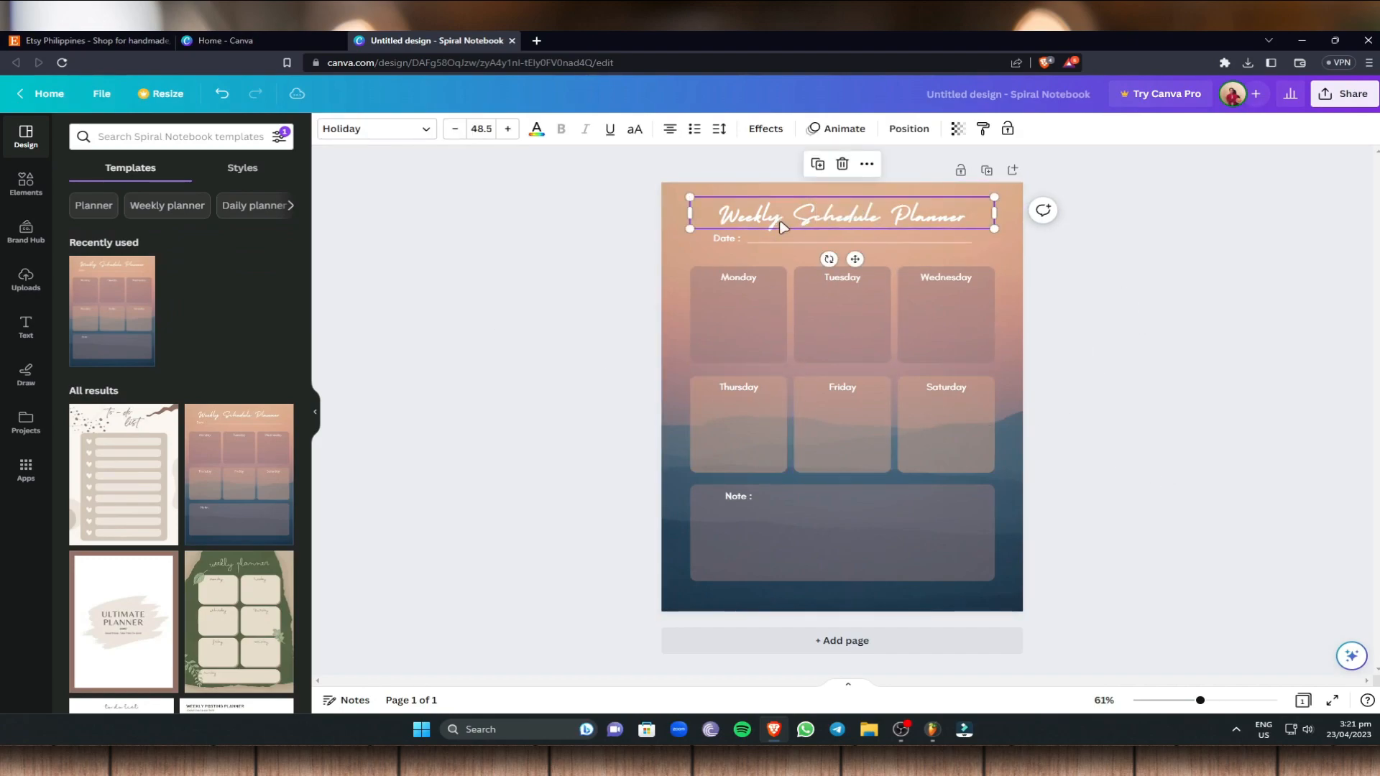
left_click(667, 264)
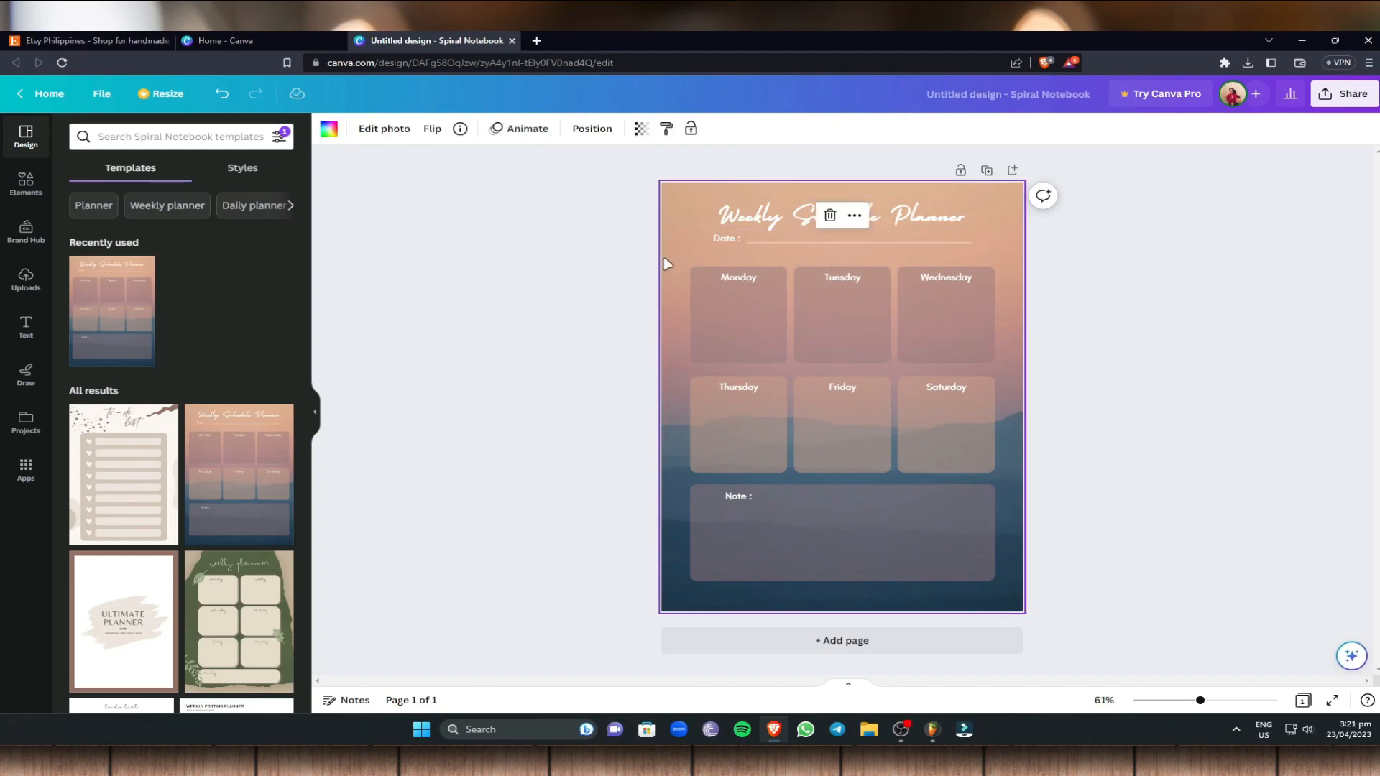
key("Delete")
left_click(732, 309)
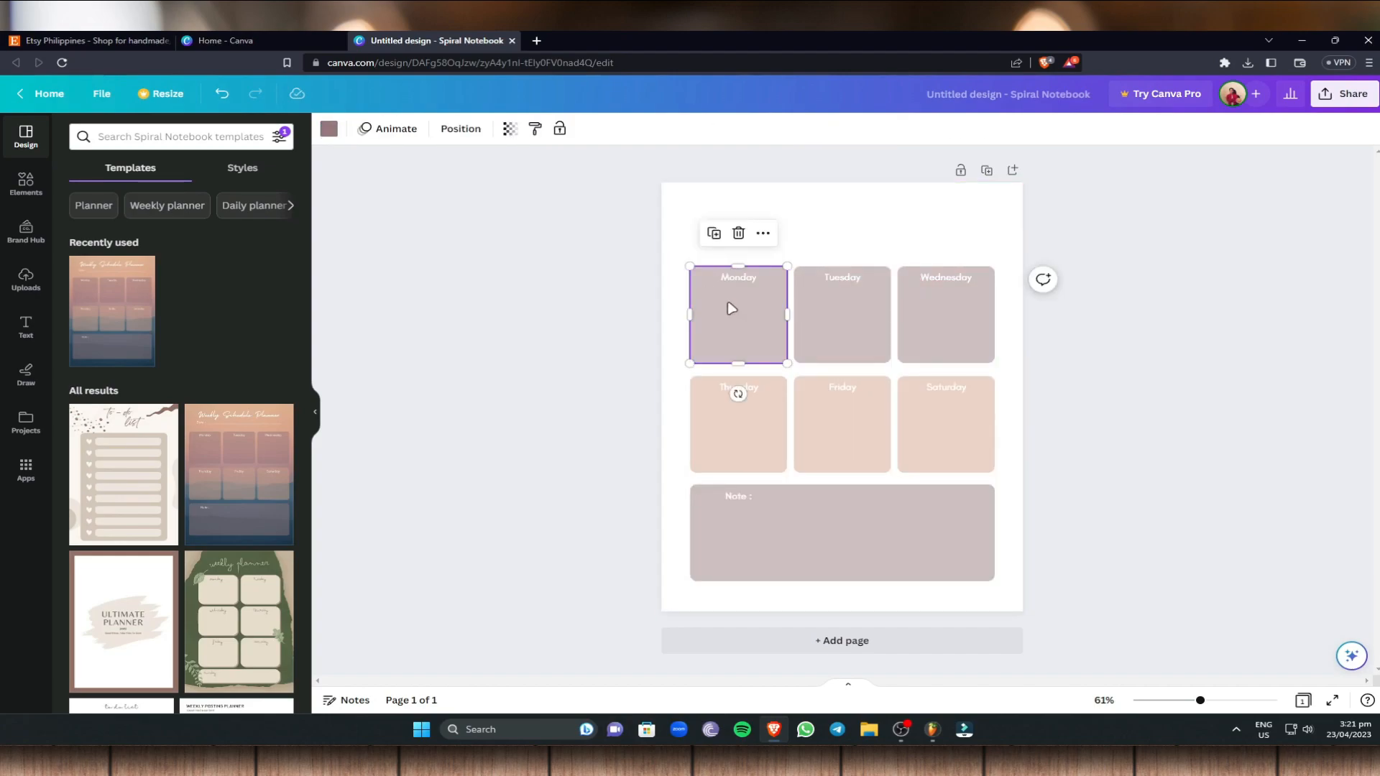
left_click(224, 96)
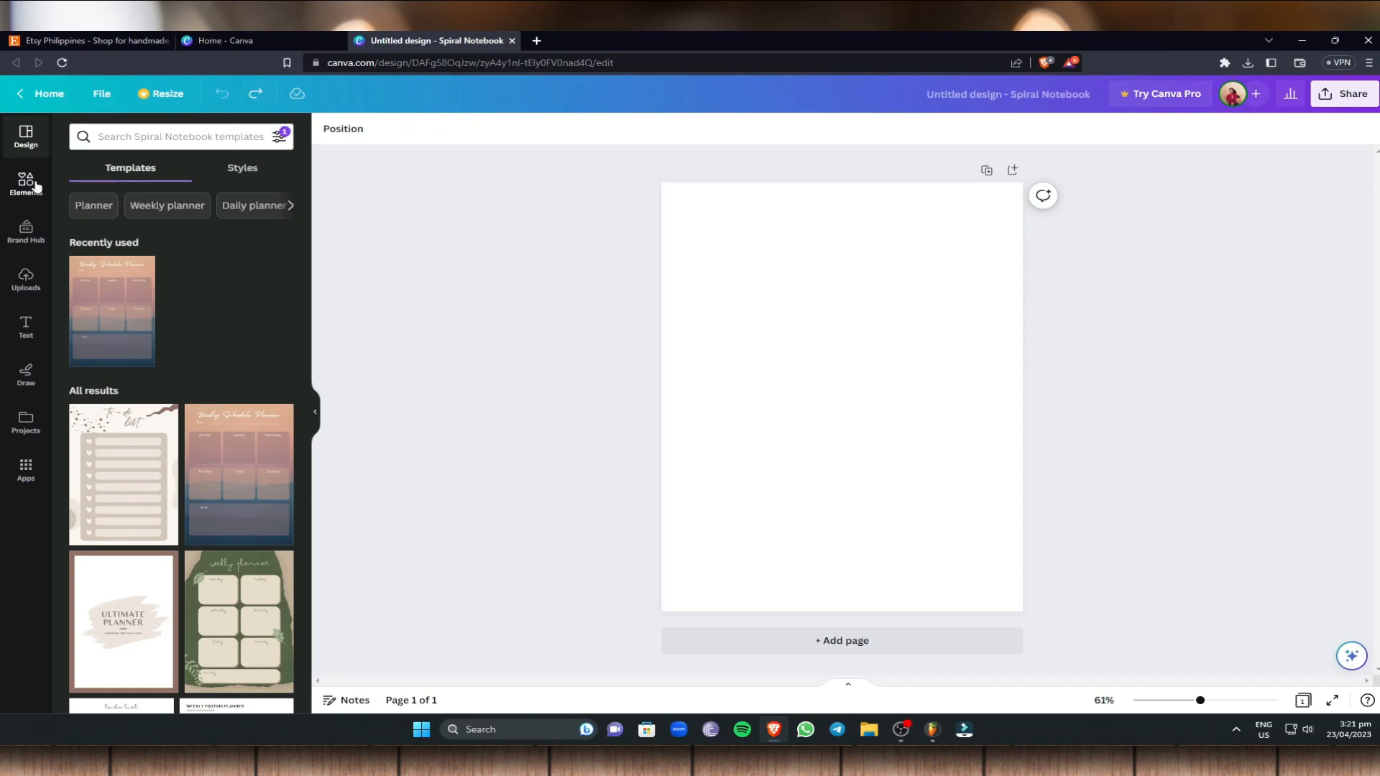
Search the elements for "design" and filter the results to photos
left_click(25, 183)
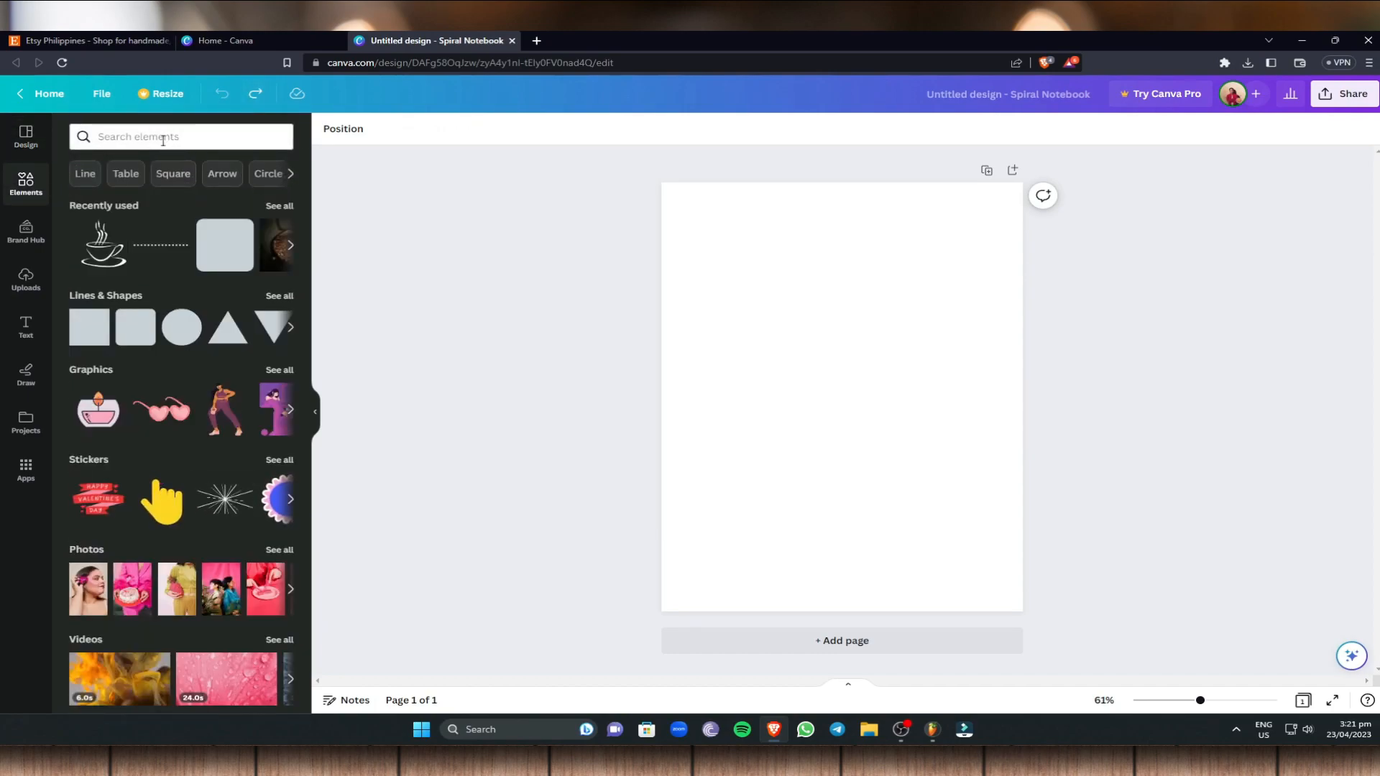
left_click(163, 138)
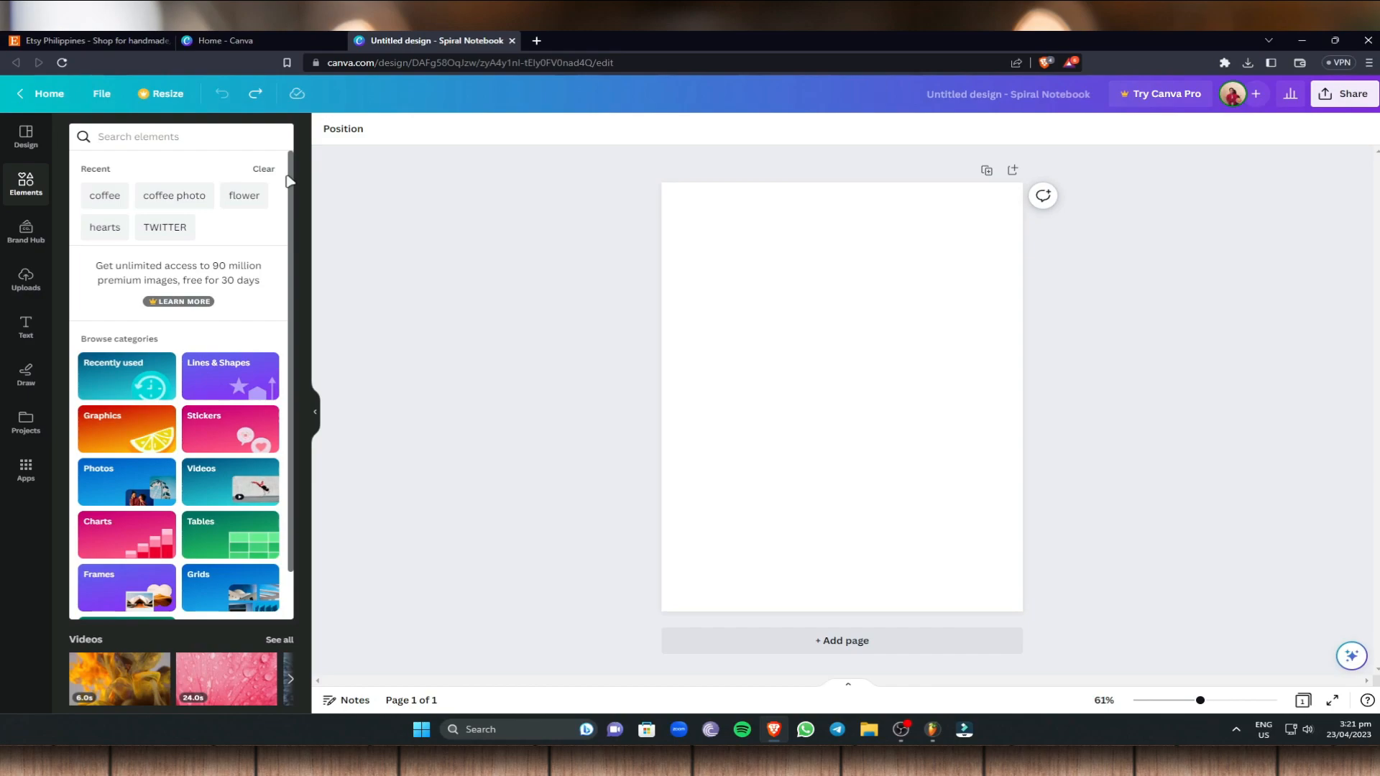
type("design")
key("Return")
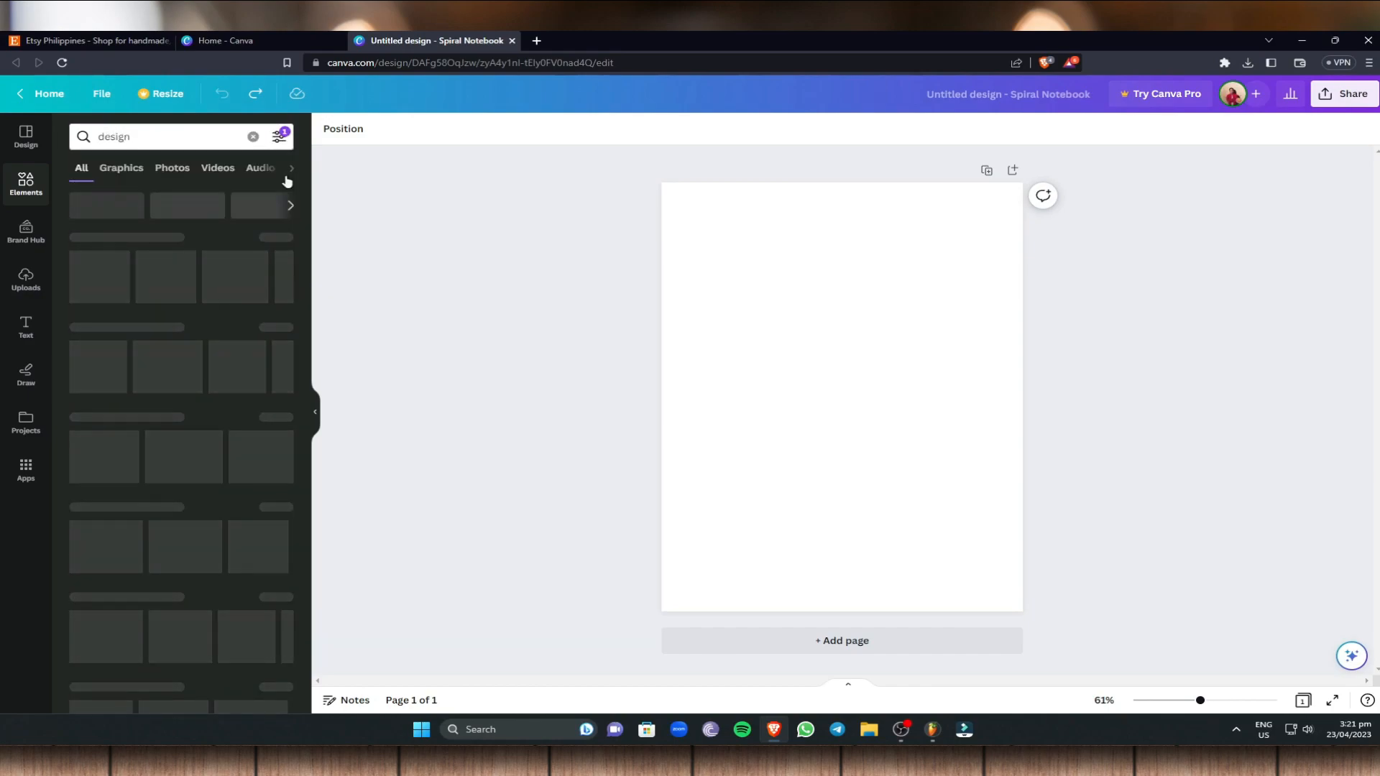
left_click(122, 168)
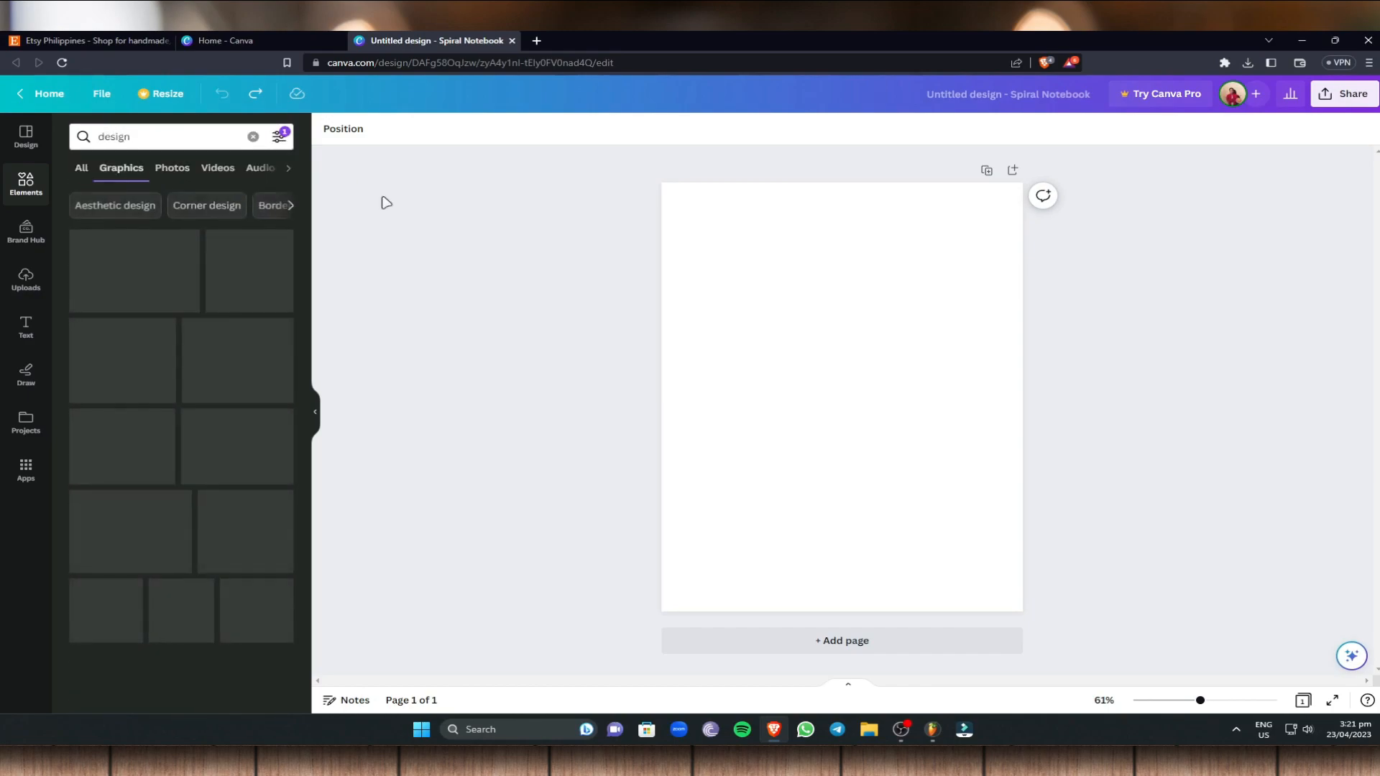
scroll(200, 247, "down", 1)
left_click(172, 169)
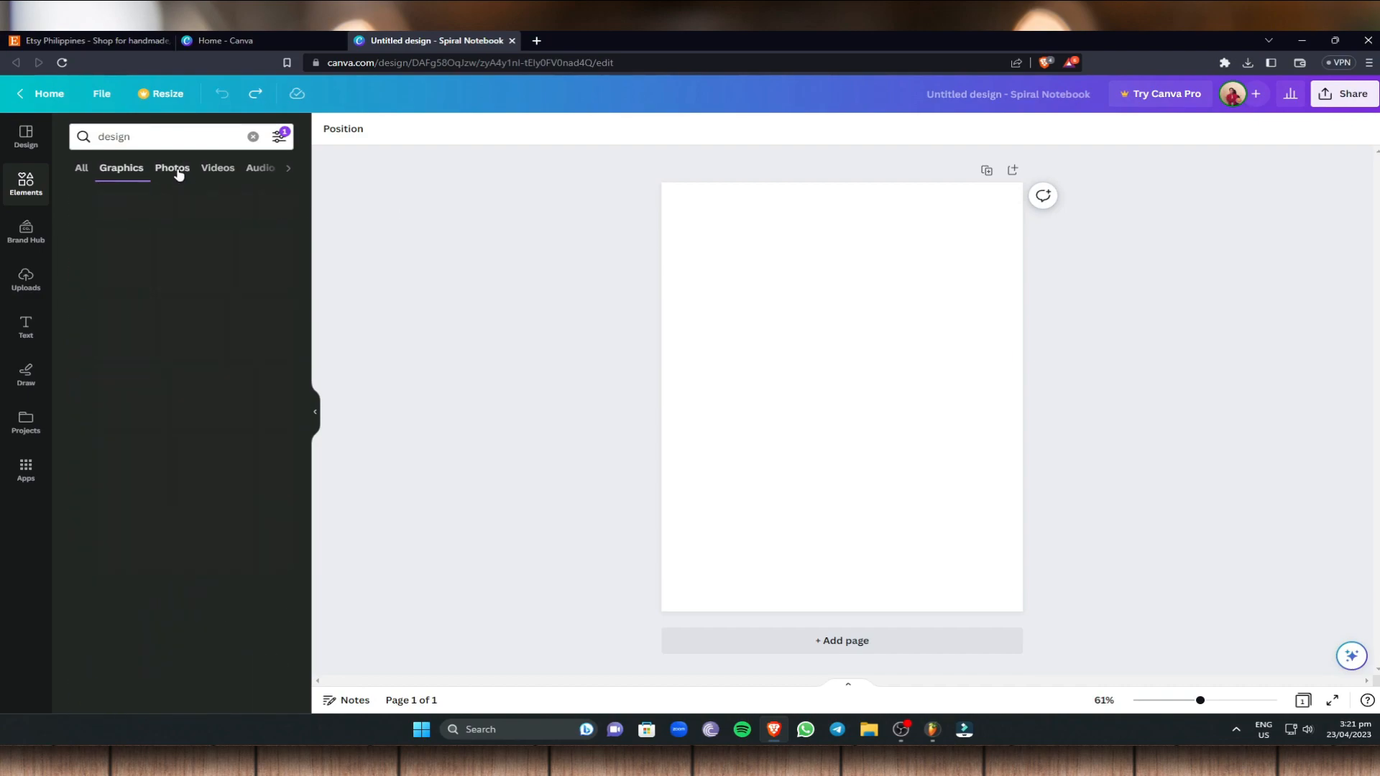
Add the teal, brown and orange paper photo and stretch it to fill the whole page
scroll(226, 463, "down", 3)
scroll(228, 468, "down", 5)
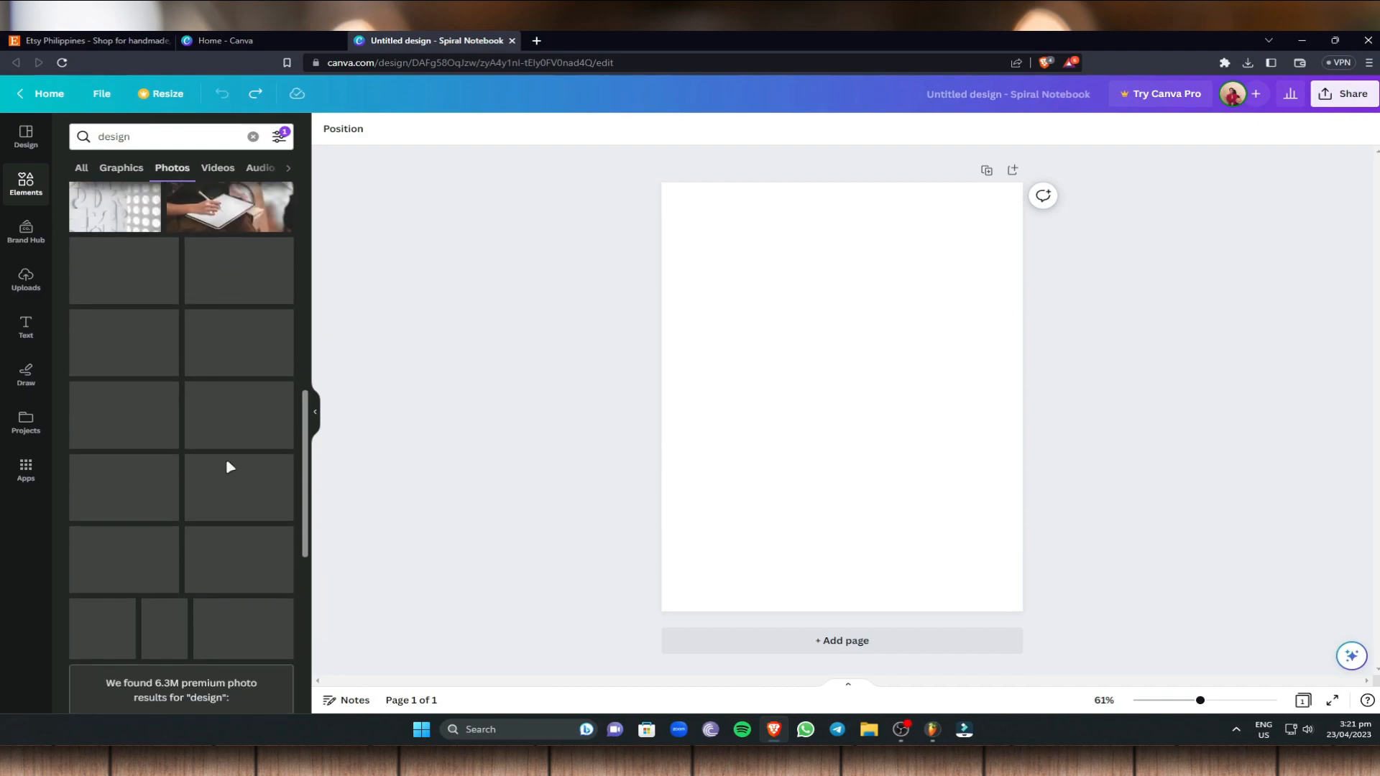
scroll(231, 405, "down", 2)
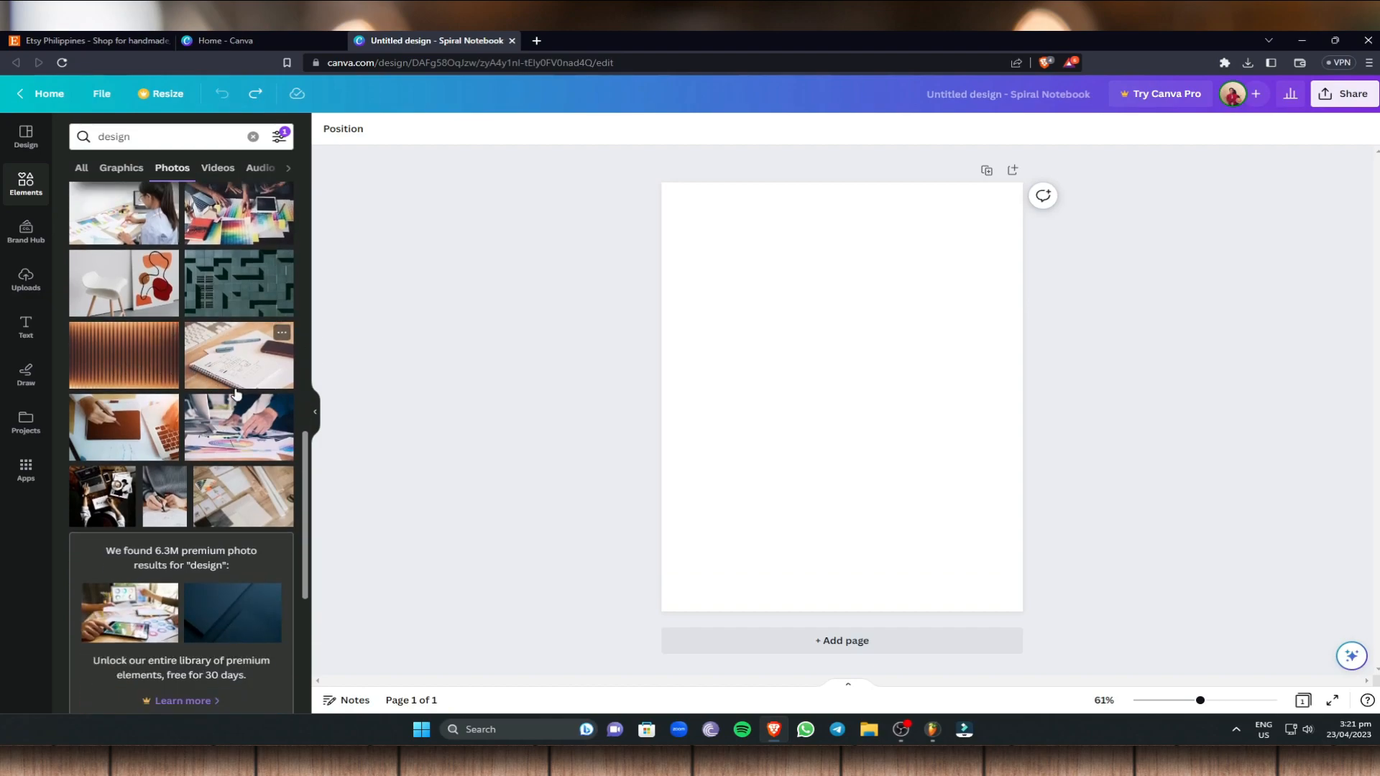
scroll(238, 400, "down", 2)
scroll(238, 401, "down", 6)
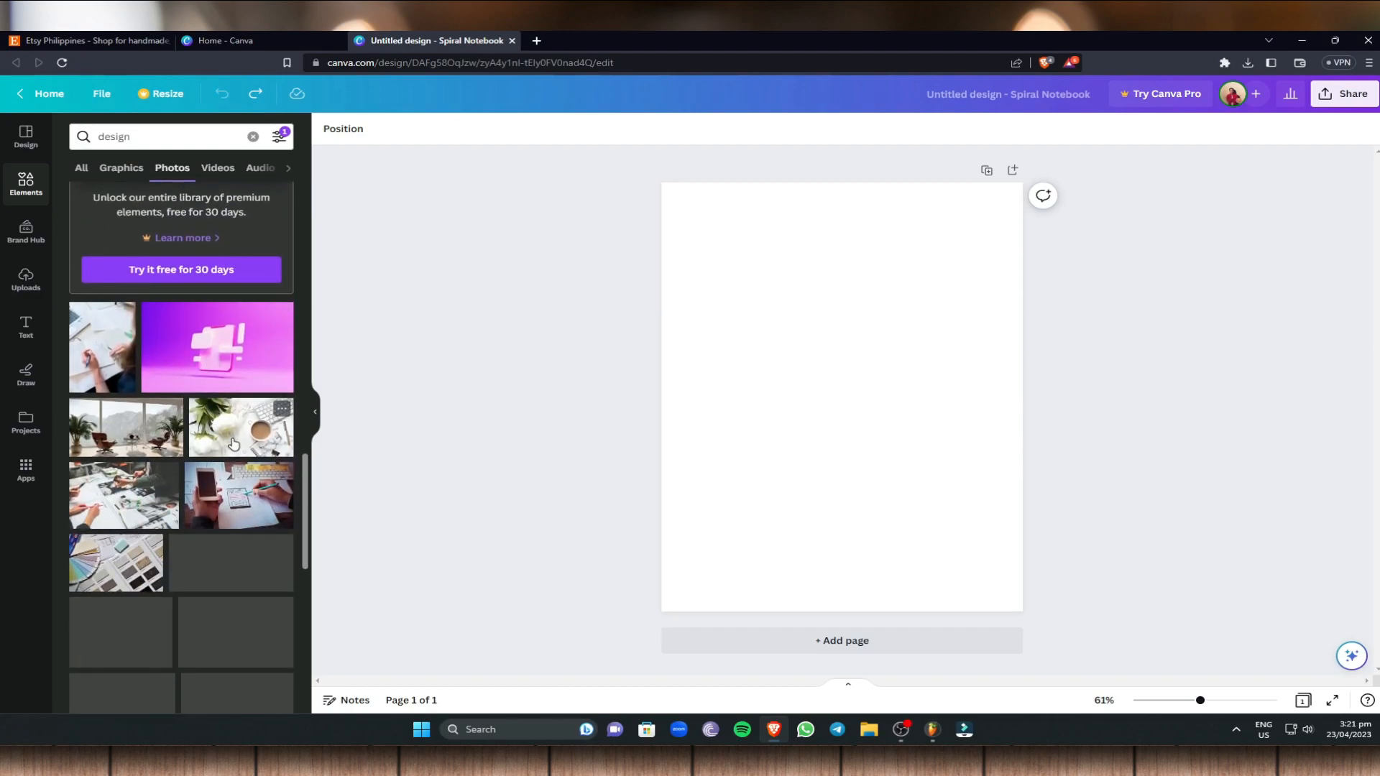
scroll(242, 447, "down", 1)
scroll(230, 389, "down", 3)
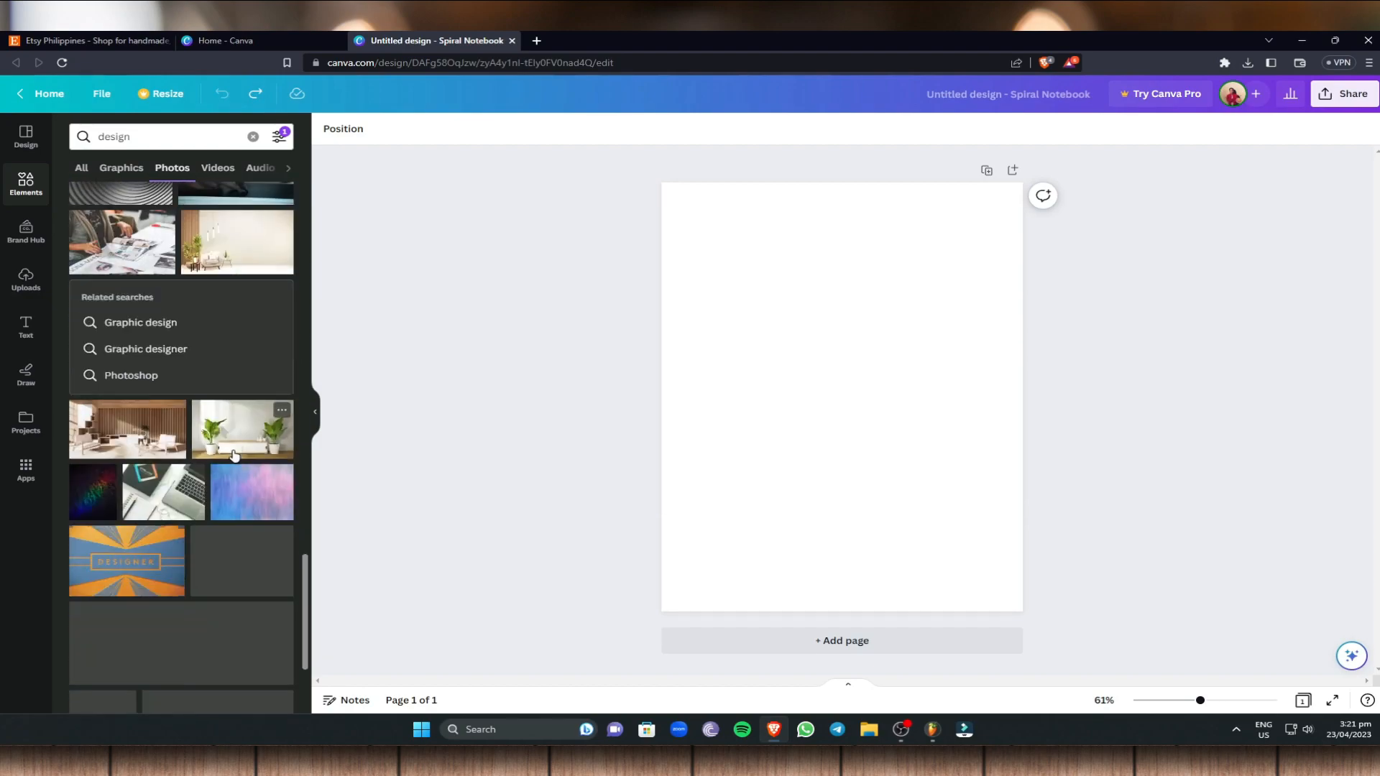
scroll(228, 385, "down", 2)
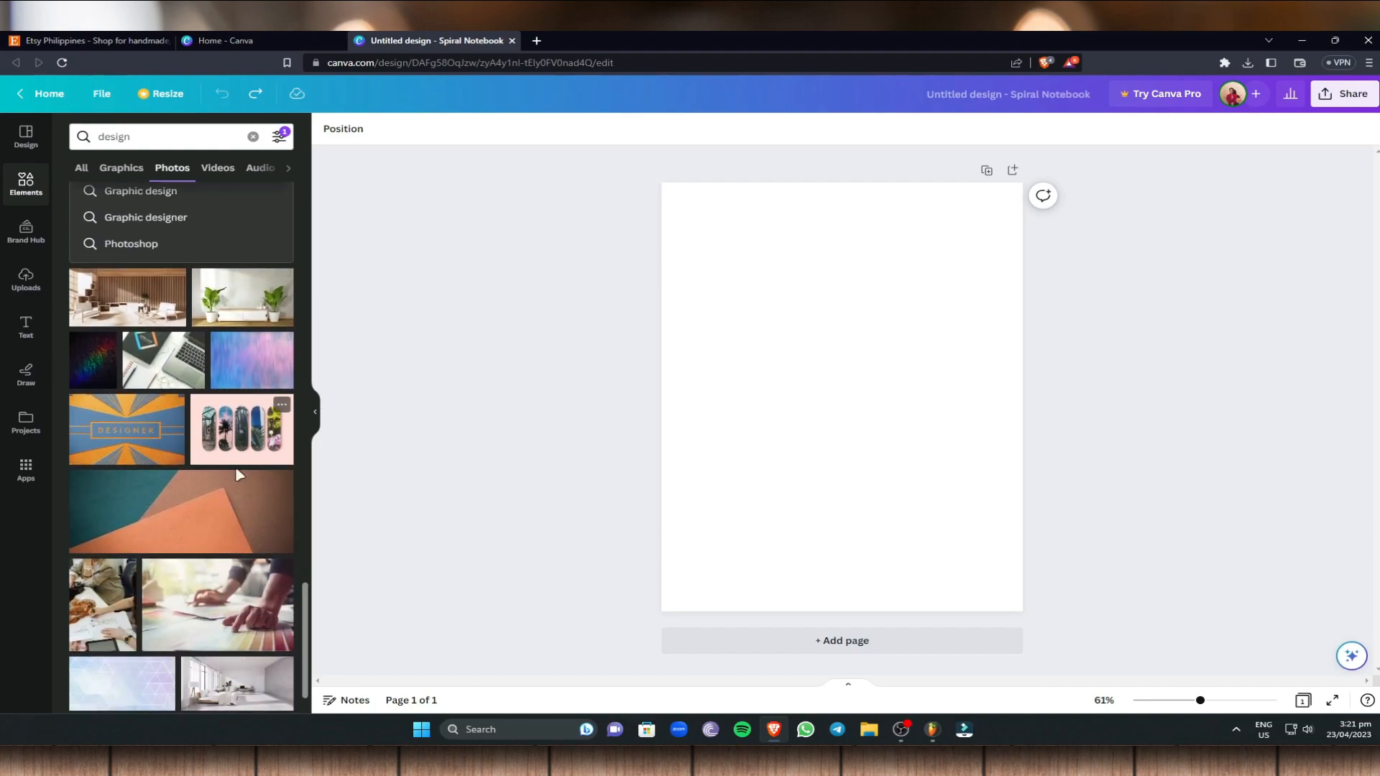
left_click(197, 513)
left_click_drag(842, 451, 843, 612)
left_click_drag(698, 477, 662, 477)
left_click_drag(988, 478, 1023, 477)
left_click_drag(851, 335, 847, 182)
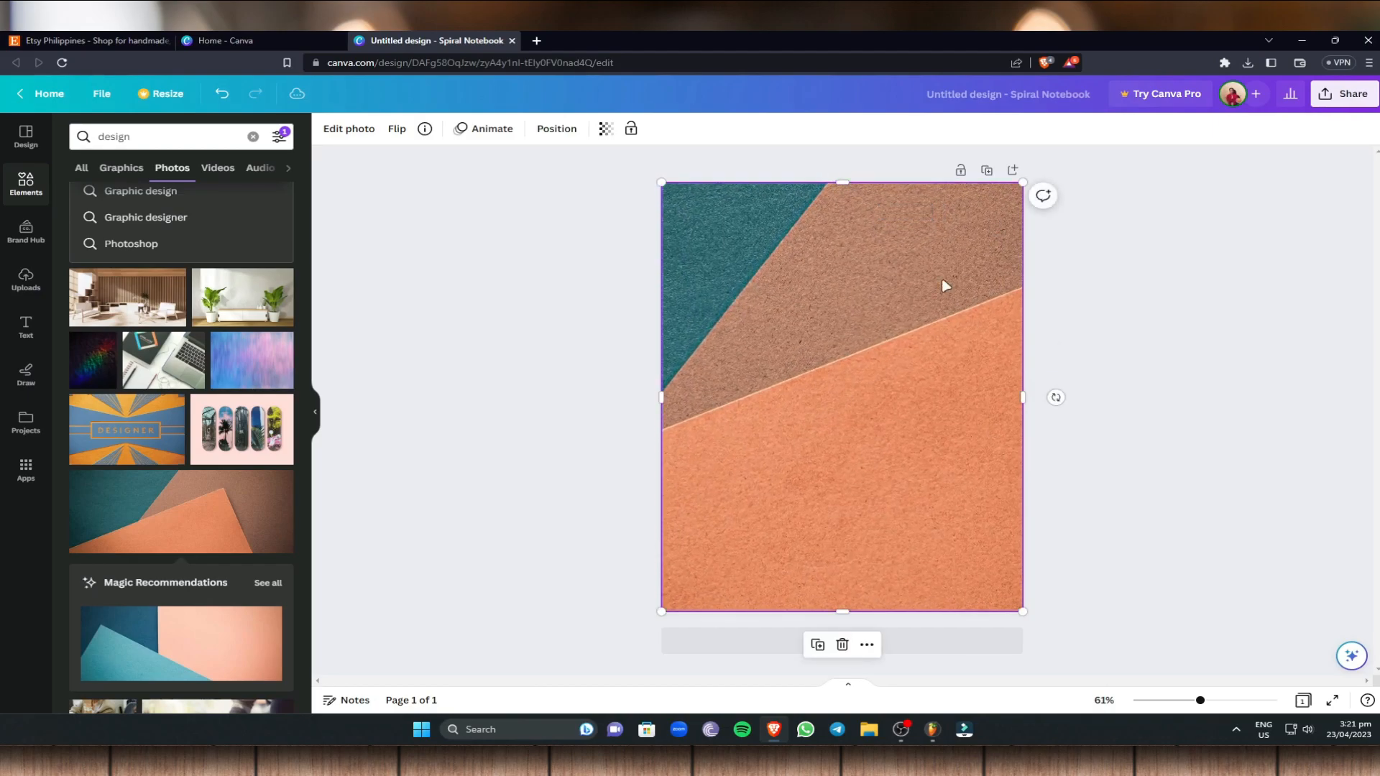
Set the background photo's transparency to 64 and lock the photo in place
left_click(628, 132)
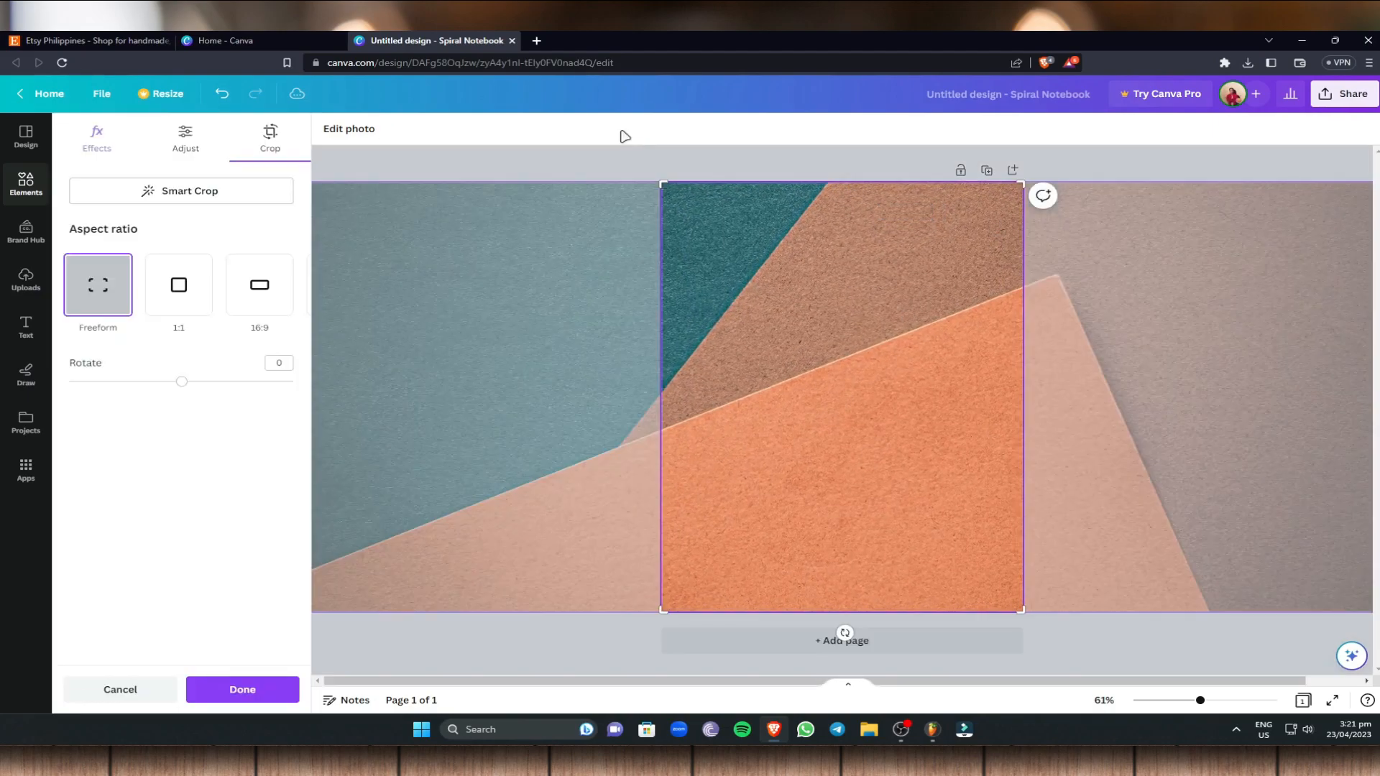
left_click(120, 689)
left_click(607, 130)
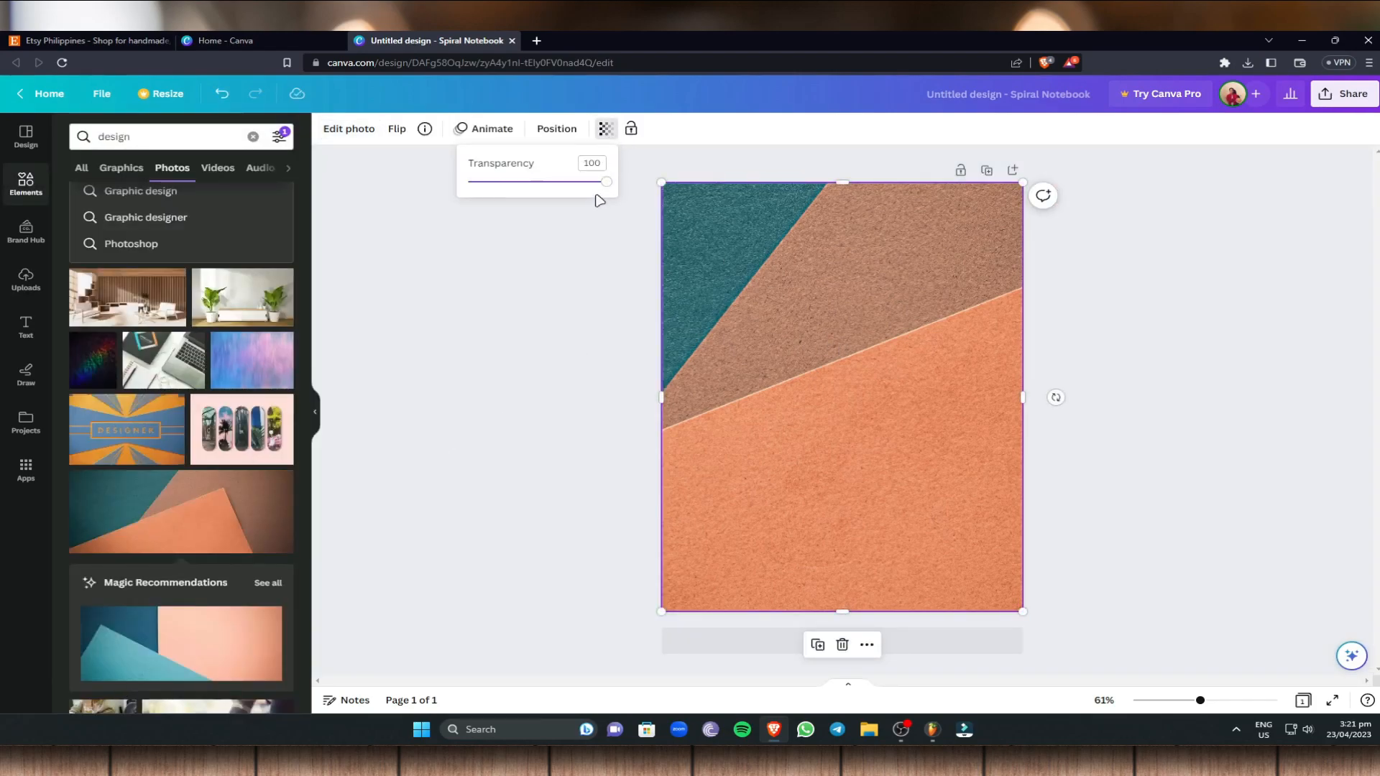
left_click_drag(605, 186, 537, 188)
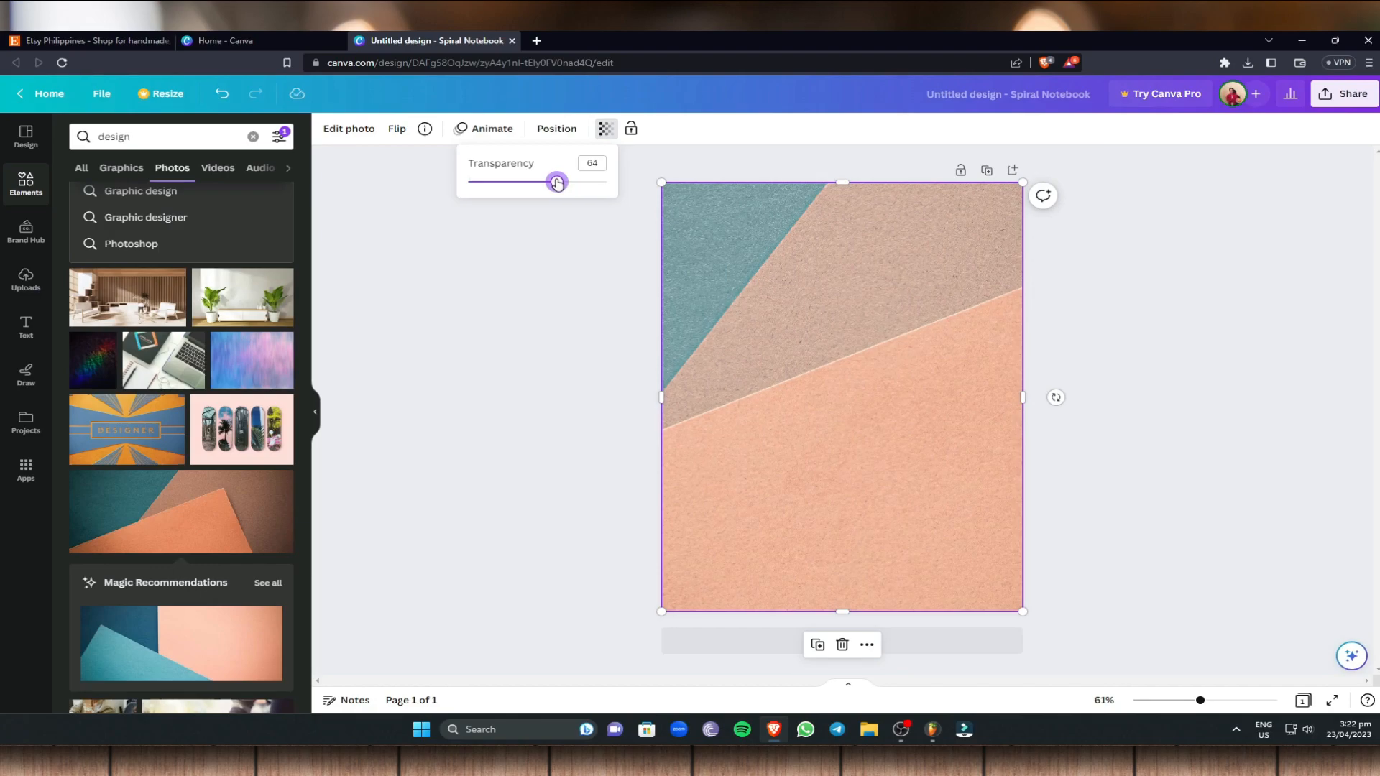
left_click(631, 129)
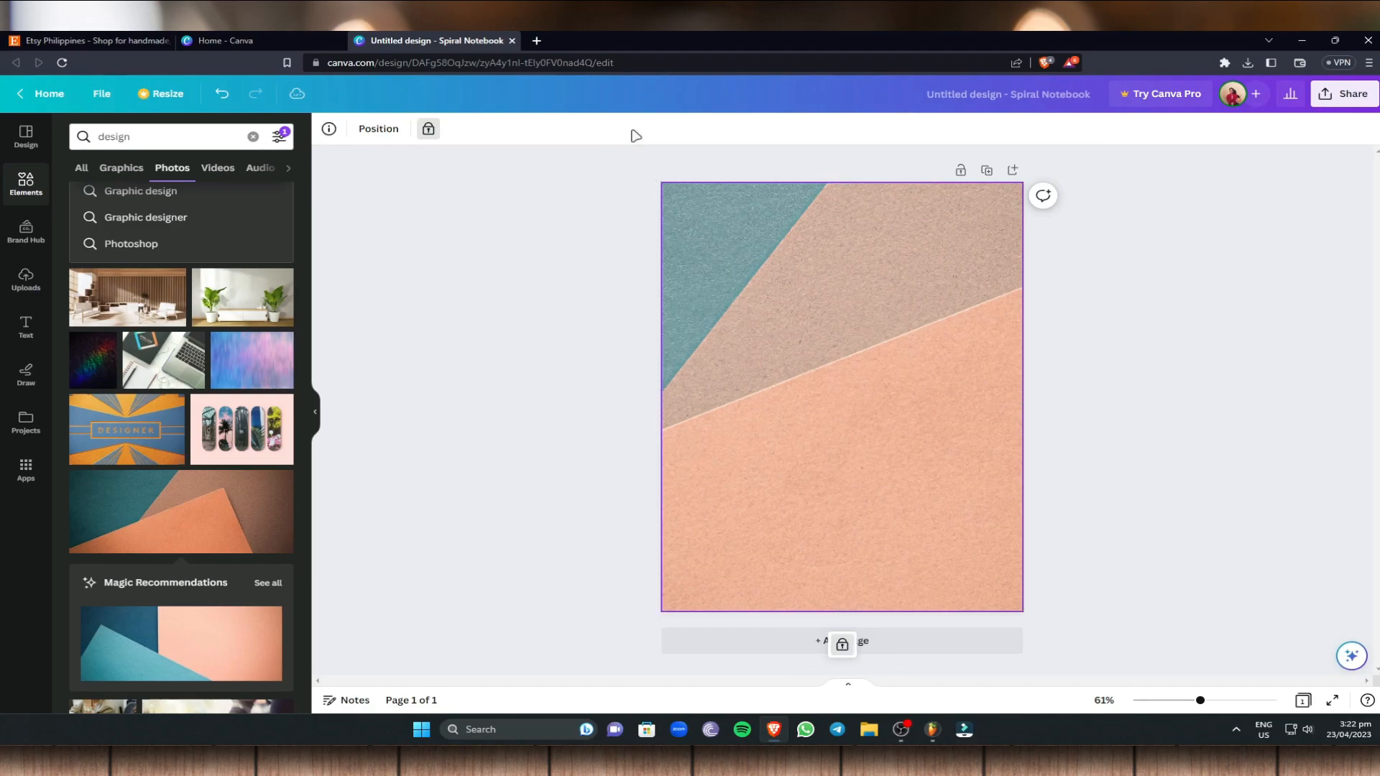
Try to move the locked background photo around the page
left_click_drag(857, 295, 410, 246)
left_click_drag(504, 214, 1150, 395)
left_click_drag(1260, 416, 827, 345)
left_click_drag(824, 450, 924, 483)
left_click_drag(713, 206, 1041, 527)
left_click_drag(899, 410, 689, 403)
scroll(176, 313, "up", 5)
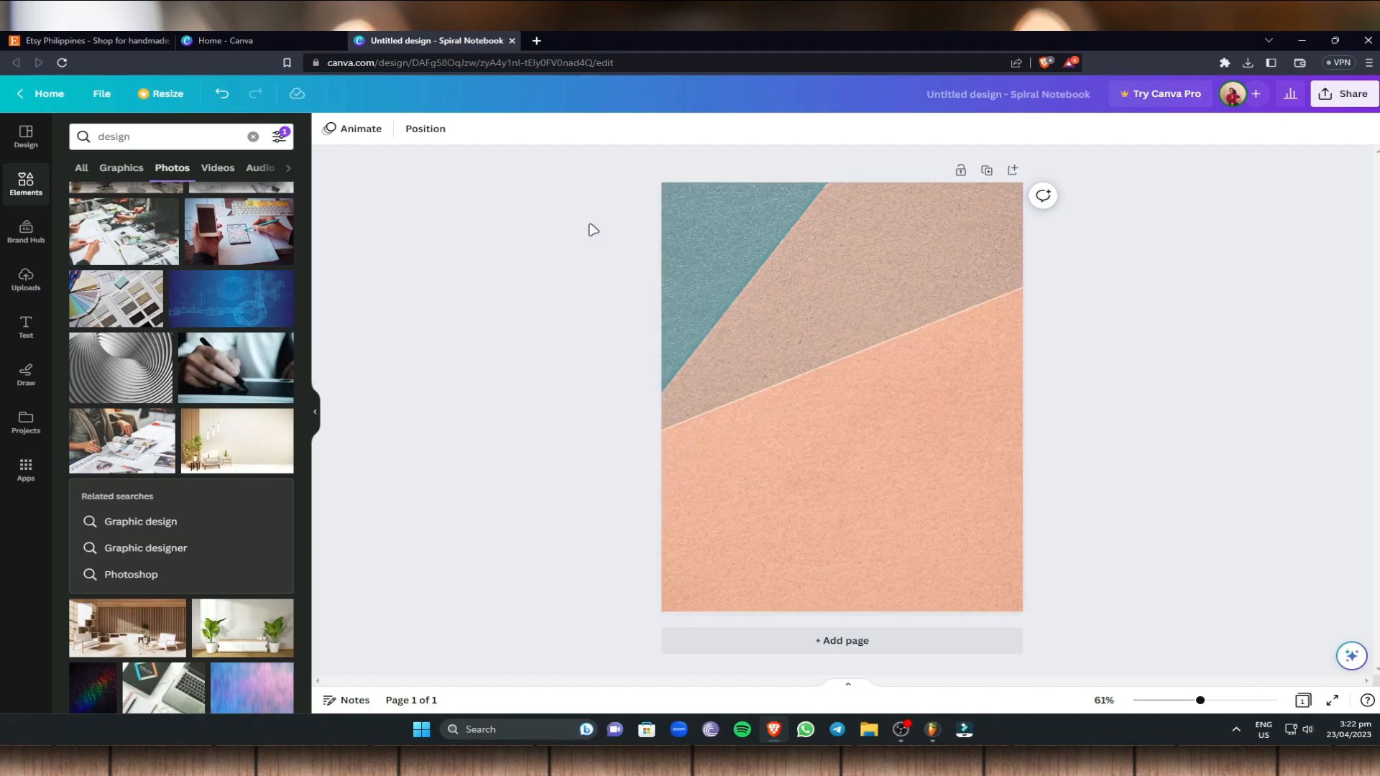
Browse the font combinations, add the "COFFEE PLEASE" style to the page and shift it upward
left_click(34, 324)
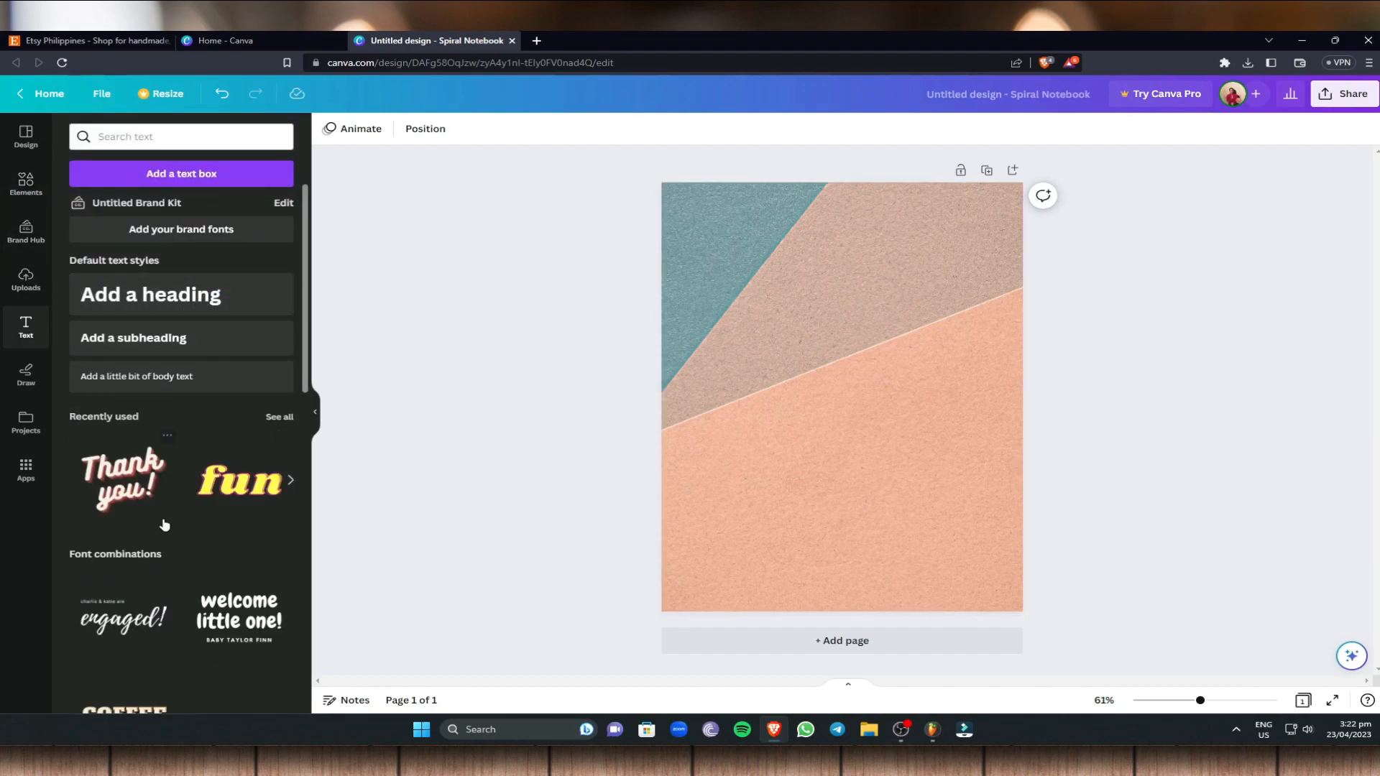
scroll(124, 447, "down", 3)
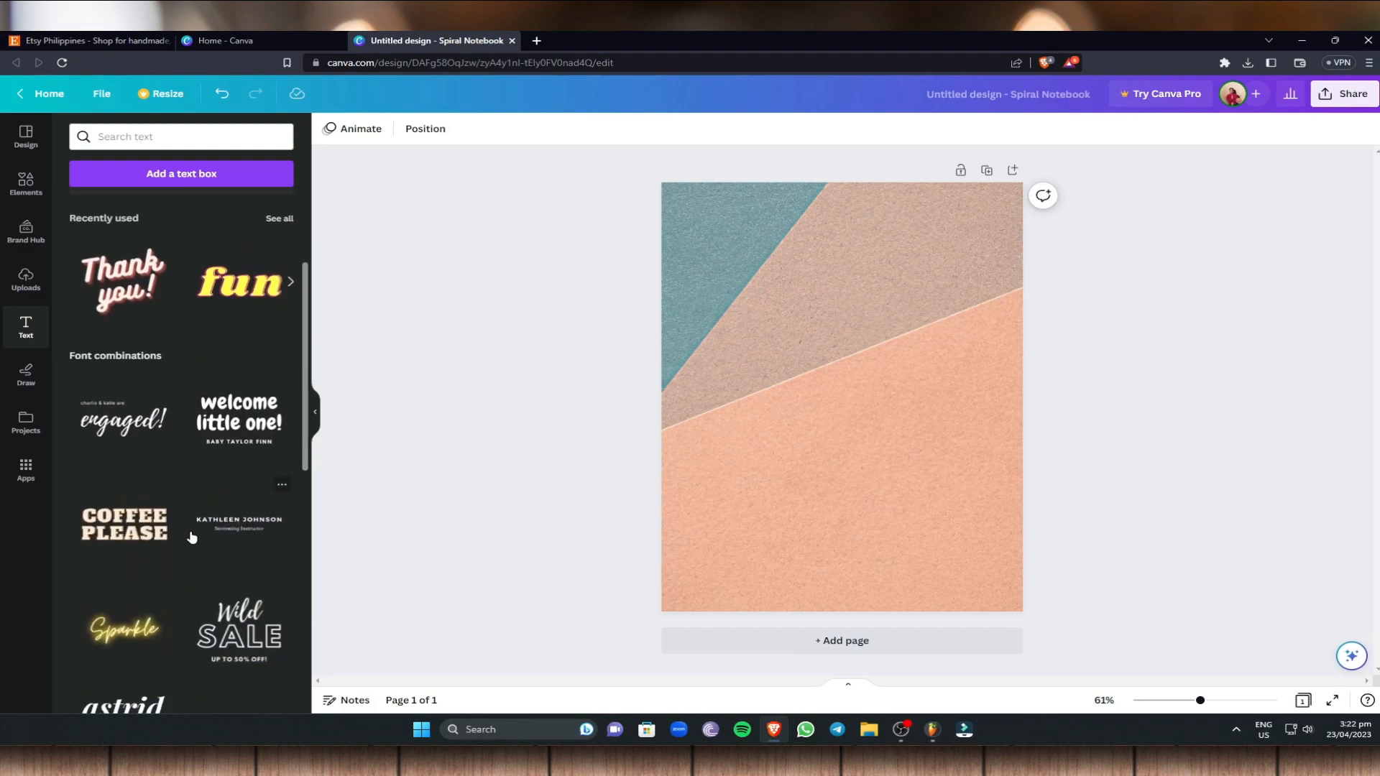
scroll(108, 586, "down", 8)
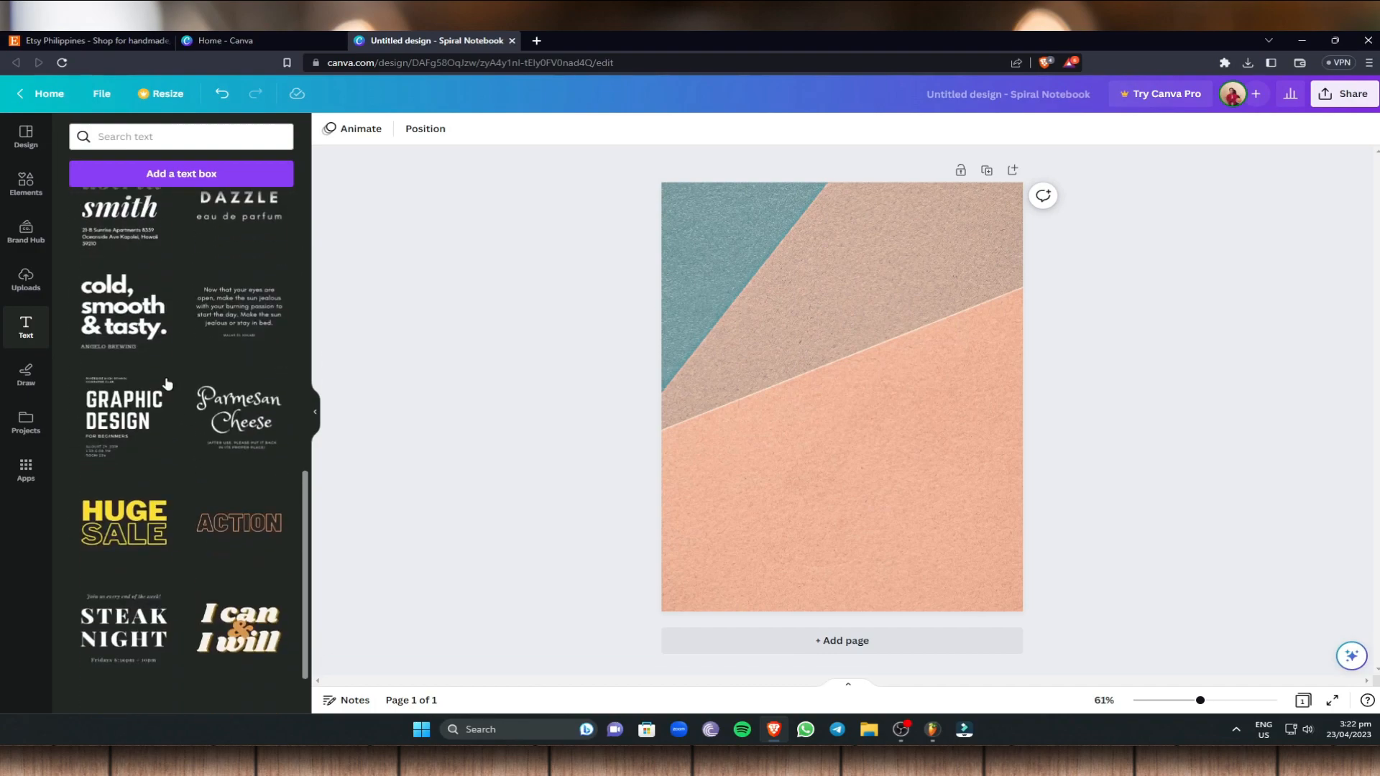
scroll(220, 425, "up", 11)
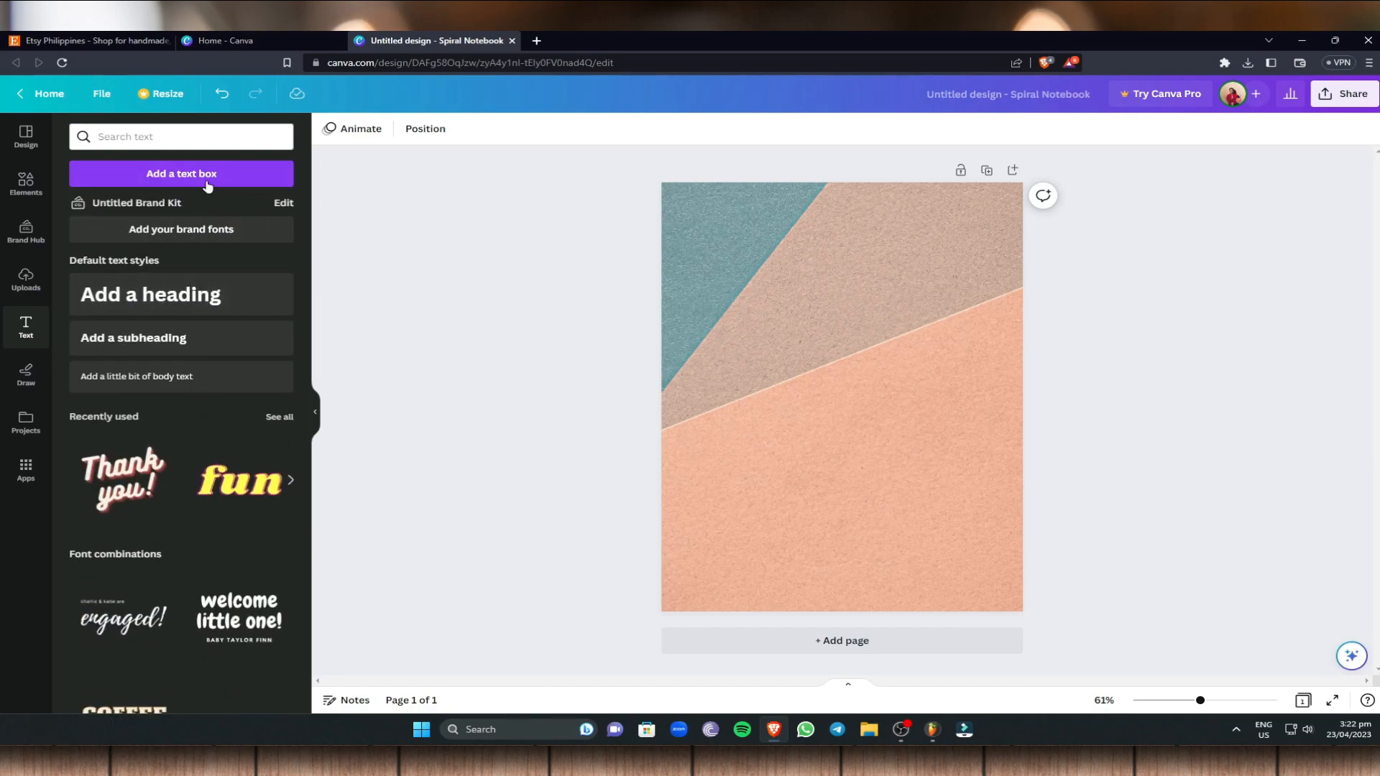
scroll(198, 478, "down", 5)
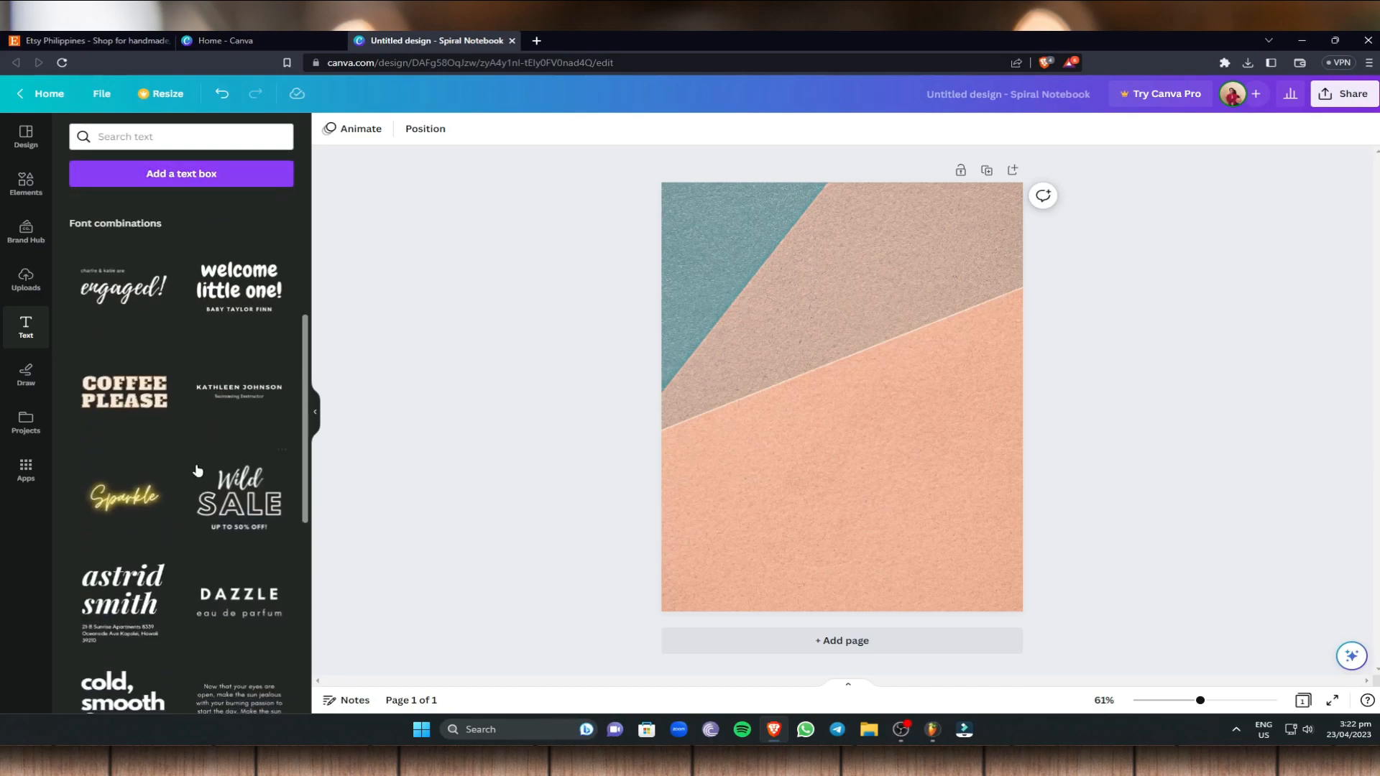
left_click(139, 396)
left_click_drag(867, 419, 852, 361)
Replace the "COFFEE PLEASE" text with "WEEKLY PLANNER"
double_click(870, 355)
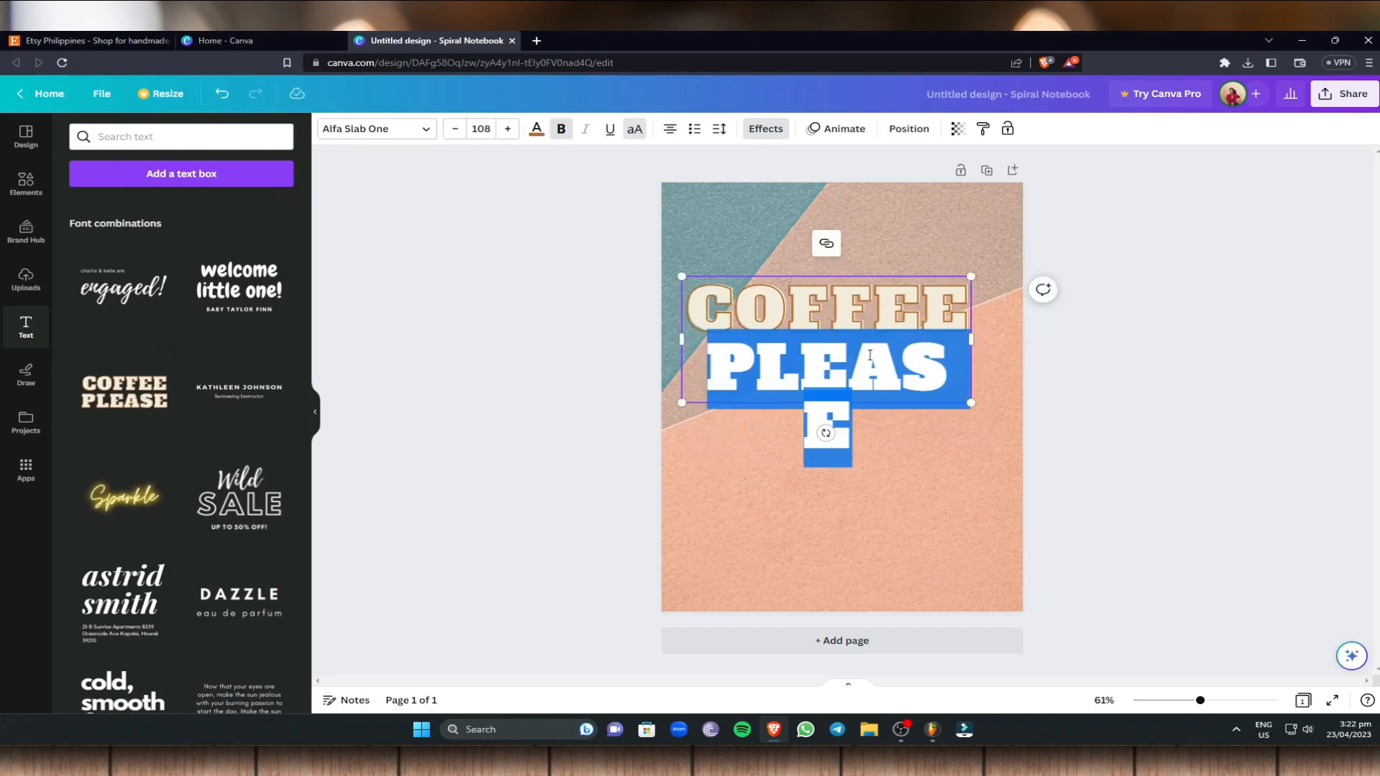
key("BackSpace")
key("BackSpace")
key("BackSpace")
key("BackSpace")
key("BackSpace")
key("BackSpace")
key("BackSpace")
key("BackSpace")
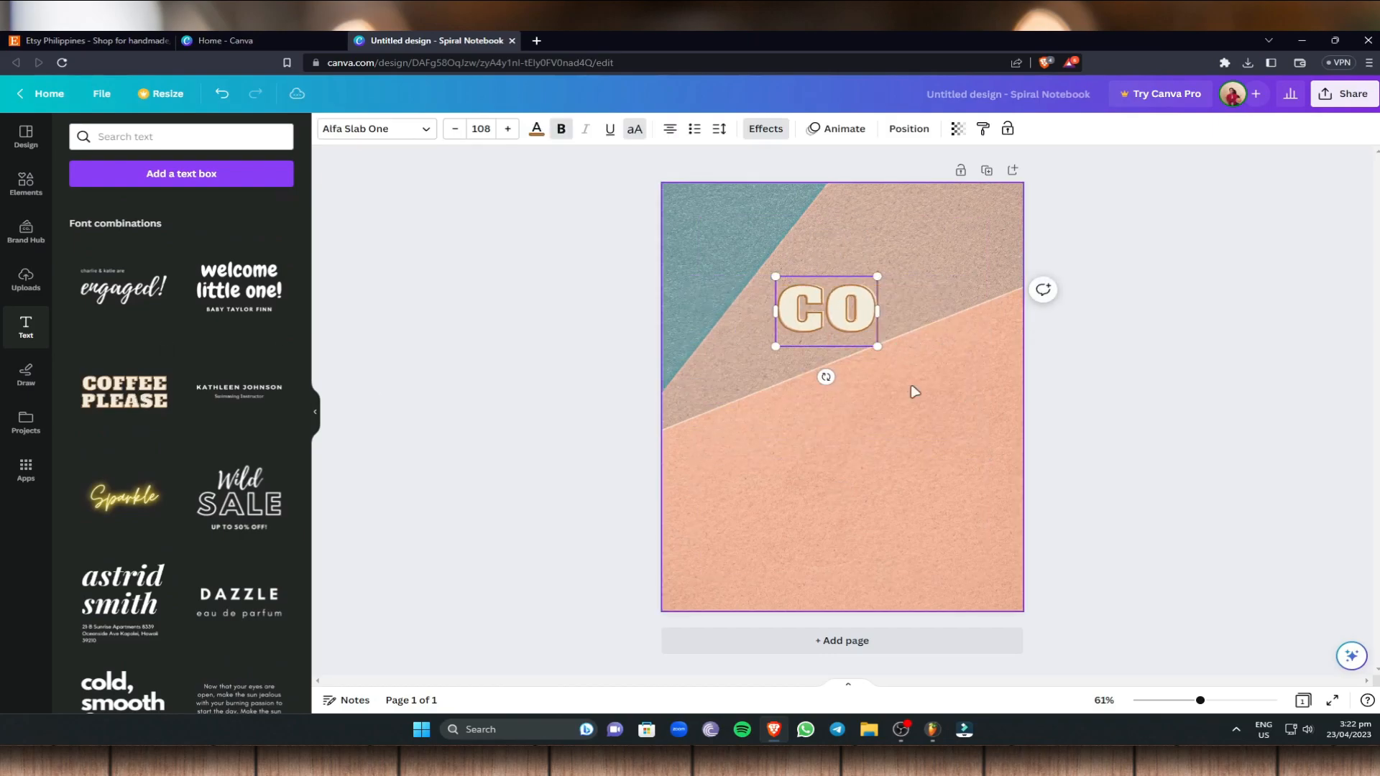
type("WEEKLY")
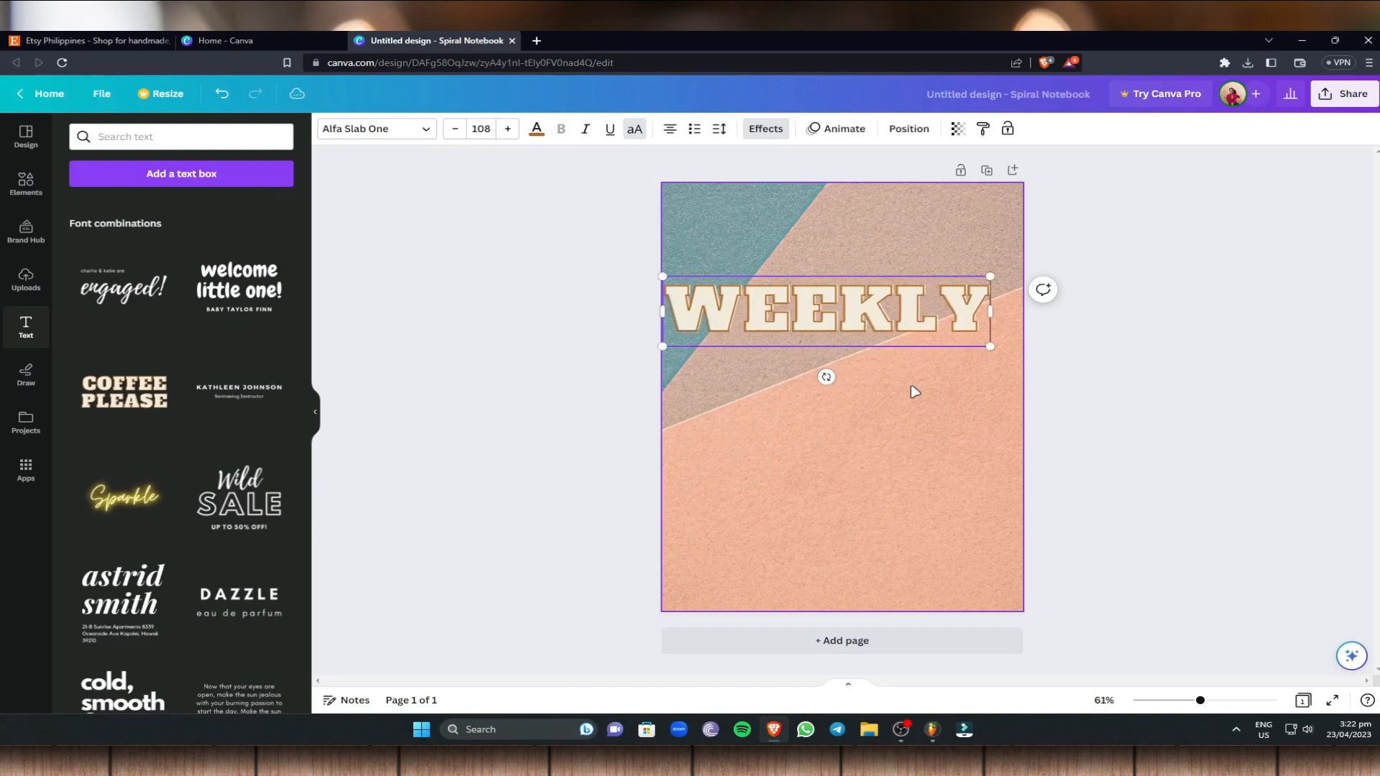
type(" PLANNER")
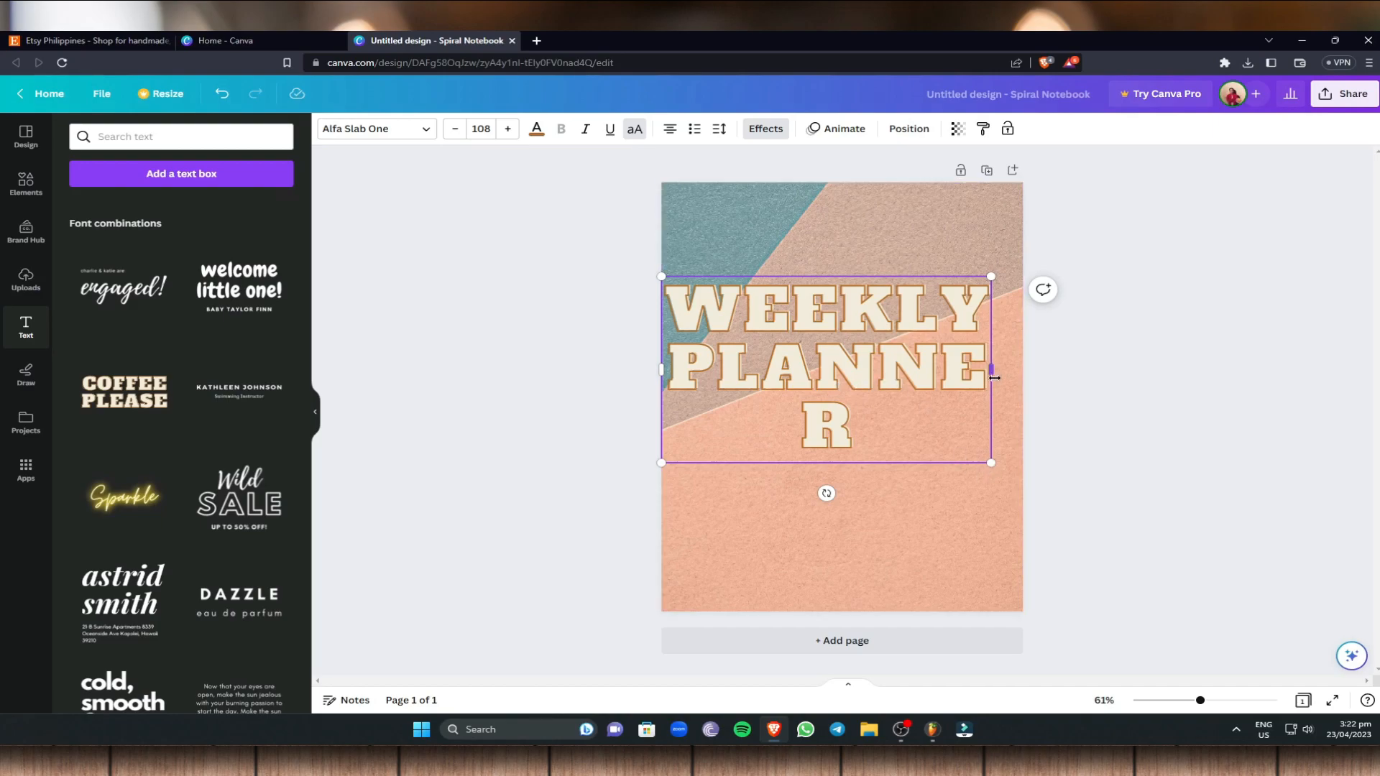
Widen the title's text box slightly, set its font size to 88 and centre it at the top of the page
mouse_move(994, 366)
left_mouse_down()
mouse_move(977, 365)
mouse_move(998, 368)
left_mouse_up()
key("shift+Left")
key("ctrl+a")
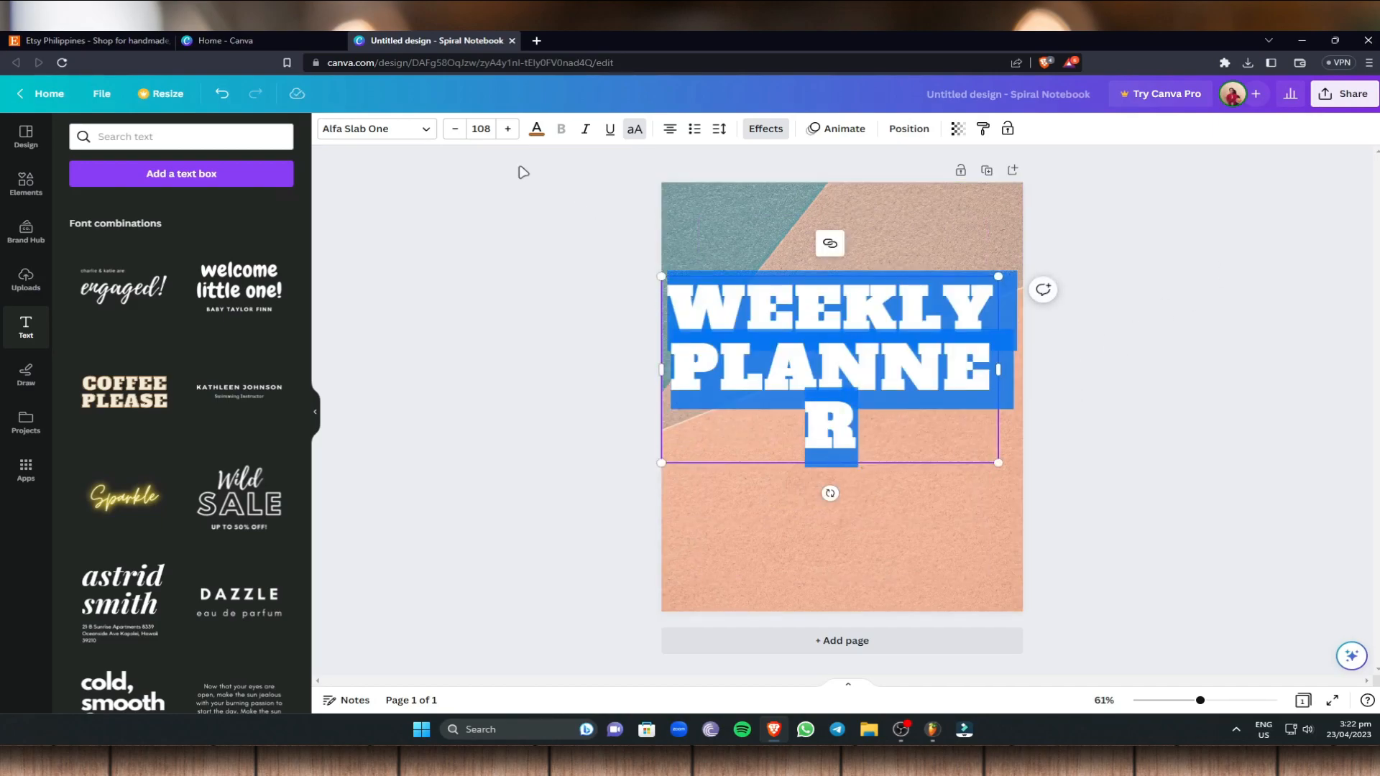
left_click(481, 128)
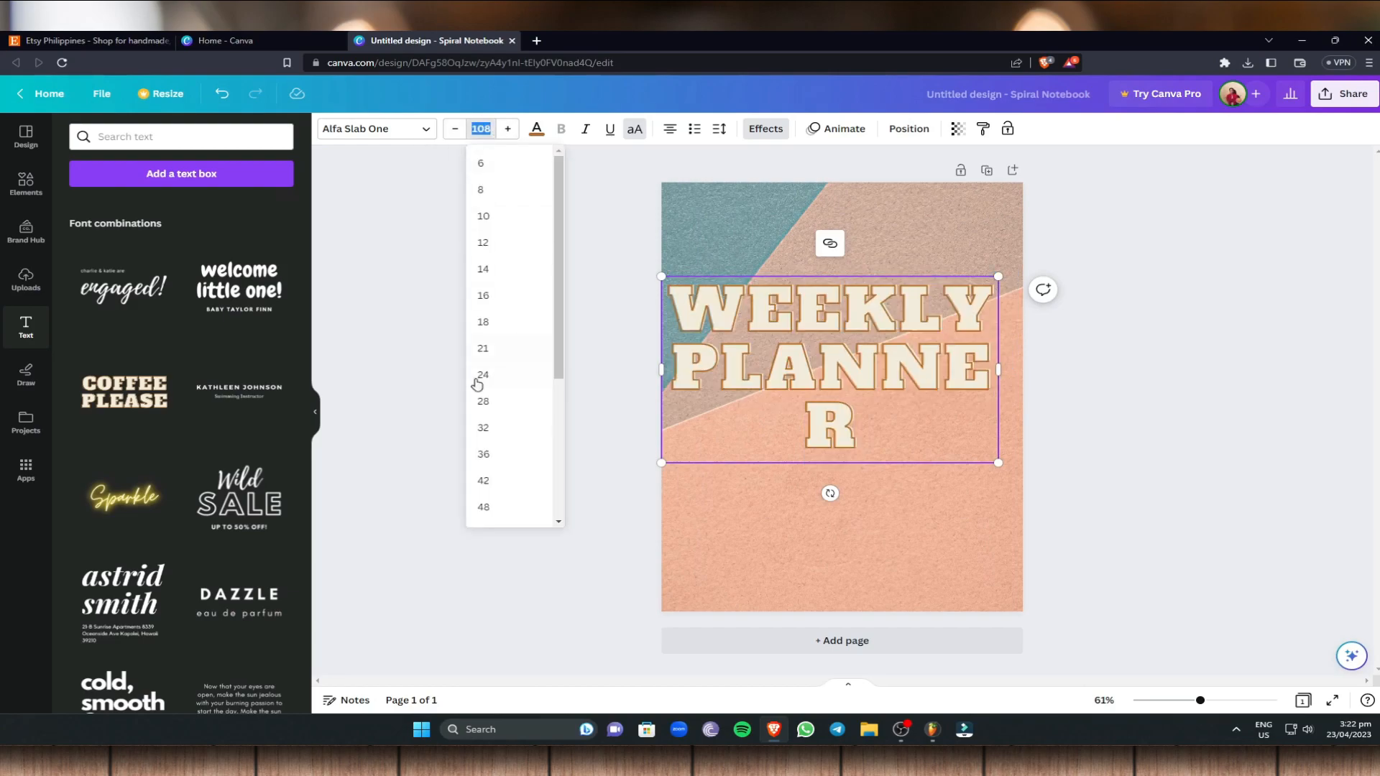
scroll(529, 397, "down", 2)
left_click(507, 408)
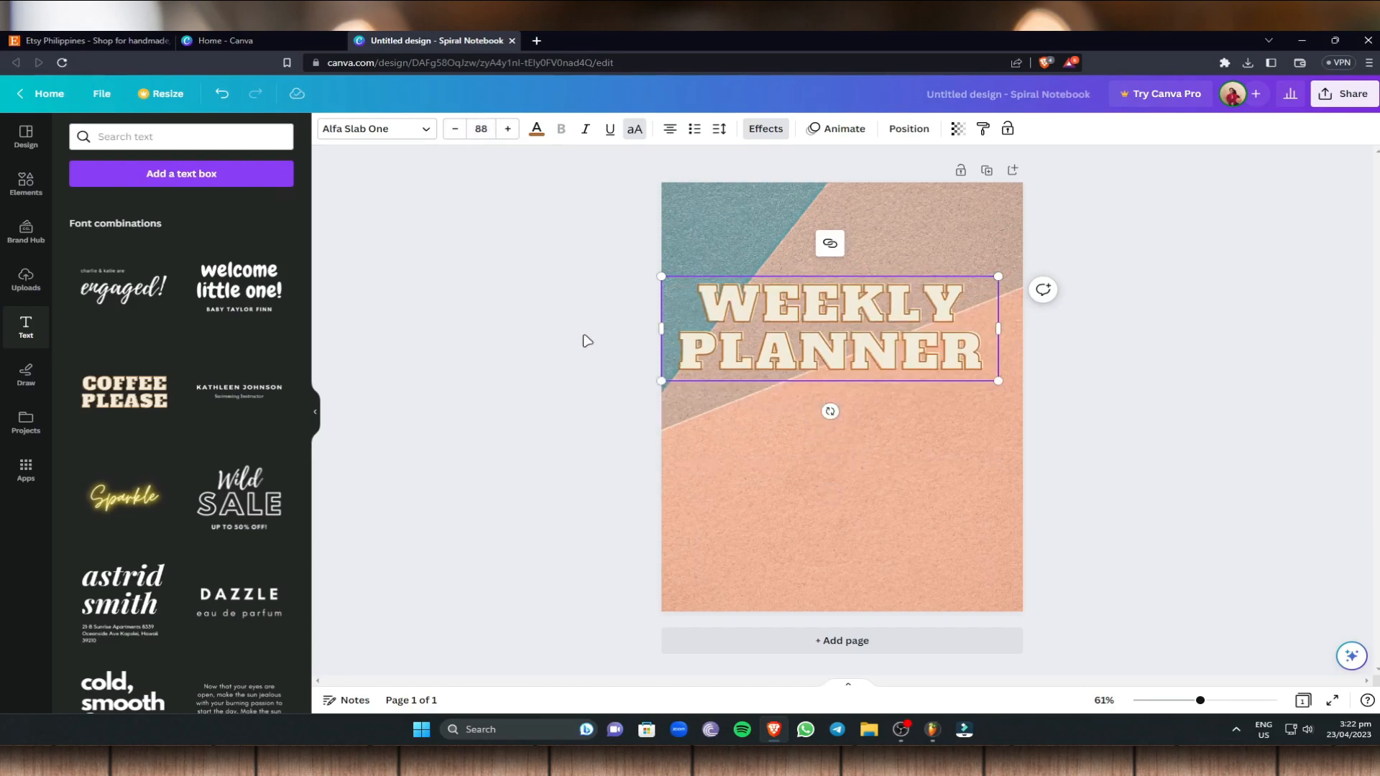
left_click_drag(862, 315, 827, 262)
left_click(720, 356)
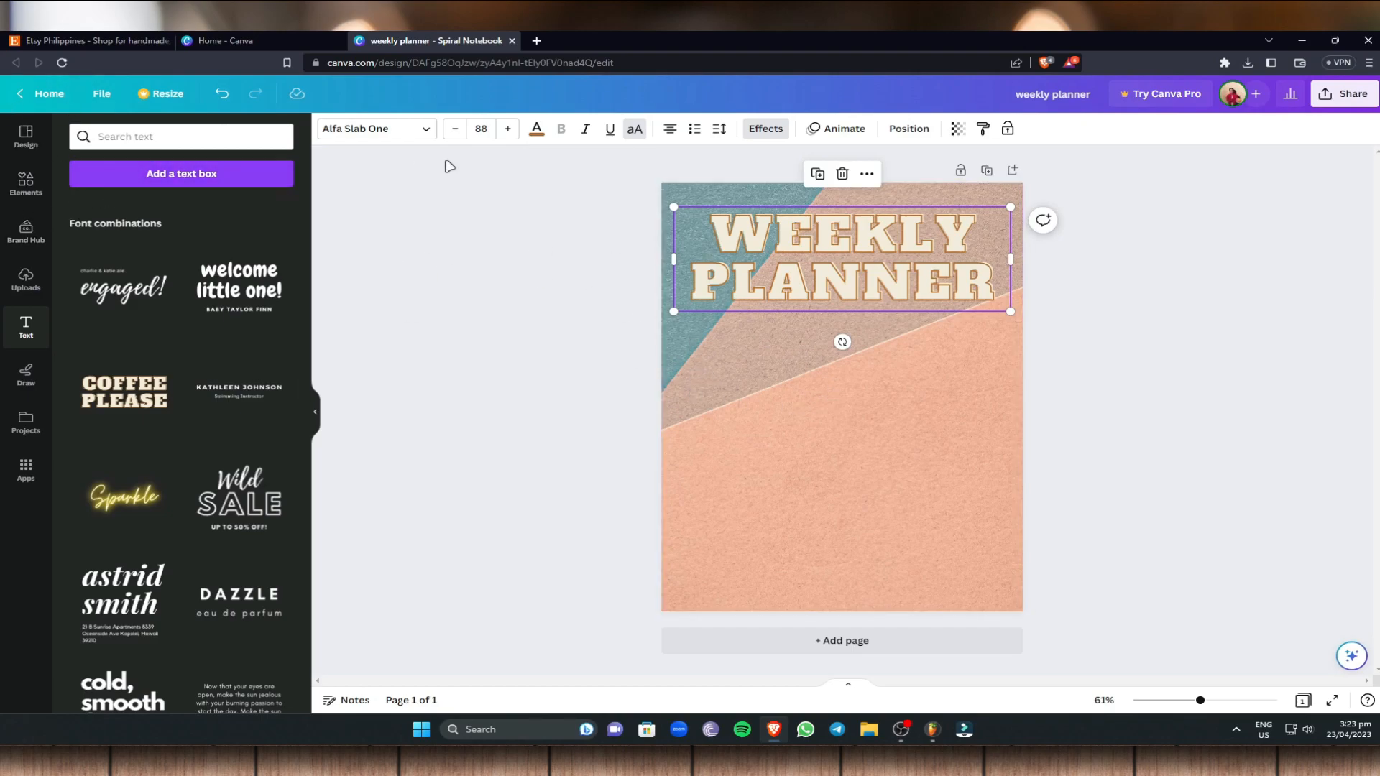
Clear the previous element search and search the elements for "shapes"
left_click(39, 193)
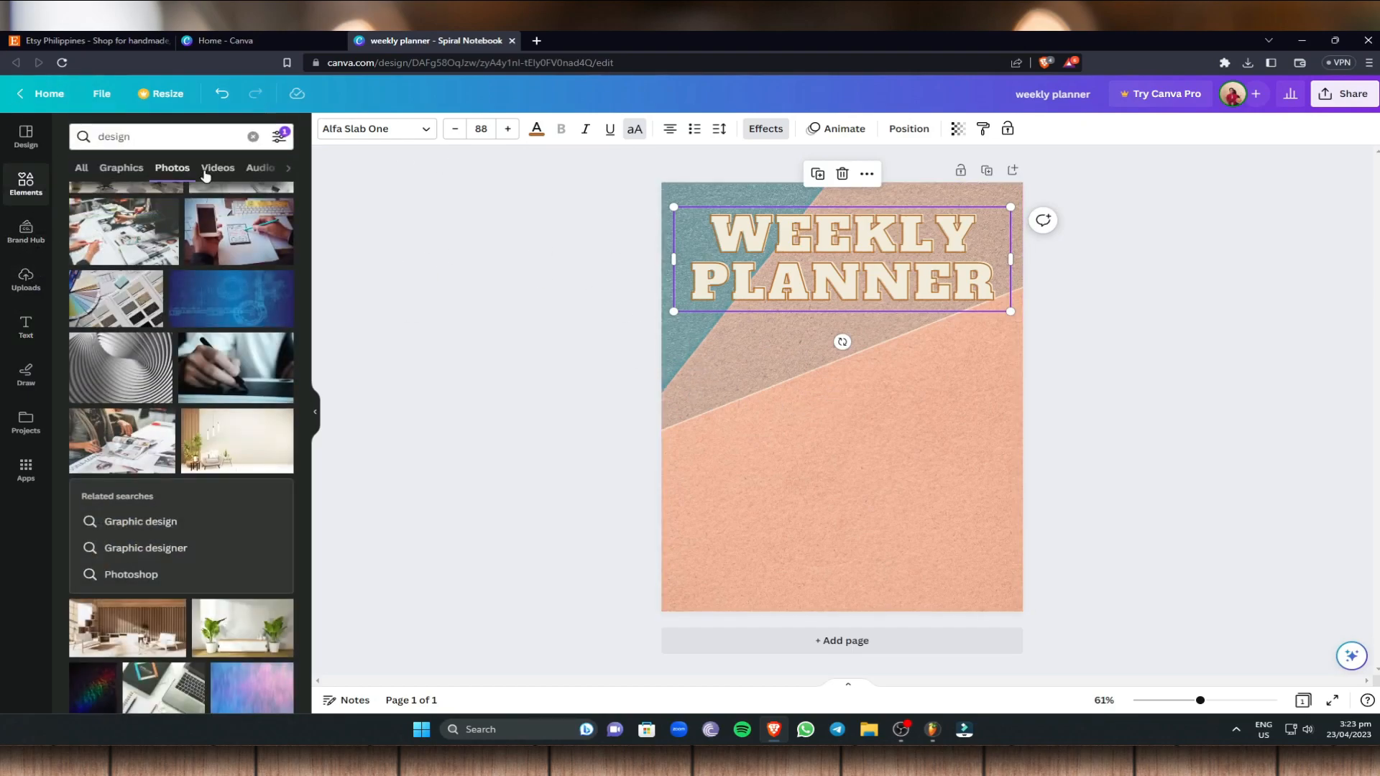
left_click(252, 137)
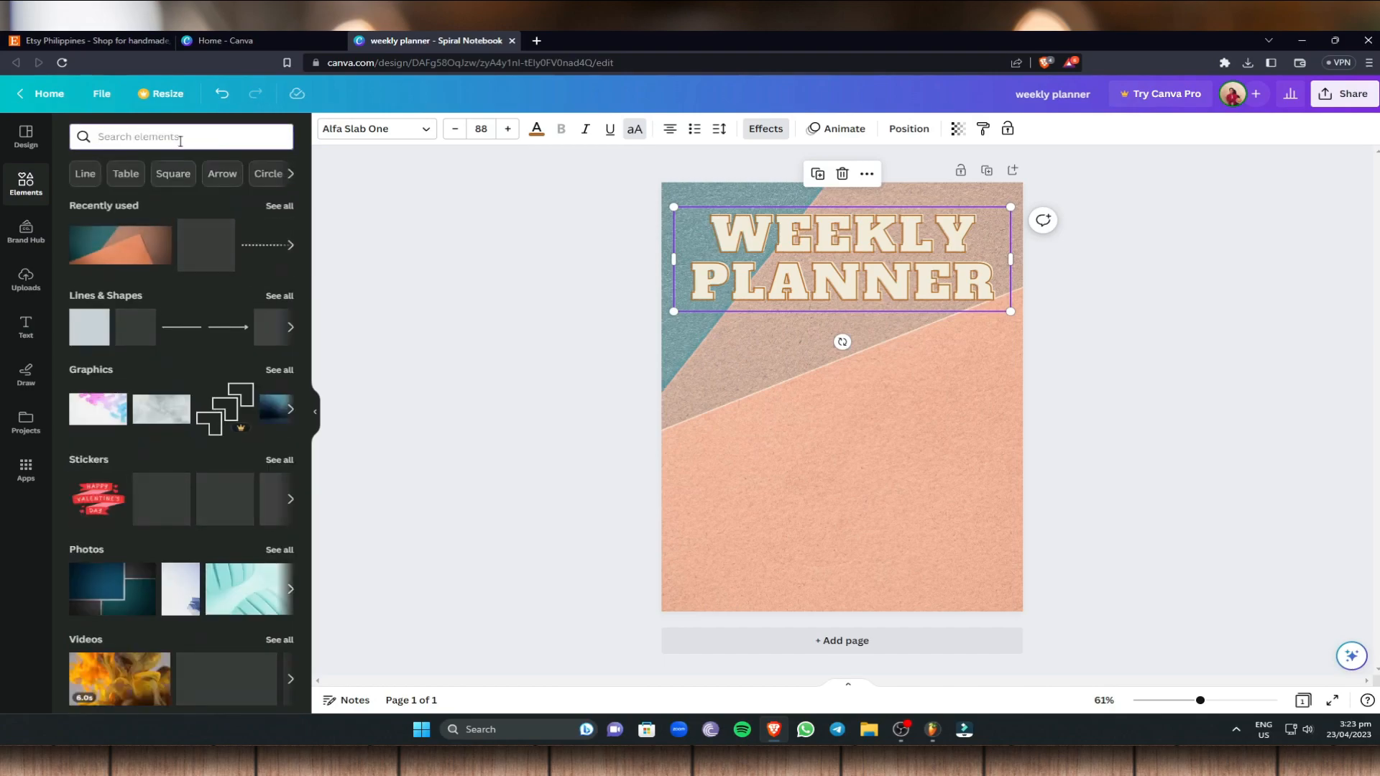
left_click(180, 142)
type("sahpes")
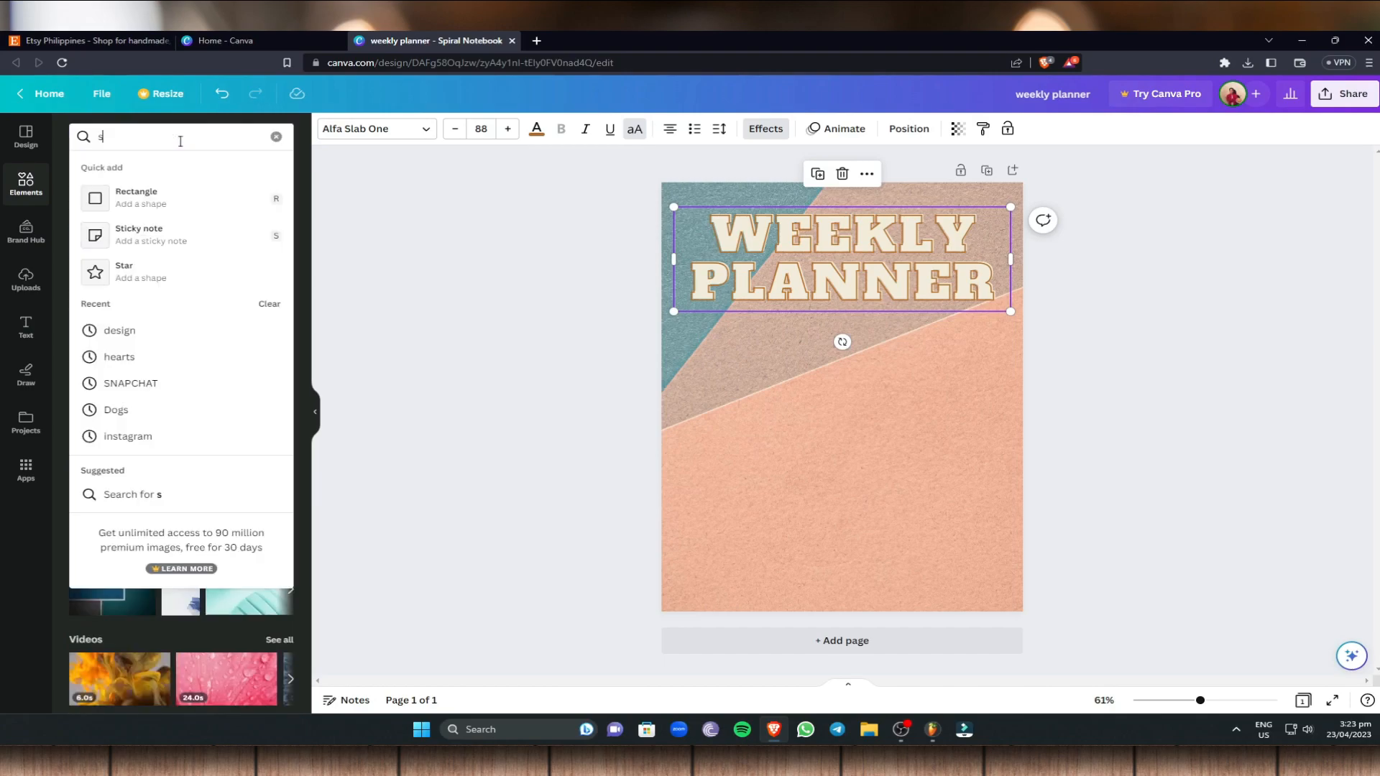
key("Return")
left_click_drag(179, 141, 24, 130)
type("shapes")
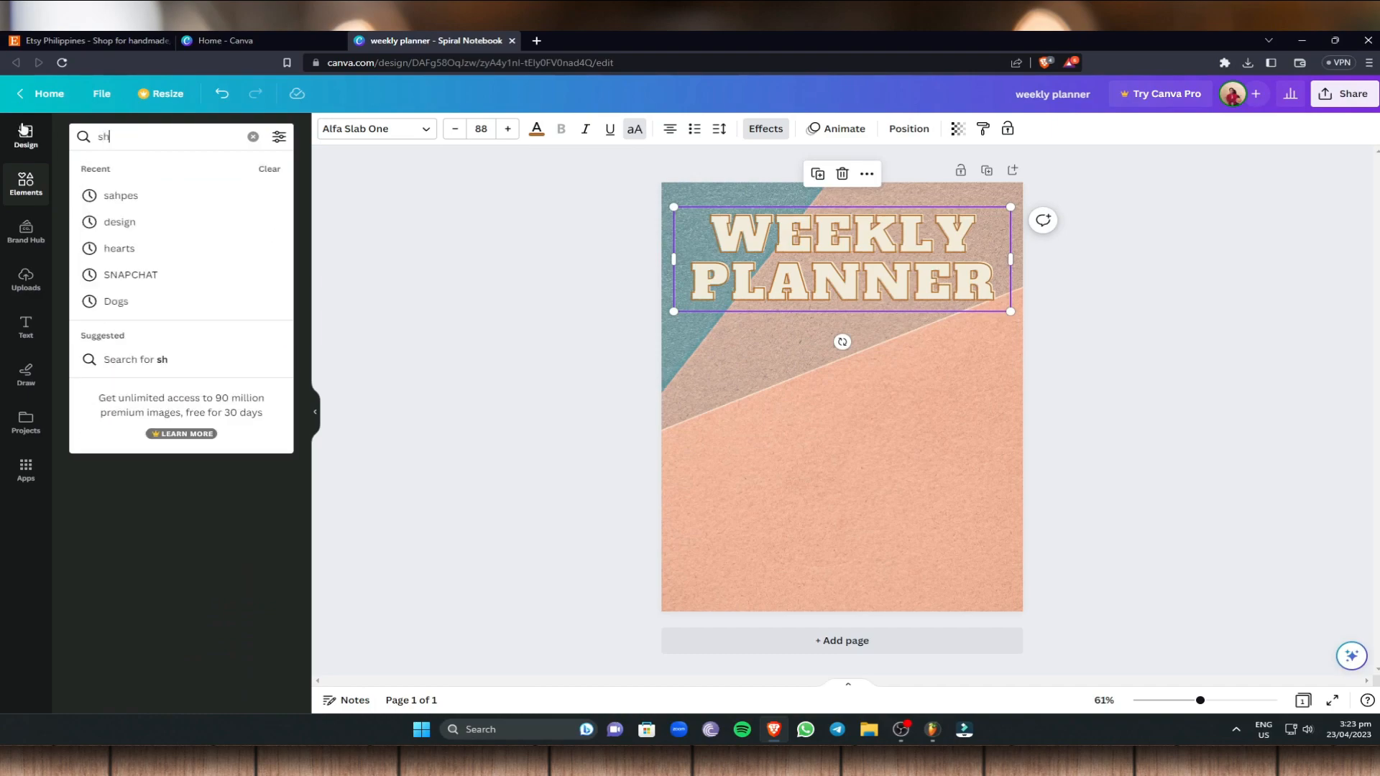
key("Return")
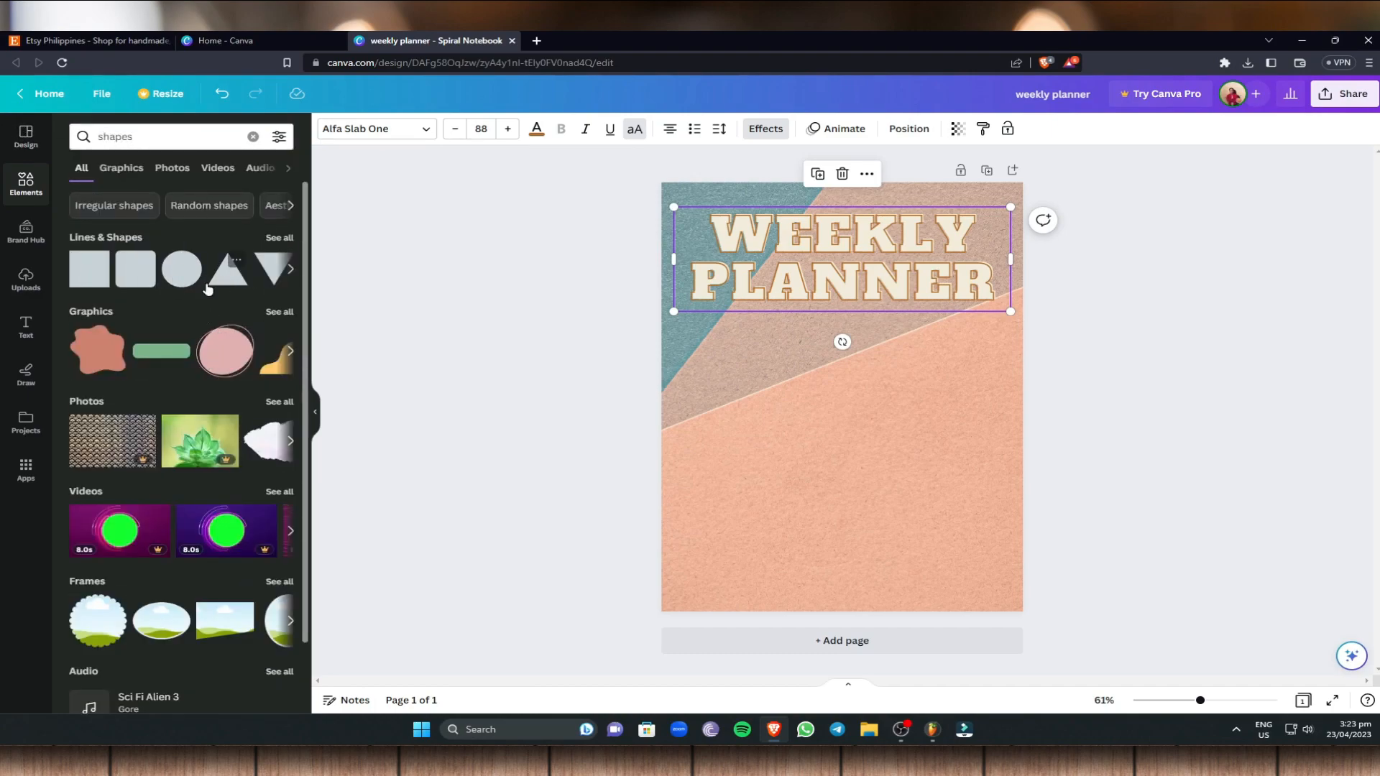
Add a rounded square, place it below the title near the page's left edge and shrink it slightly
left_click(127, 279)
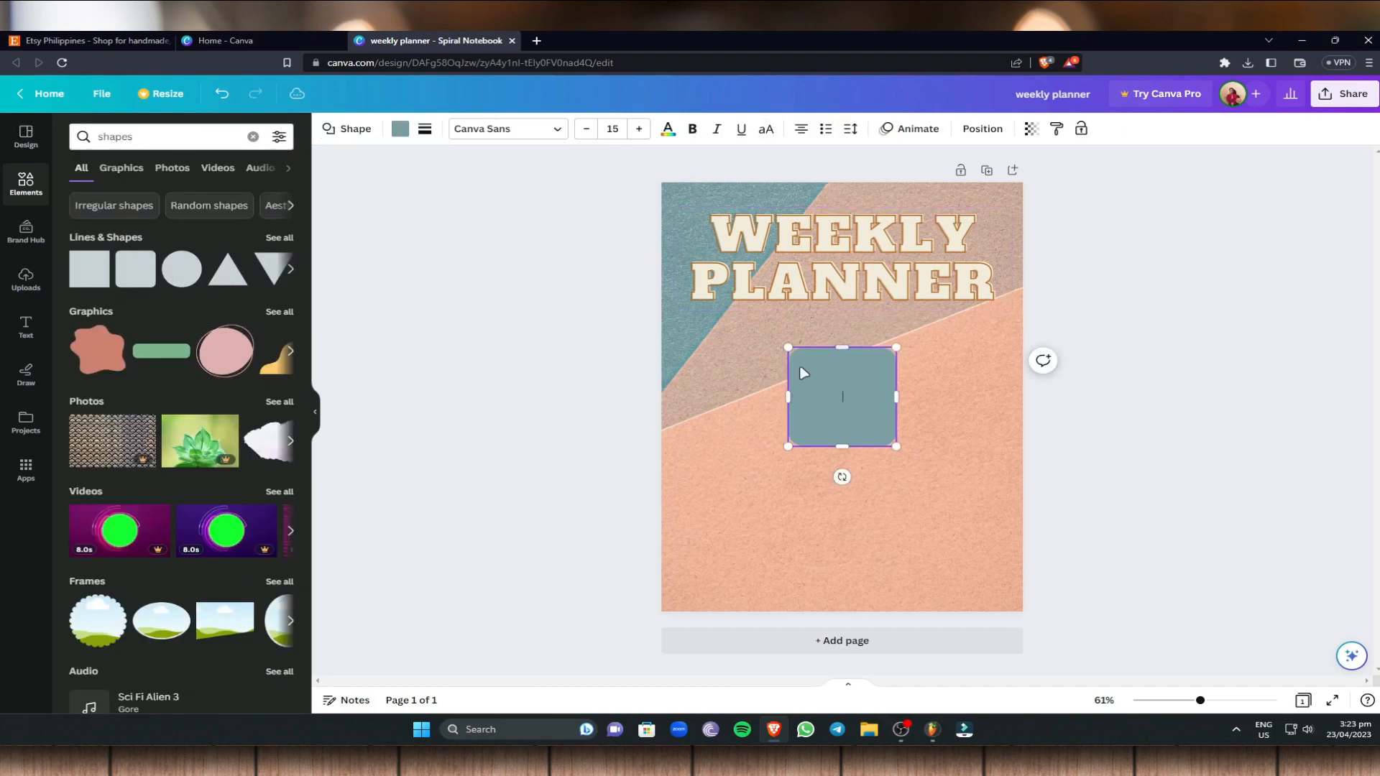
left_click_drag(834, 386, 718, 355)
left_click_drag(788, 419, 767, 402)
Copy the rounded square and paste five duplicates onto the page
right_click(731, 350)
left_click(713, 355)
left_click(606, 353)
left_click(733, 364)
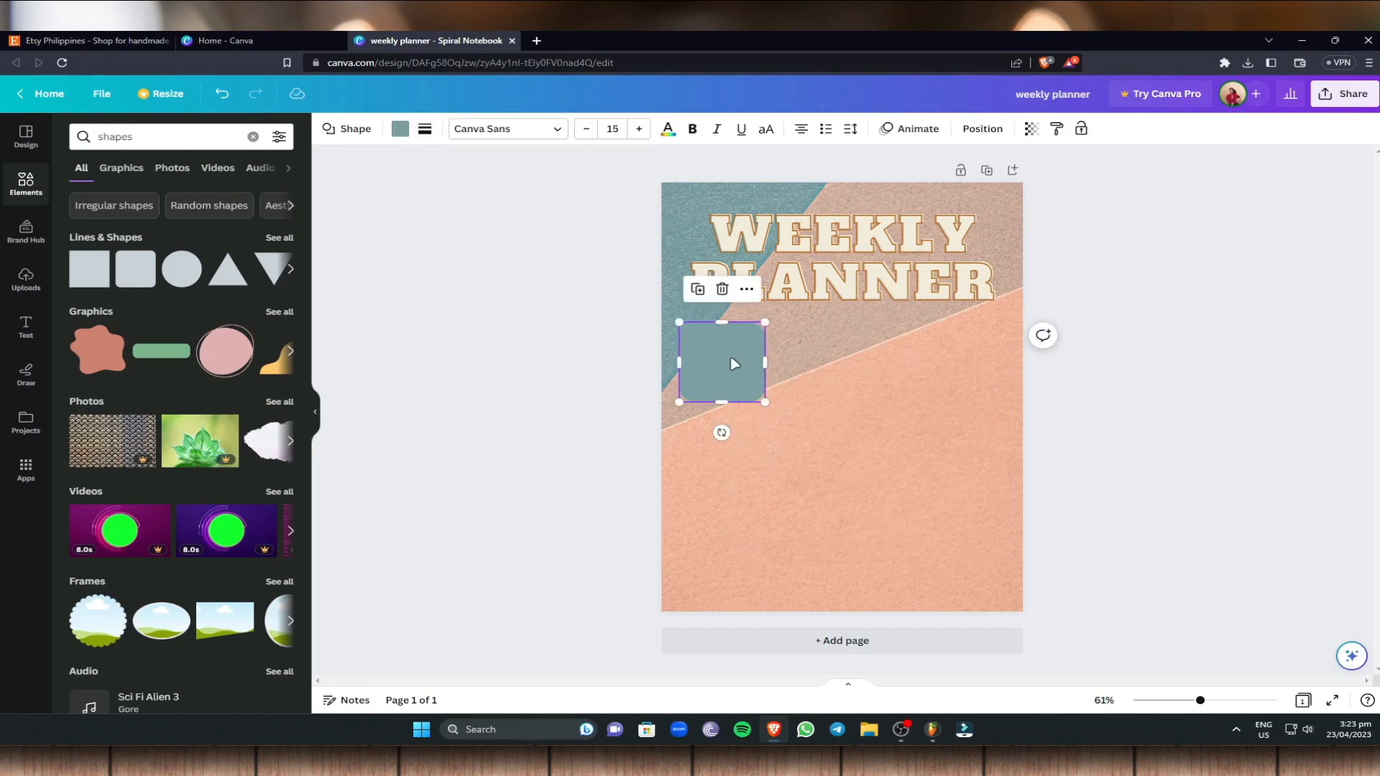
left_click(813, 379)
key("ctrl+v")
key("ctrl+v")
key("ctrl+v")
key("ctrl+v")
key("ctrl+v")
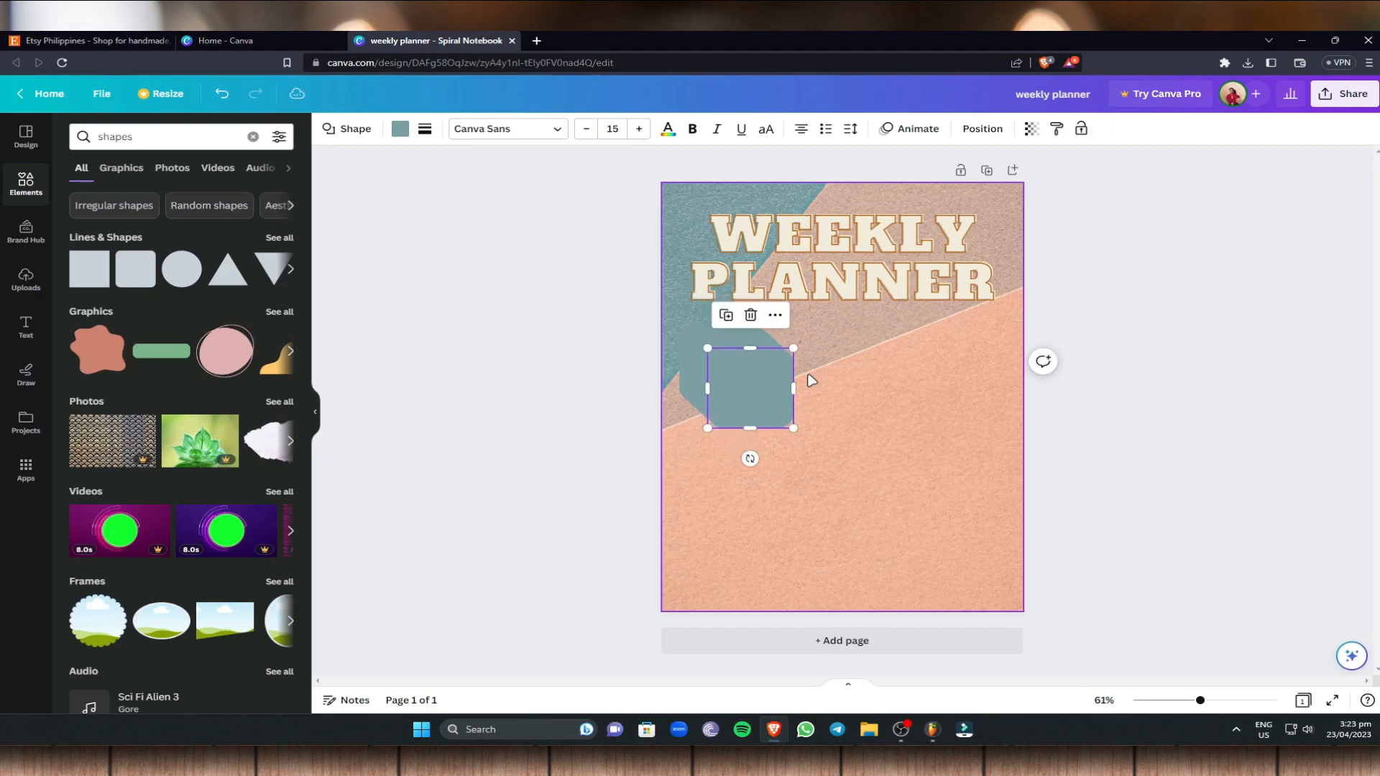
Paste one more square and arrange all seven in two rows of three with a single square centred below
left_click_drag(784, 391, 696, 554)
left_click_drag(714, 386, 806, 450)
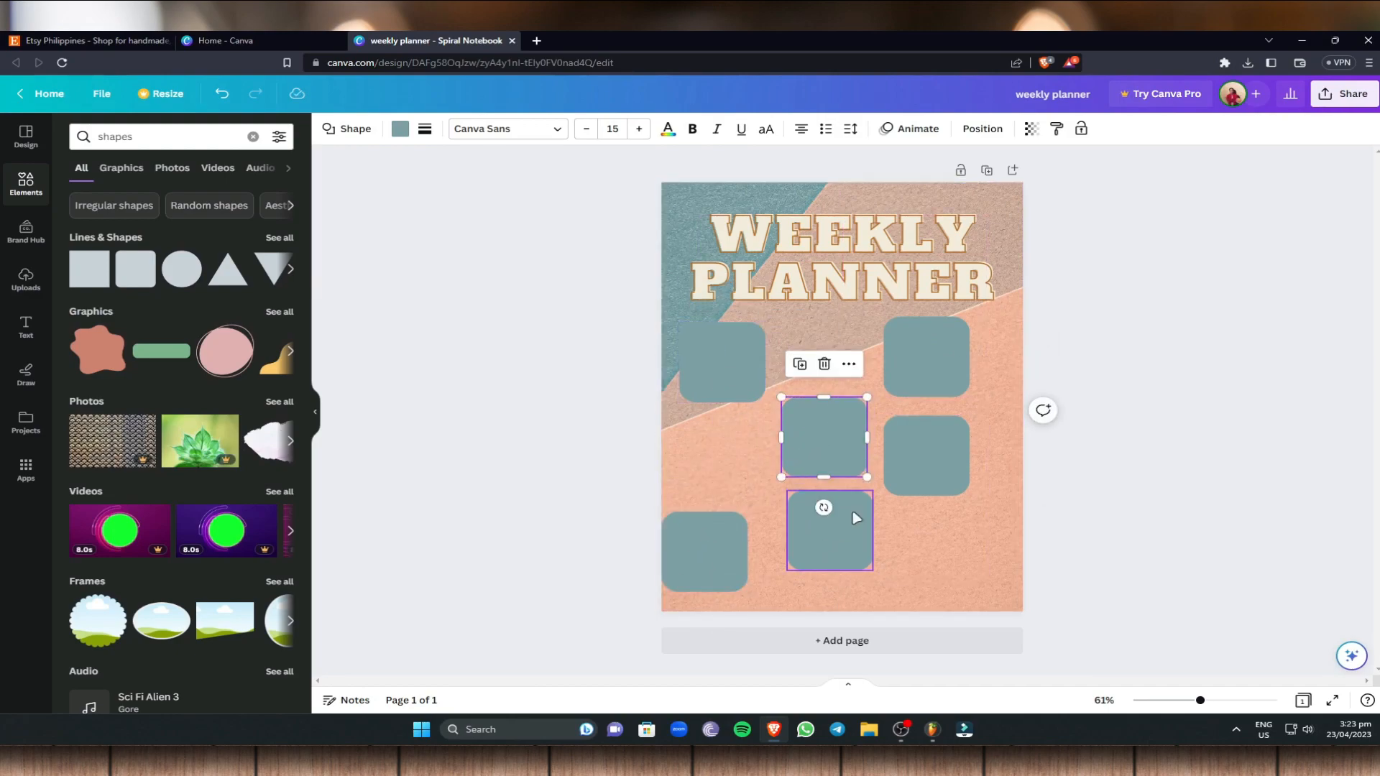
key("ctrl+v")
left_click_drag(731, 361, 827, 353)
left_click_drag(928, 361, 945, 356)
left_click_drag(823, 431, 723, 454)
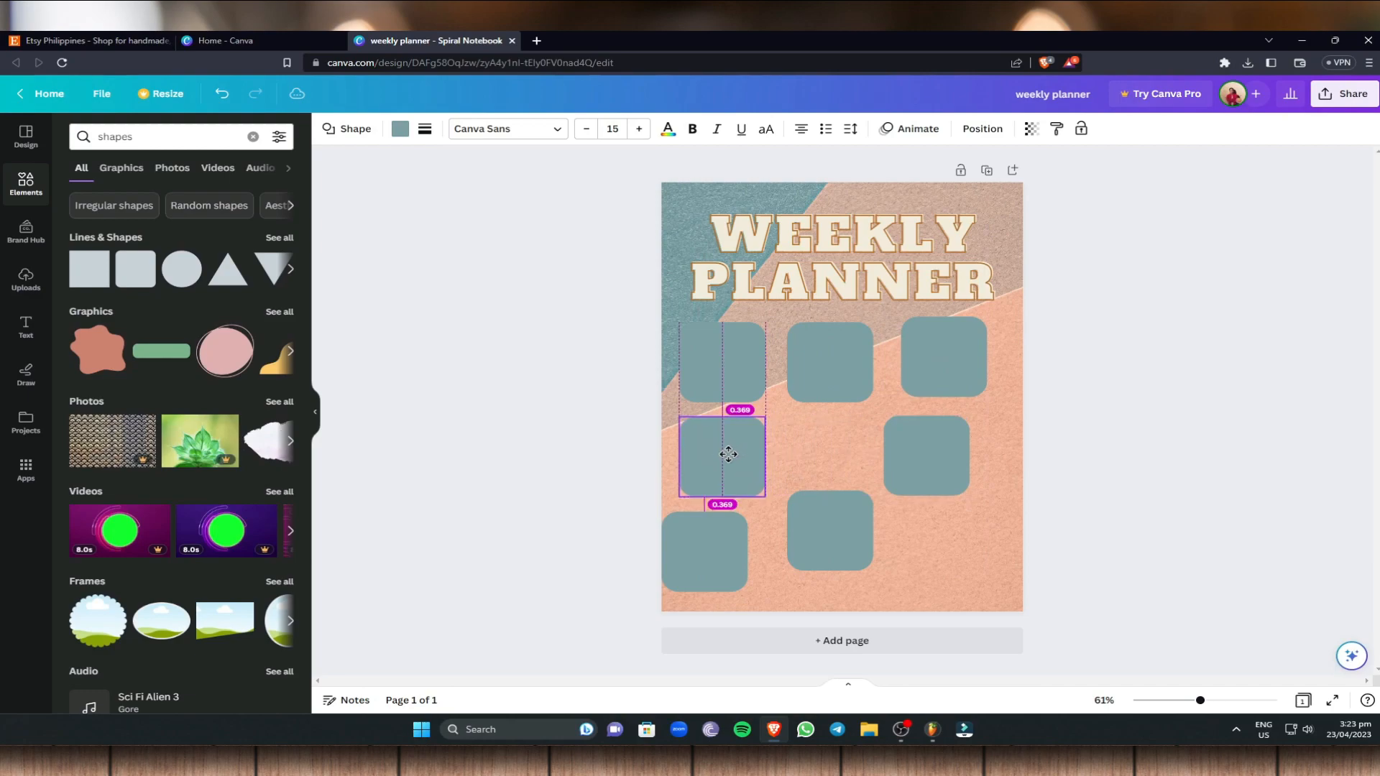
left_click_drag(840, 524, 931, 458)
left_click_drag(743, 551, 849, 552)
left_click(1179, 407)
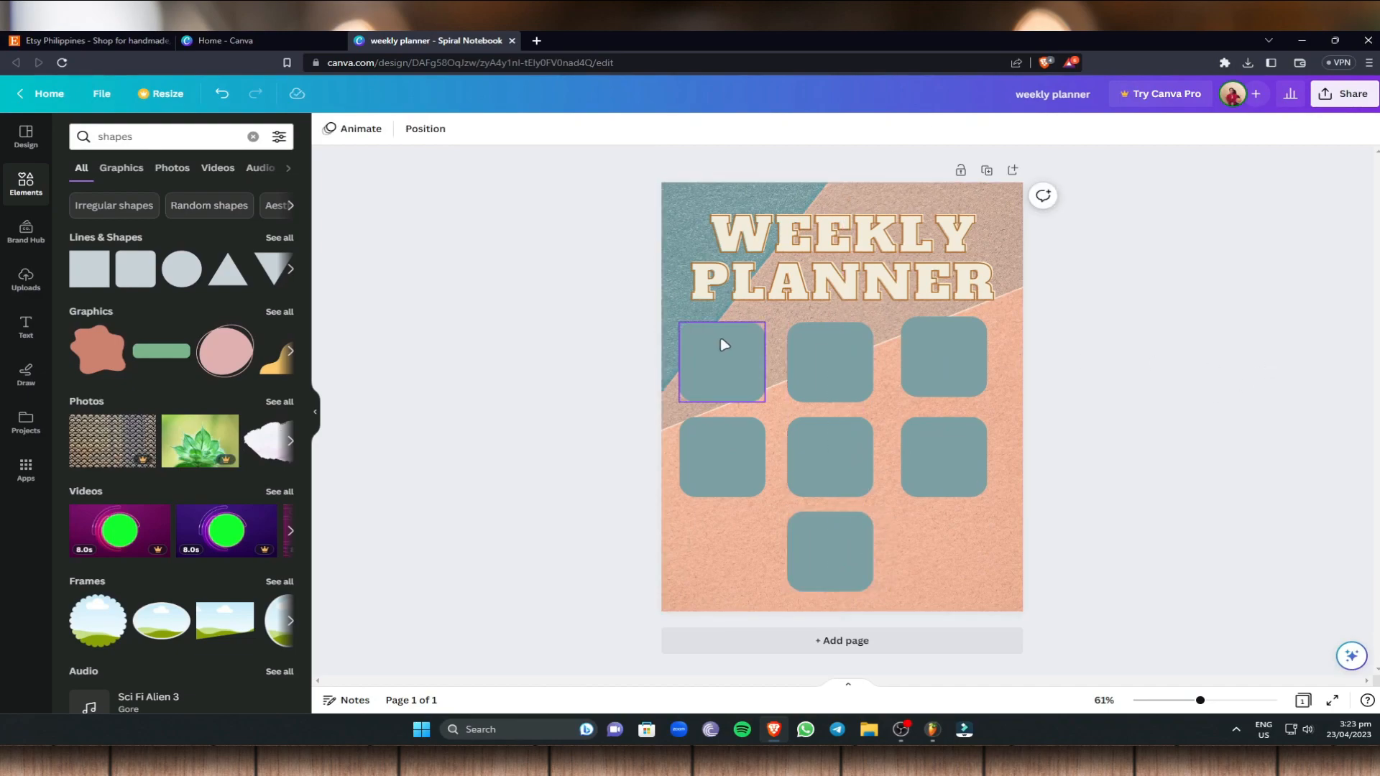
Recolour the three rounded squares in the top row white
left_click(725, 345)
left_click(399, 129)
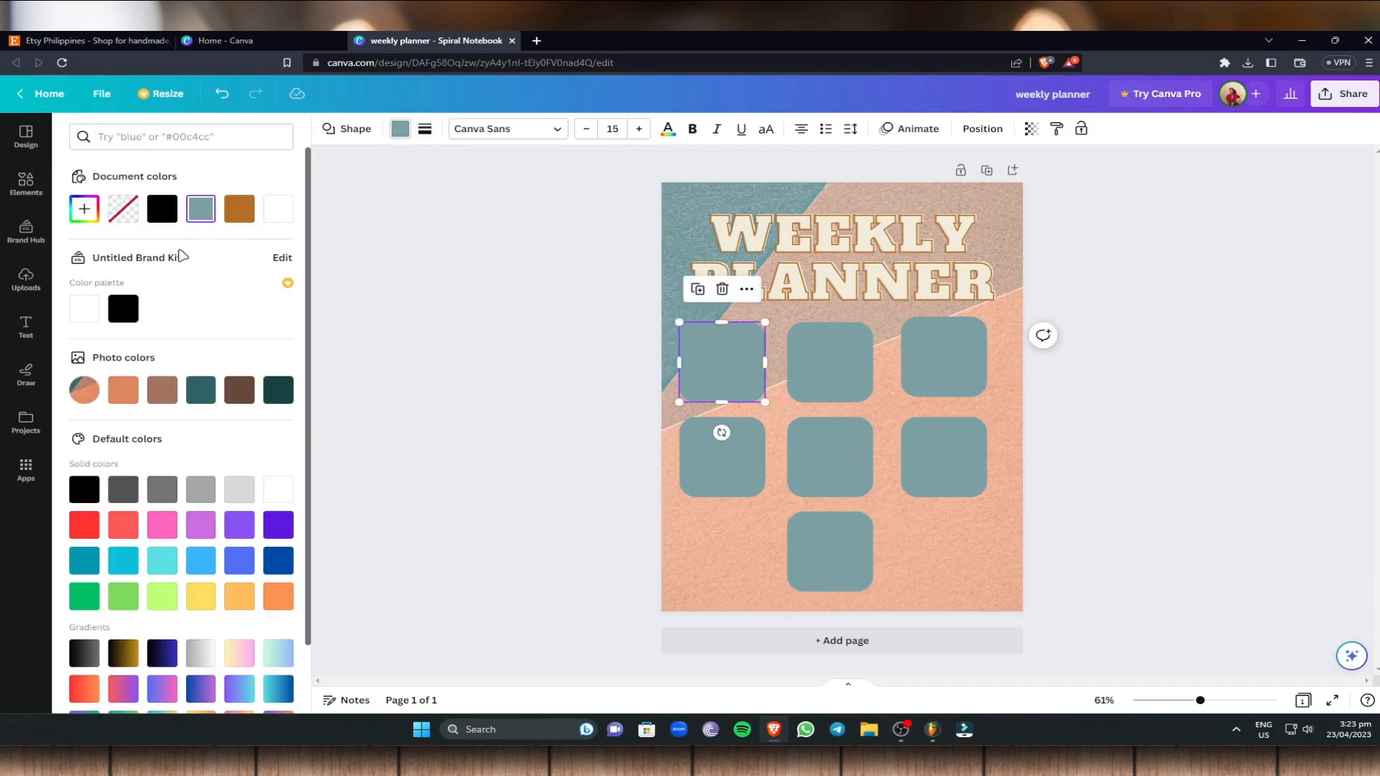
left_click(275, 210)
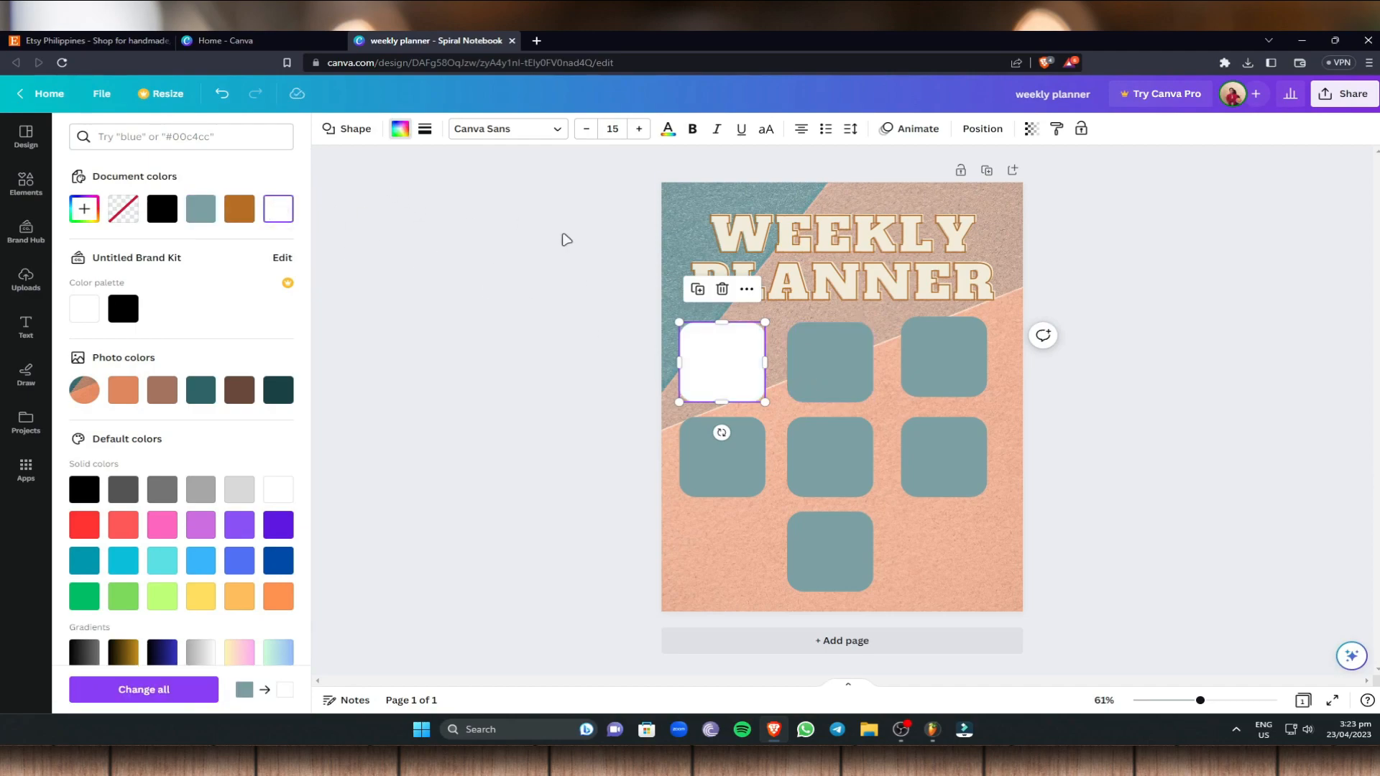
left_click(826, 357)
left_click(400, 130)
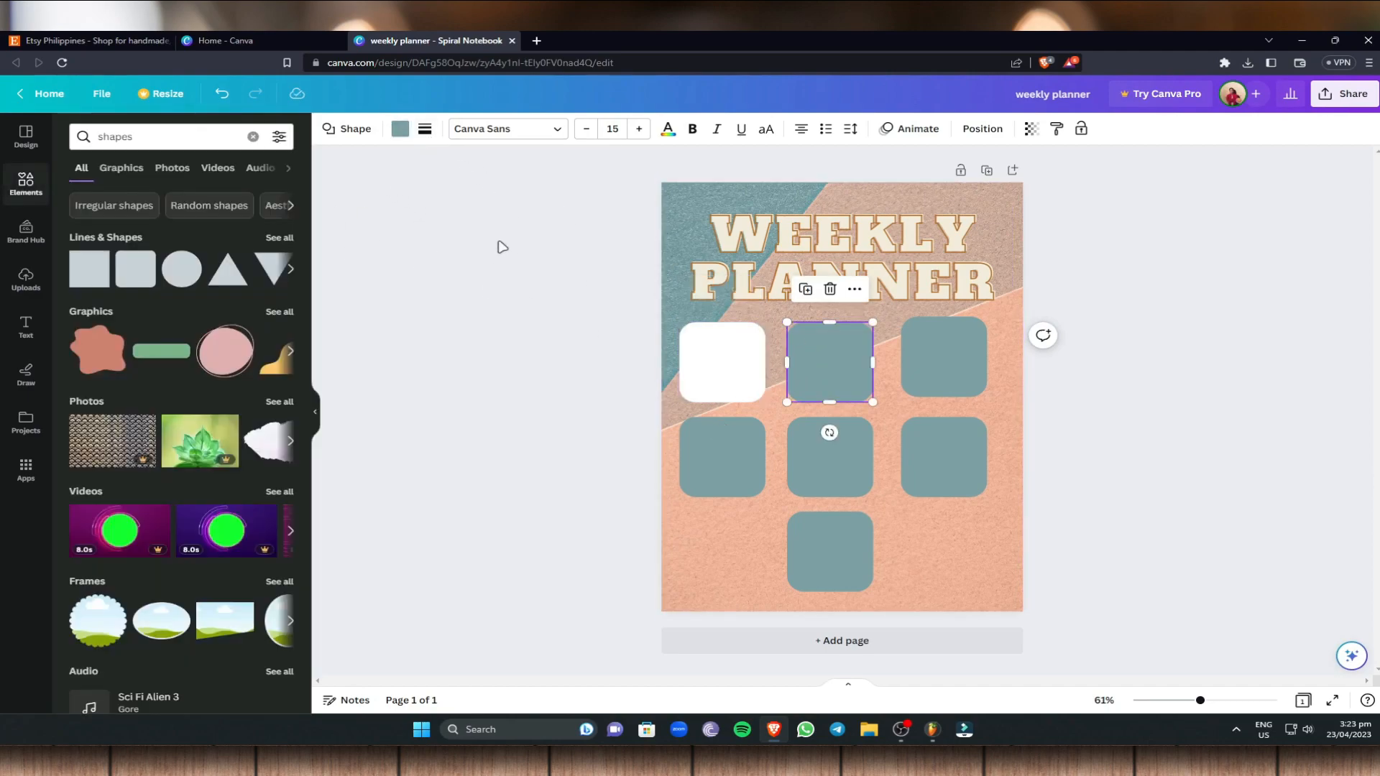
left_click(401, 131)
left_click(278, 208)
left_click(944, 352)
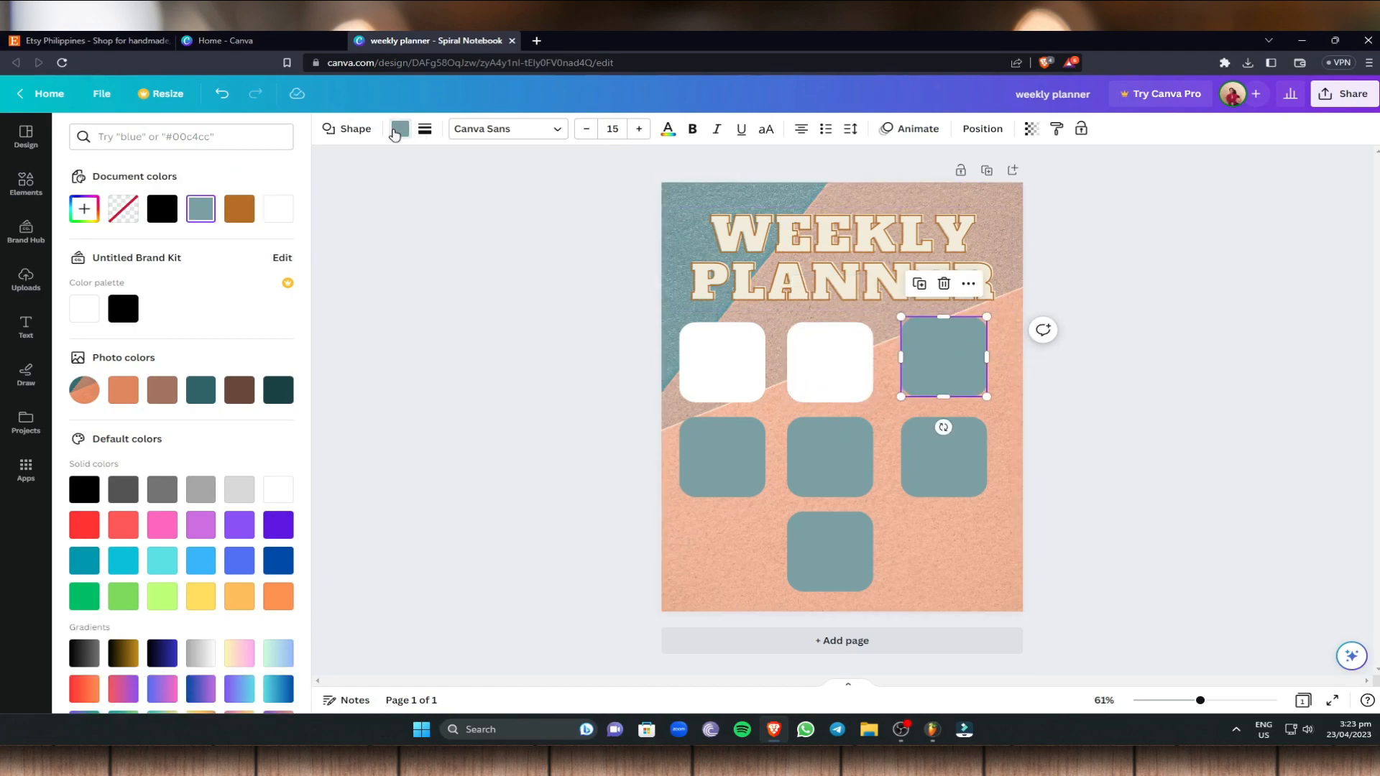
left_click(398, 130)
left_click(397, 130)
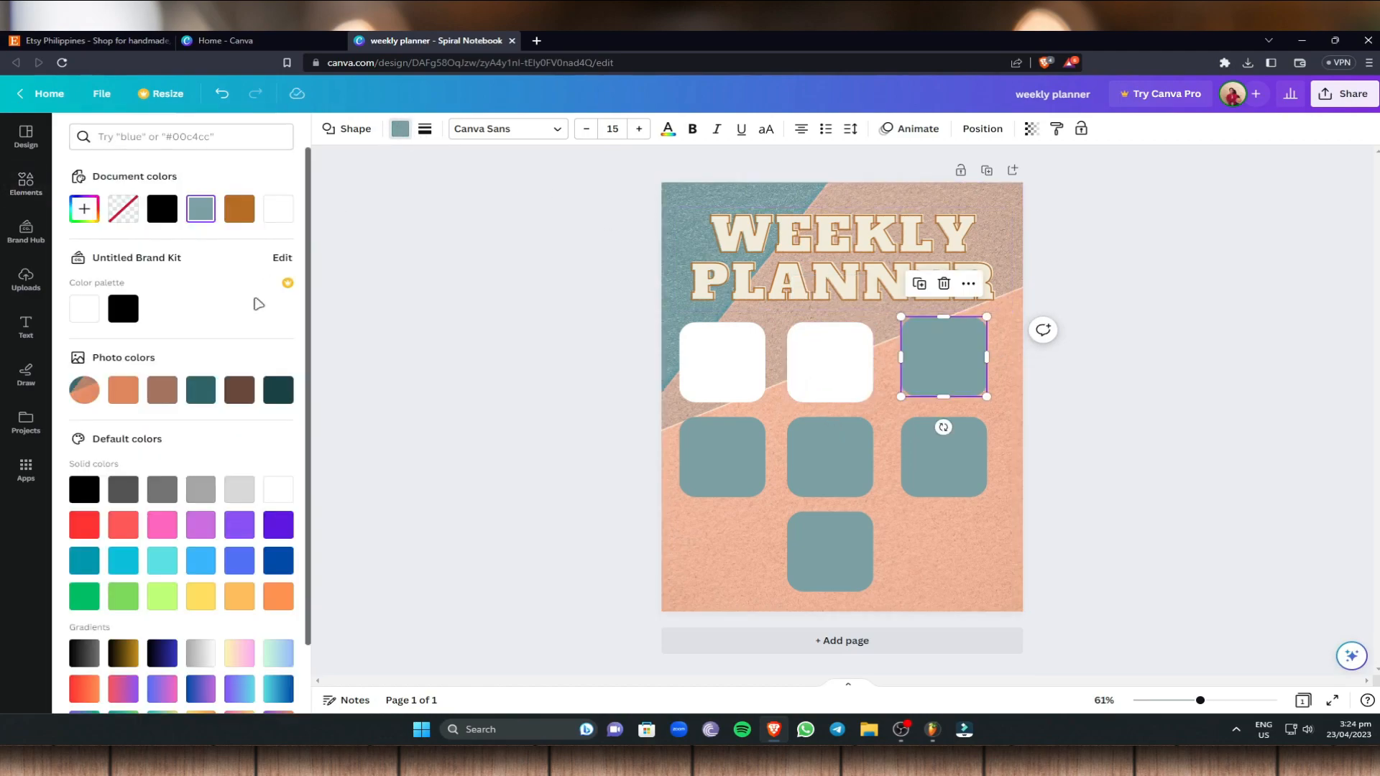
left_click(272, 216)
Recolour the three middle-row squares and the single bottom square white
left_click(722, 456)
left_click(279, 208)
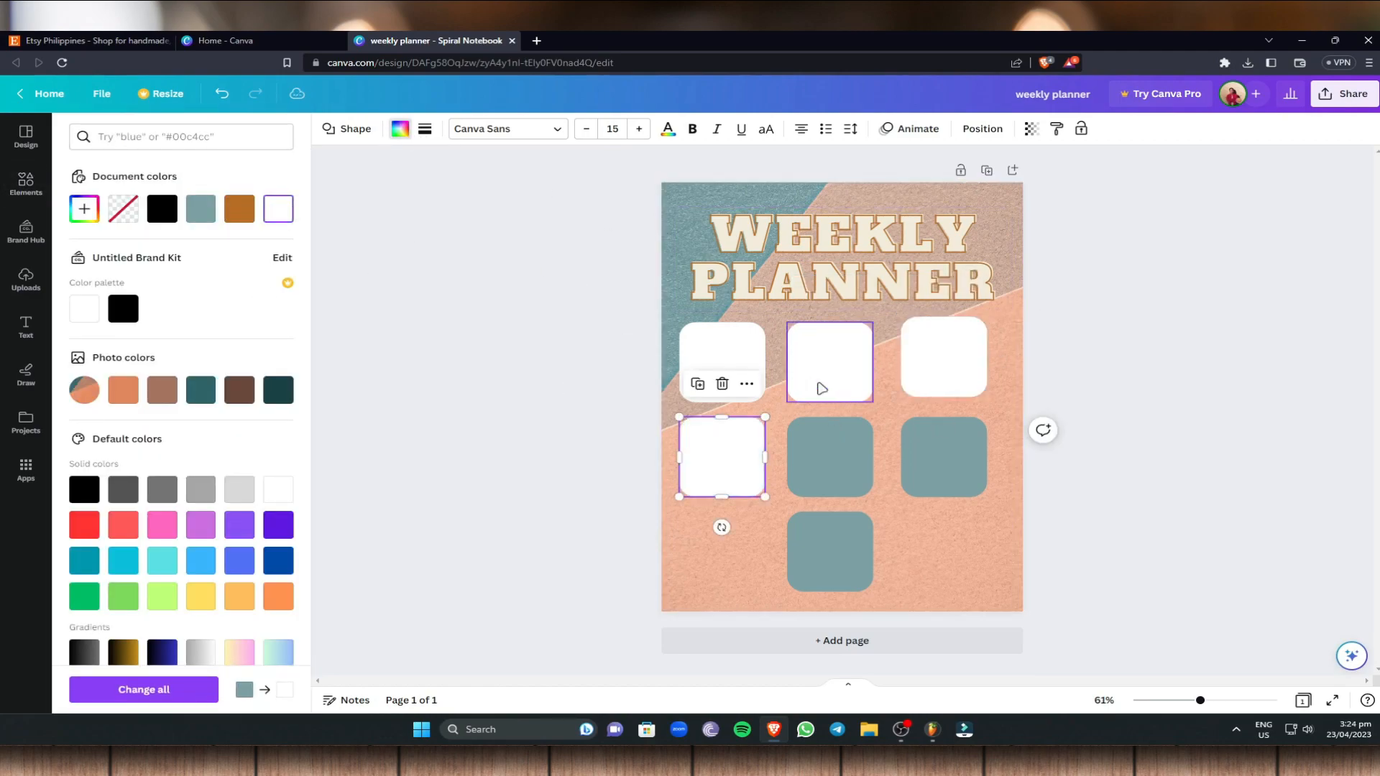
left_click(823, 439)
left_click(276, 210)
left_click(920, 442)
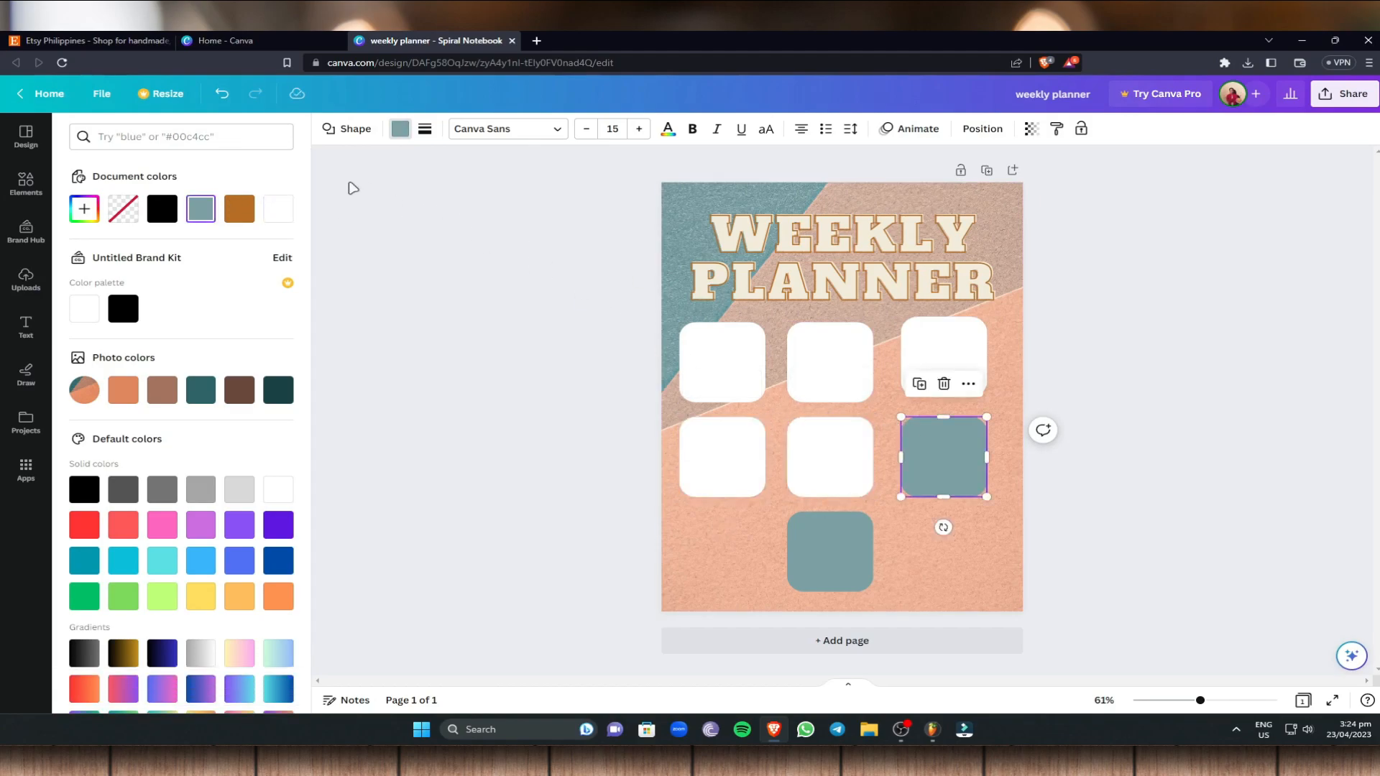
left_click(280, 213)
left_click(788, 560)
left_click(280, 214)
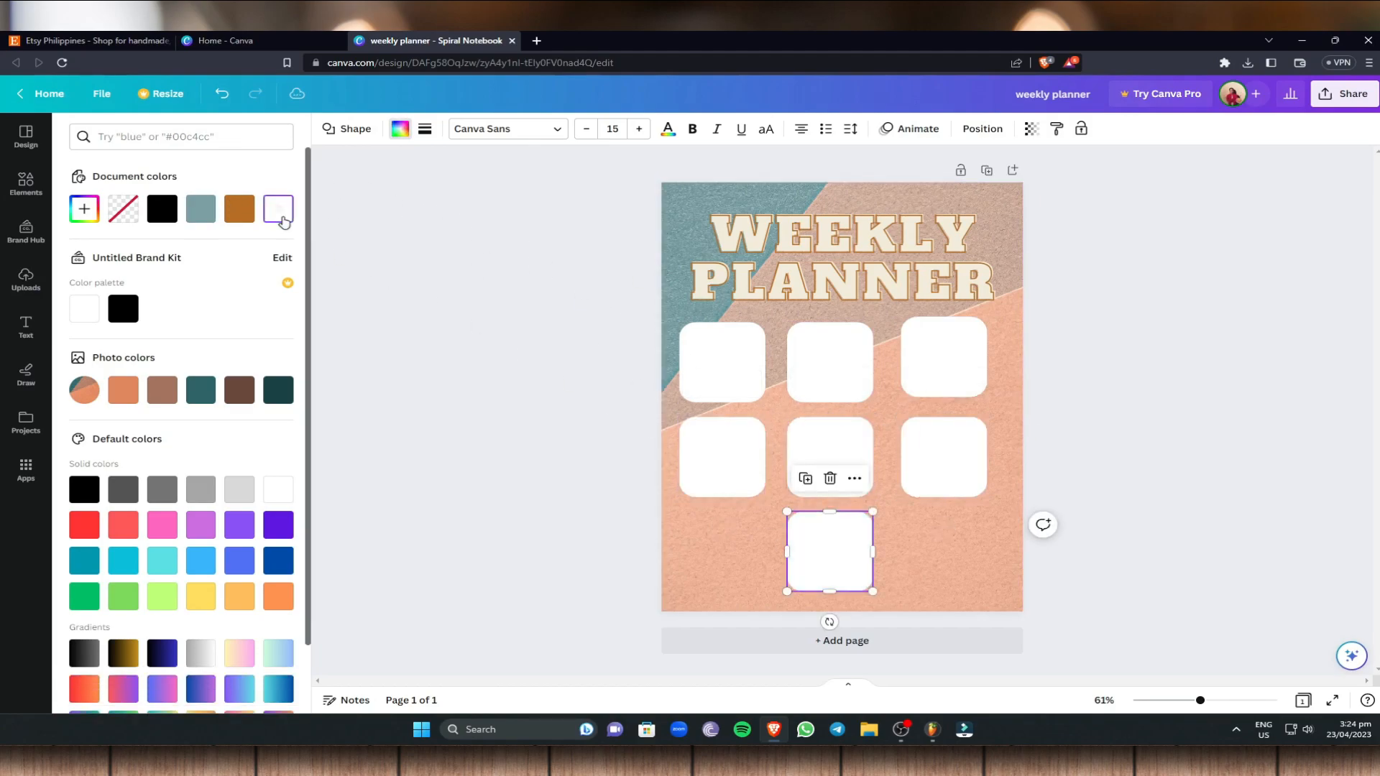
left_click(1235, 337)
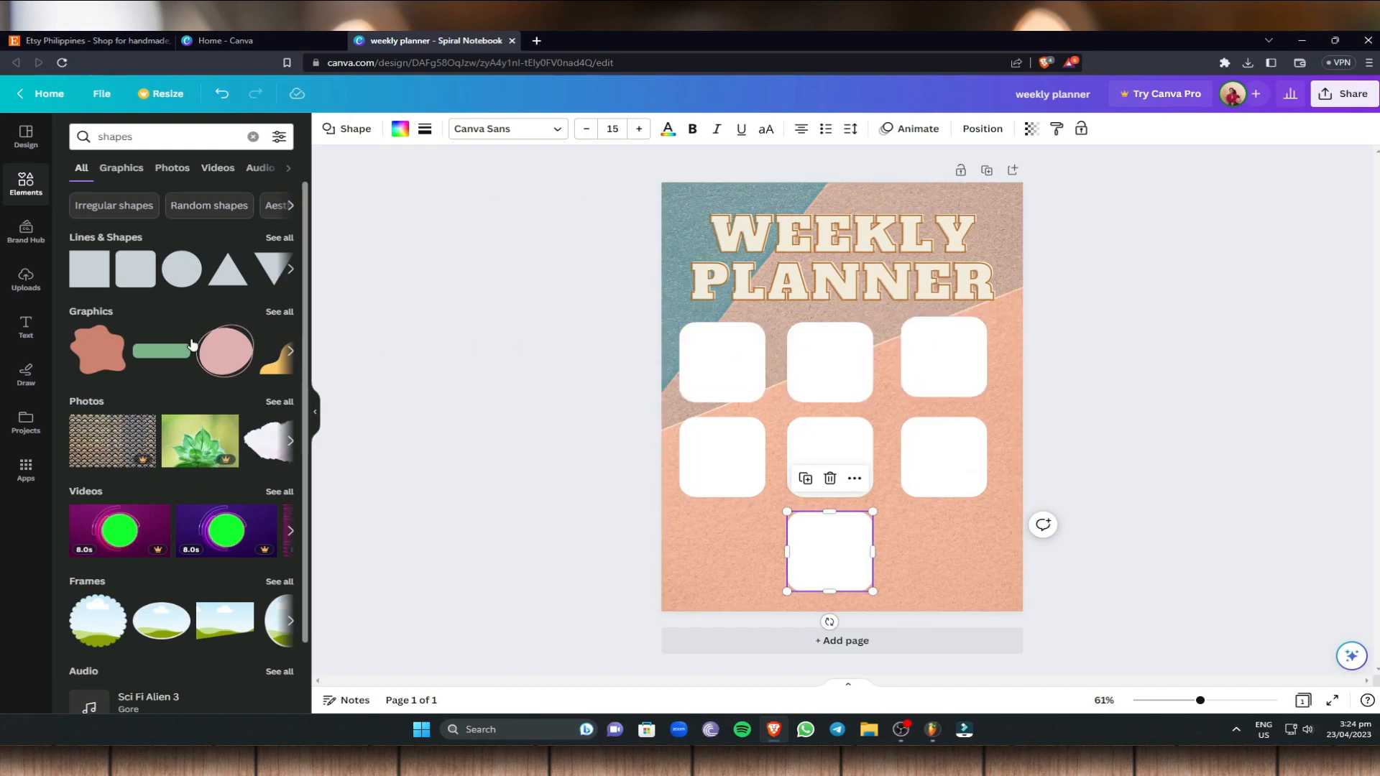
Add a text box reading M over the first square in the top row
left_click(26, 325)
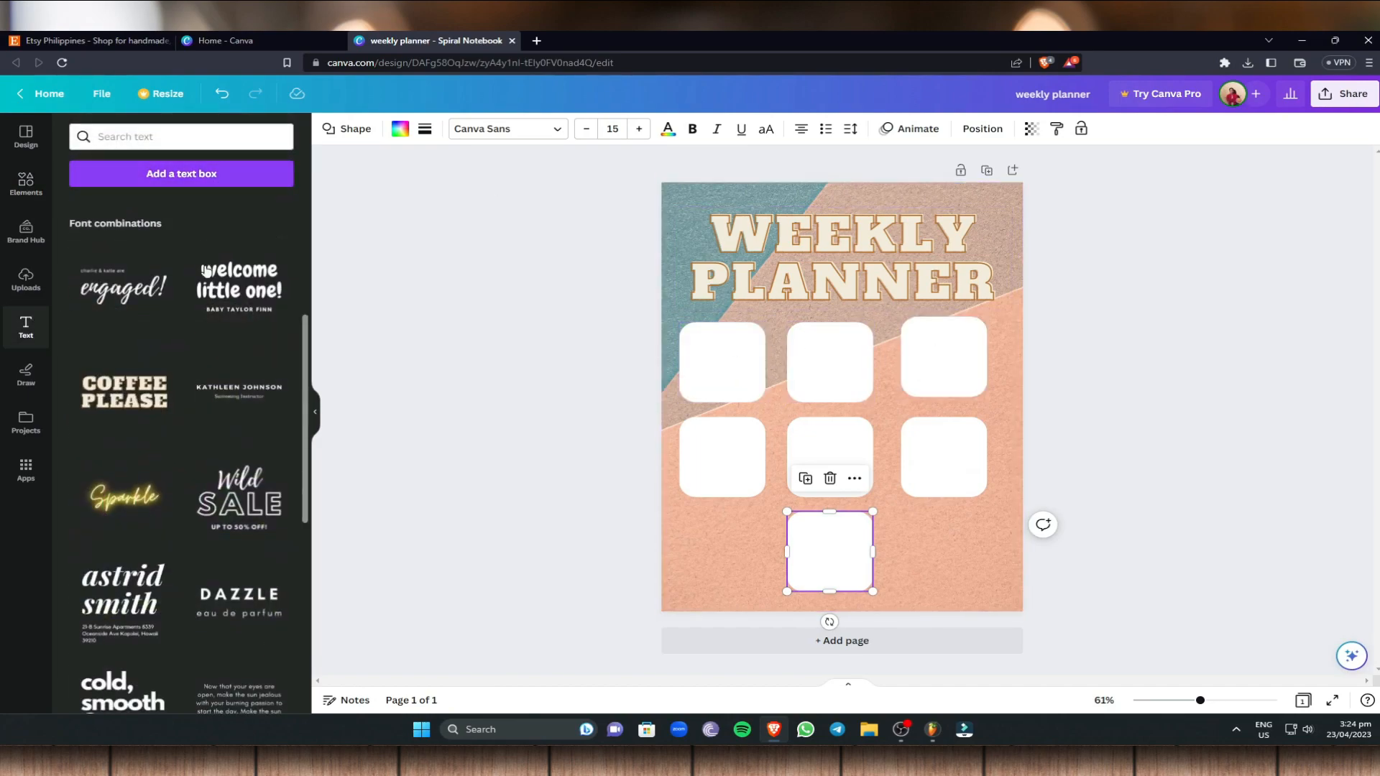
left_click(176, 174)
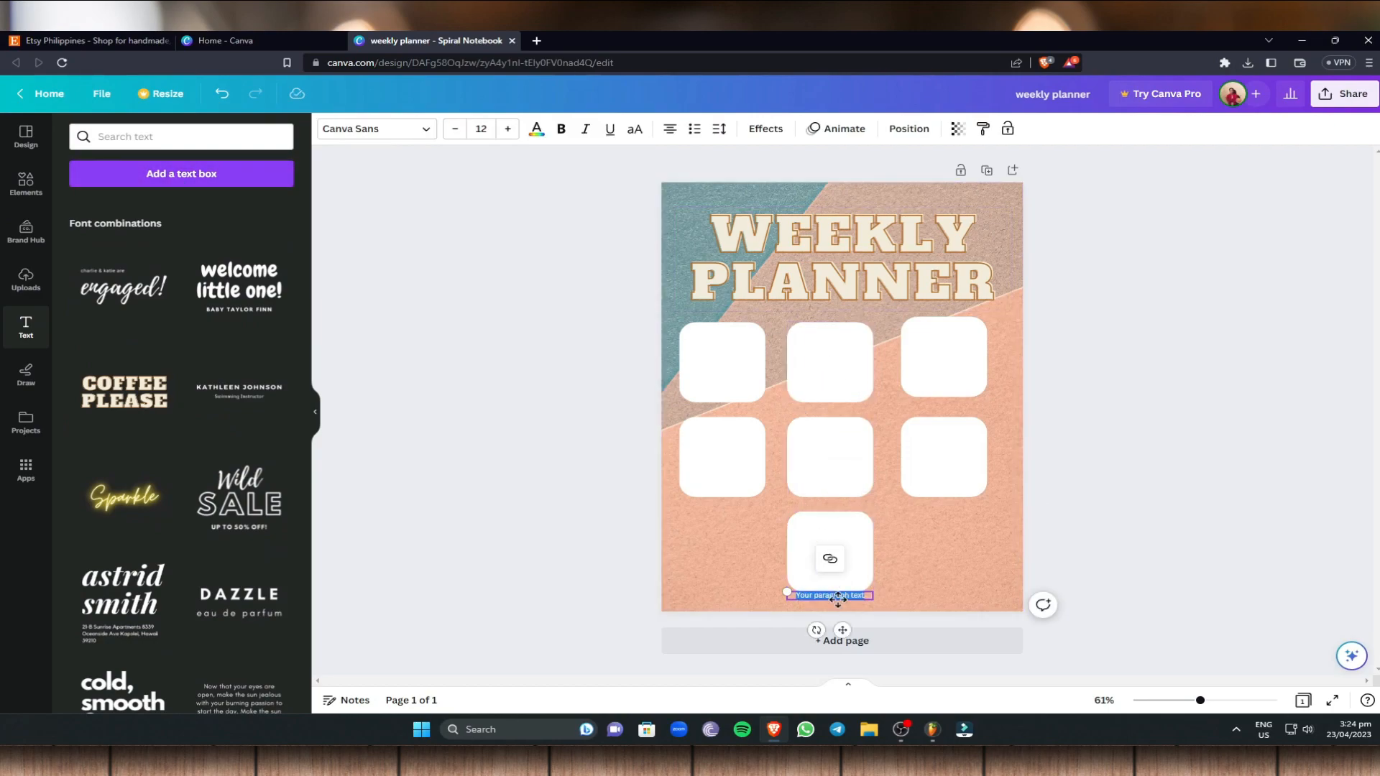
left_click_drag(849, 591, 735, 358)
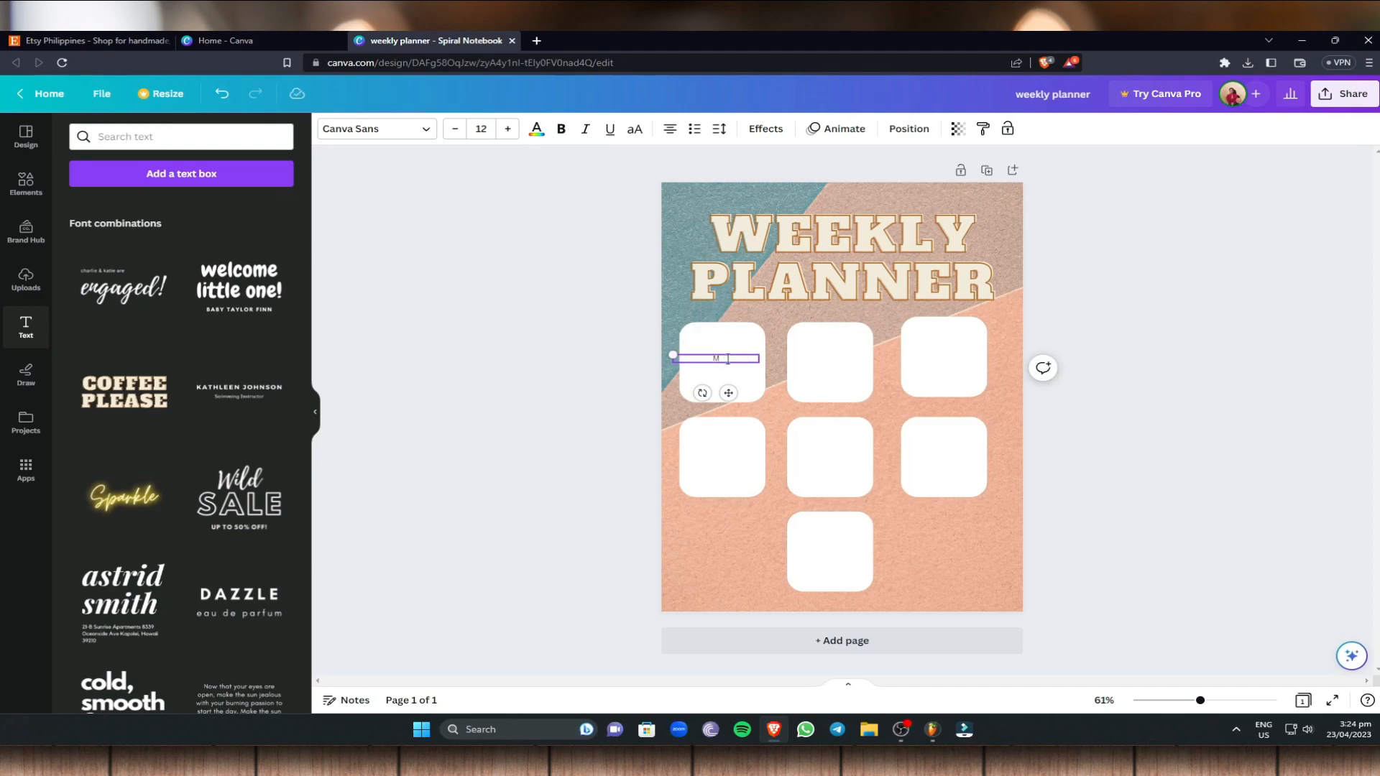
Enlarge the M to a font size of about 73.6 and centre it in the first square
left_click(426, 130)
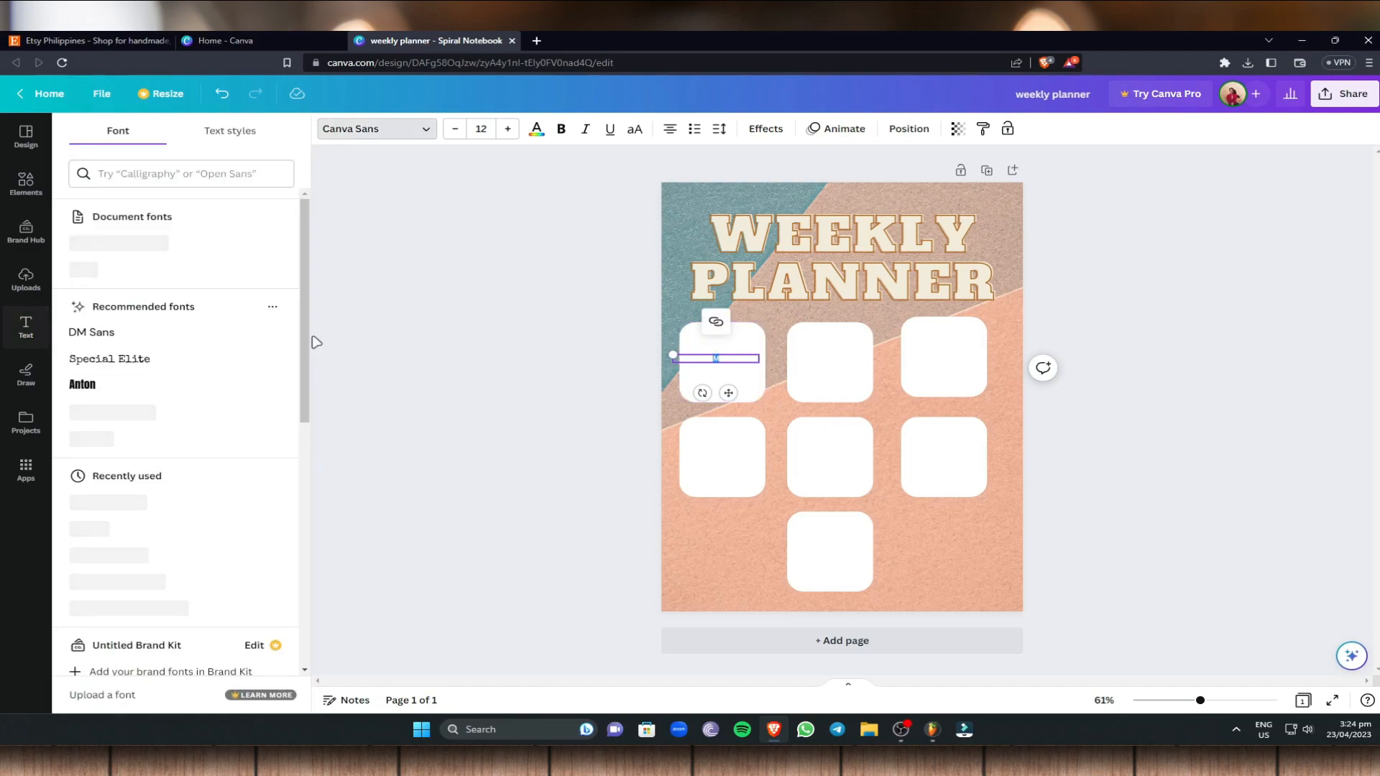
left_click(480, 129)
scroll(523, 432, "down", 3)
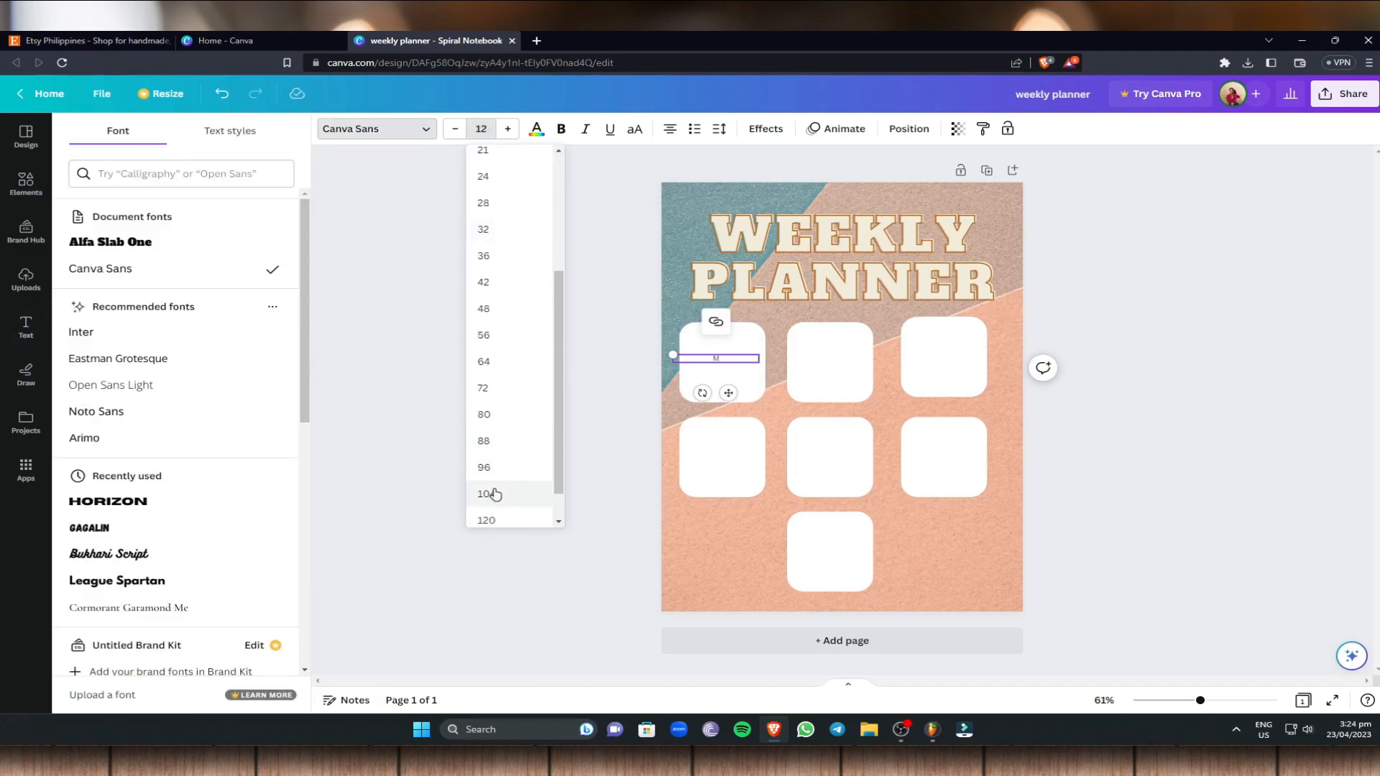
left_click(495, 489)
left_click_drag(759, 422, 734, 403)
key("Escape")
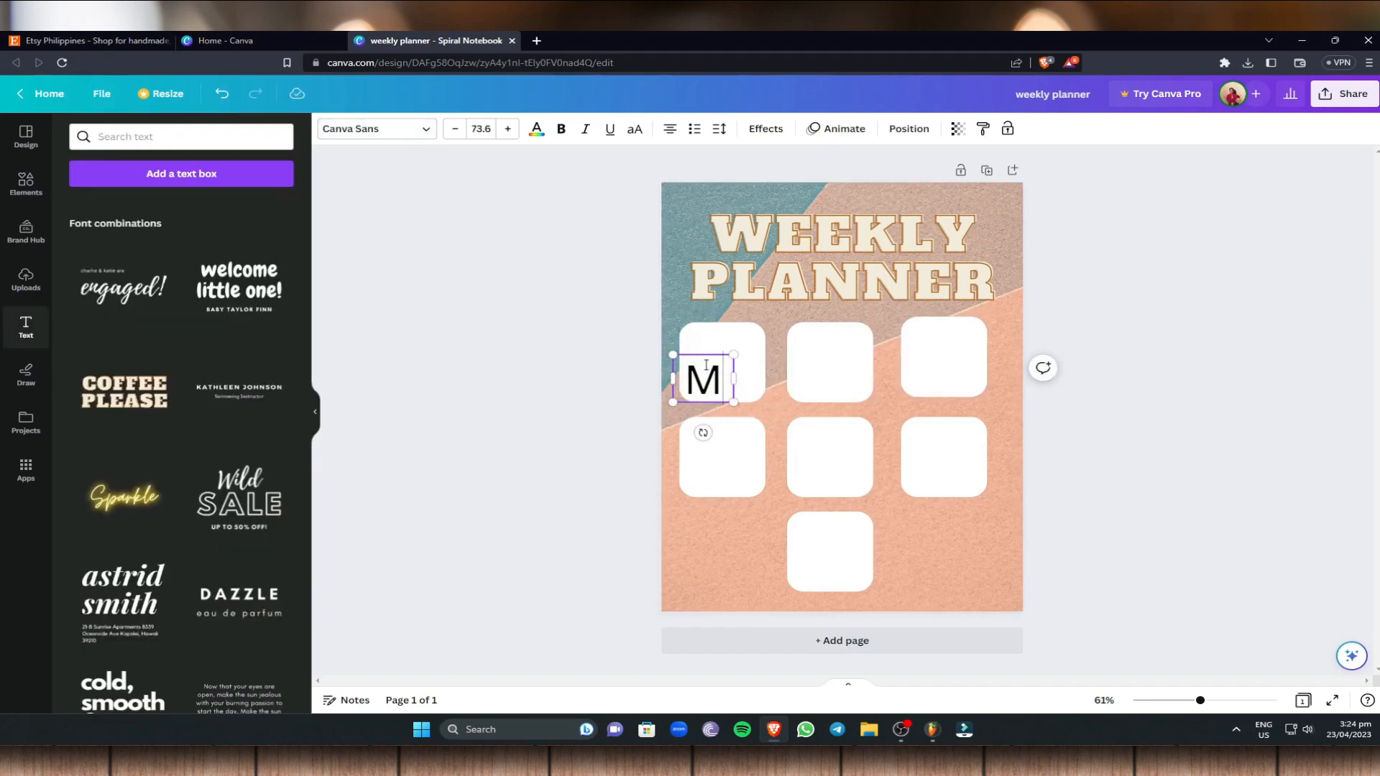
left_click_drag(703, 354, 718, 337)
left_click(1220, 376)
Copy the M label into the top row's second square and change its text to T
left_click(736, 375)
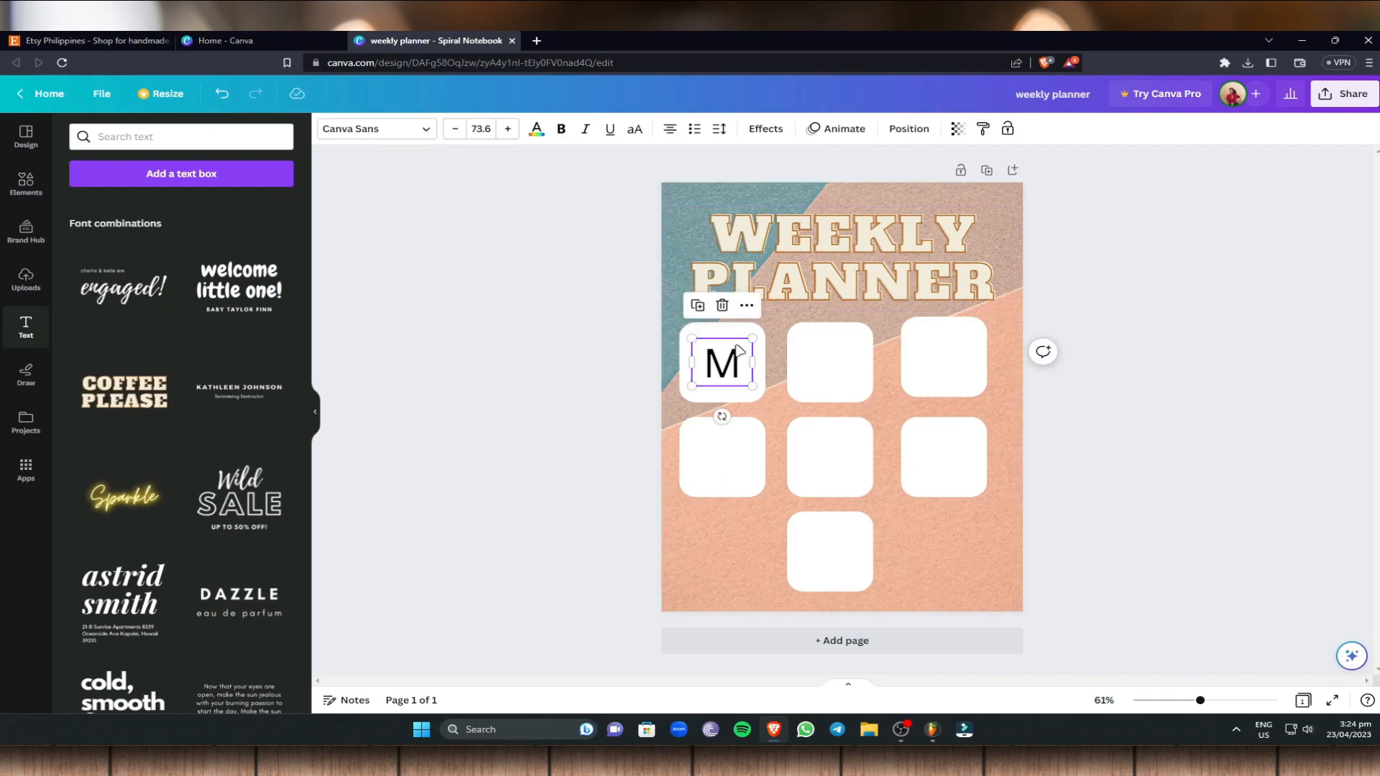
left_click(728, 354)
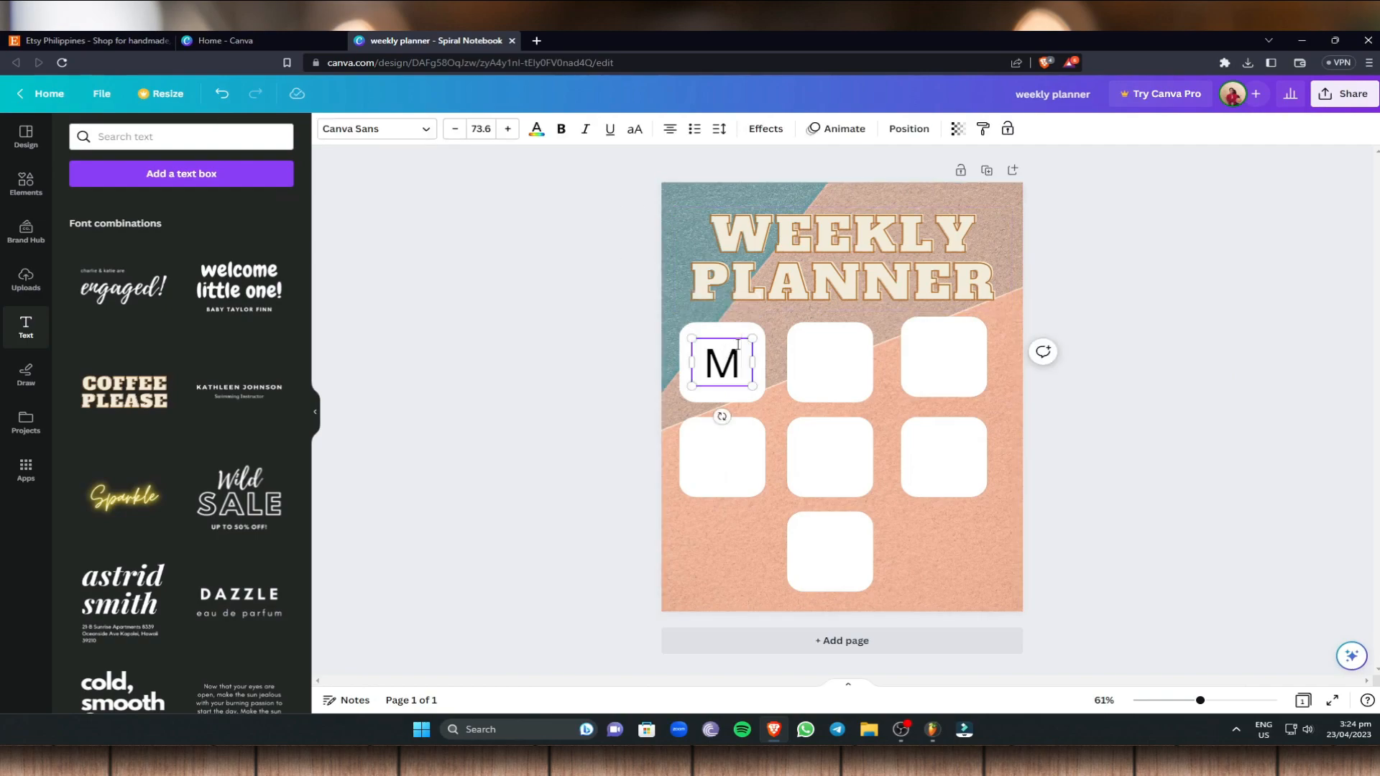
left_click(744, 367)
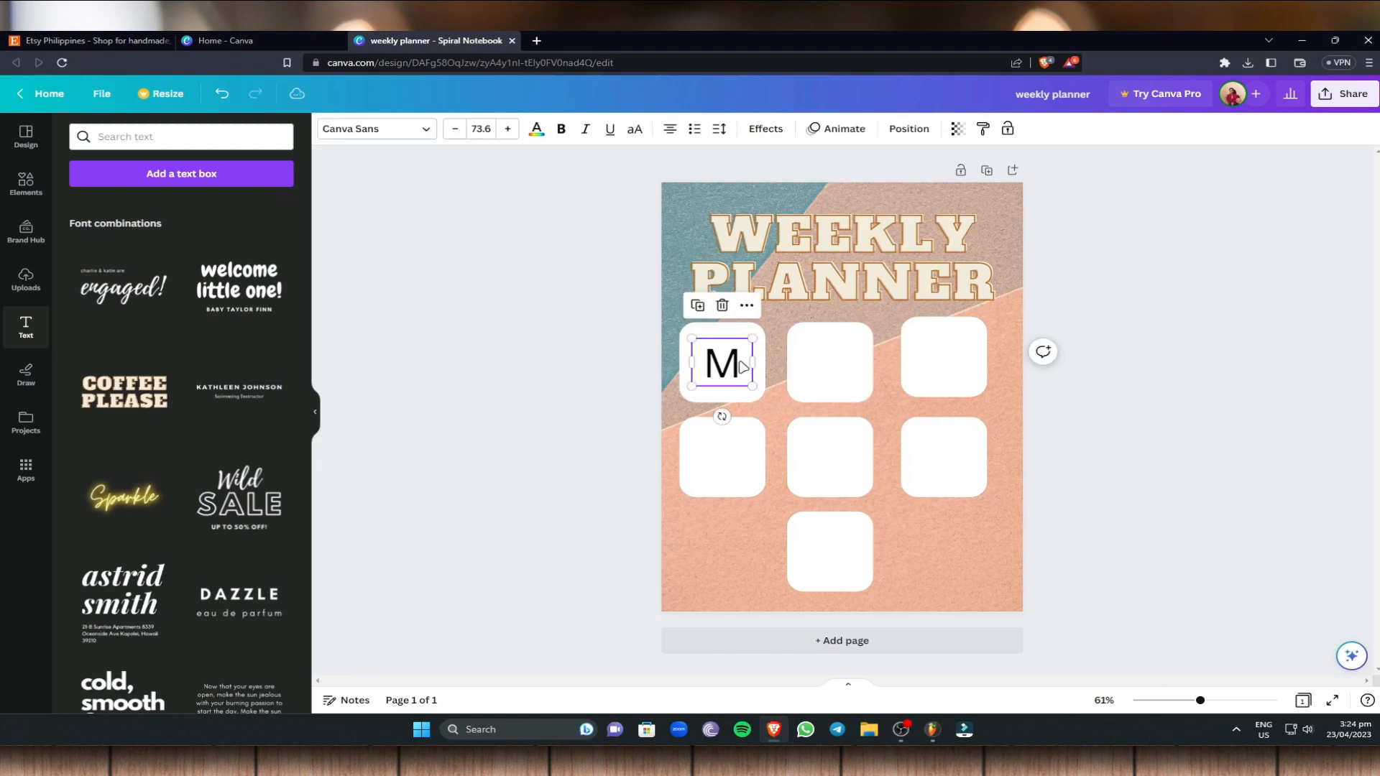
left_click(807, 365)
key("ctrl+v")
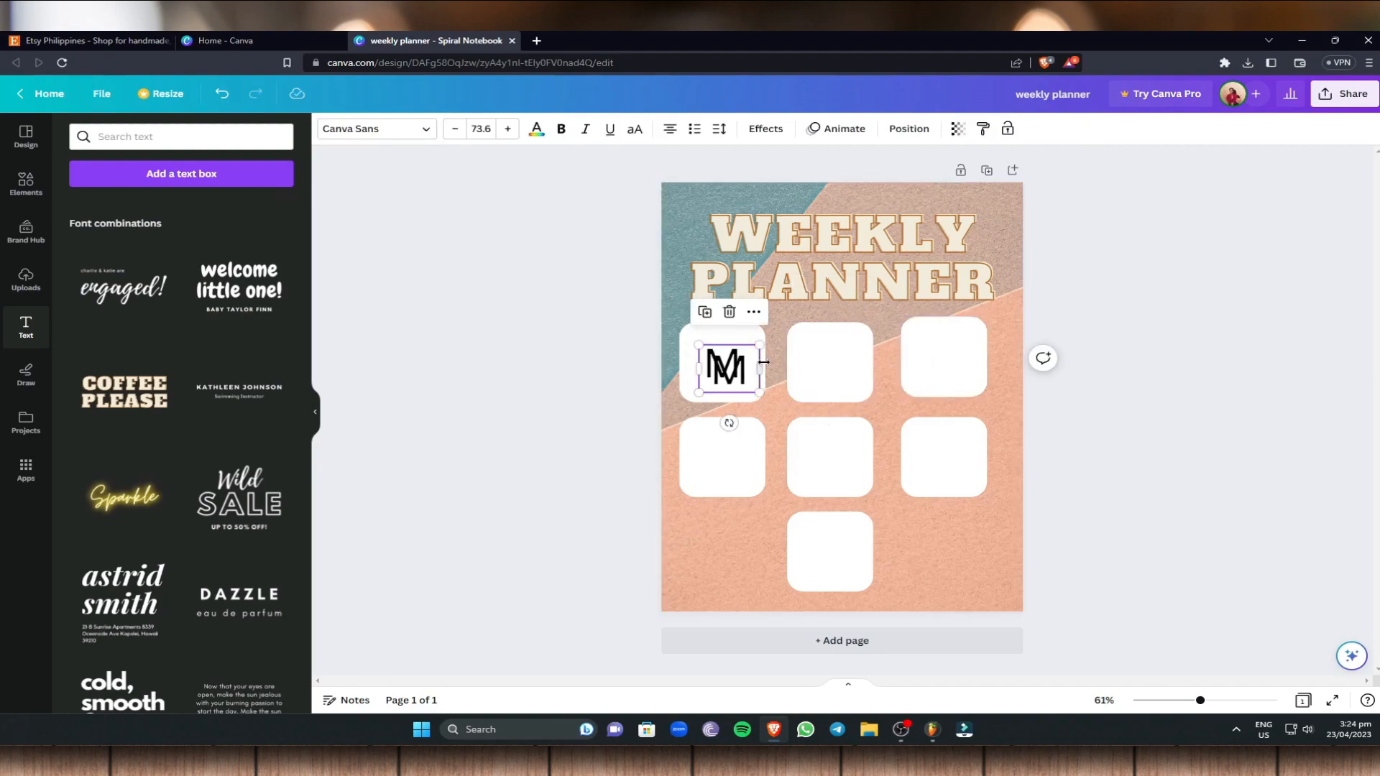
left_click_drag(752, 372, 849, 363)
double_click(849, 363)
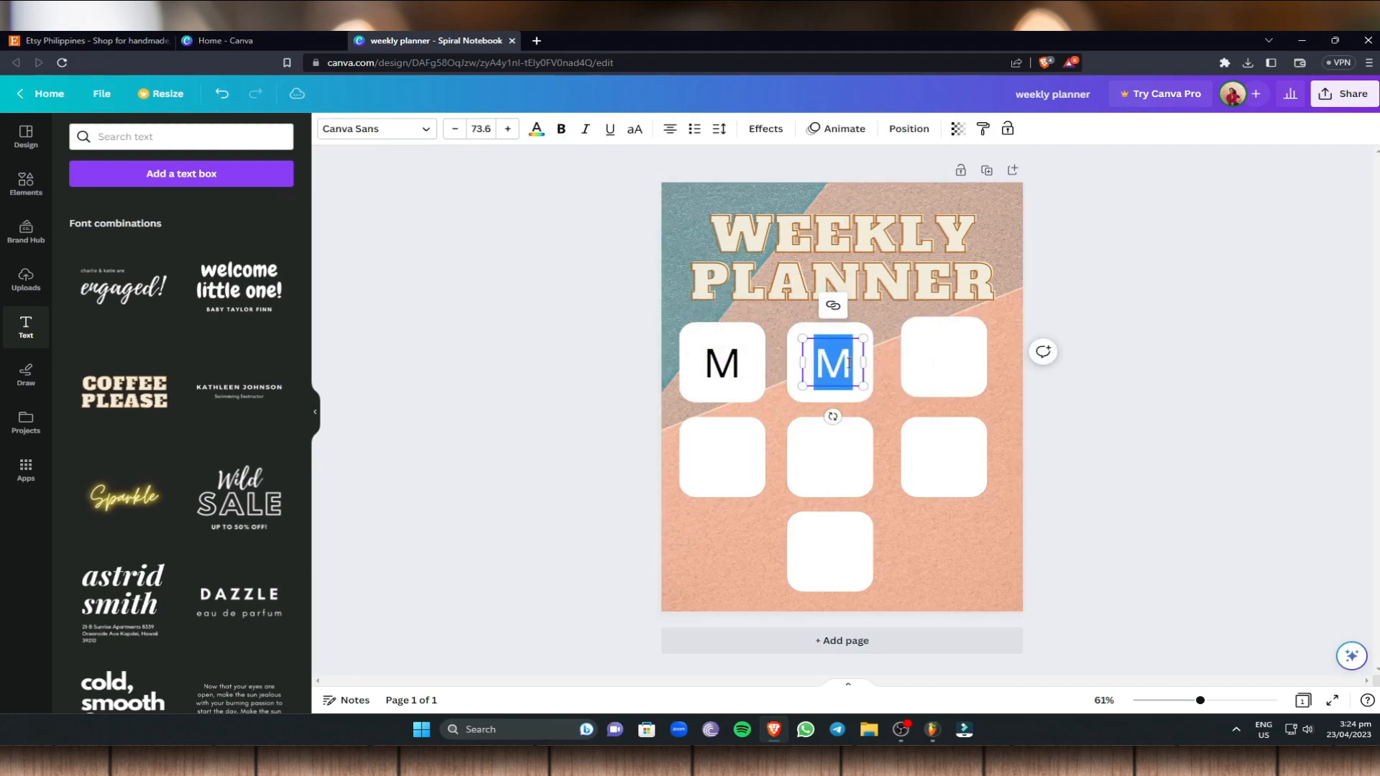
type("t")
Paste another label into the top row's third square and change its text to W
left_click(944, 374)
key("ctrl+v")
left_click_drag(731, 371, 943, 356)
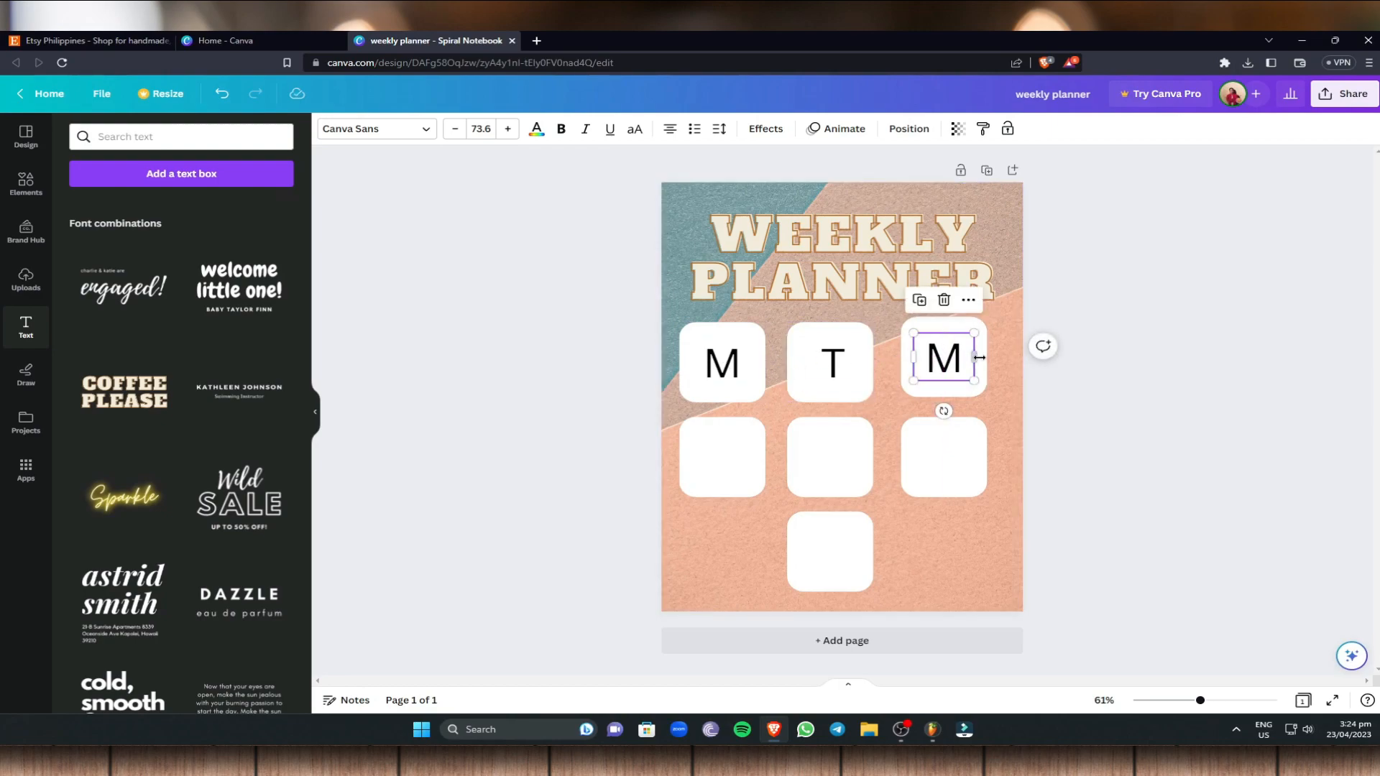
double_click(957, 361)
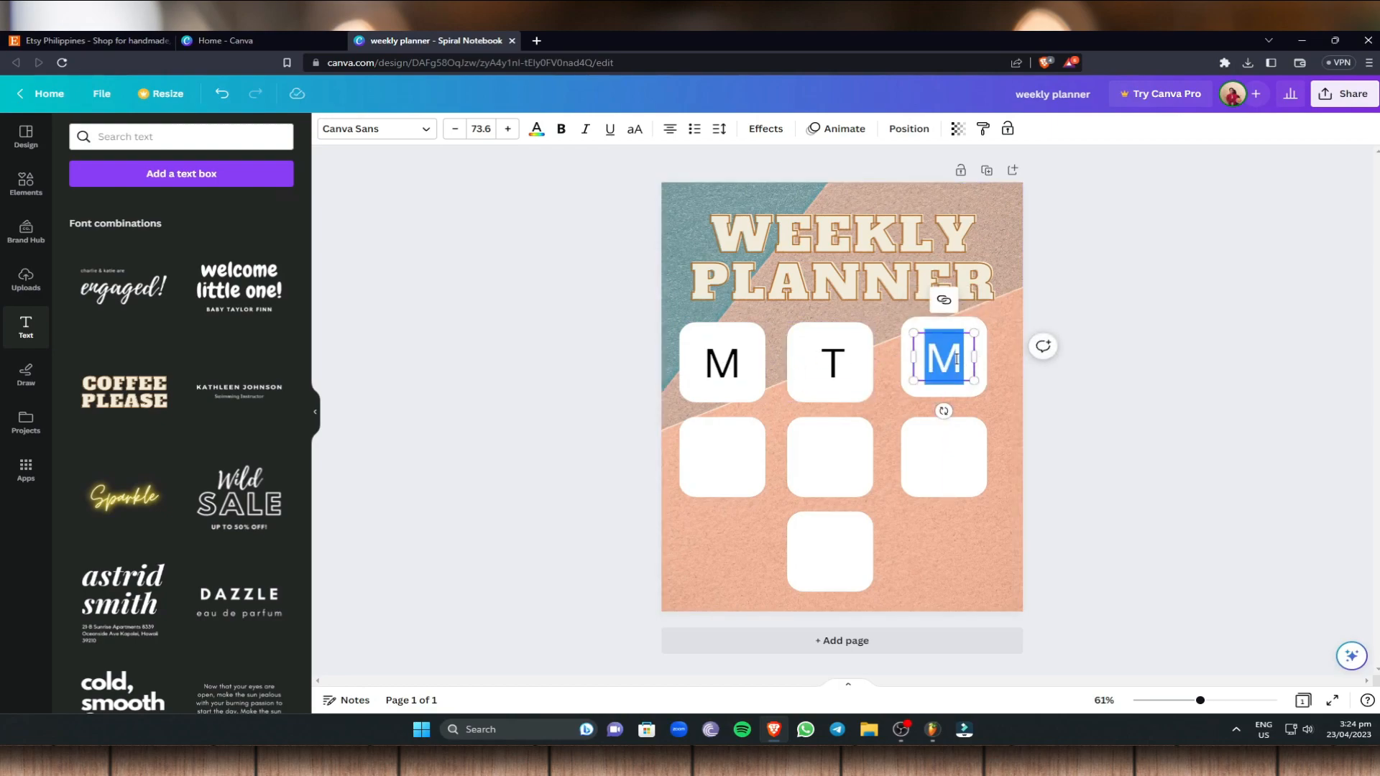
key("BackSpace")
type("WW")
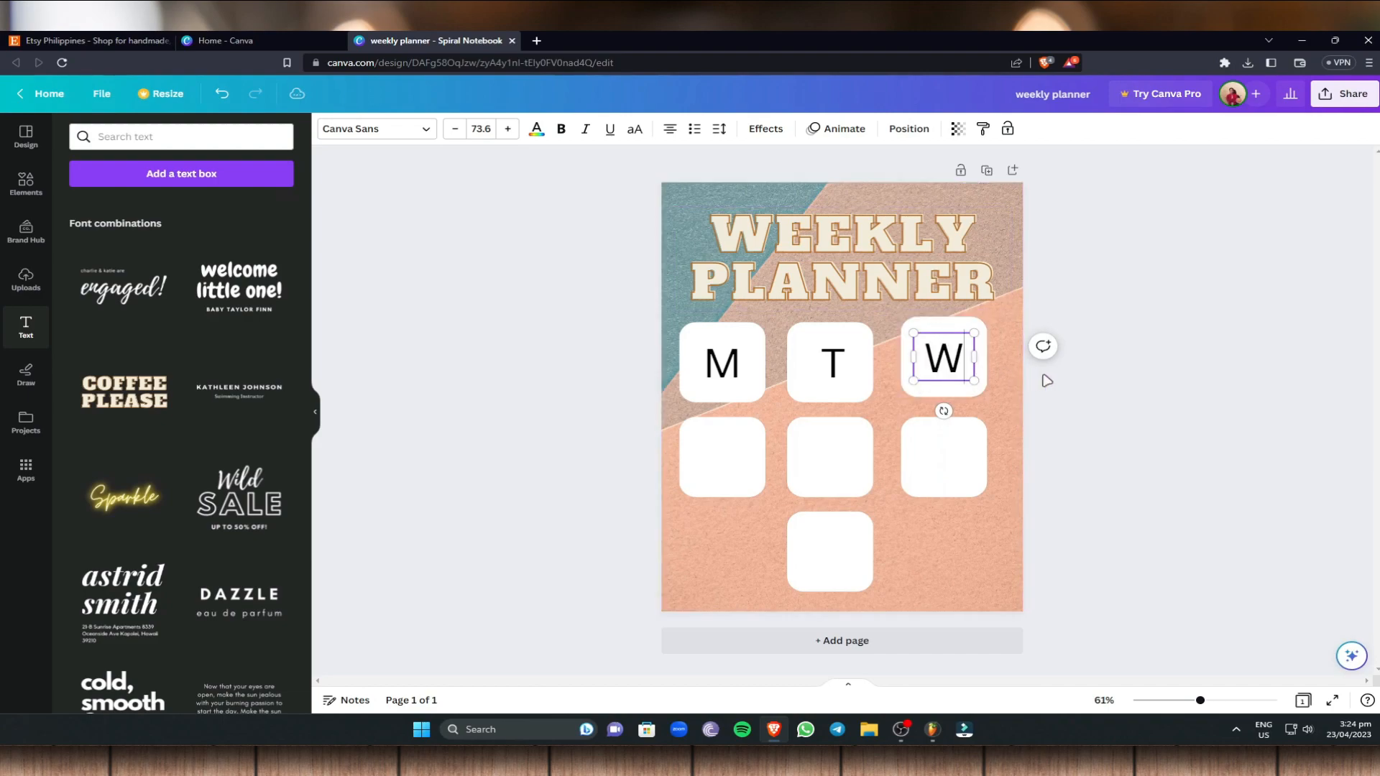
left_click(1090, 408)
Paste a label into the middle row's first square and change its text to TH
left_click(716, 451)
key("ctrl+v")
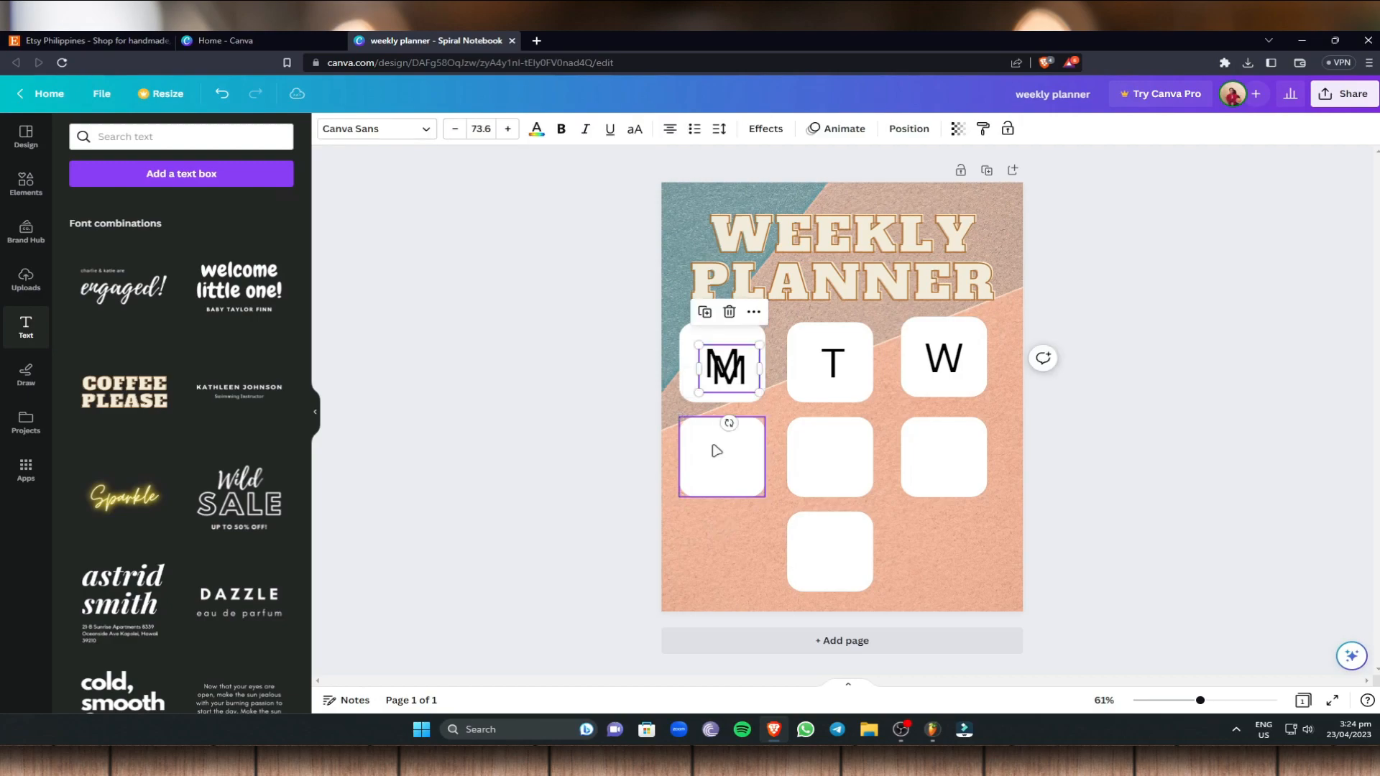
left_click_drag(724, 369, 721, 459)
double_click(714, 473)
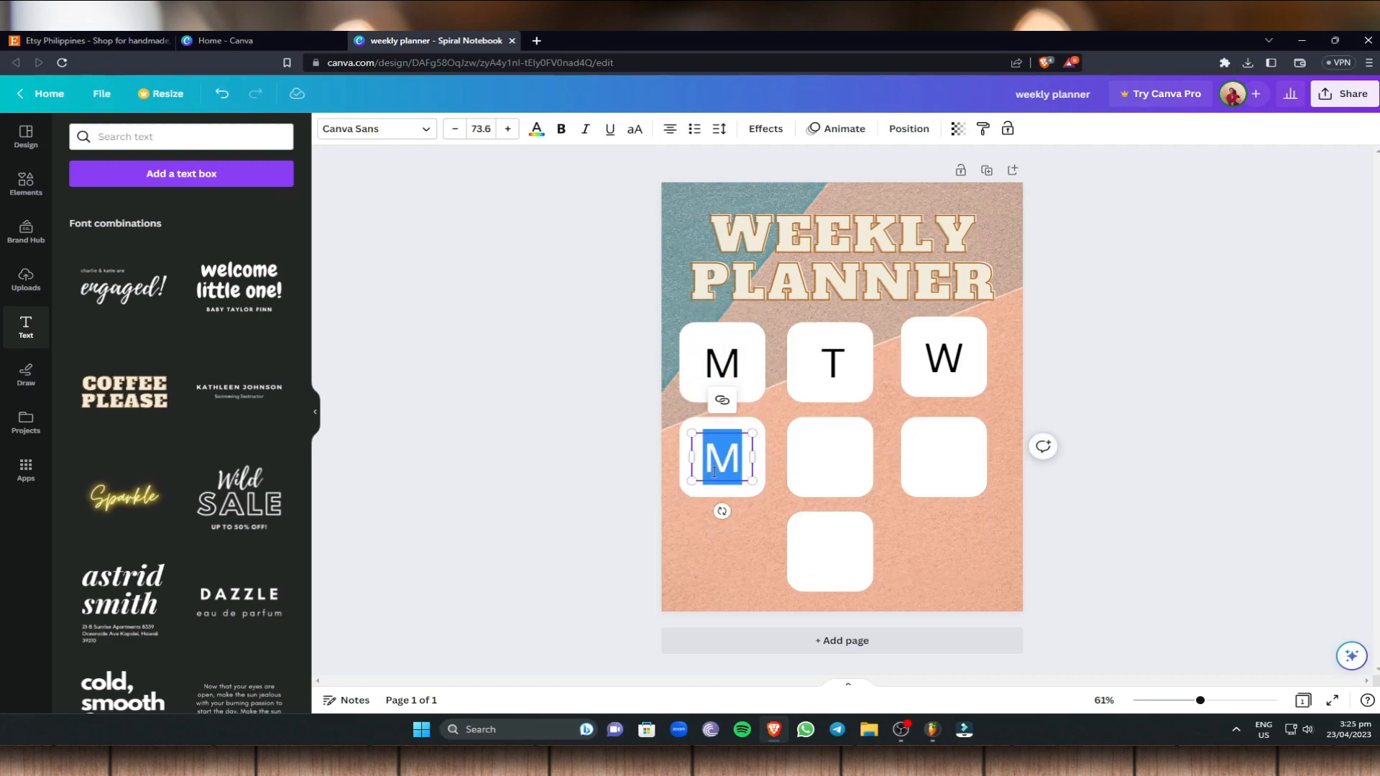
type("TH")
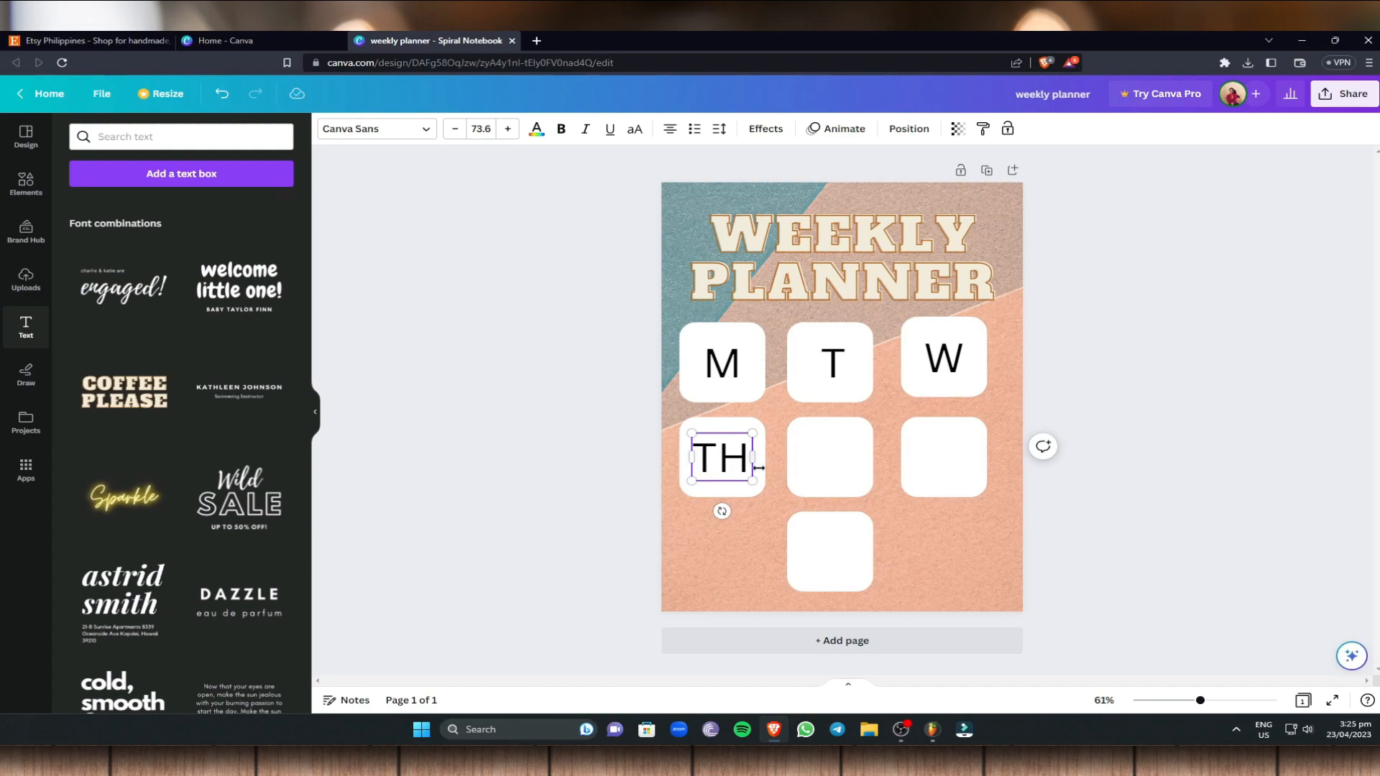
Paste a label into the middle row's second square and change its text to F
left_click(805, 471)
key("ctrl+v")
left_click_drag(725, 370, 830, 461)
double_click(830, 460)
type("f")
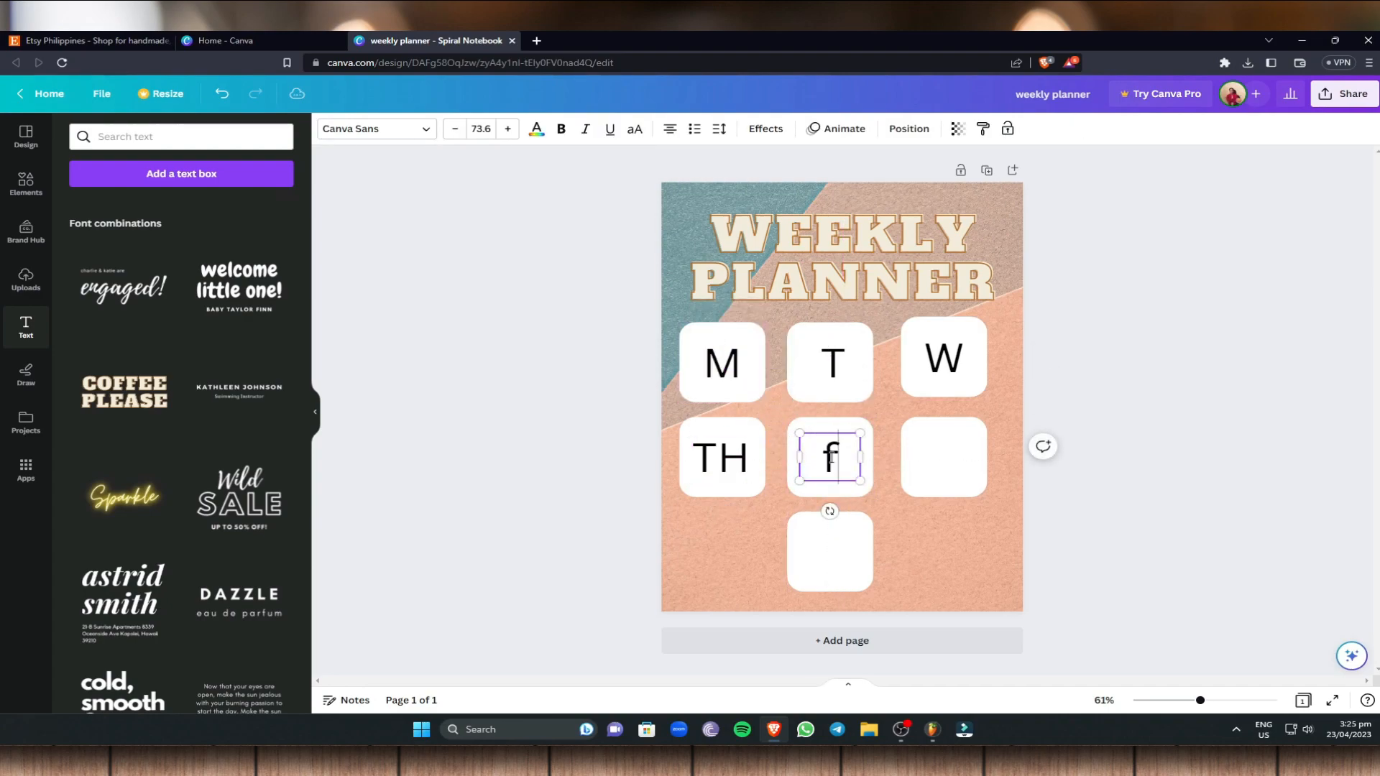
left_click(967, 506)
left_click(832, 476)
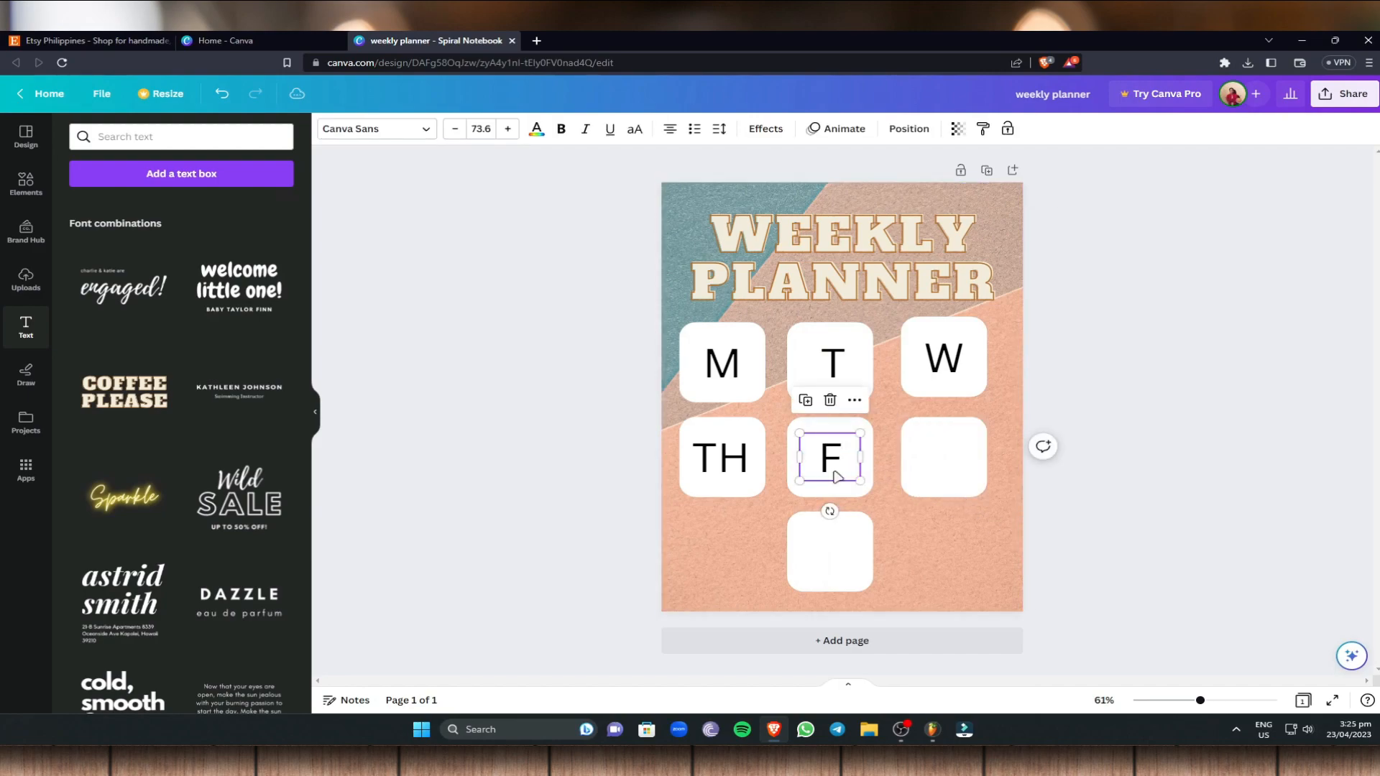
Paste a label into the middle row's third square and change its text to SAT
left_click(962, 468)
key("ctrl+v")
left_click_drag(724, 363, 952, 456)
double_click(956, 460)
key("ctrl+c")
type("SAT")
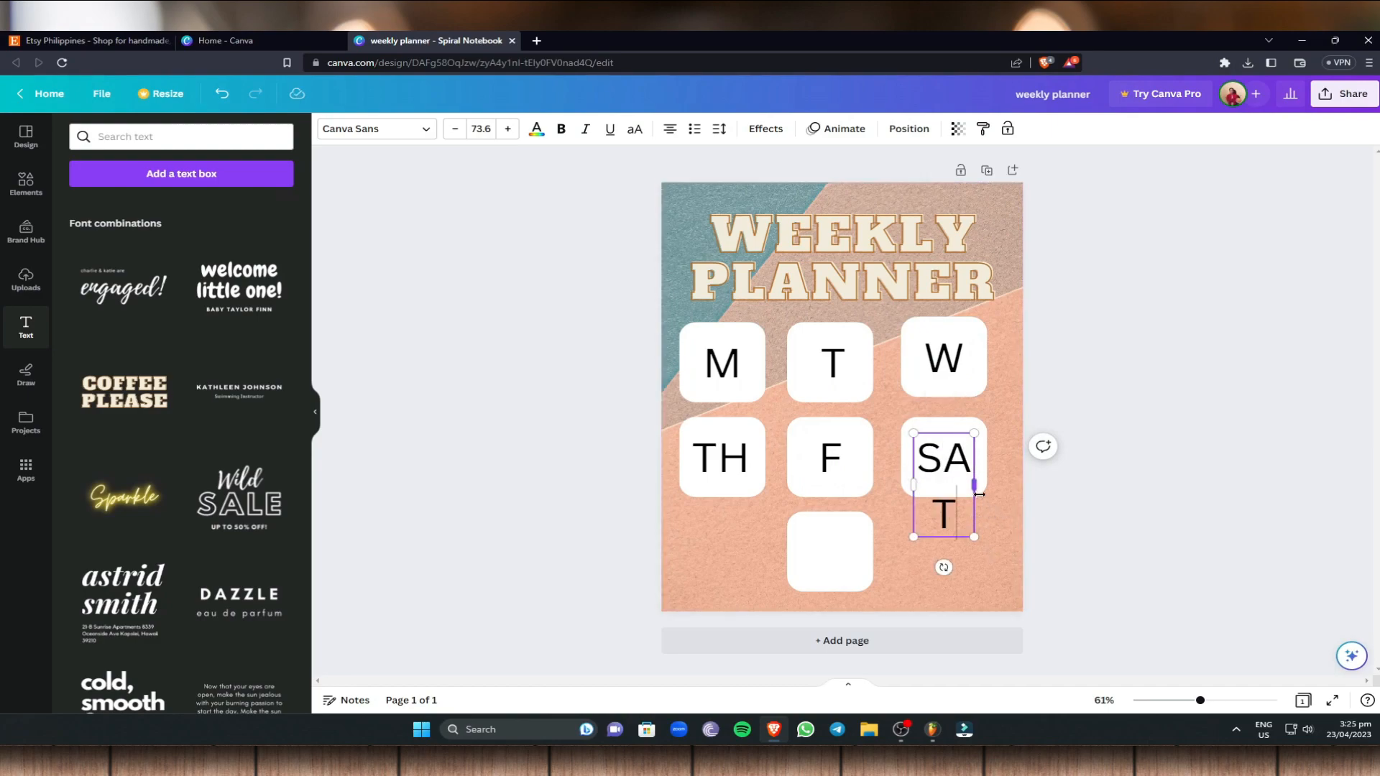
Shrink the SAT label to a font size of about 43.1 and widen its text box to fit one line
left_click_drag(975, 492, 964, 525)
left_click_drag(962, 593, 944, 531)
left_click_drag(942, 483, 1002, 489)
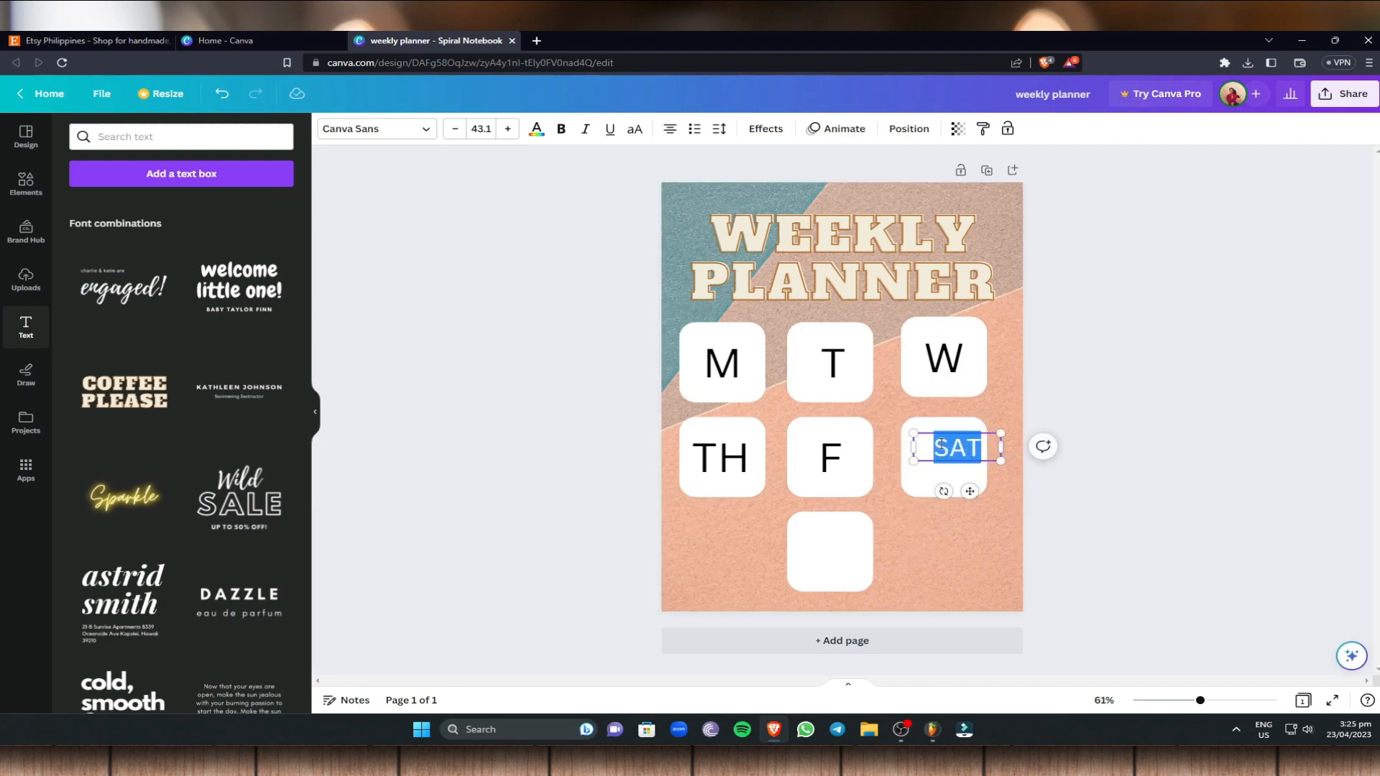
Set the SAT label's font size to 72 and centre it in its square
left_click(481, 128)
scroll(512, 388, "down", 5)
left_click(512, 404)
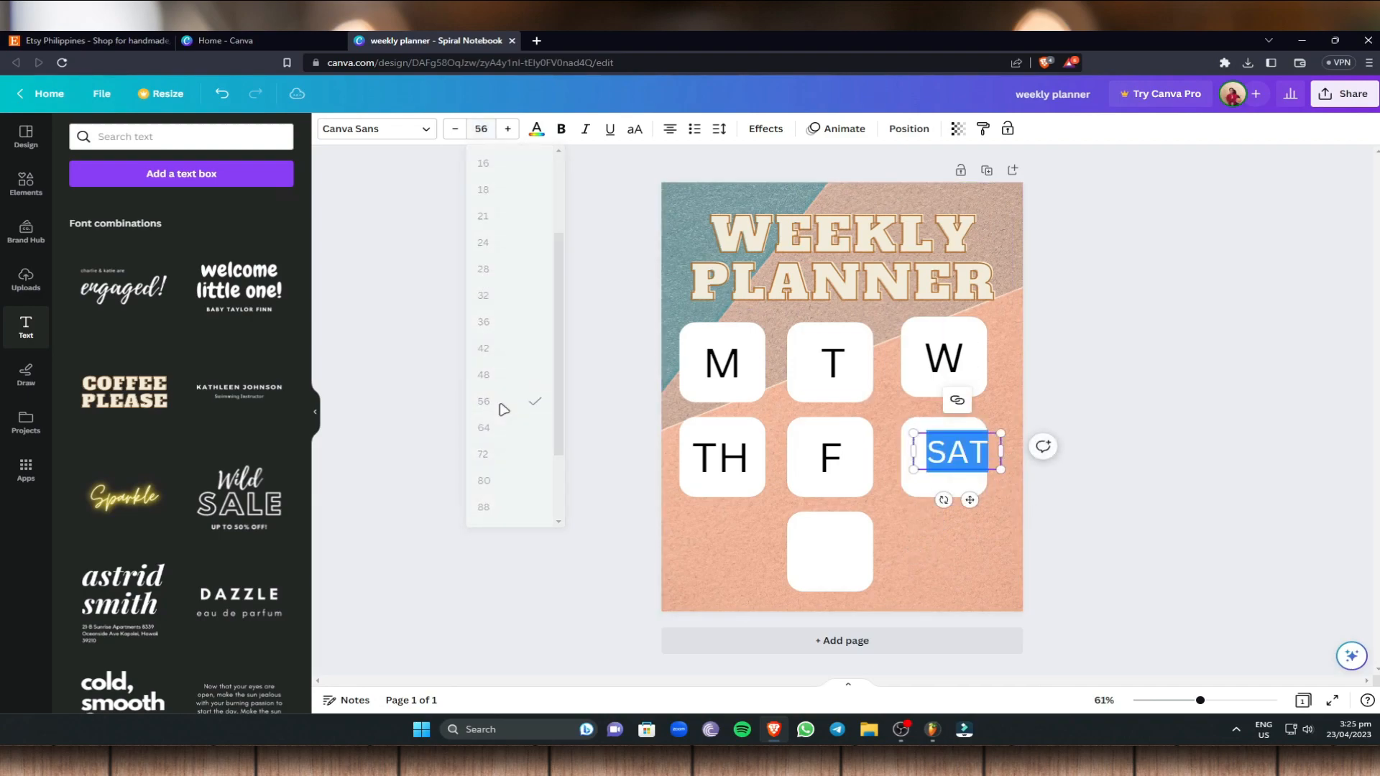
left_click(488, 124)
scroll(493, 404, "down", 1)
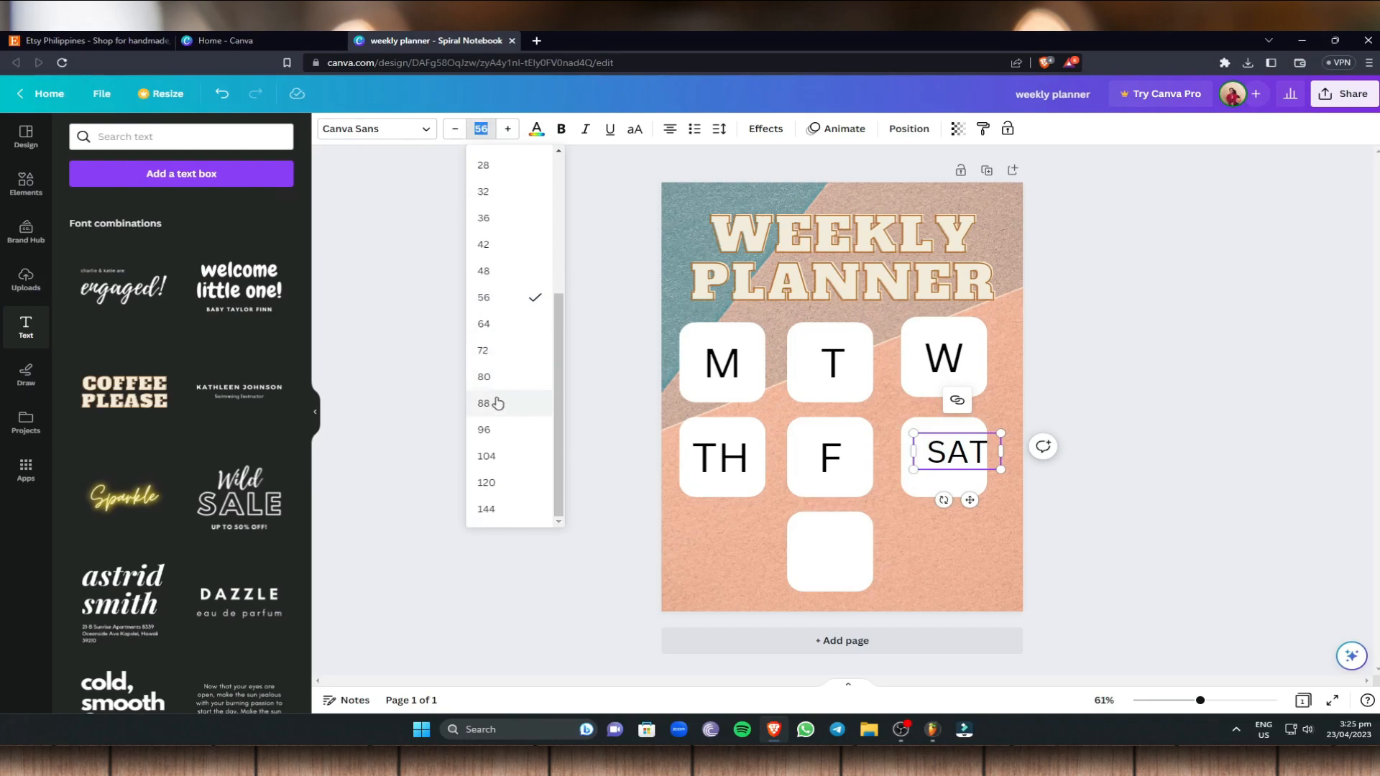
left_click(524, 358)
left_click_drag(961, 431, 949, 430)
Paste a label into the single square below the two rows and change its text to SUN
left_click(832, 551)
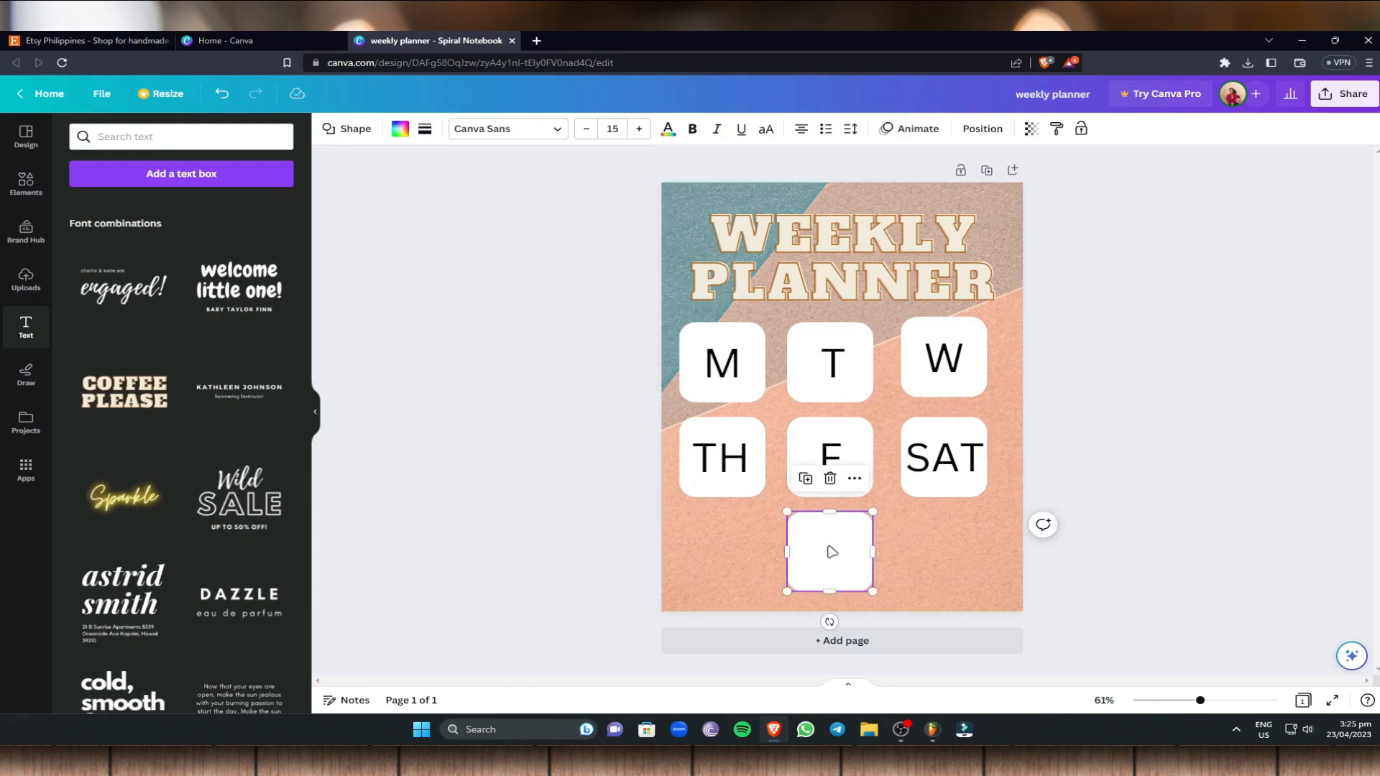
key("ctrl+v")
left_click_drag(739, 359, 818, 553)
left_click(954, 465)
left_click(834, 565)
left_click(830, 561)
type("SUN")
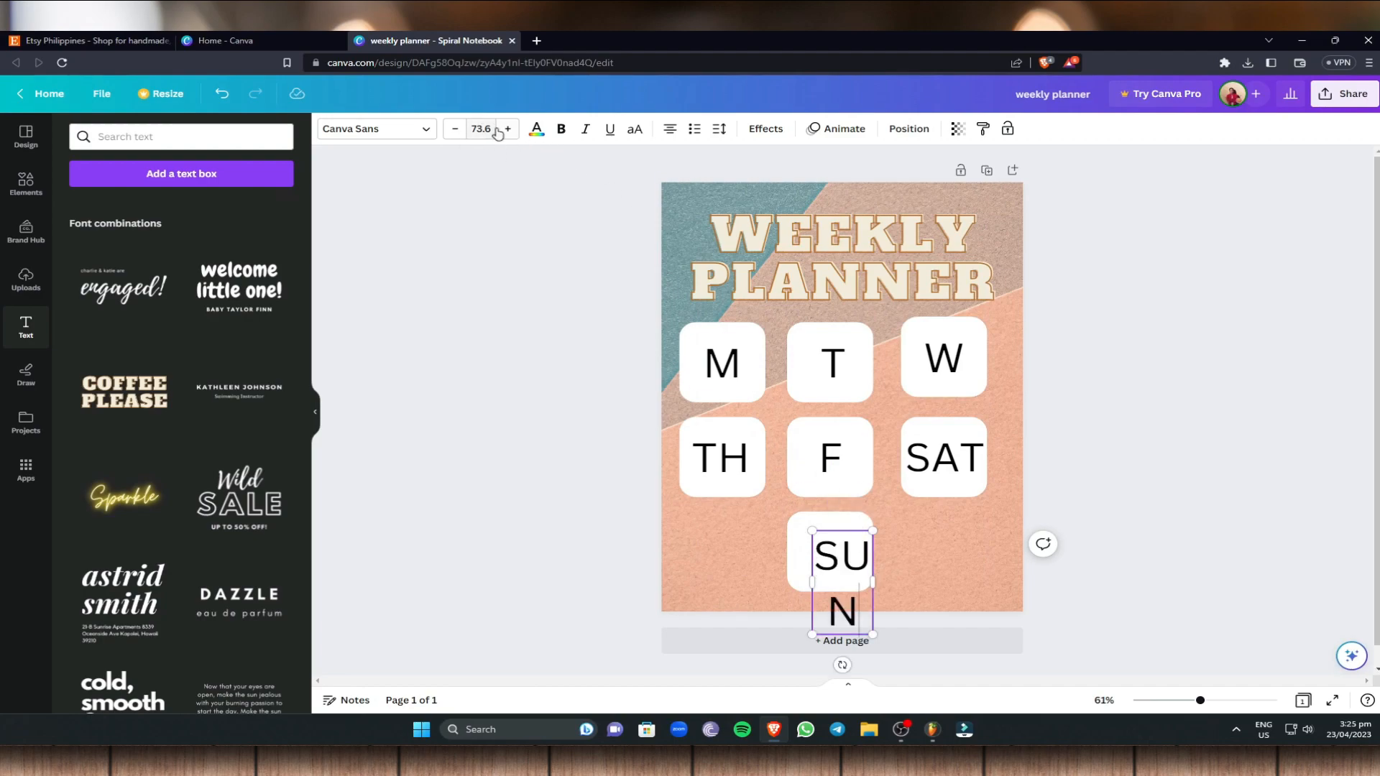
Widen the SUN label to one line, scale it to a font size of about 62.6 and centre it within its square
left_click_drag(873, 578, 907, 579)
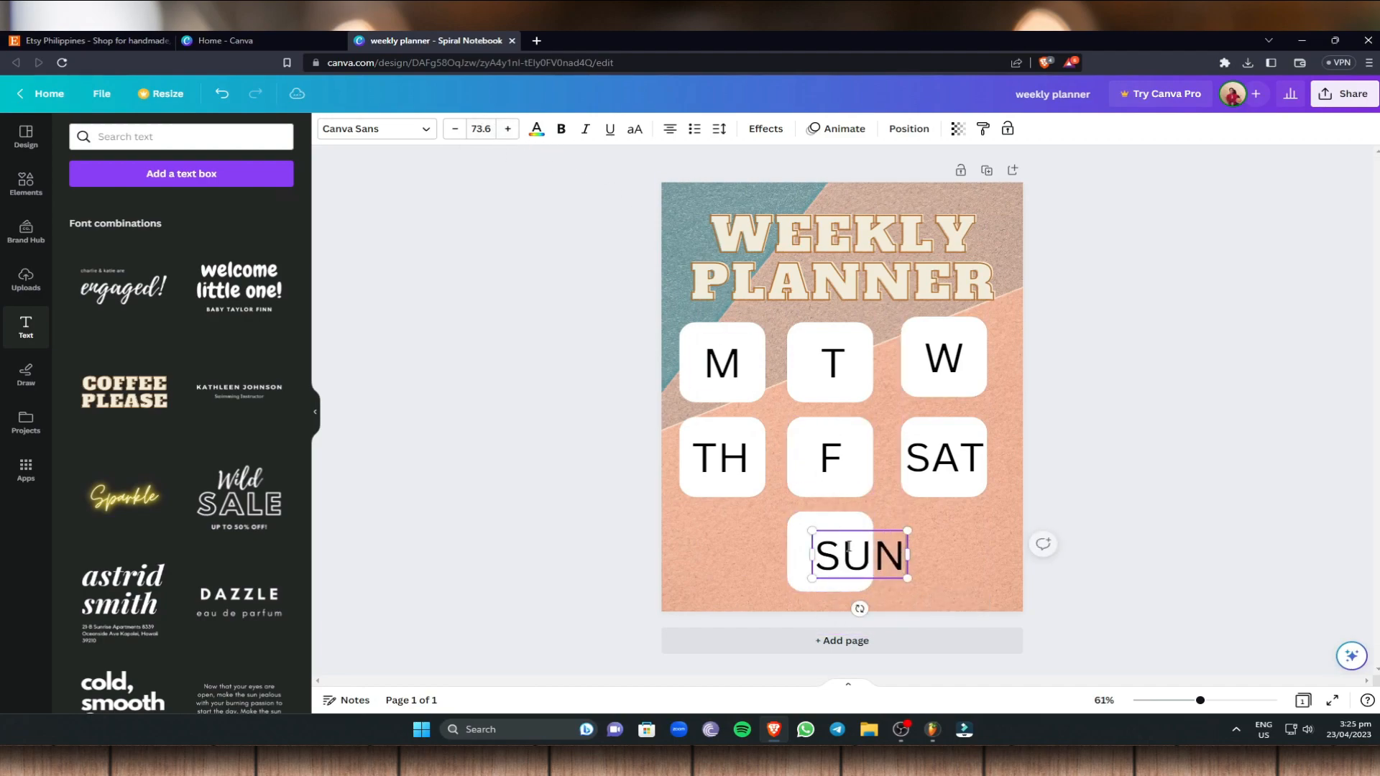
left_click_drag(877, 532, 847, 527)
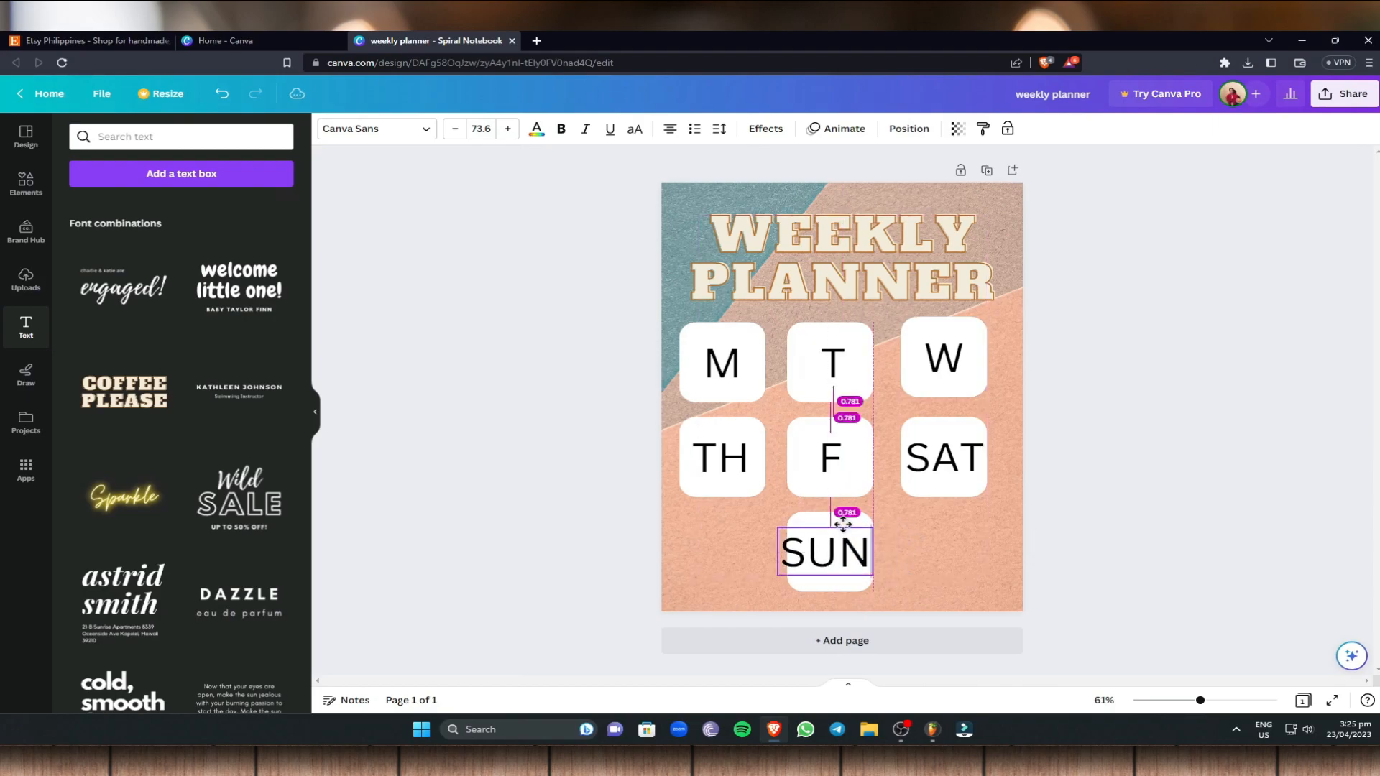
left_click_drag(877, 573, 833, 528)
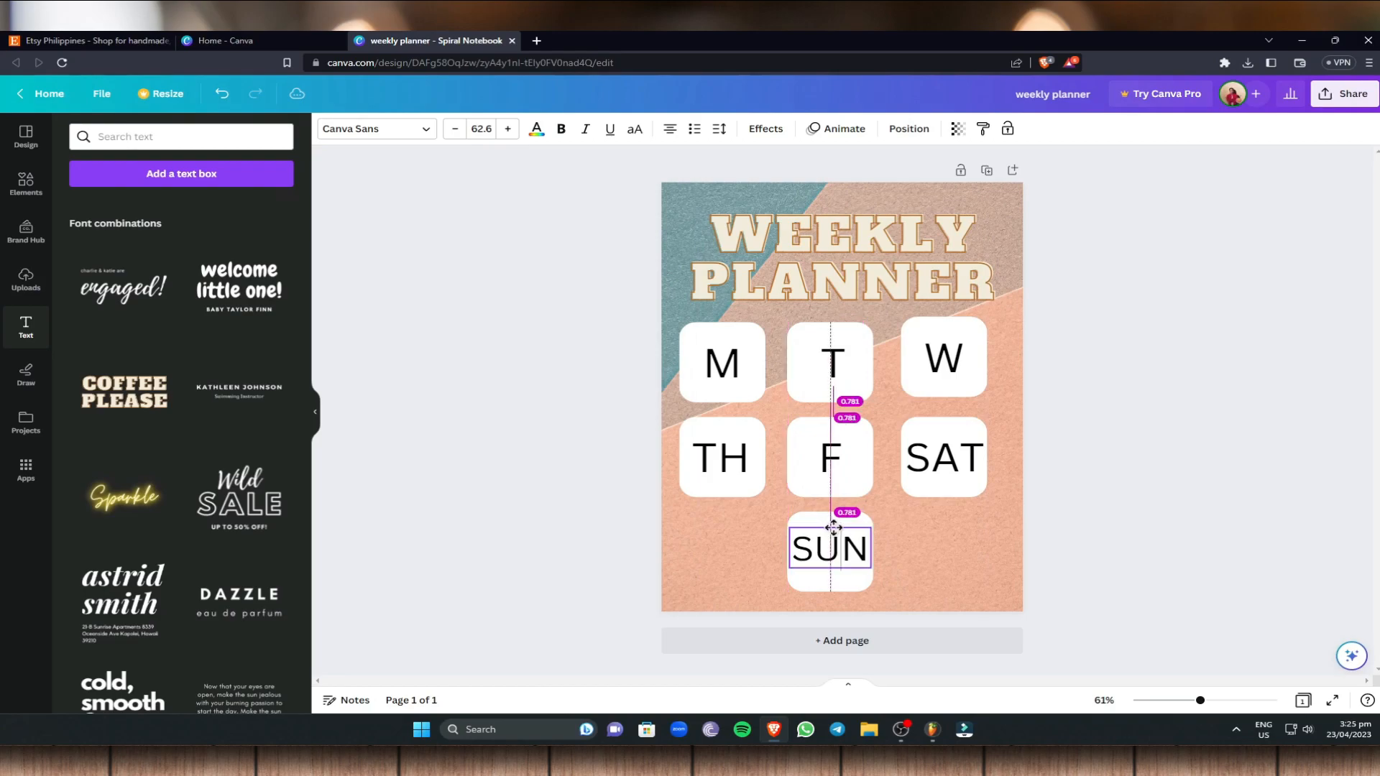
left_click(1030, 446)
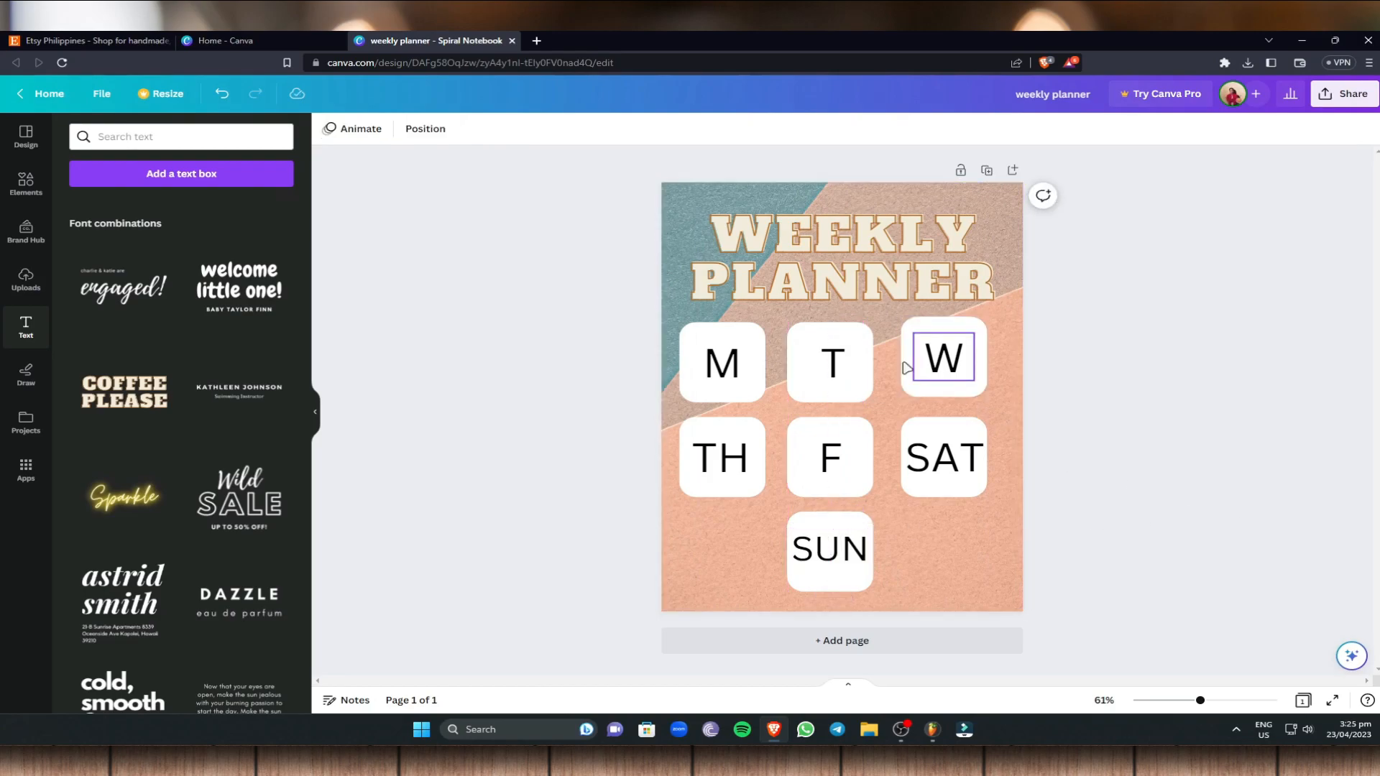
Change the font of the M in the first square to a heavy, wide display font
left_click(712, 363)
double_click(718, 345)
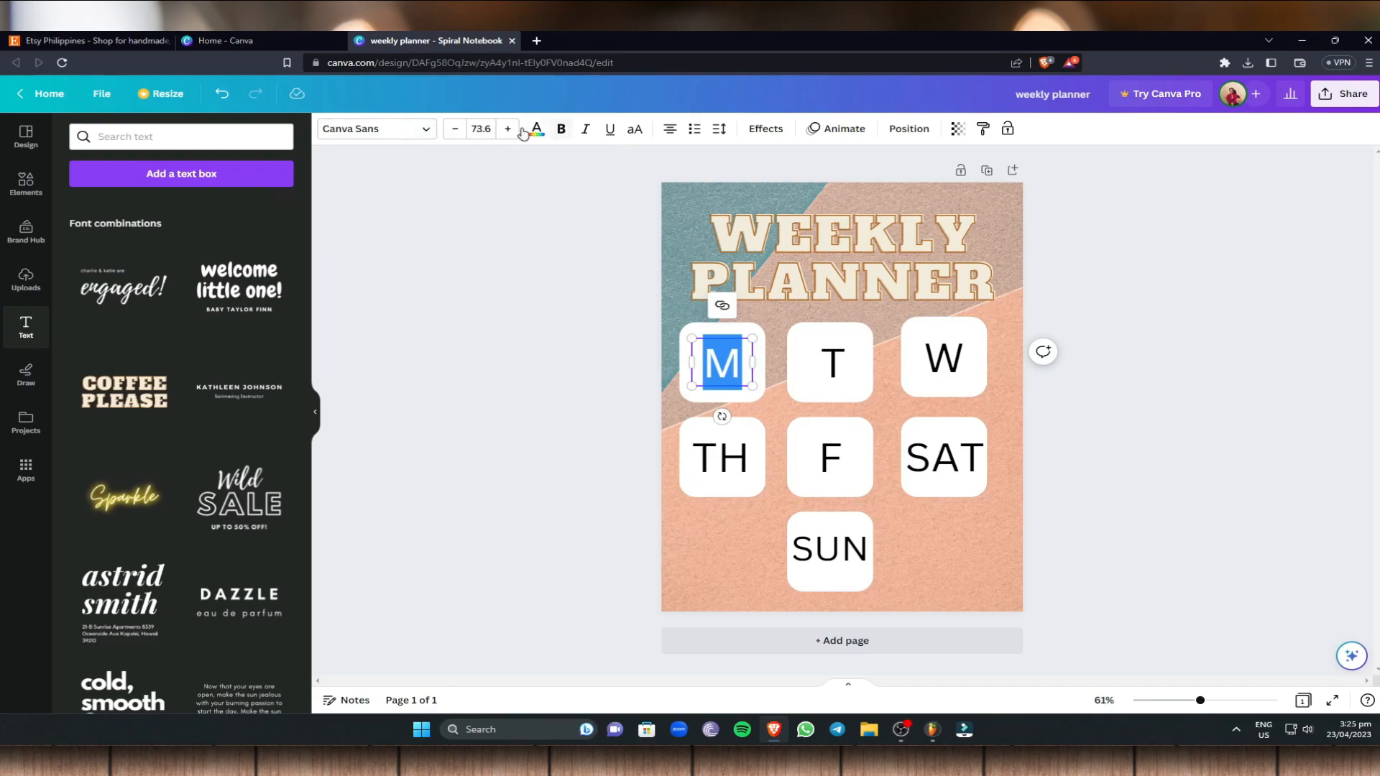
left_click(409, 129)
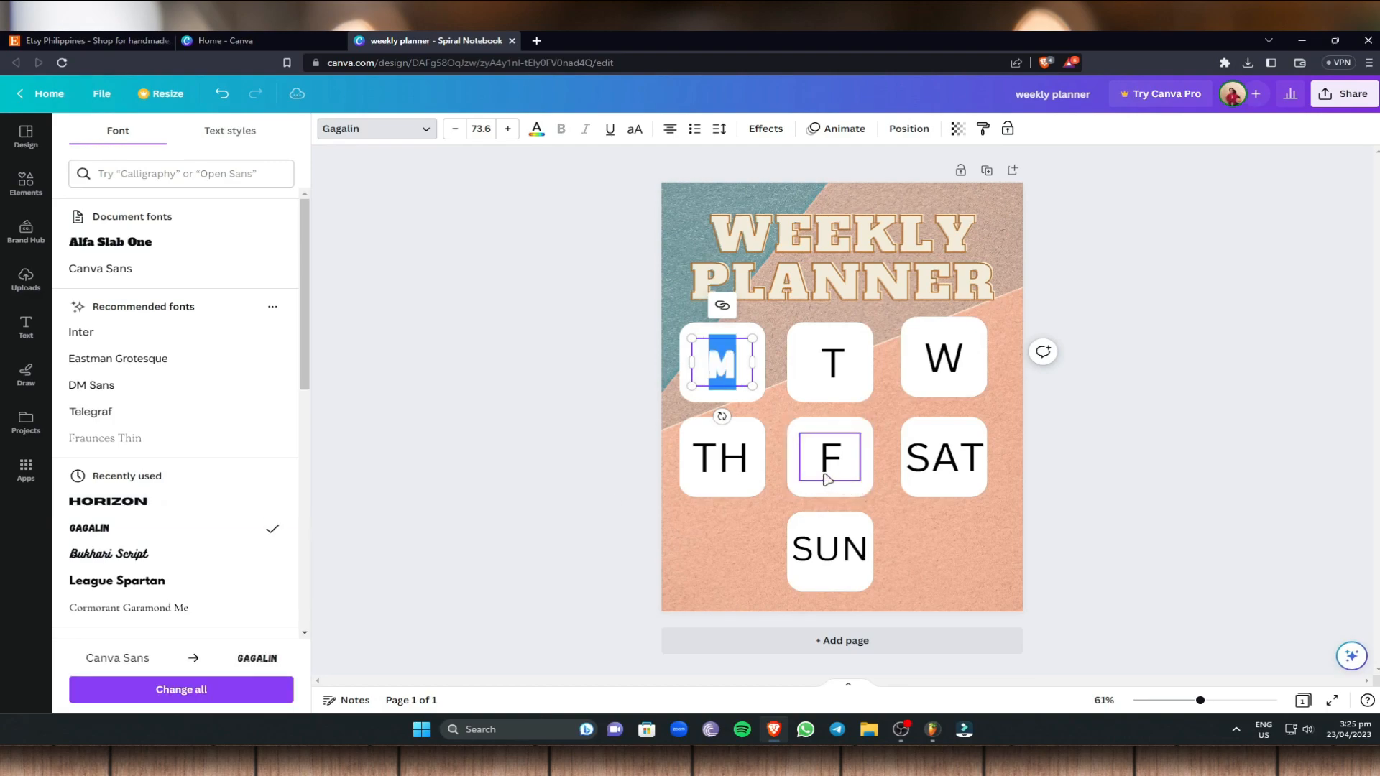
scroll(172, 521, "down", 10)
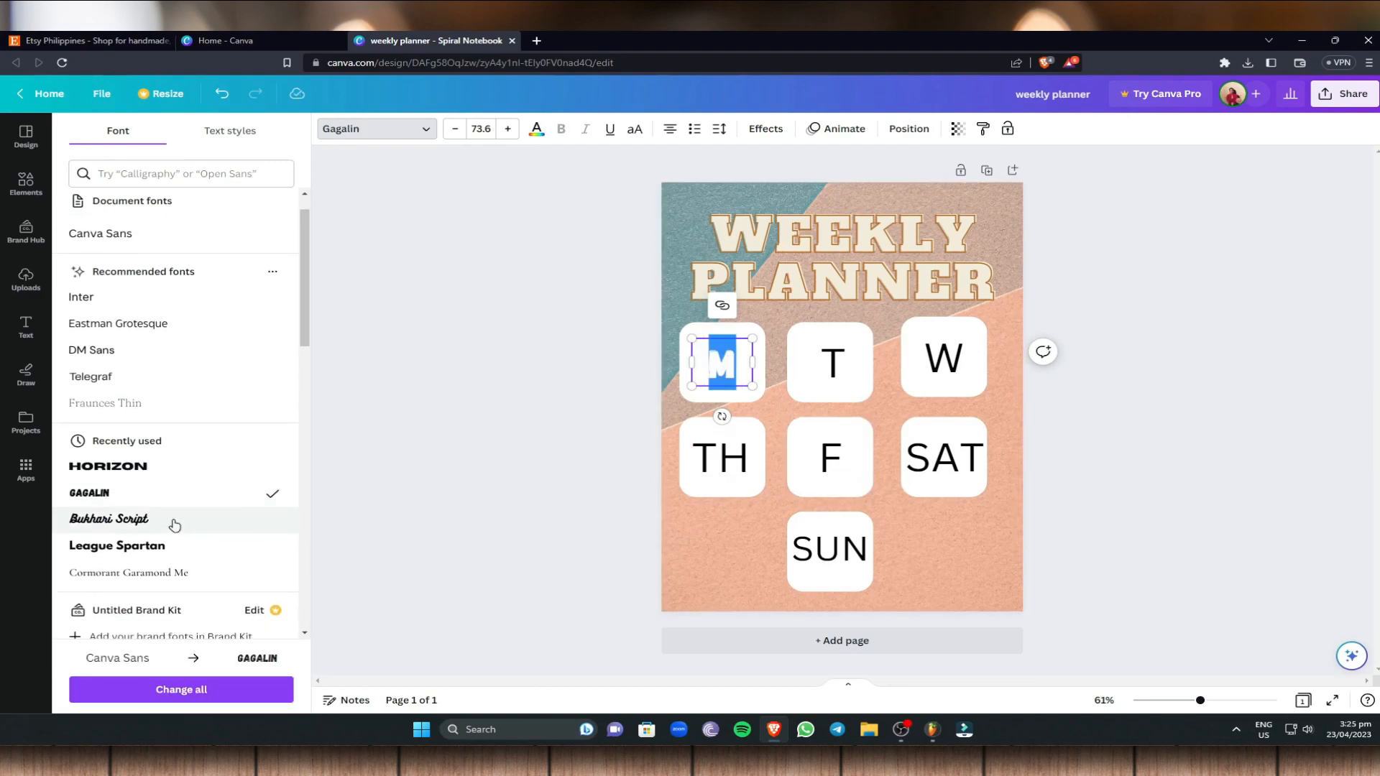
scroll(148, 503, "down", 15)
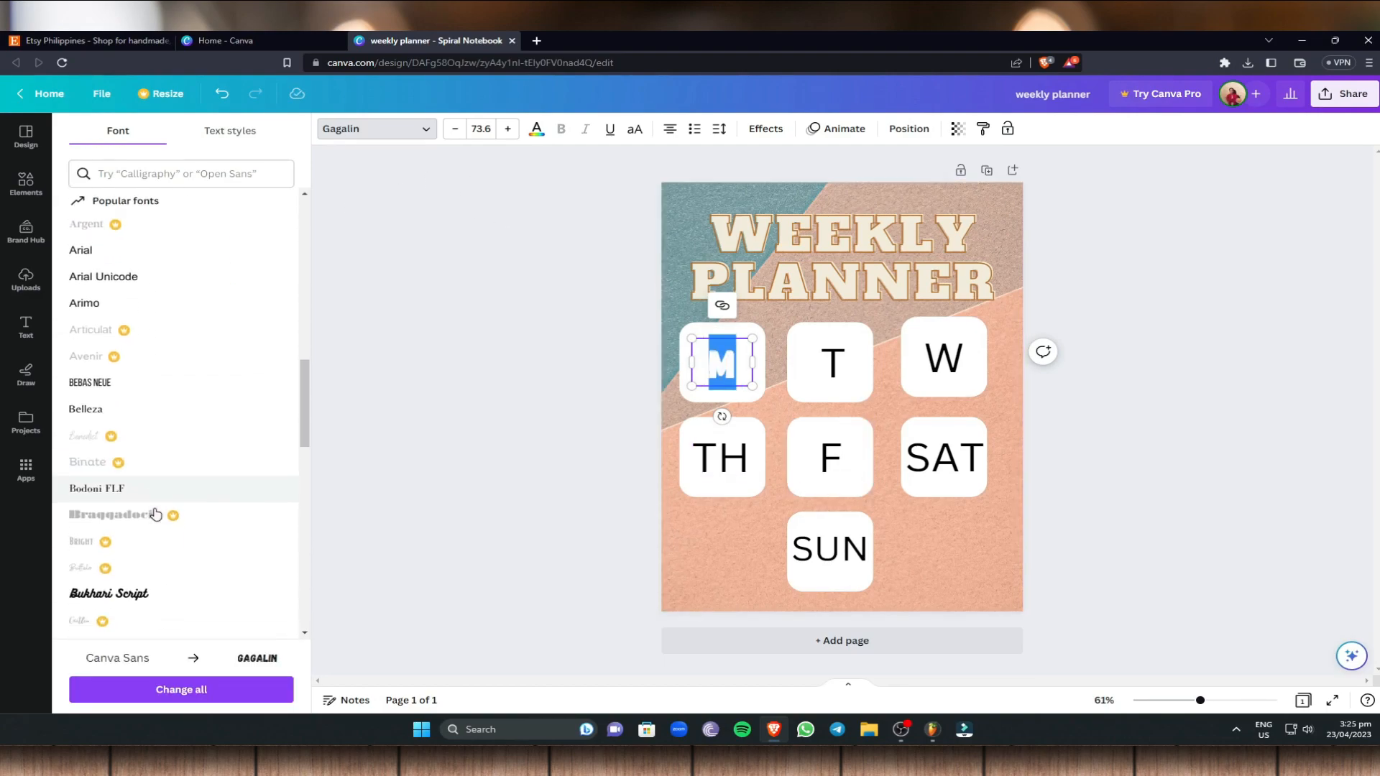
scroll(147, 474, "down", 10)
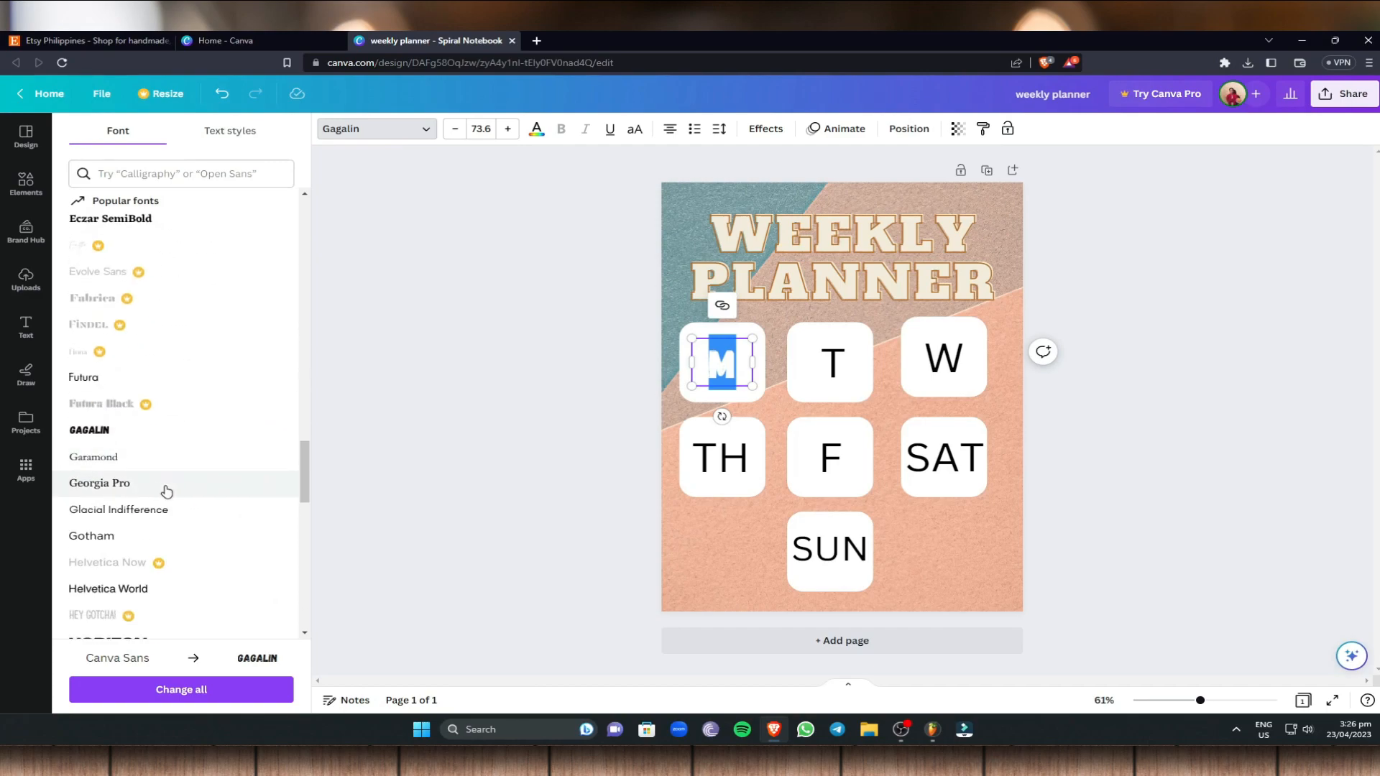
left_click(135, 386)
Recolour the M label in the first square with the dark teal from the photo colours
left_click(834, 359)
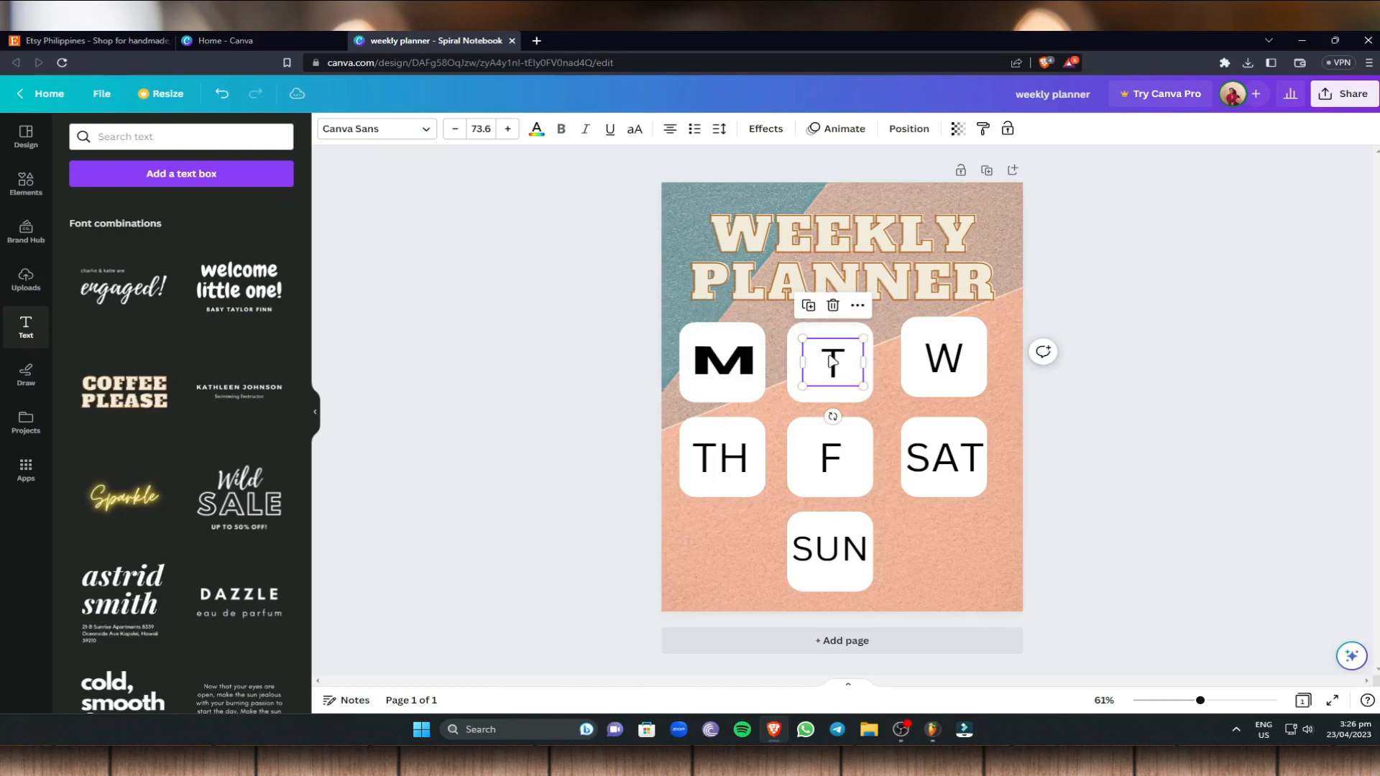
left_click(722, 362)
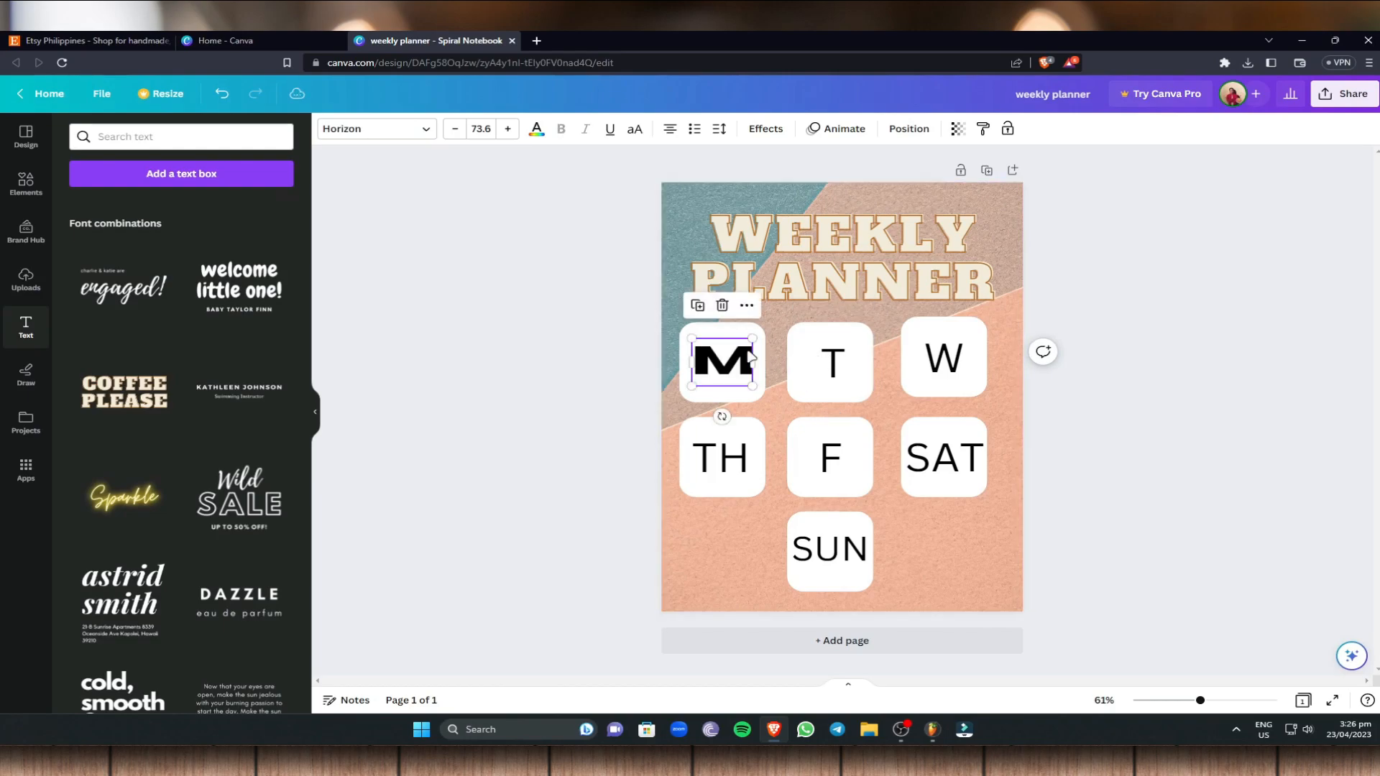
left_click(535, 130)
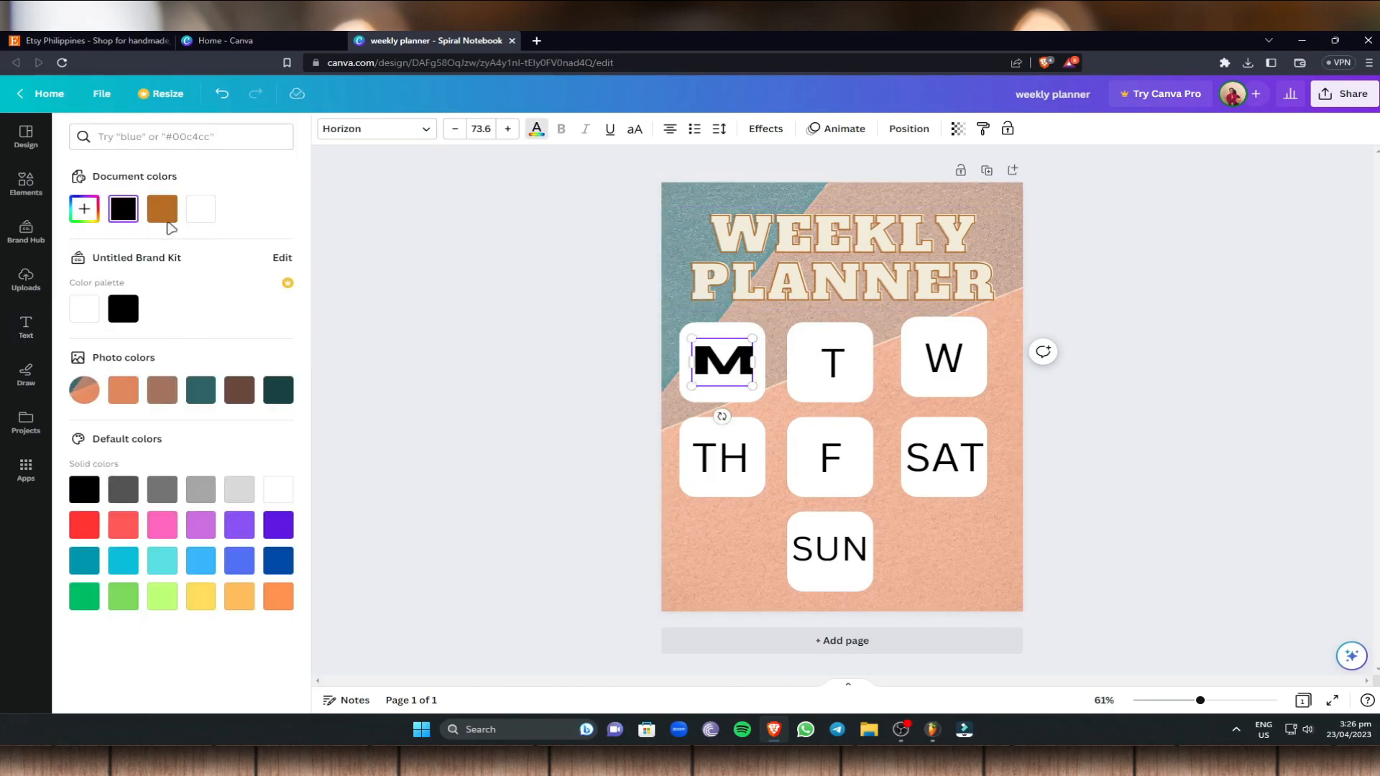
left_click(202, 393)
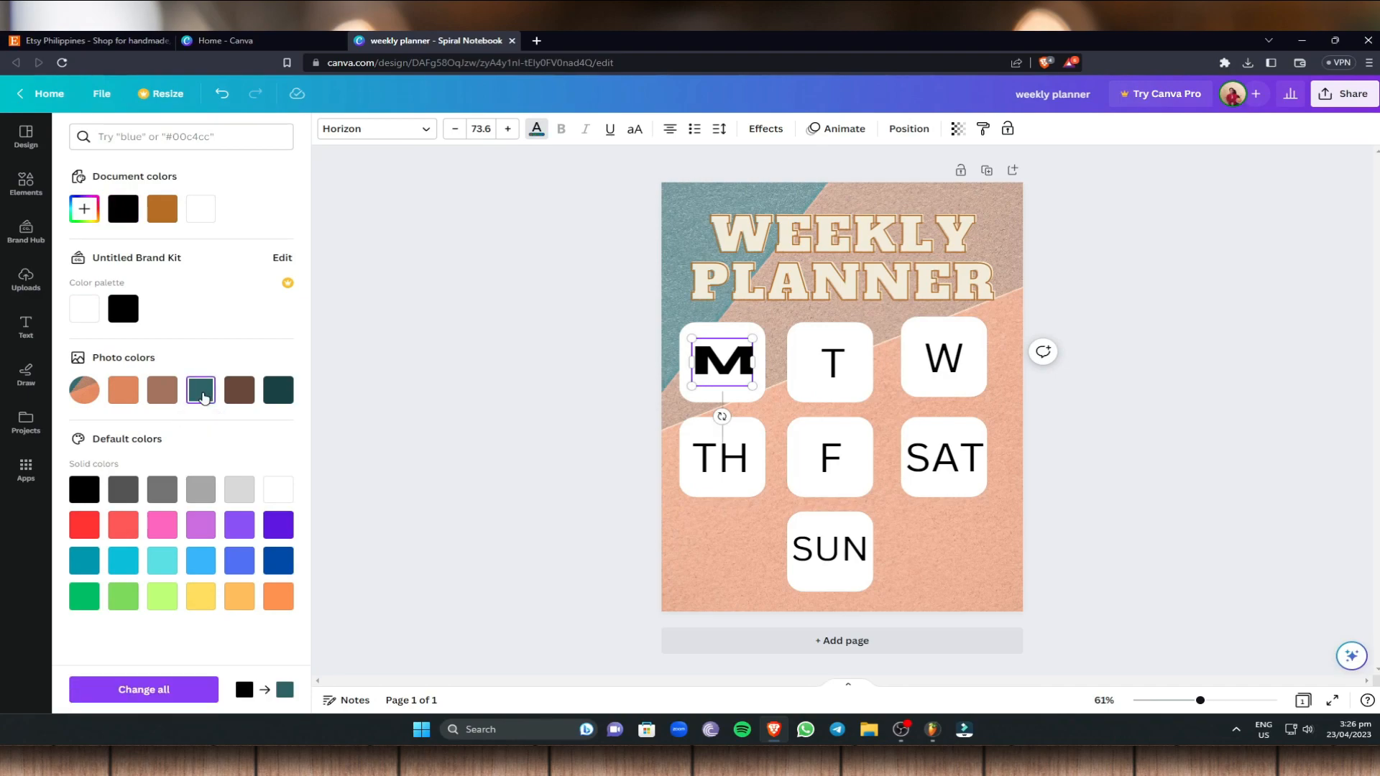
double_click(709, 352)
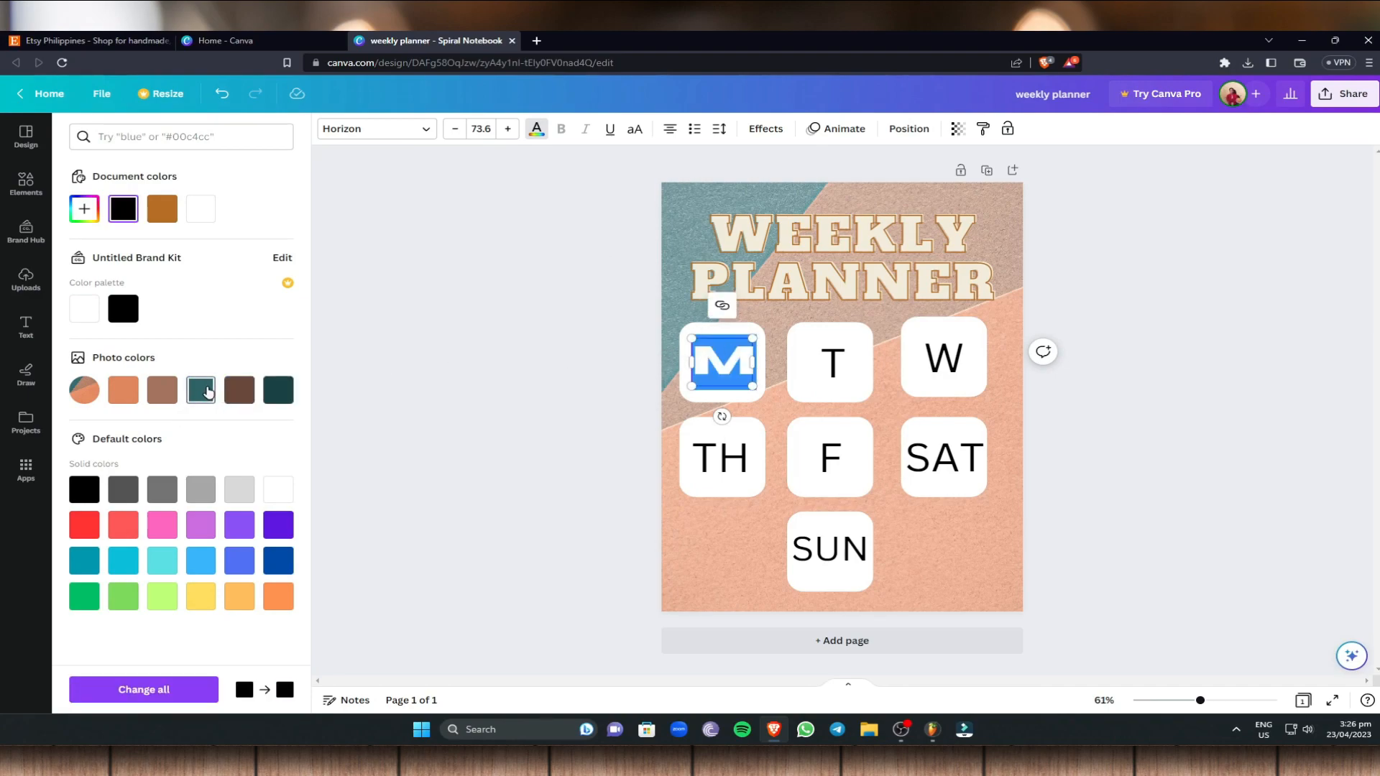
left_click(1102, 364)
Try to recolour the T label in the second square dark teal
left_click(832, 363)
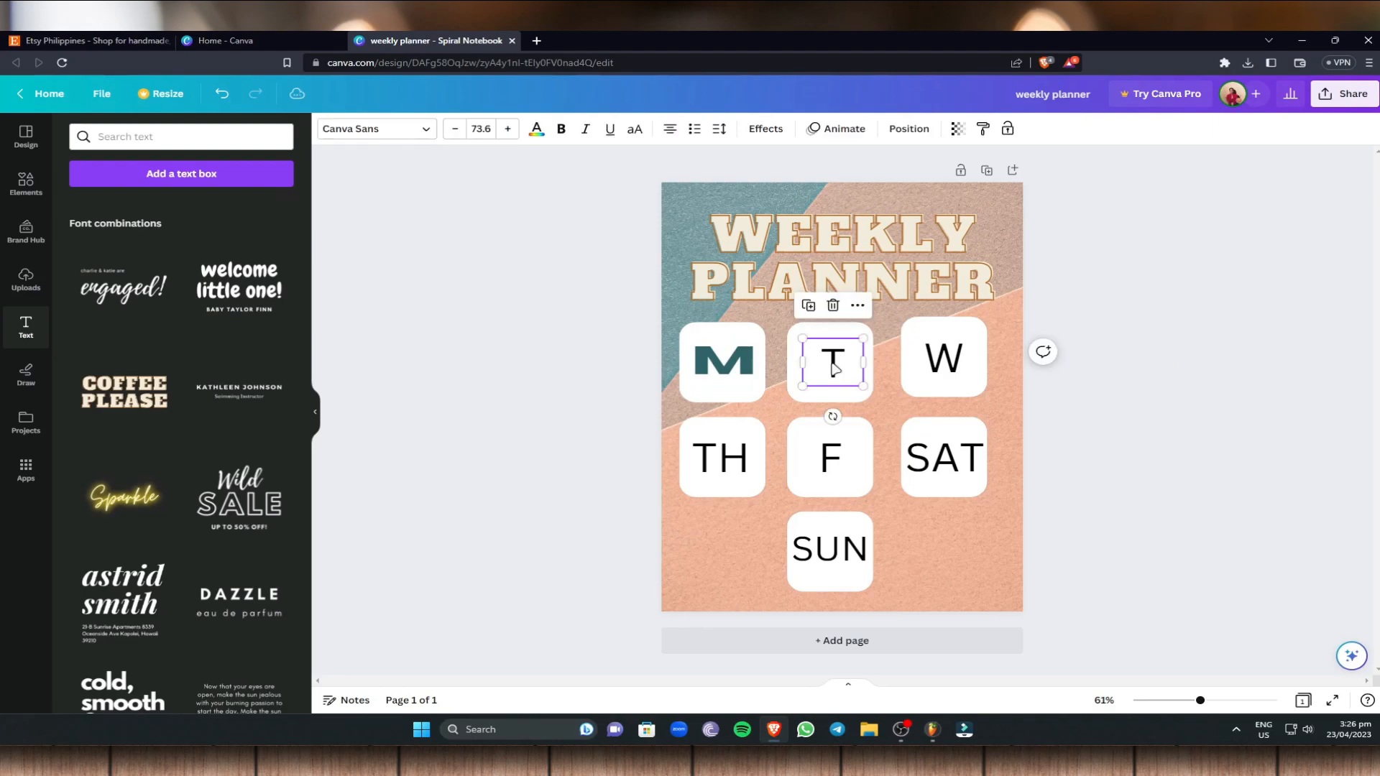
left_click(537, 129)
left_click(162, 208)
left_click(162, 208)
left_click(846, 359)
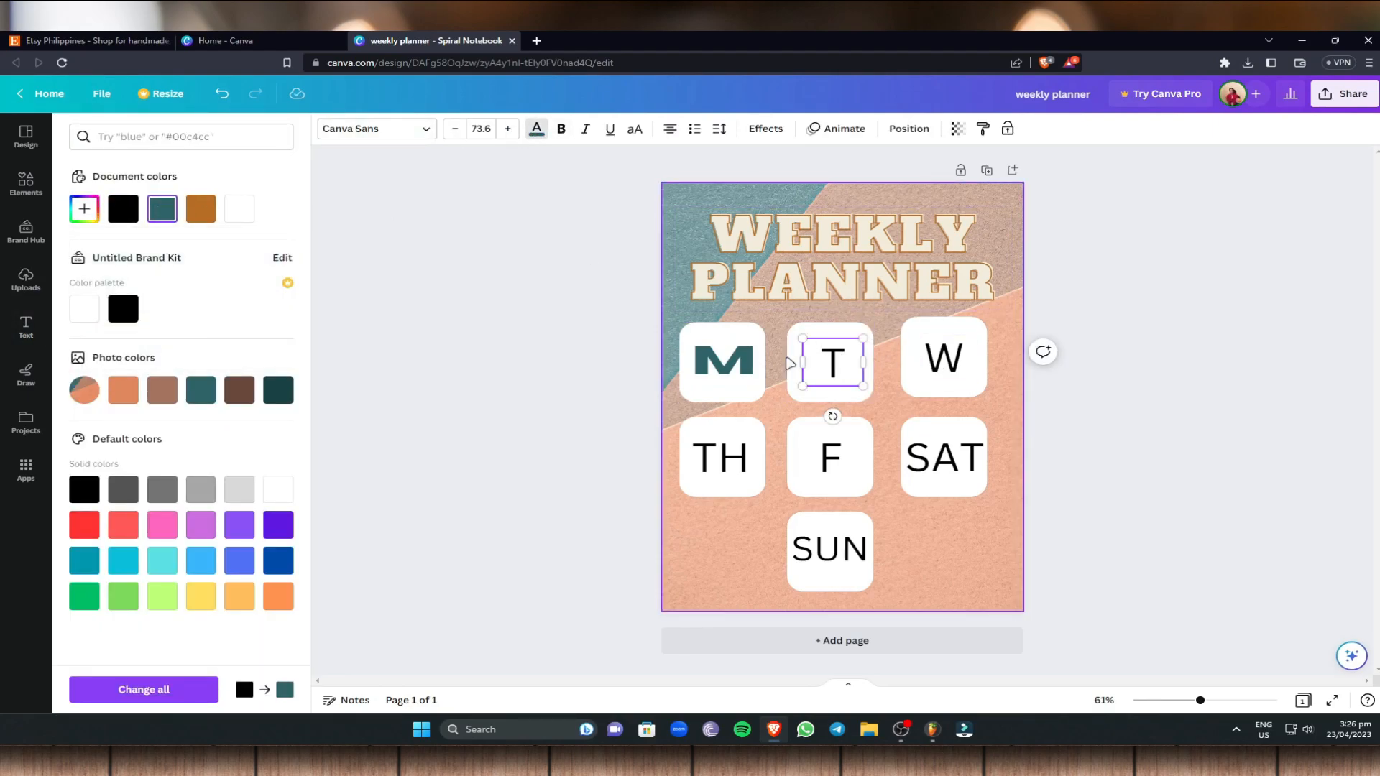
left_click_drag(795, 363, 811, 361)
left_click(831, 361)
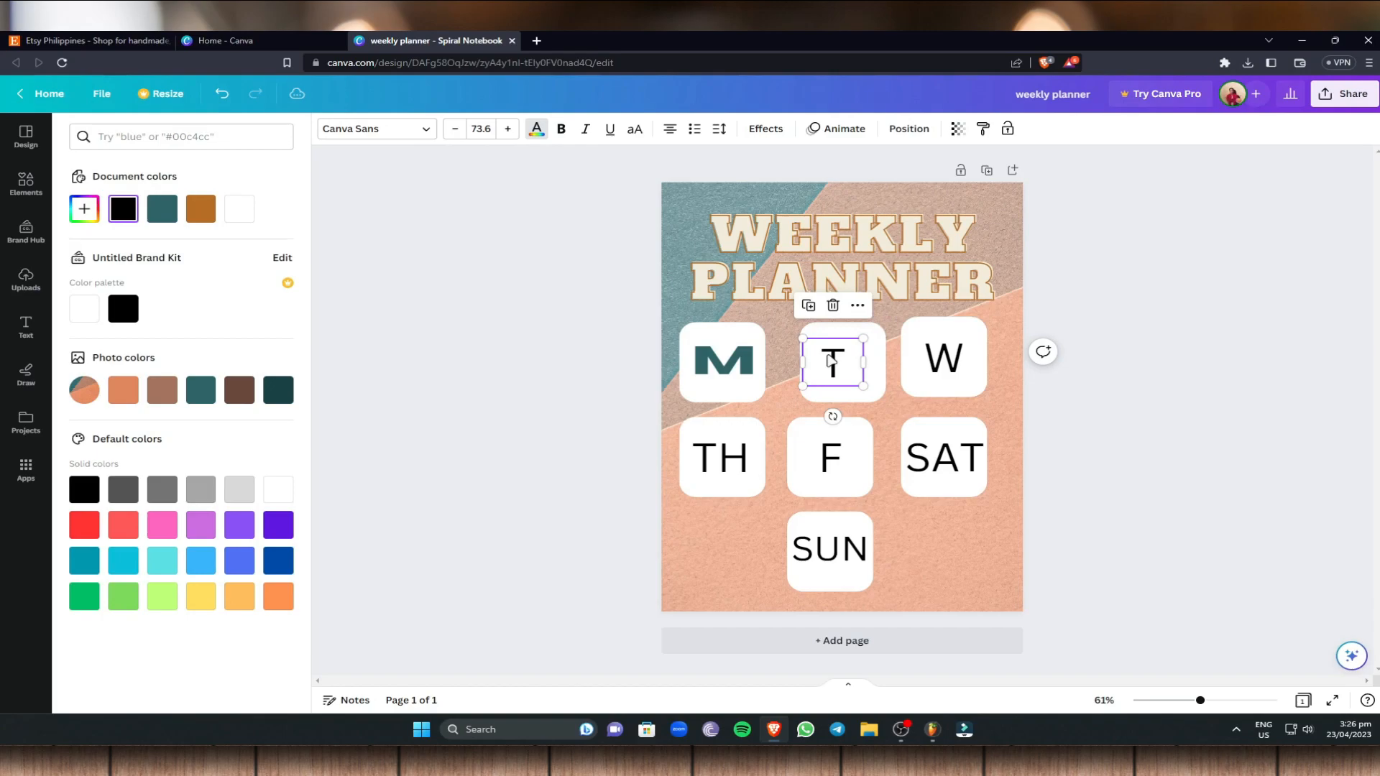
left_click(221, 95)
Set the T label to the dark teal document colour and the Horizon font
double_click(846, 360)
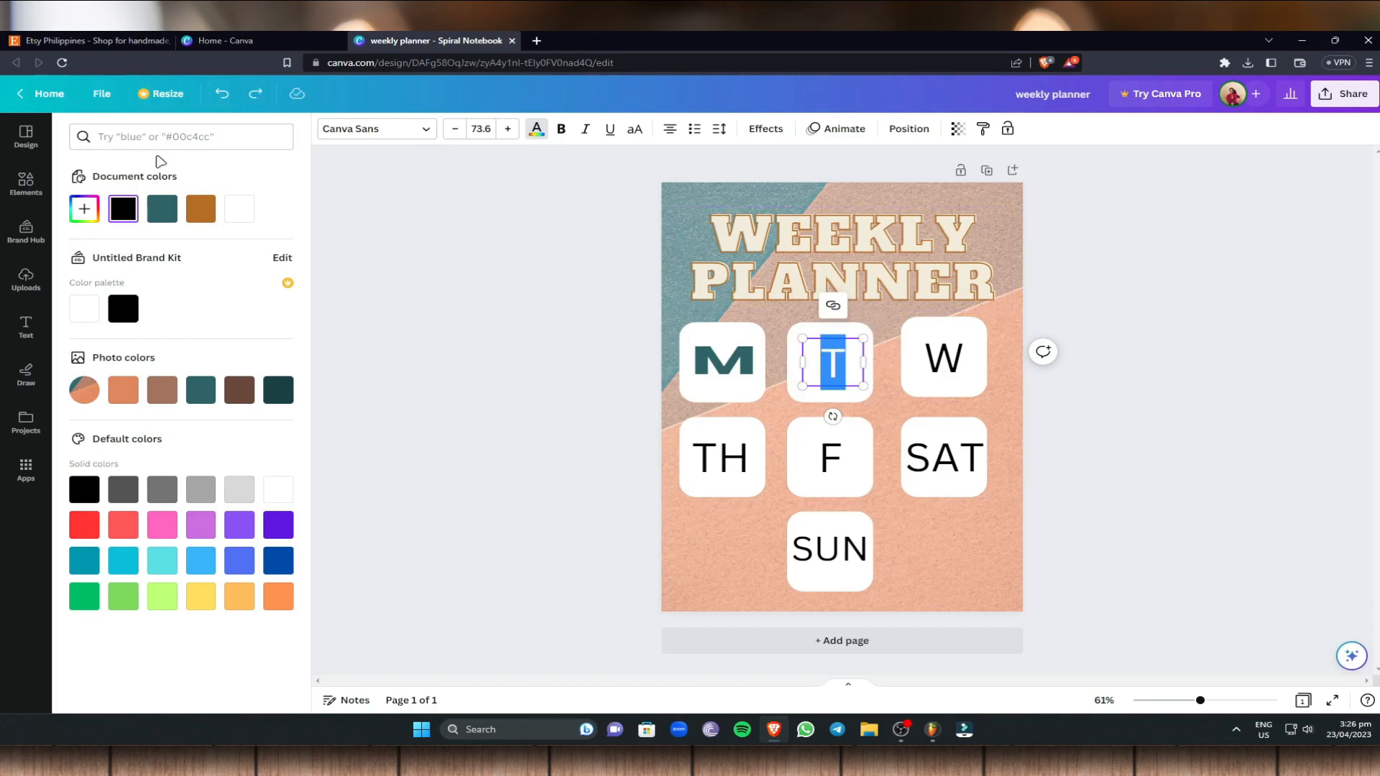
left_click(422, 130)
scroll(260, 231, "up", 4)
left_click(121, 660)
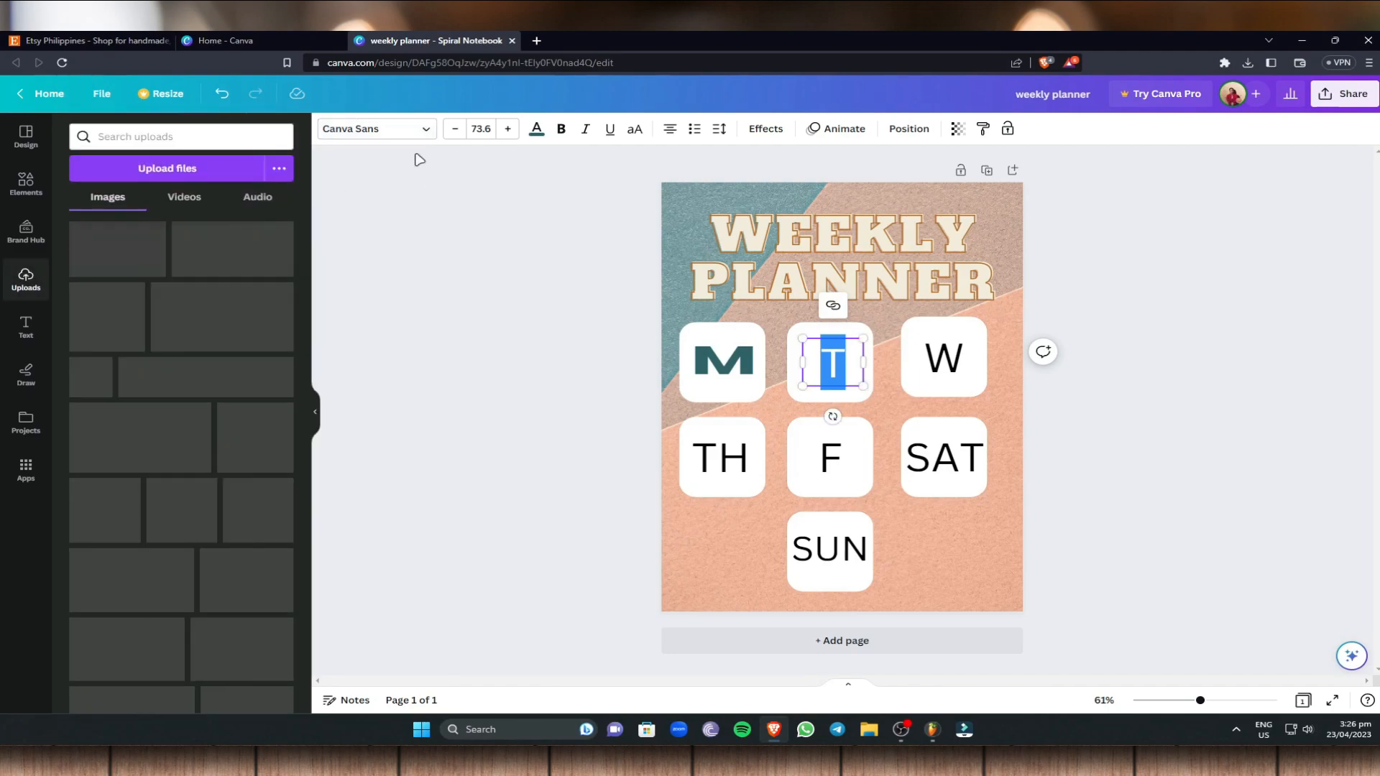
left_click(422, 129)
scroll(295, 214, "up", 5)
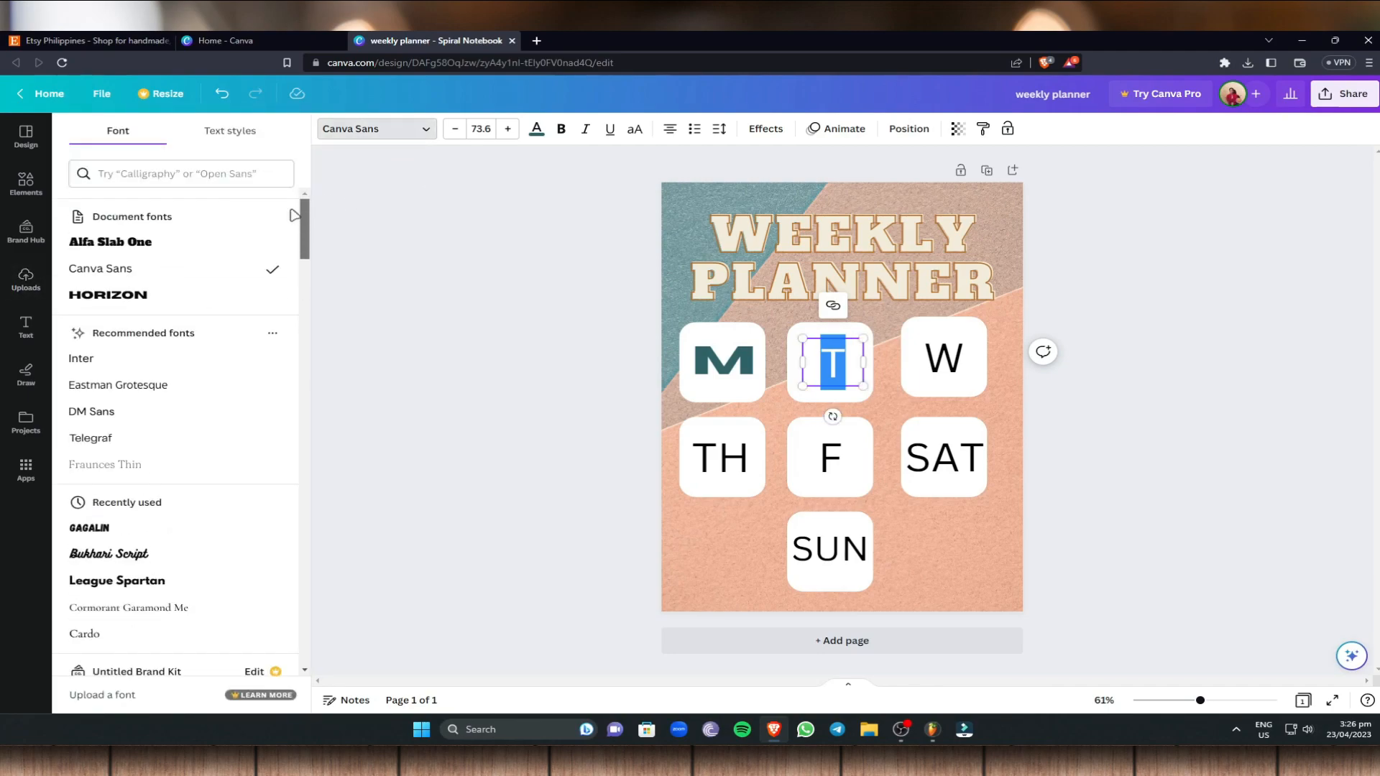
left_click(154, 294)
left_click(1175, 362)
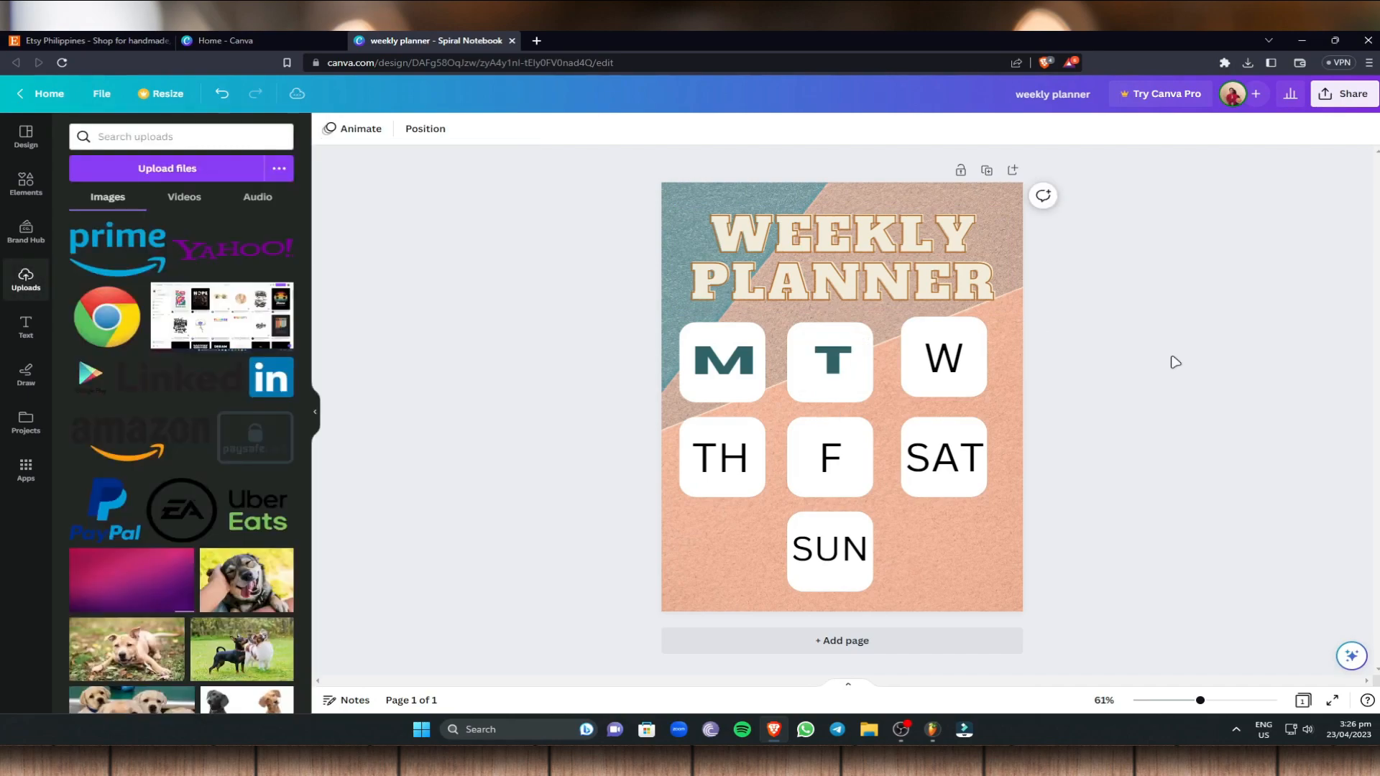
Set the W label to the Horizon font and the dark teal document colour
left_click(946, 381)
left_click(374, 130)
left_click(108, 295)
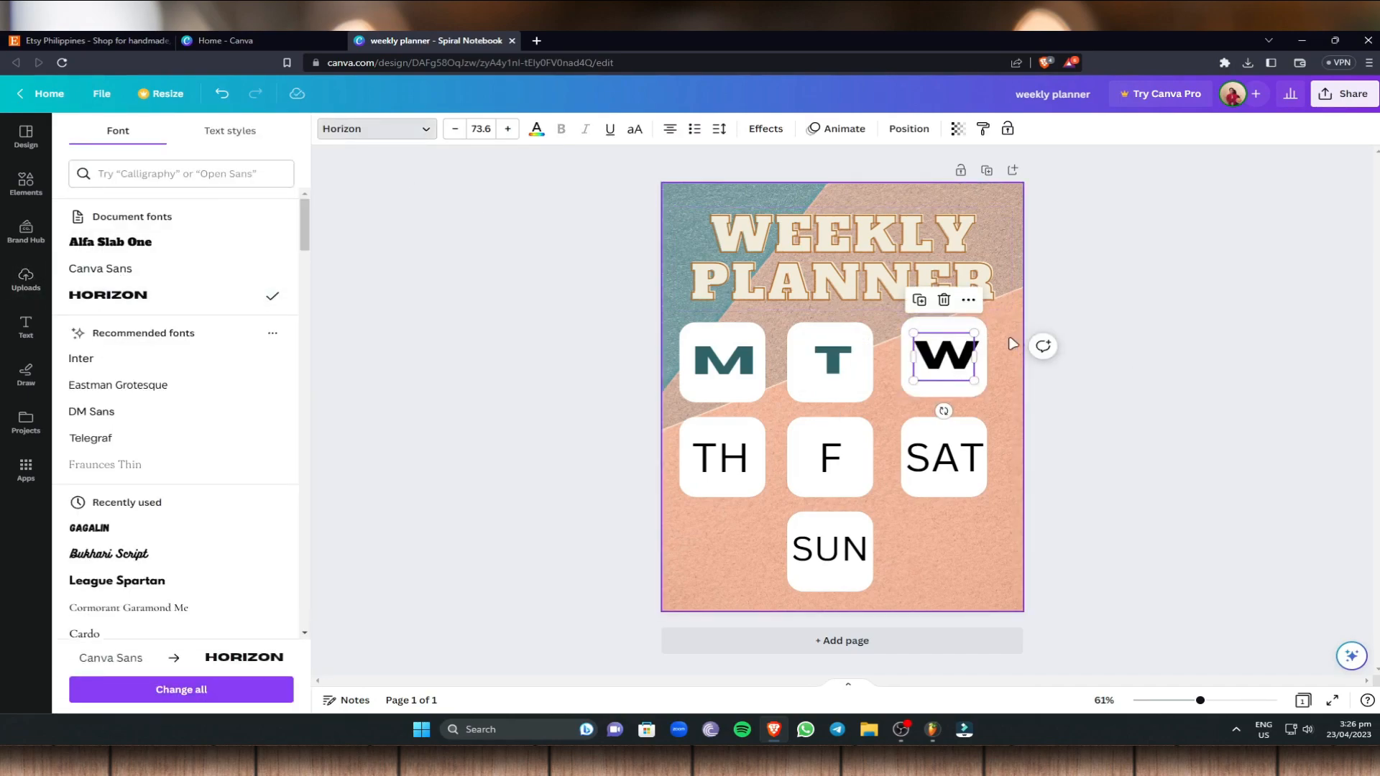
left_click(536, 129)
left_click(167, 209)
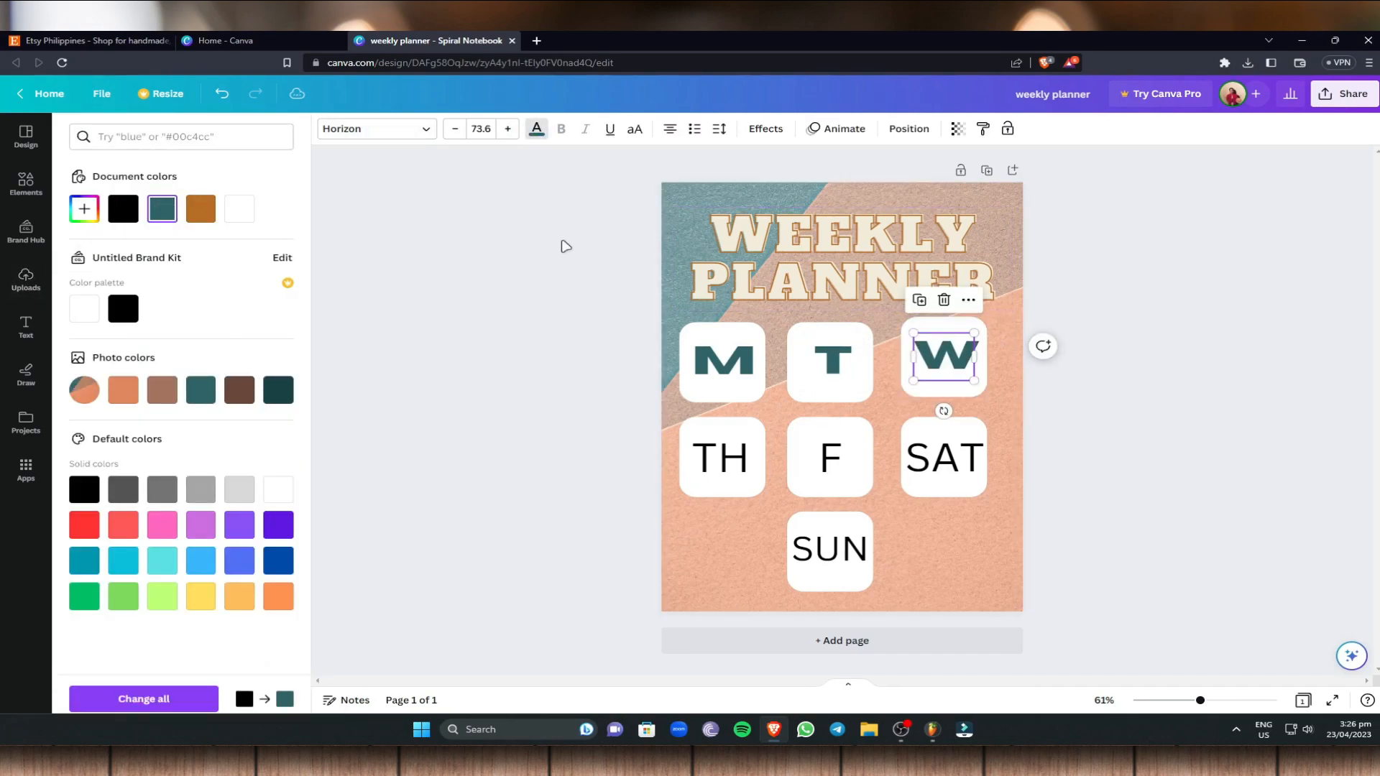
Set the TH label to the dark teal document colour and the Horizon font
left_click(721, 458)
left_click(540, 136)
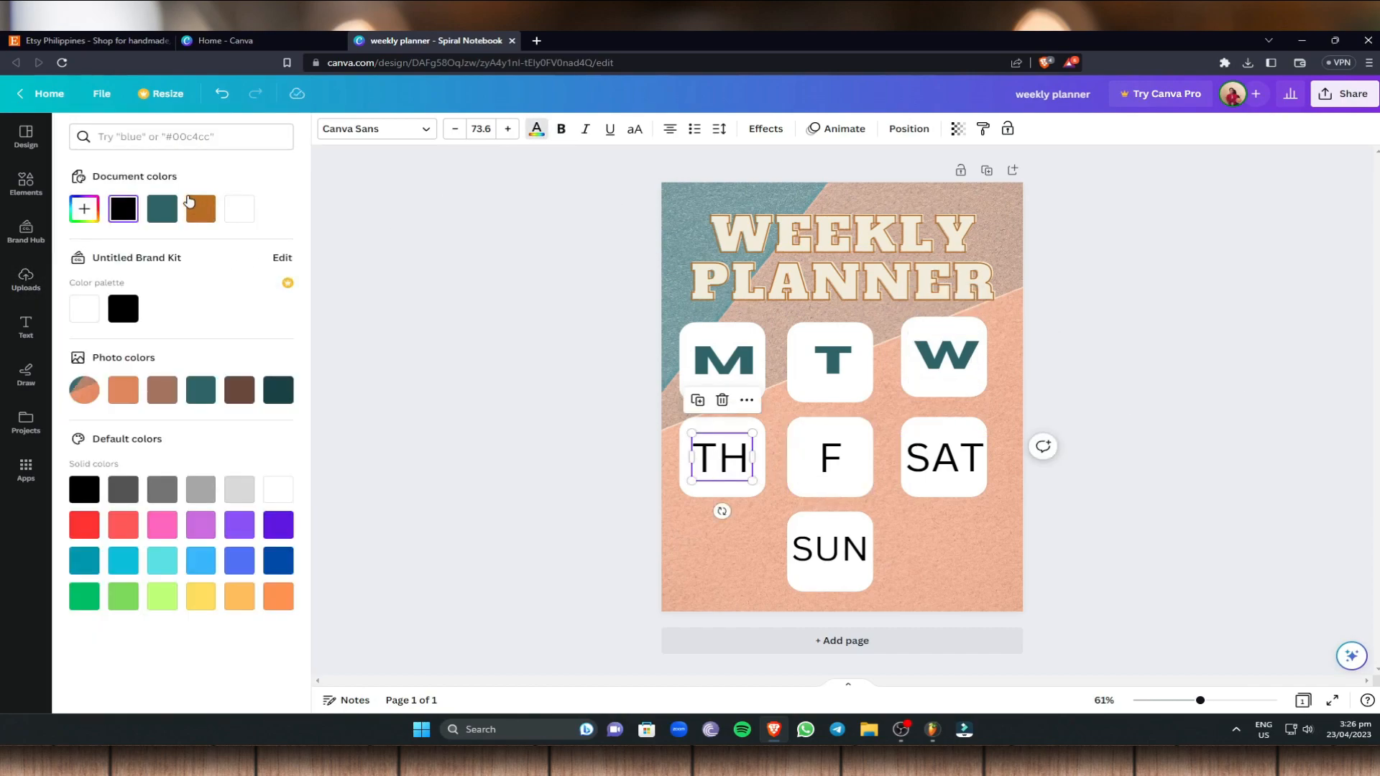
left_click(386, 137)
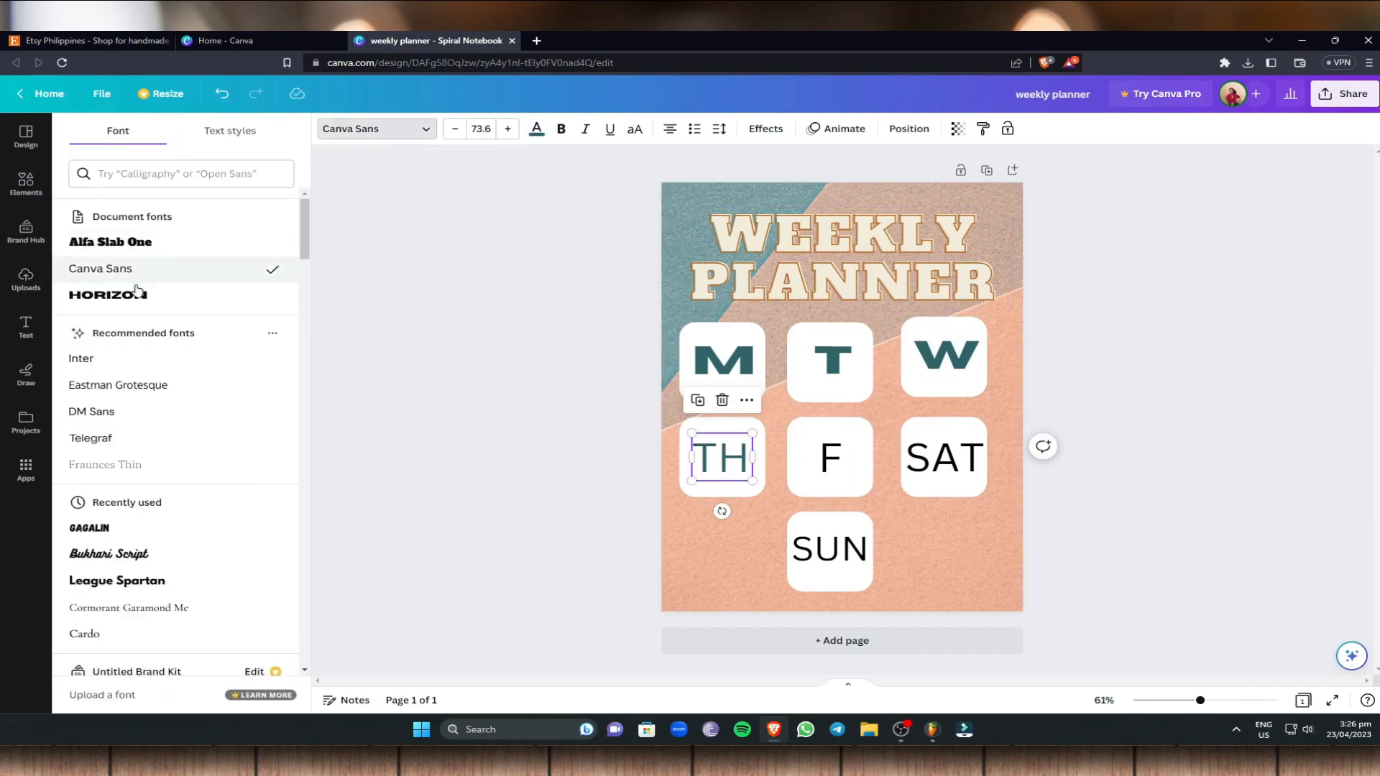
left_click(130, 294)
Widen the TH label to keep it on one line, then fit and centre it in its square
left_click_drag(753, 483, 785, 480)
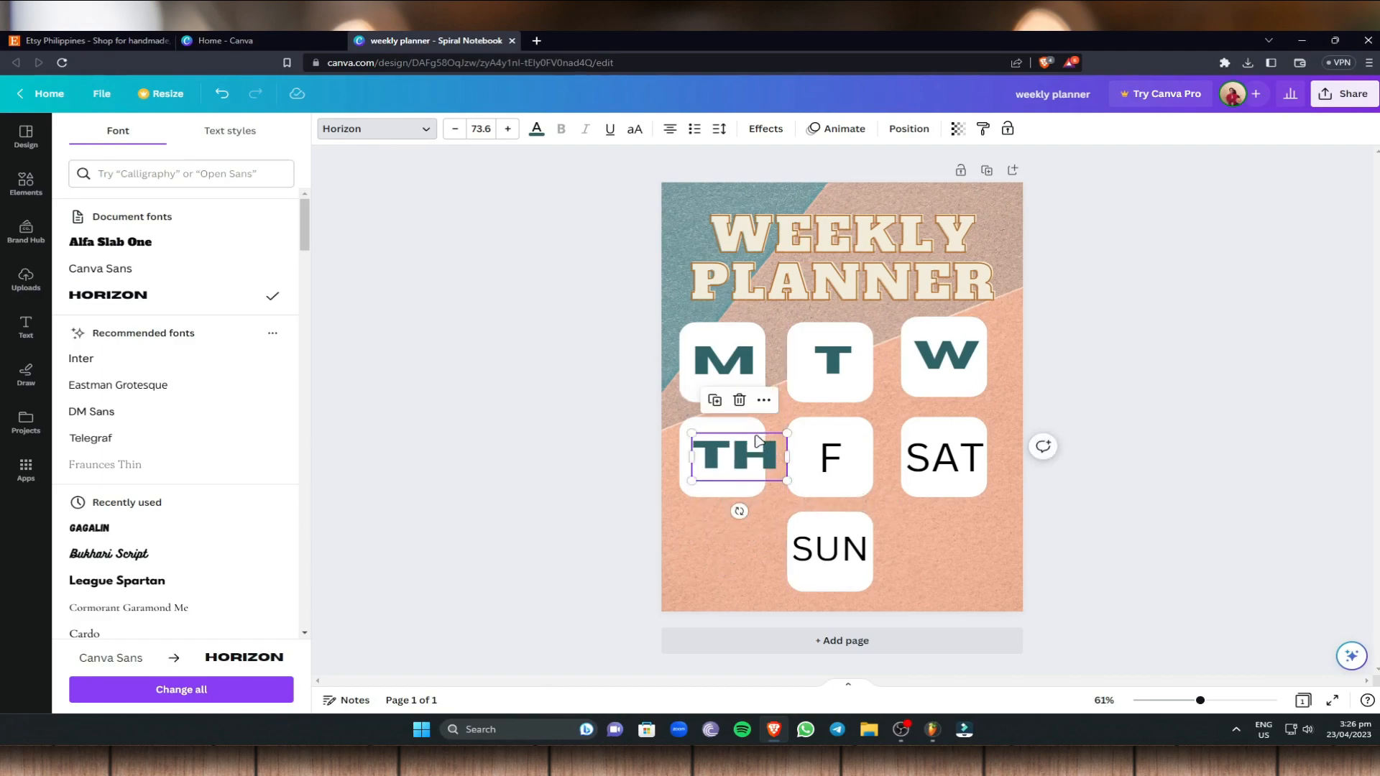
left_click(731, 450)
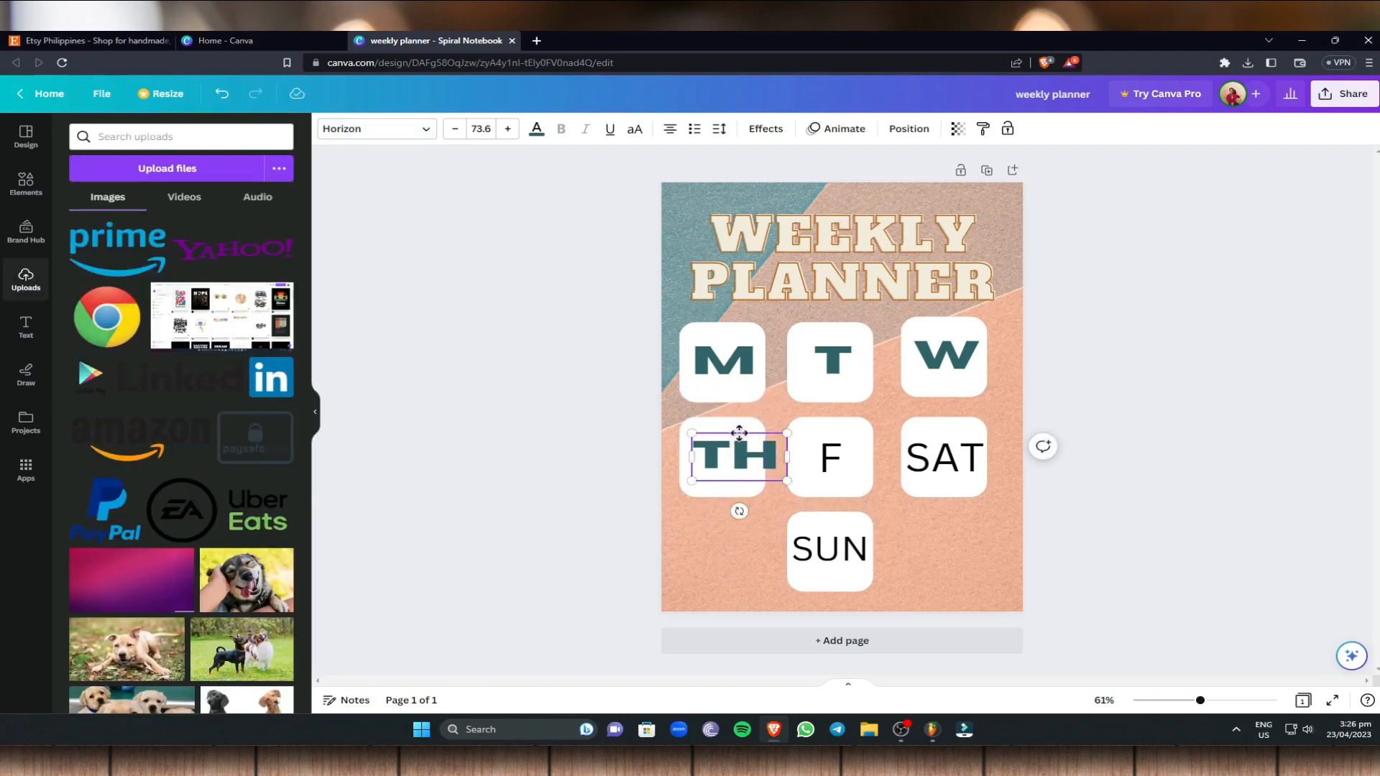
left_click_drag(734, 432, 731, 432)
left_click_drag(774, 481, 765, 476)
Set the F label to the Horizon font and the dark teal document colour
left_click(830, 458)
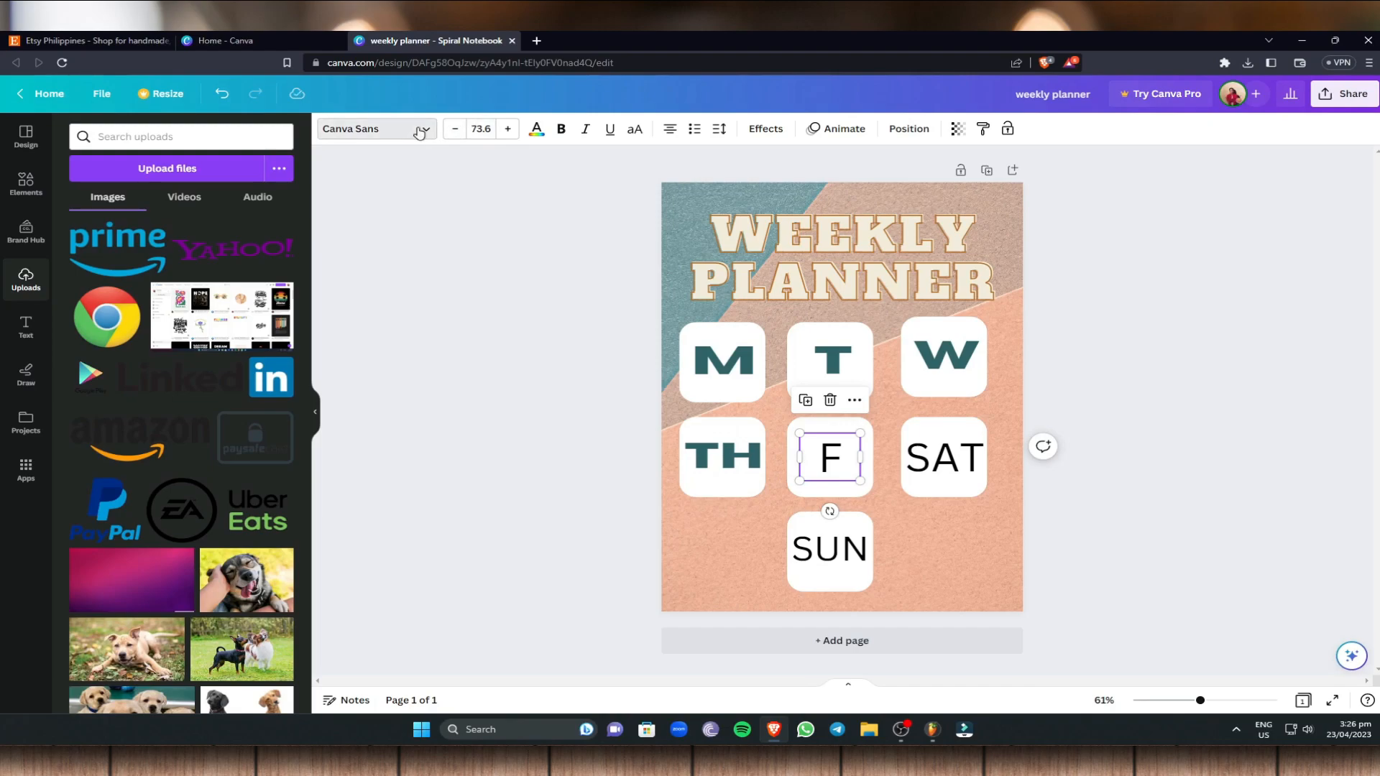
left_click(420, 129)
left_click(108, 294)
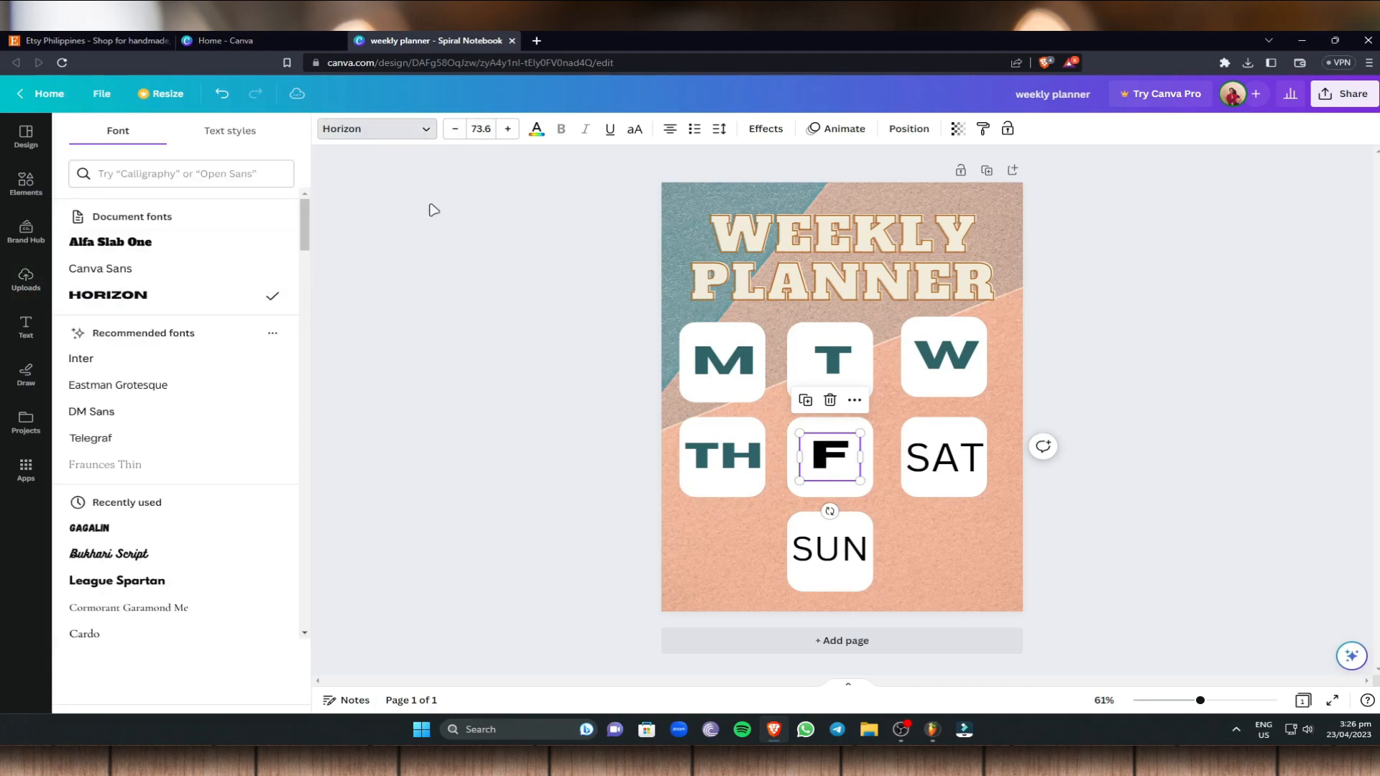
left_click(540, 130)
left_click(169, 219)
Give the SAT label the dark teal colour and Horizon font, and scale it to about 46.9 on one line, centred in its square
key("Tab")
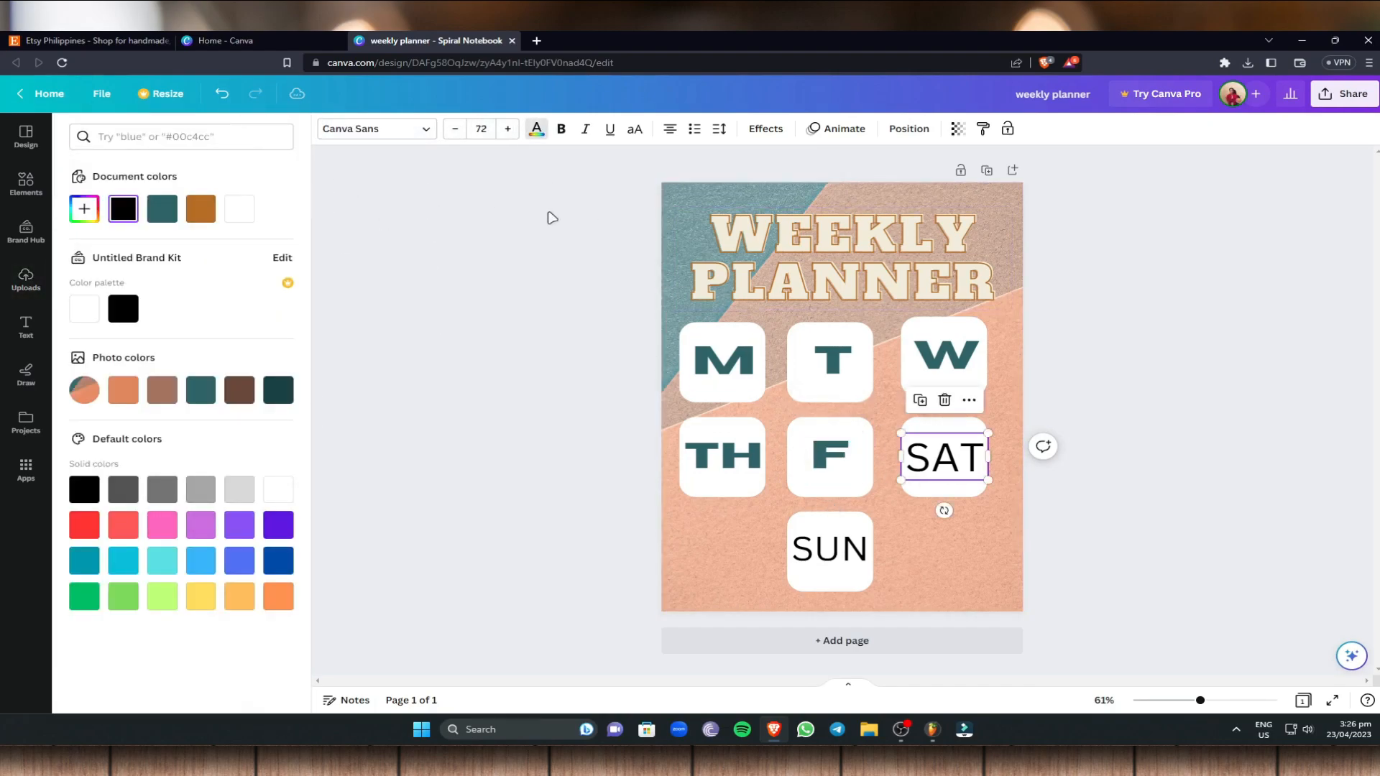
left_click(149, 217)
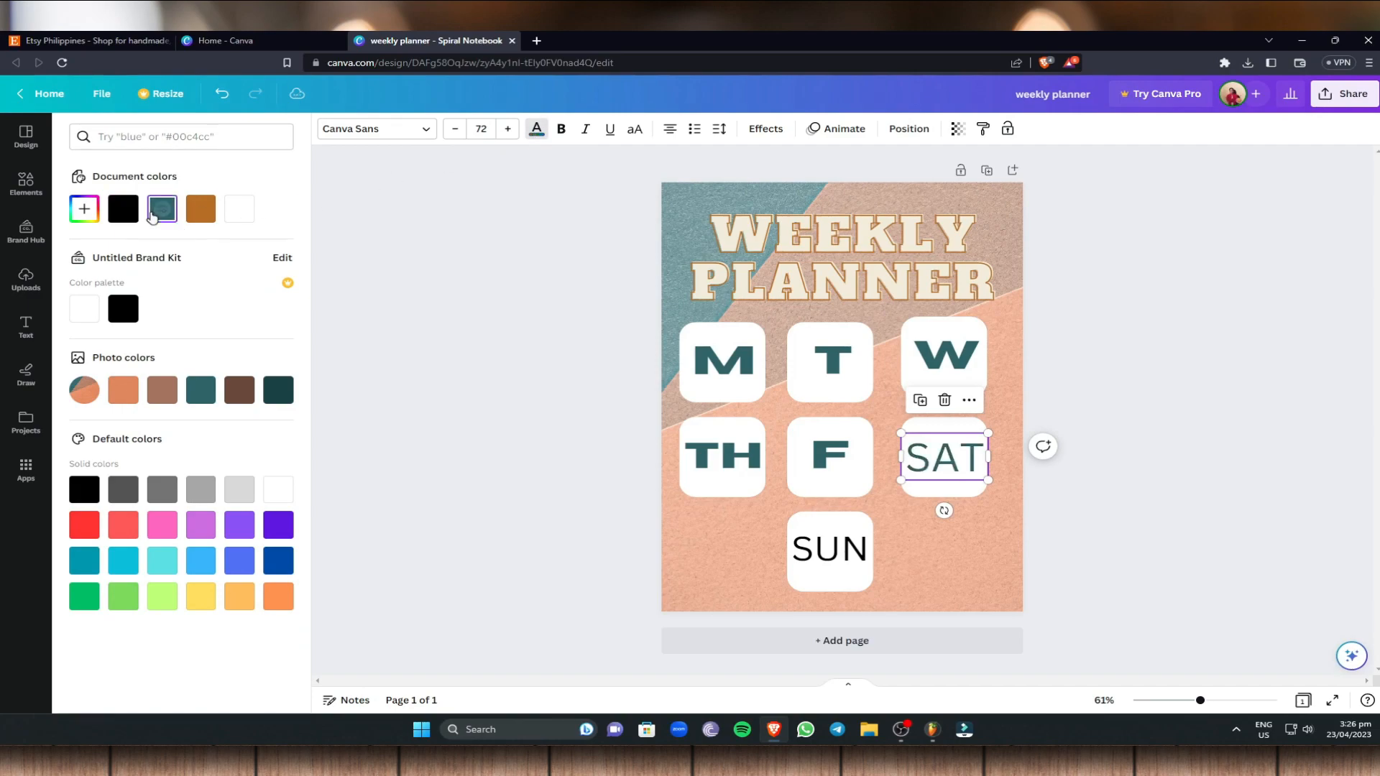
left_click(374, 129)
left_click(144, 297)
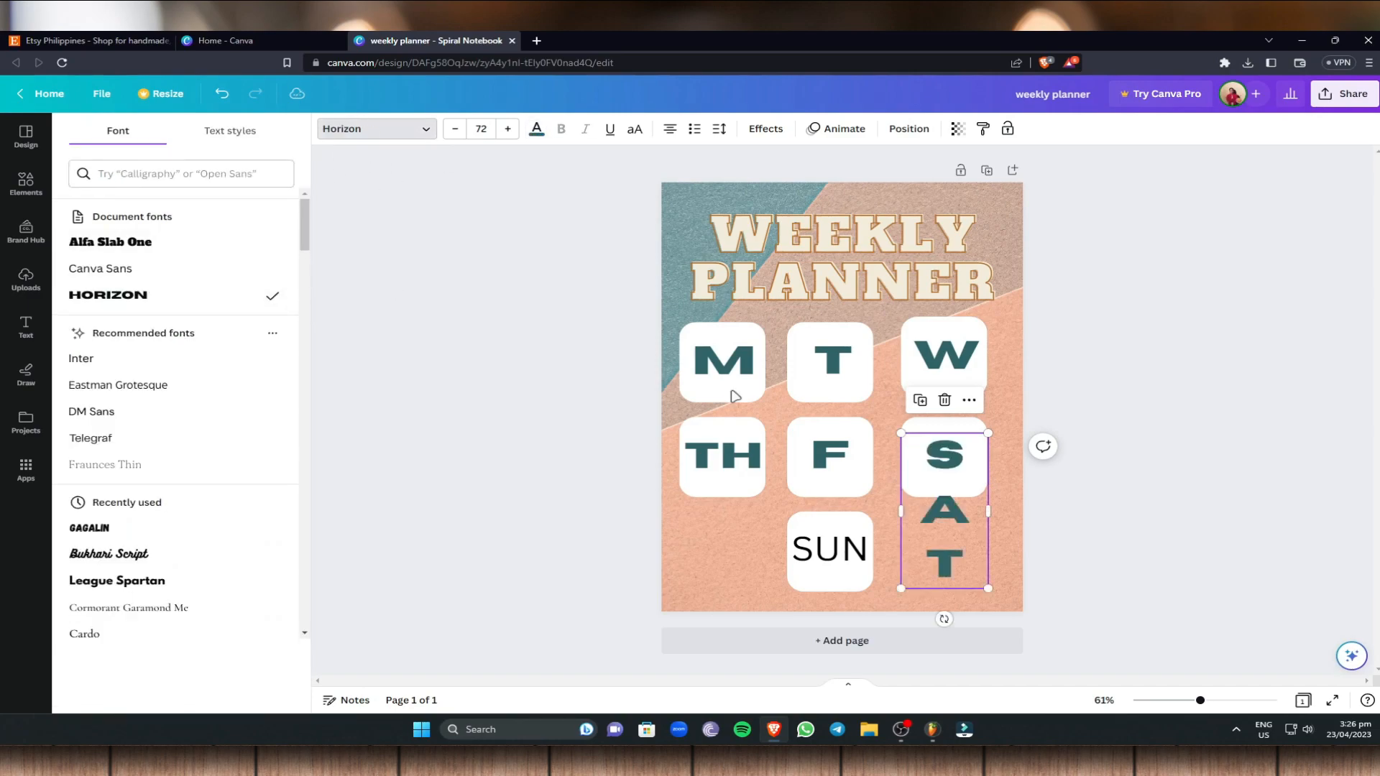
left_click_drag(989, 512, 964, 450)
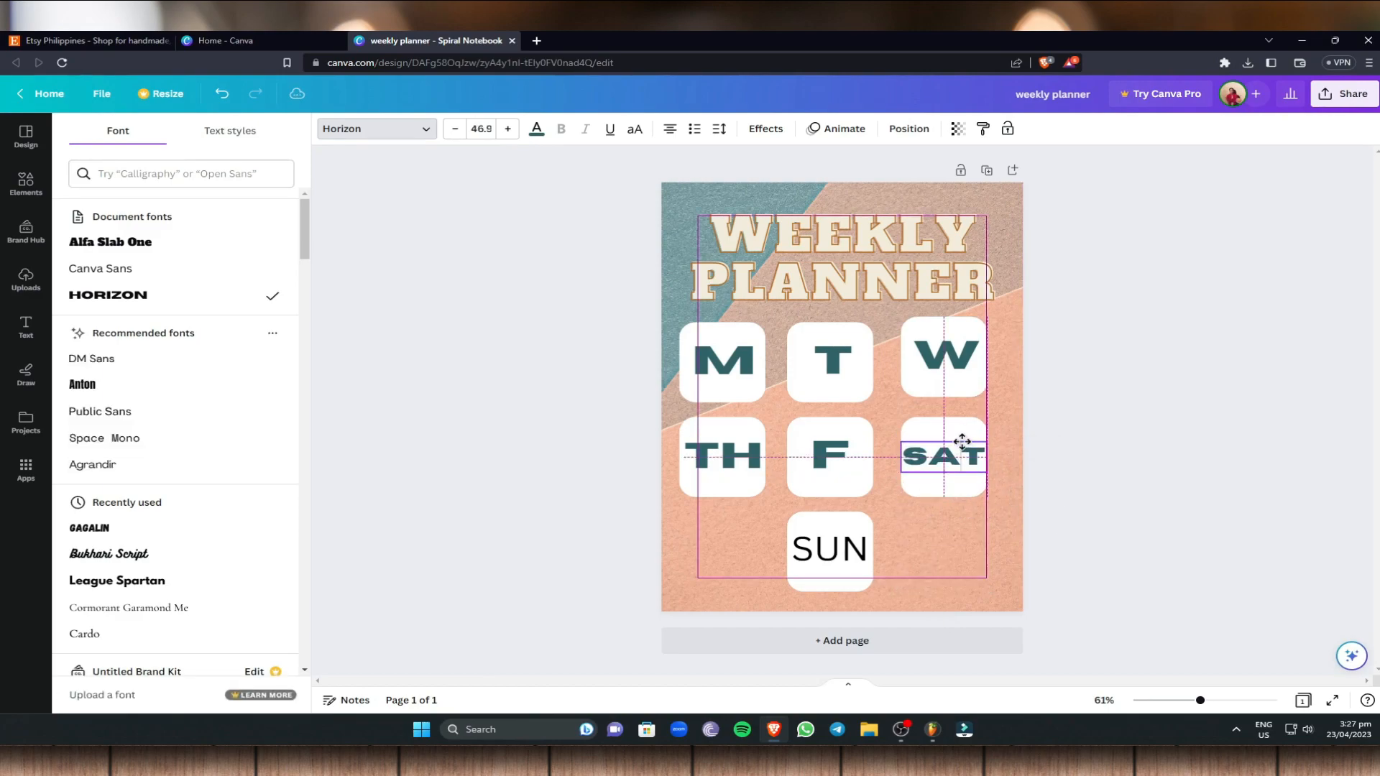
Set the SUN label to the dark teal document colour and the Horizon font
left_click(830, 550)
left_click(536, 129)
left_click(162, 209)
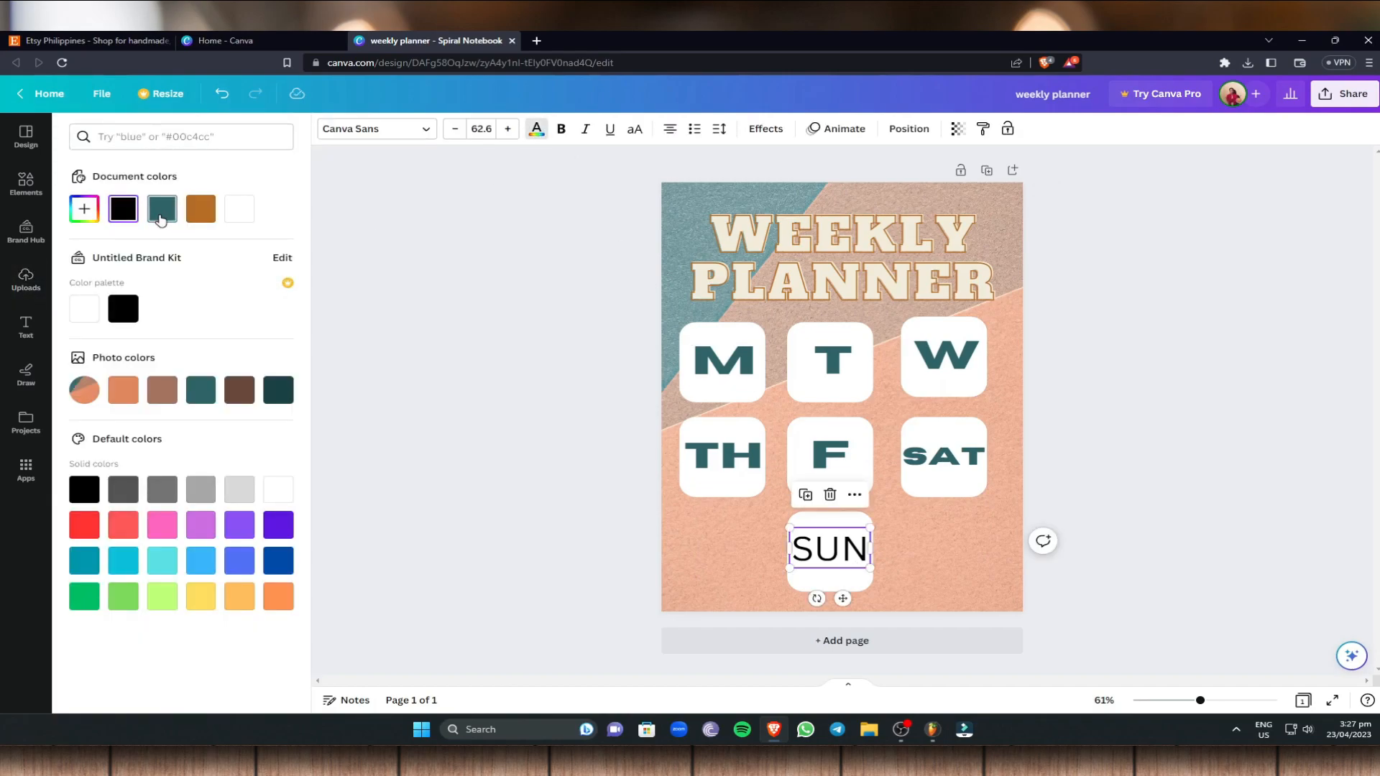
left_click(404, 129)
left_click(238, 295)
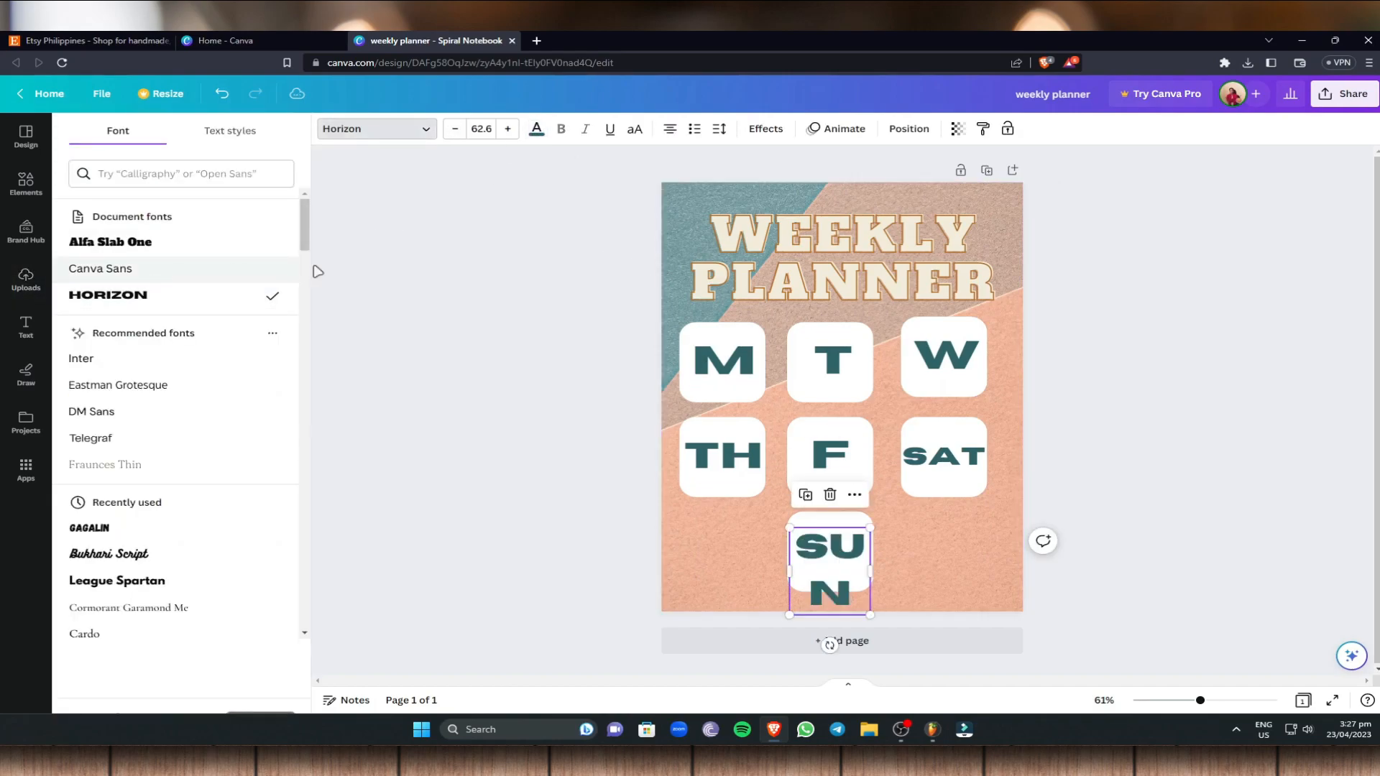
Resize the SUN label to fit one line across its square and centre it there
mouse_move(871, 573)
left_mouse_down()
mouse_move(914, 569)
mouse_move(859, 535)
mouse_move(874, 566)
left_mouse_up()
left_click(1121, 496)
left_click(835, 555)
left_click(839, 546)
left_click_drag(830, 538, 833, 539)
left_click(1072, 520)
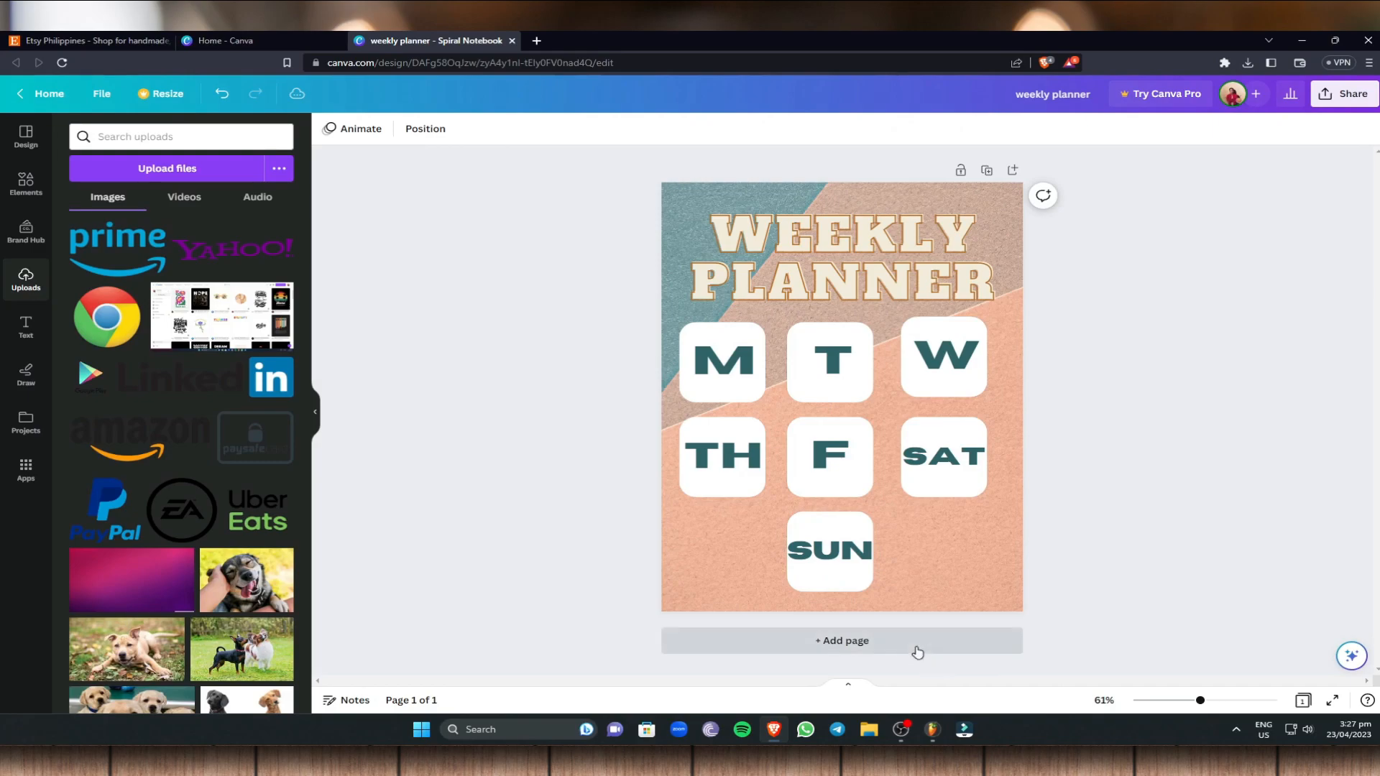
Duplicate the planner page and delete the SUN label and its square from the copy
left_click(991, 170)
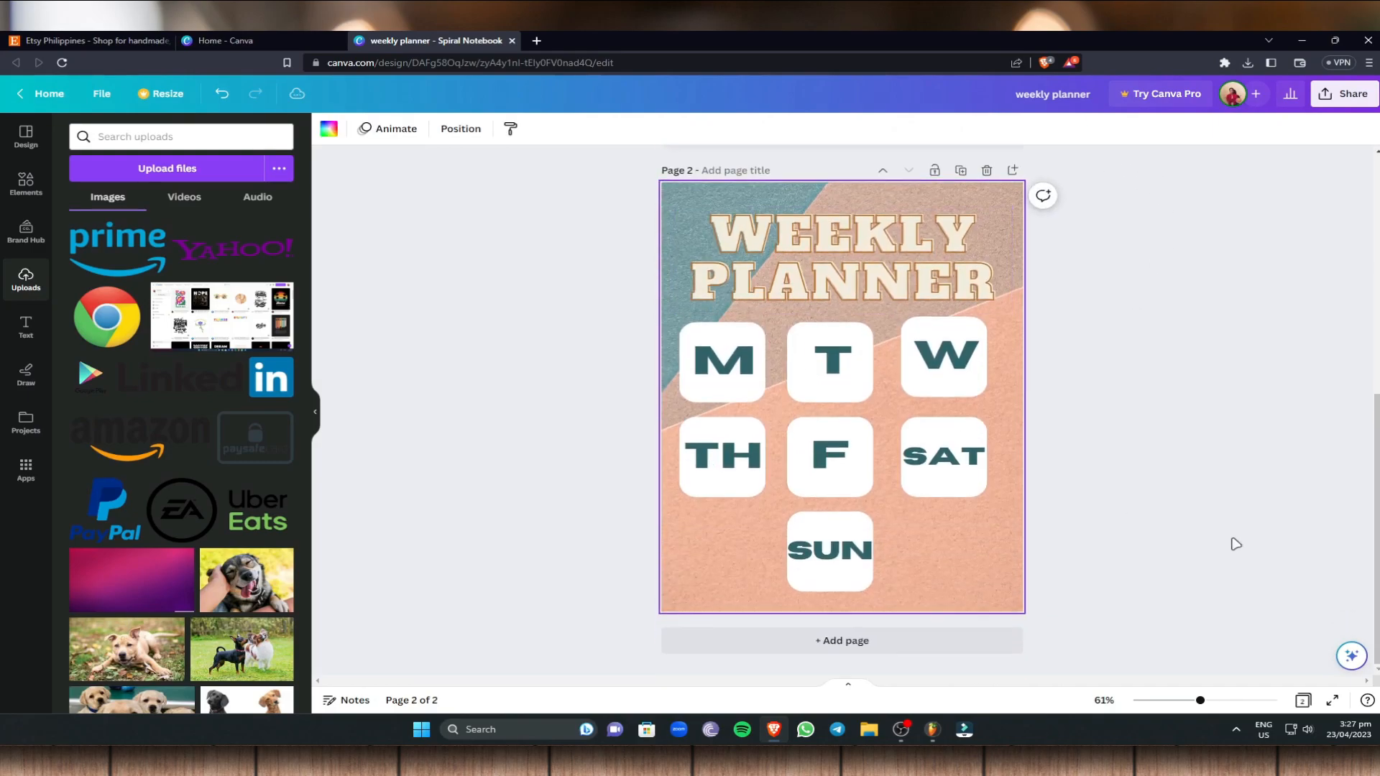
left_click(861, 554)
key("Delete")
left_click(852, 570)
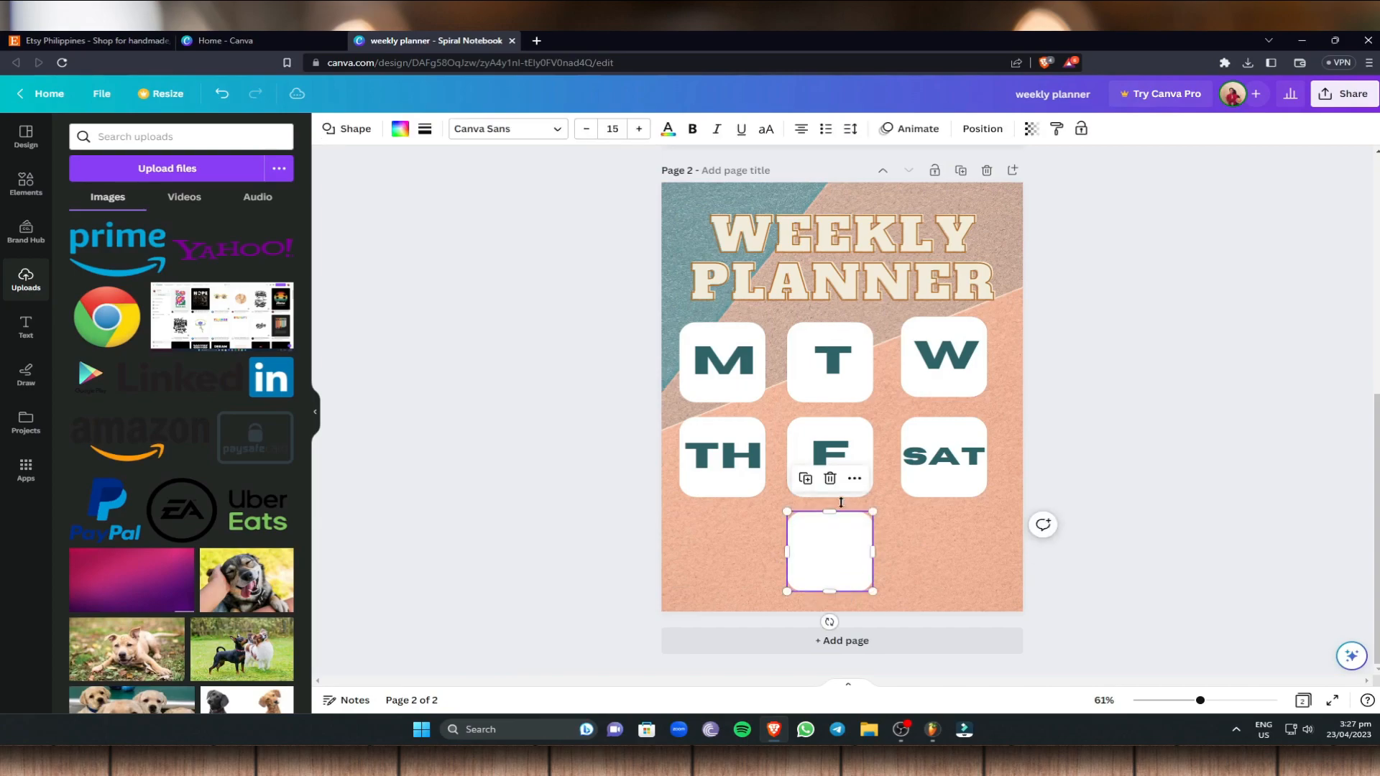
key("Delete")
Delete the TH, F and SAT labels and their squares from the second row on page 2
left_click(830, 486)
key("Delete")
left_click(823, 463)
left_click(732, 464)
key("Delete")
left_click(728, 486)
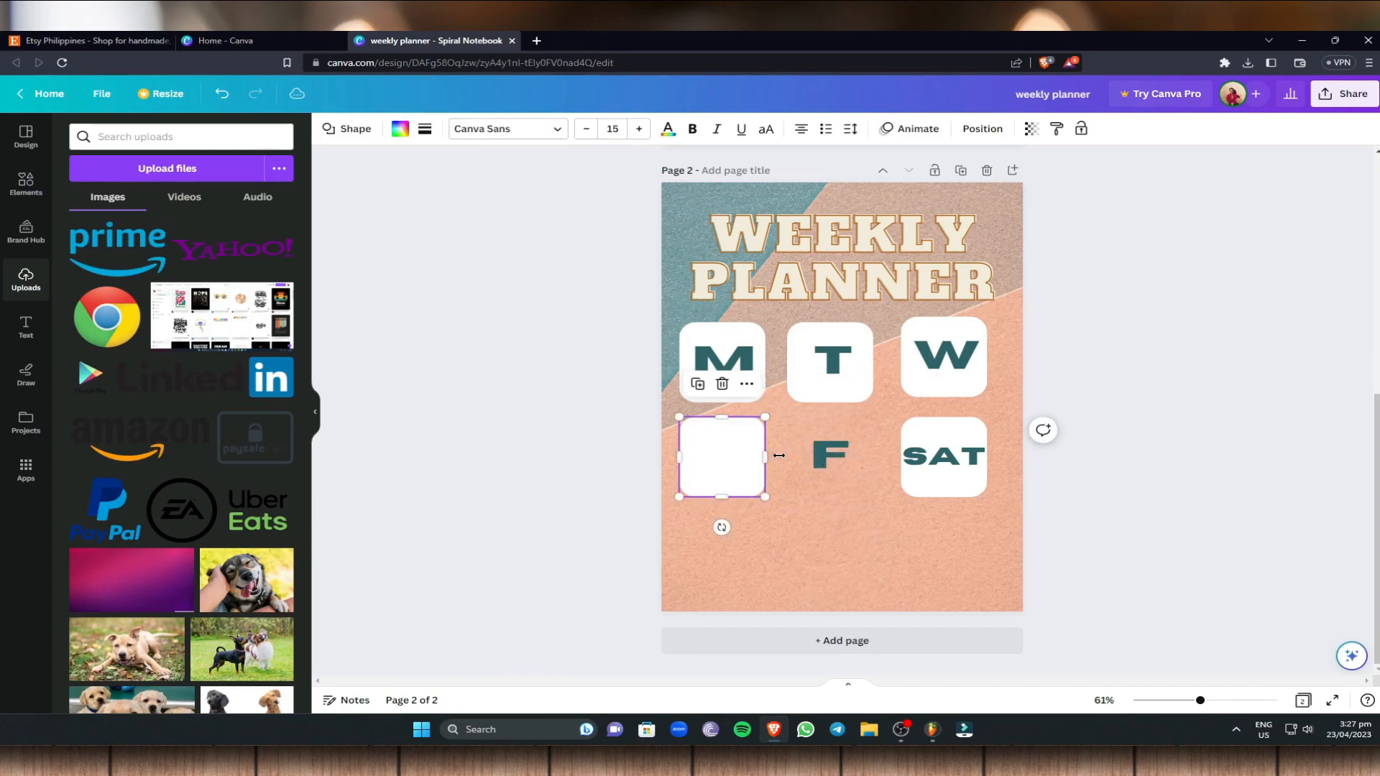
key("Delete")
left_click(831, 458)
key("Delete")
left_click(931, 460)
key("Delete")
left_click(937, 481)
Delete the M, T and W labels, their squares and the WEEKLY PLANNER title from page 2, leaving only the background
left_click(939, 379)
key("Delete")
left_click(832, 378)
key("Delete")
left_click(839, 364)
key("Delete")
left_click(744, 370)
key("Delete")
left_click(723, 367)
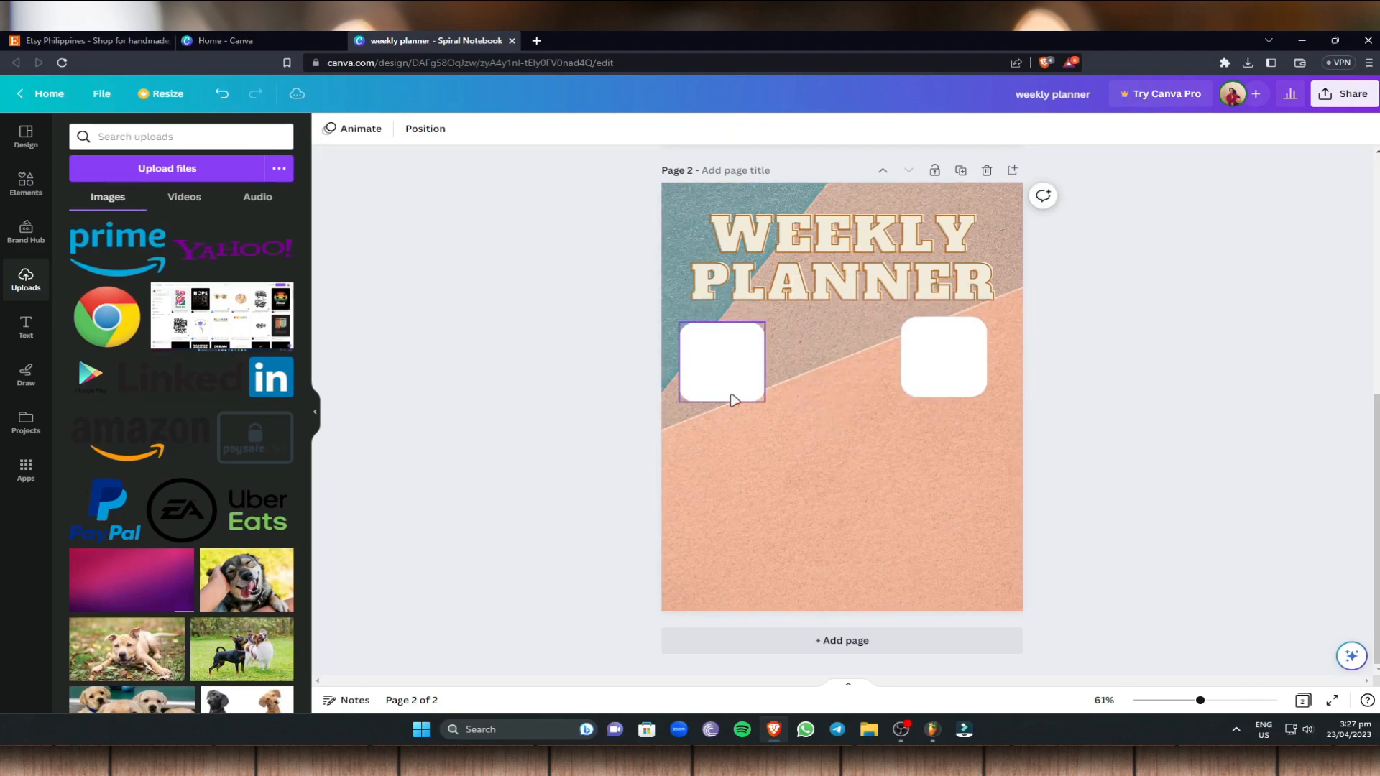
key("Delete")
left_click(982, 381)
key("Delete")
left_click(870, 291)
key("Delete")
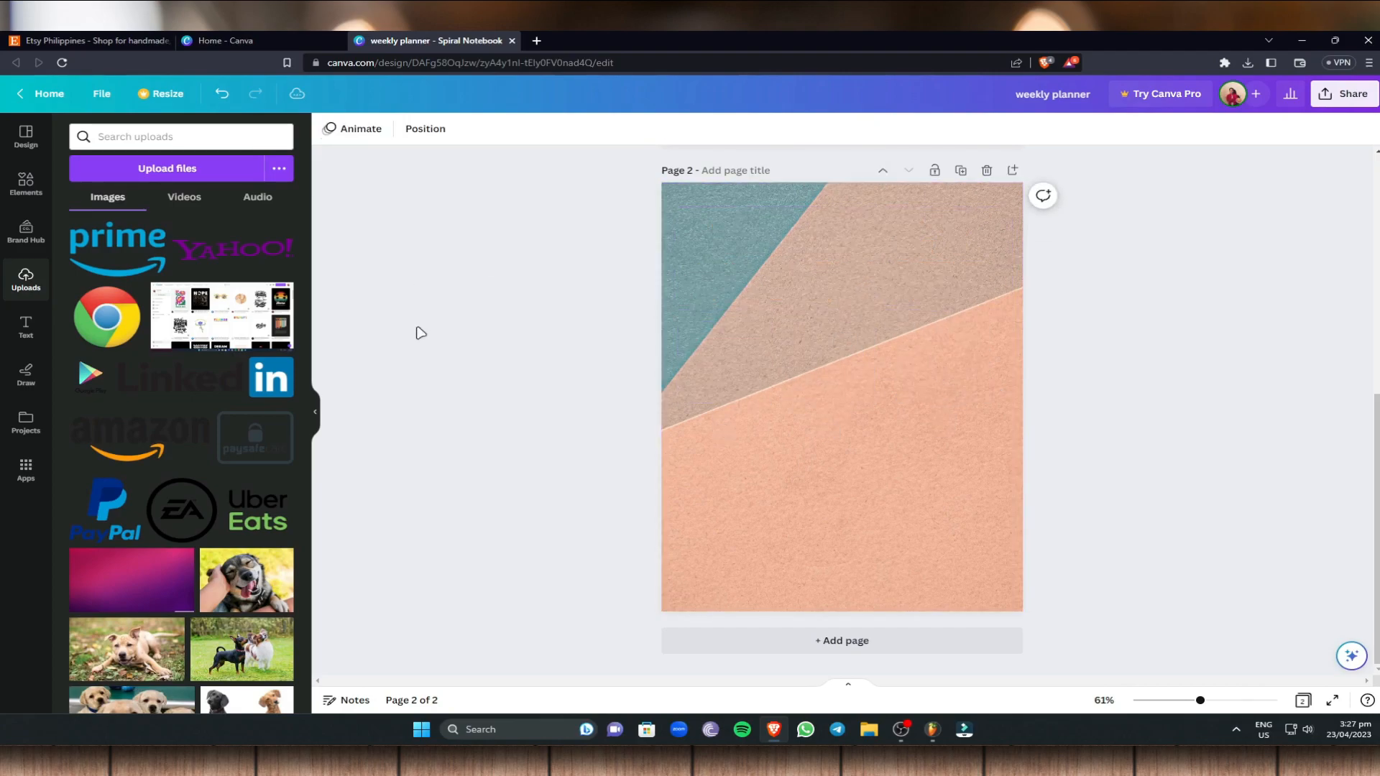
scroll(719, 259, "up", 4)
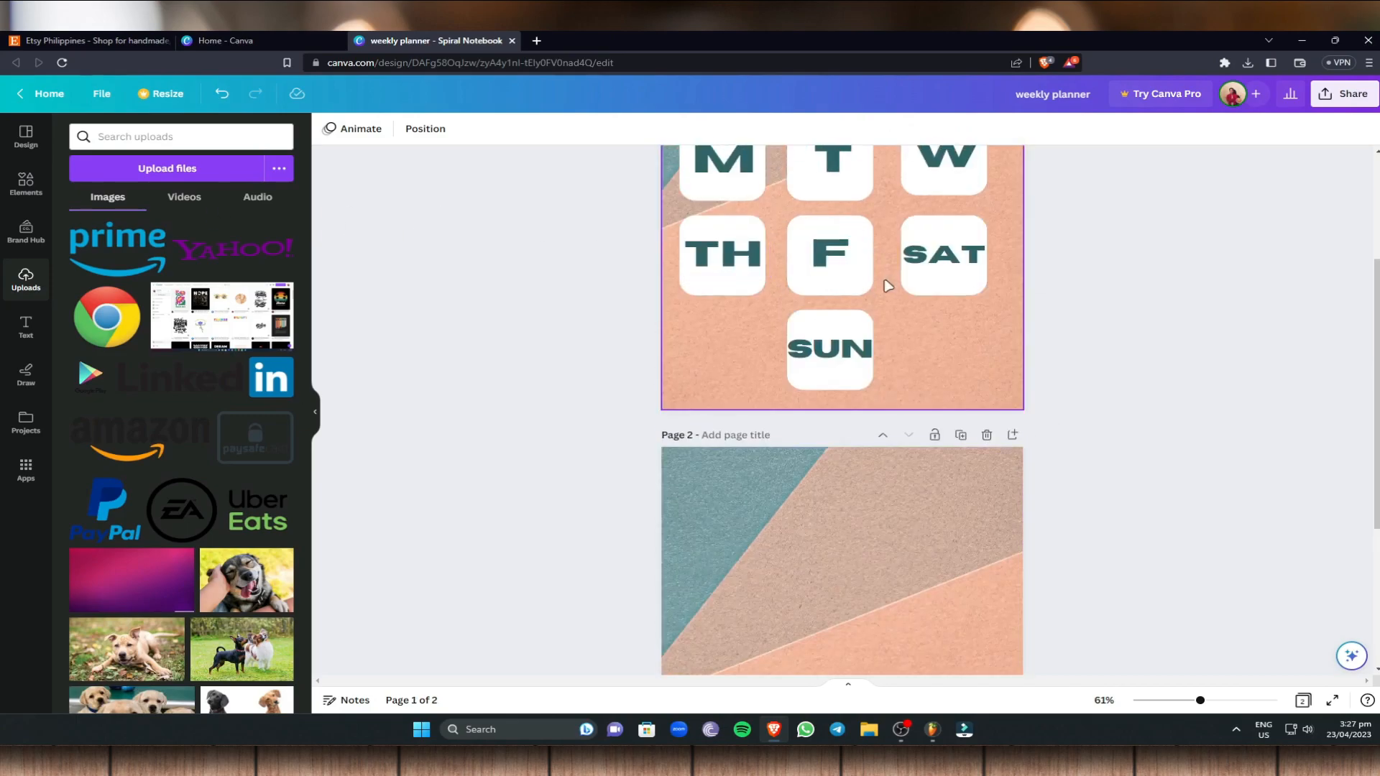
scroll(849, 338, "up", 1)
key("ctrl+z")
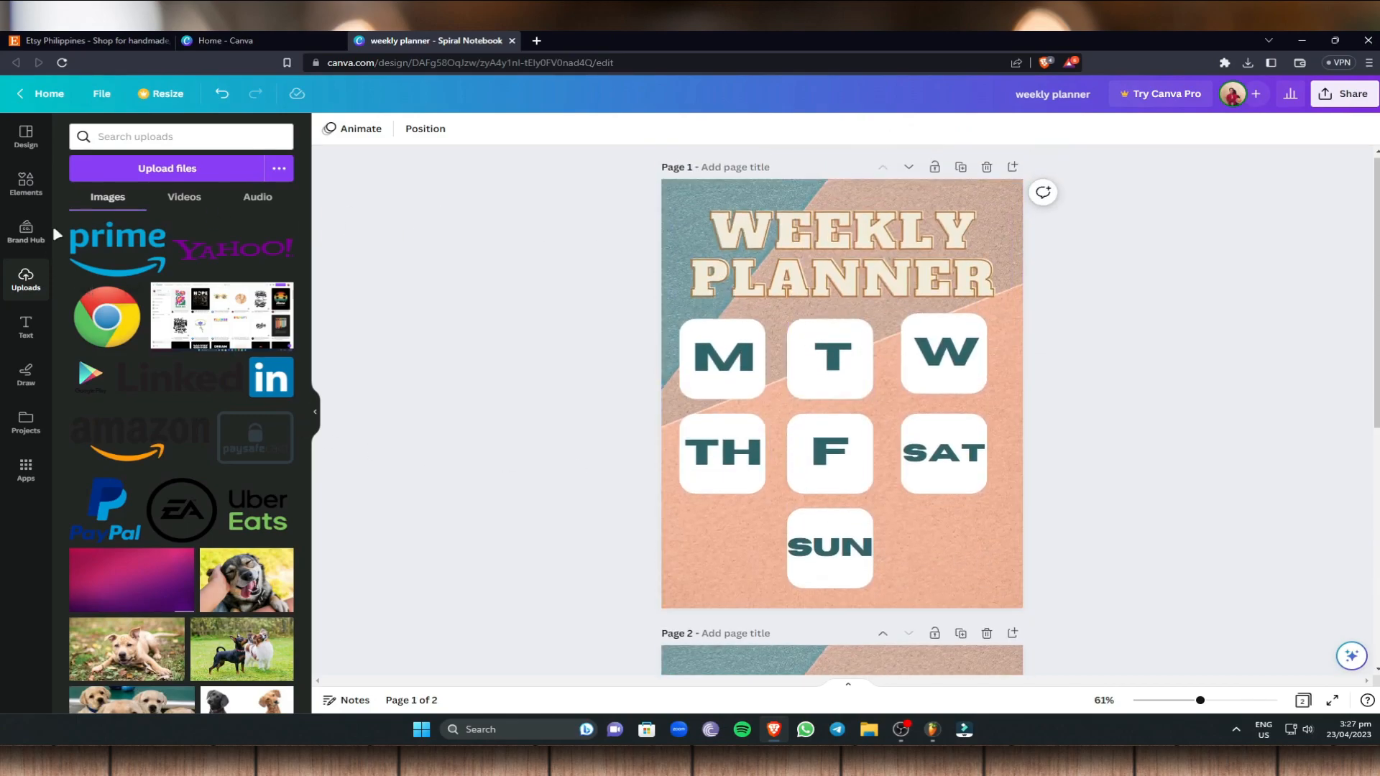
scroll(791, 403, "down", 3)
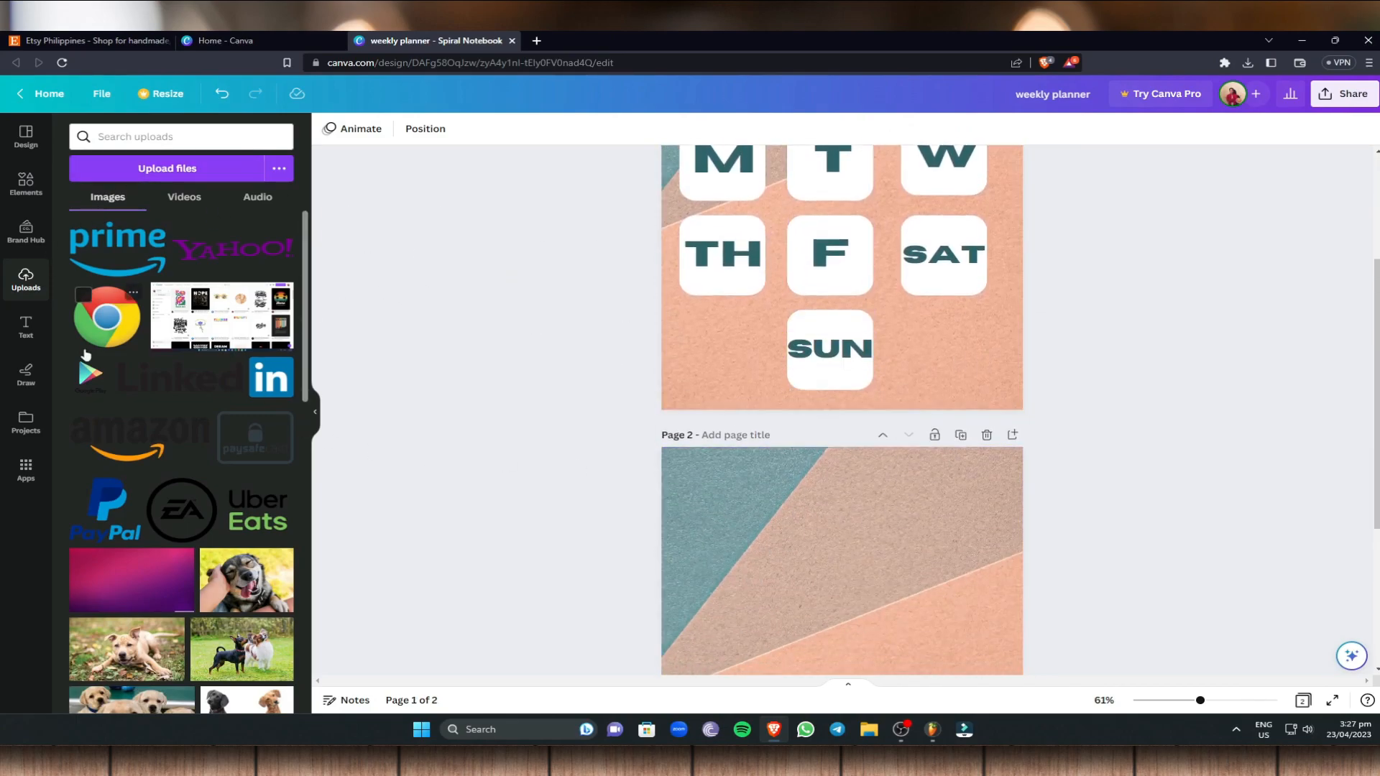
Add a text box on the upper part of page 2 and replace its placeholder text with MONDAY
left_click(28, 334)
left_click(194, 173)
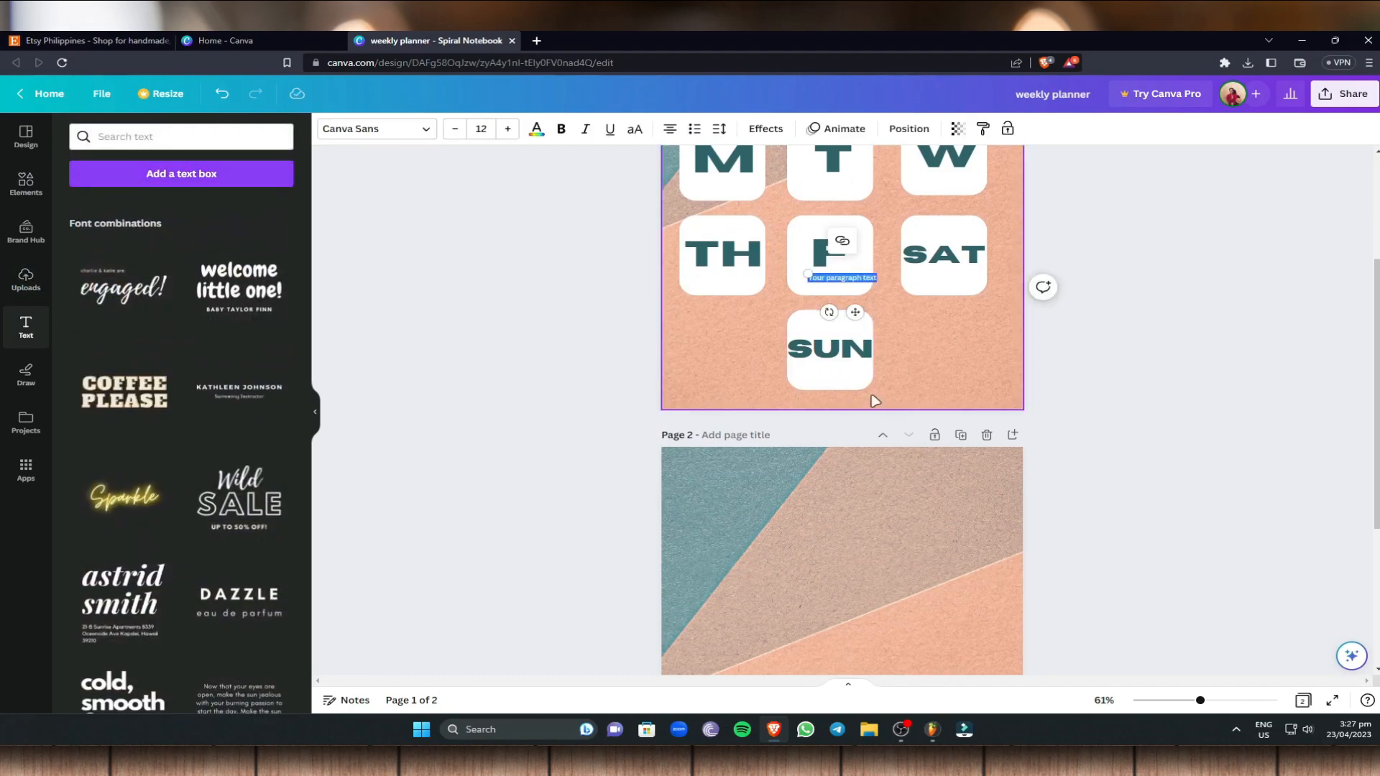
left_click_drag(850, 282, 842, 523)
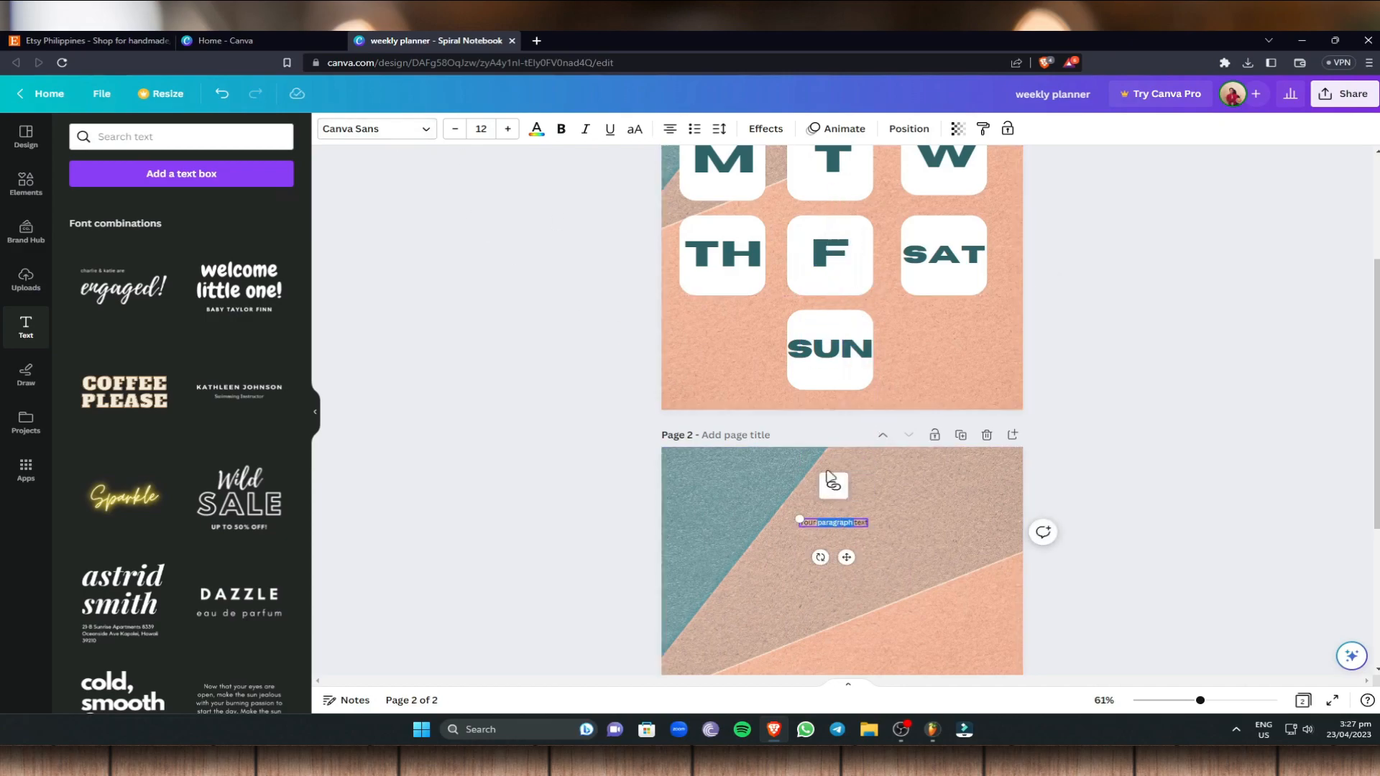
key("BackSpace")
key("BackSpace")
key("BackSpace")
key("BackSpace")
key("BackSpace")
key("BackSpace")
key("BackSpace")
key("BackSpace")
key("BackSpace")
key("BackSpace")
key("BackSpace")
key("BackSpace")
key("BackSpace")
key("BackSpace")
type("MONDAY")
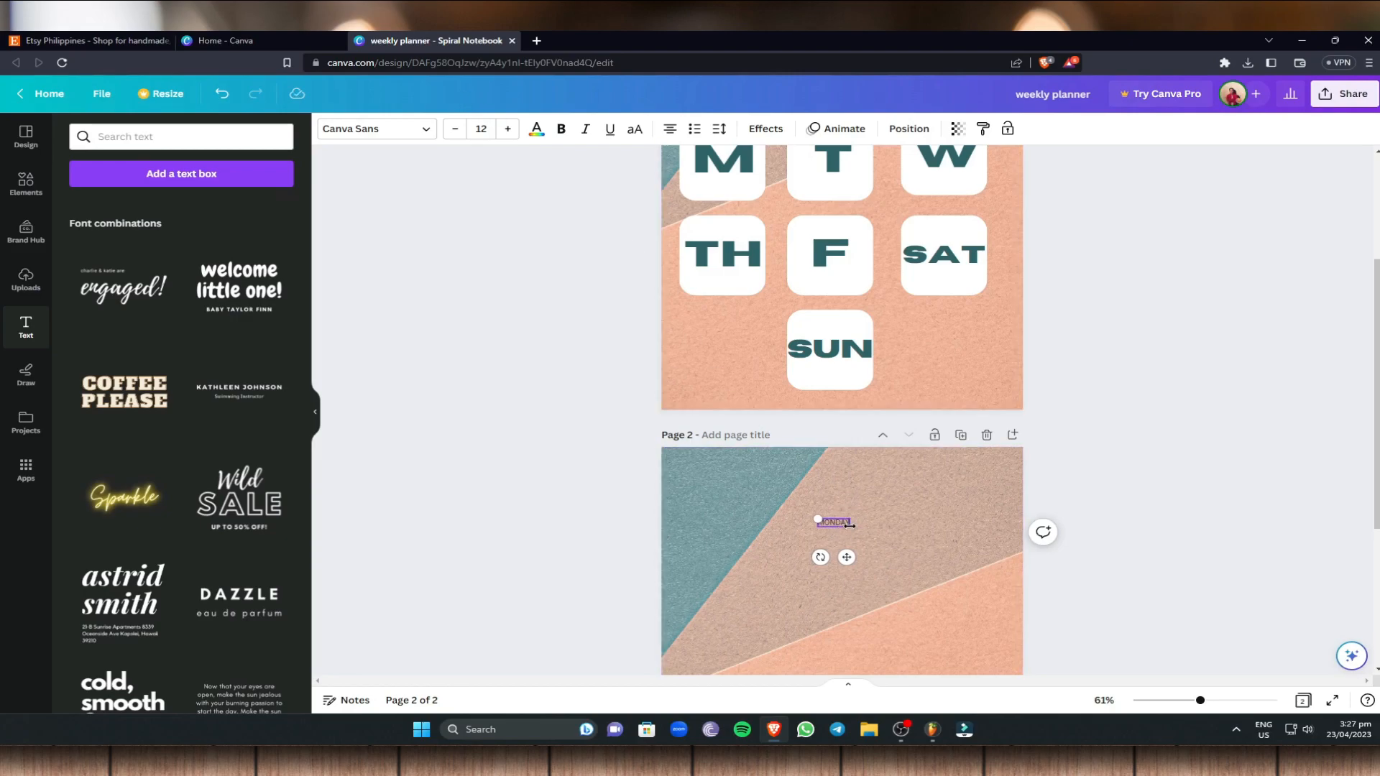
Enlarge the MONDAY text to about size 84.1 at the top of page 2 and set its font to Horizon
left_click_drag(818, 520, 745, 501)
left_click_drag(849, 525, 968, 555)
left_click_drag(894, 498, 882, 464)
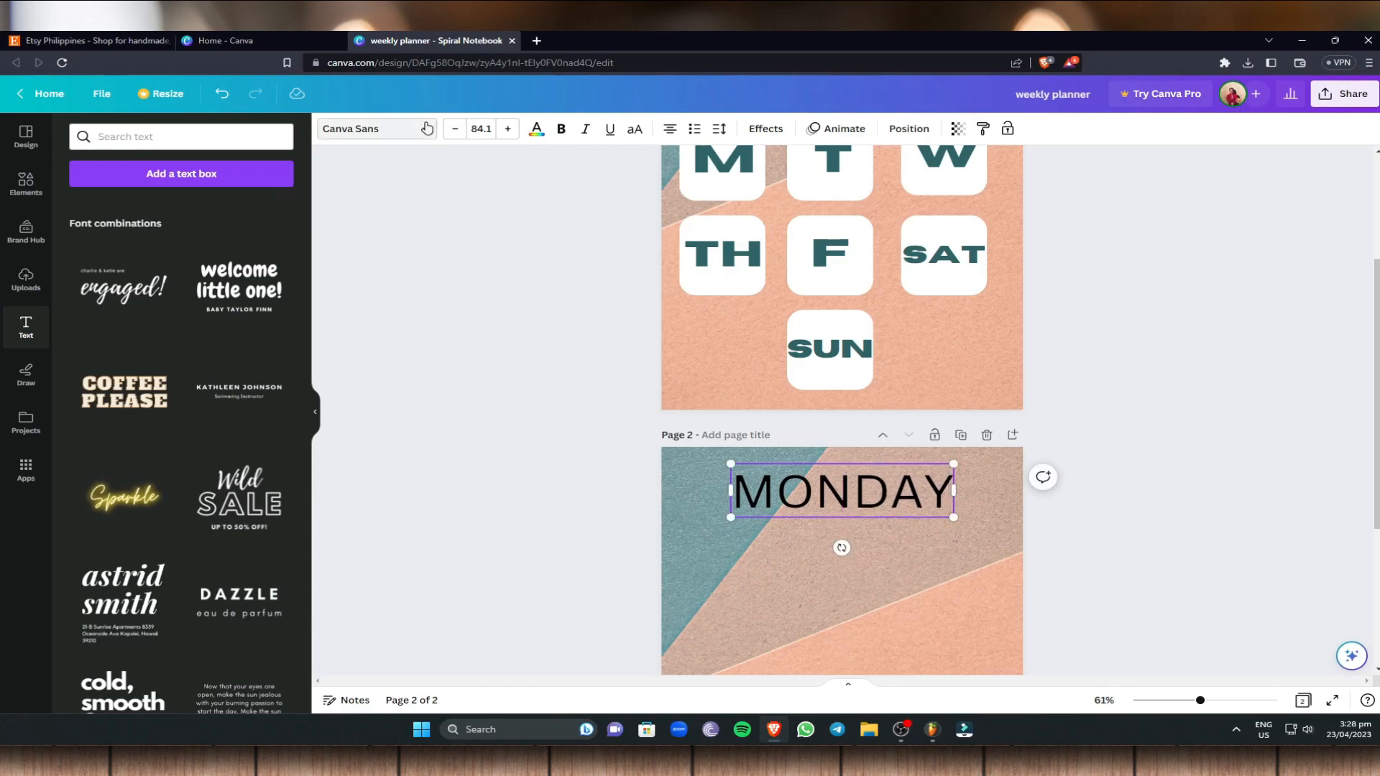
left_click(427, 128)
left_click(115, 294)
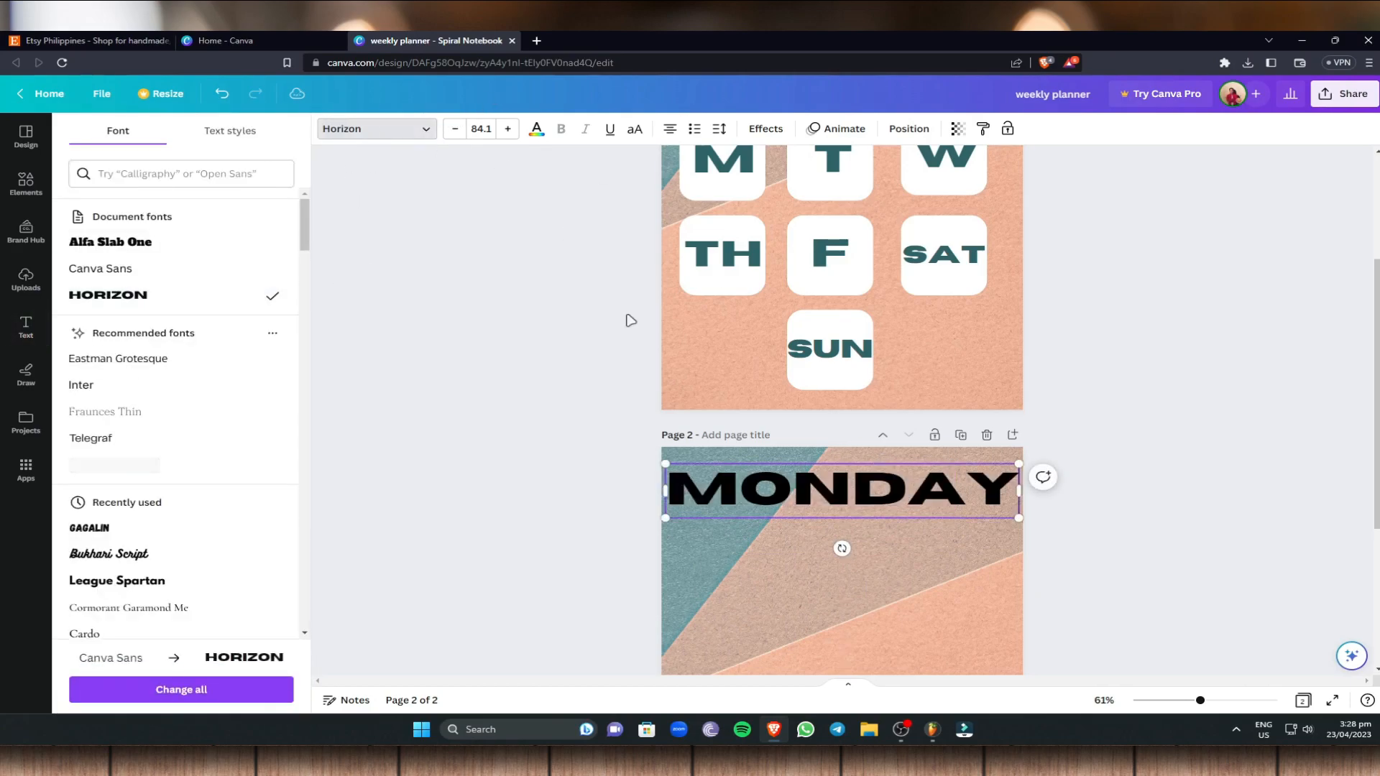
left_click_drag(1021, 493, 1023, 493)
Recolour the whole MONDAY title with the document's dark teal and adjust its position across the top of page 2
left_click(536, 129)
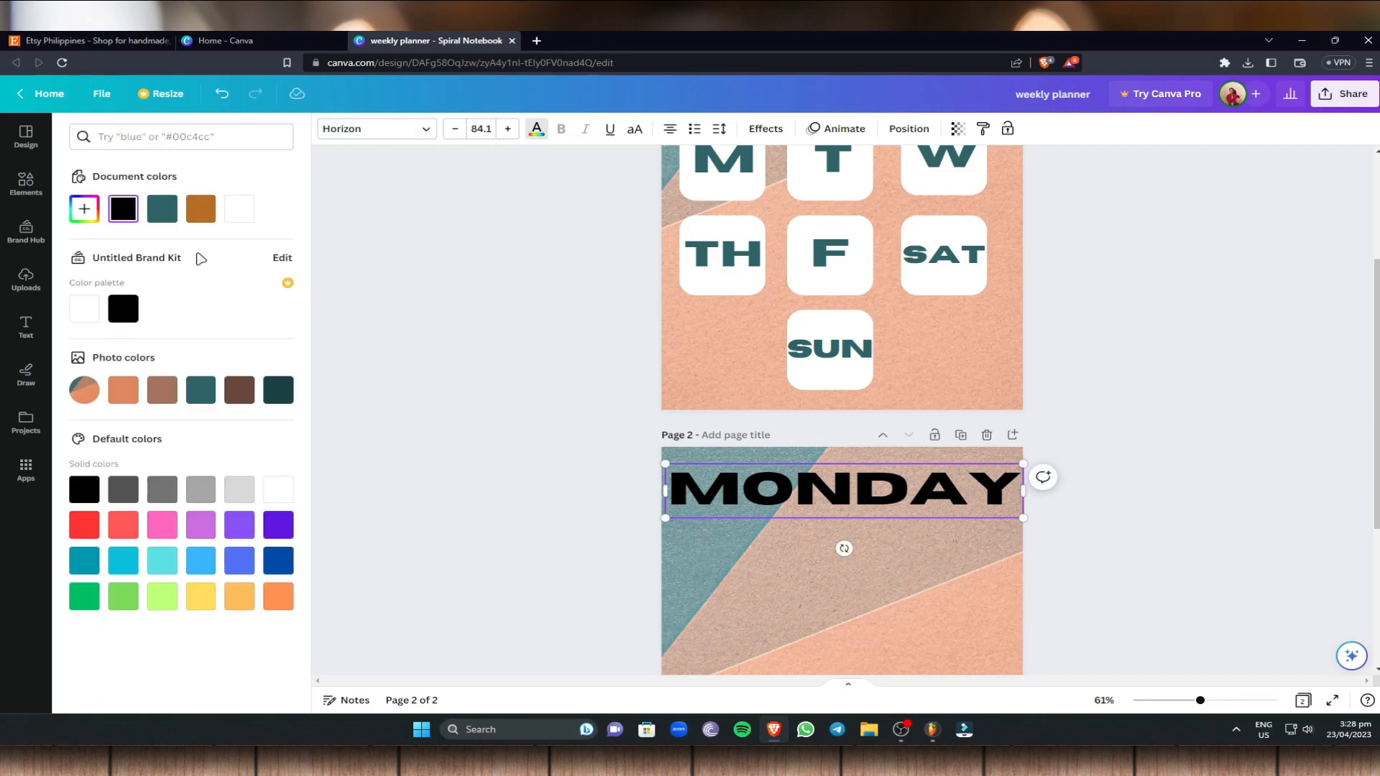
left_click(163, 210)
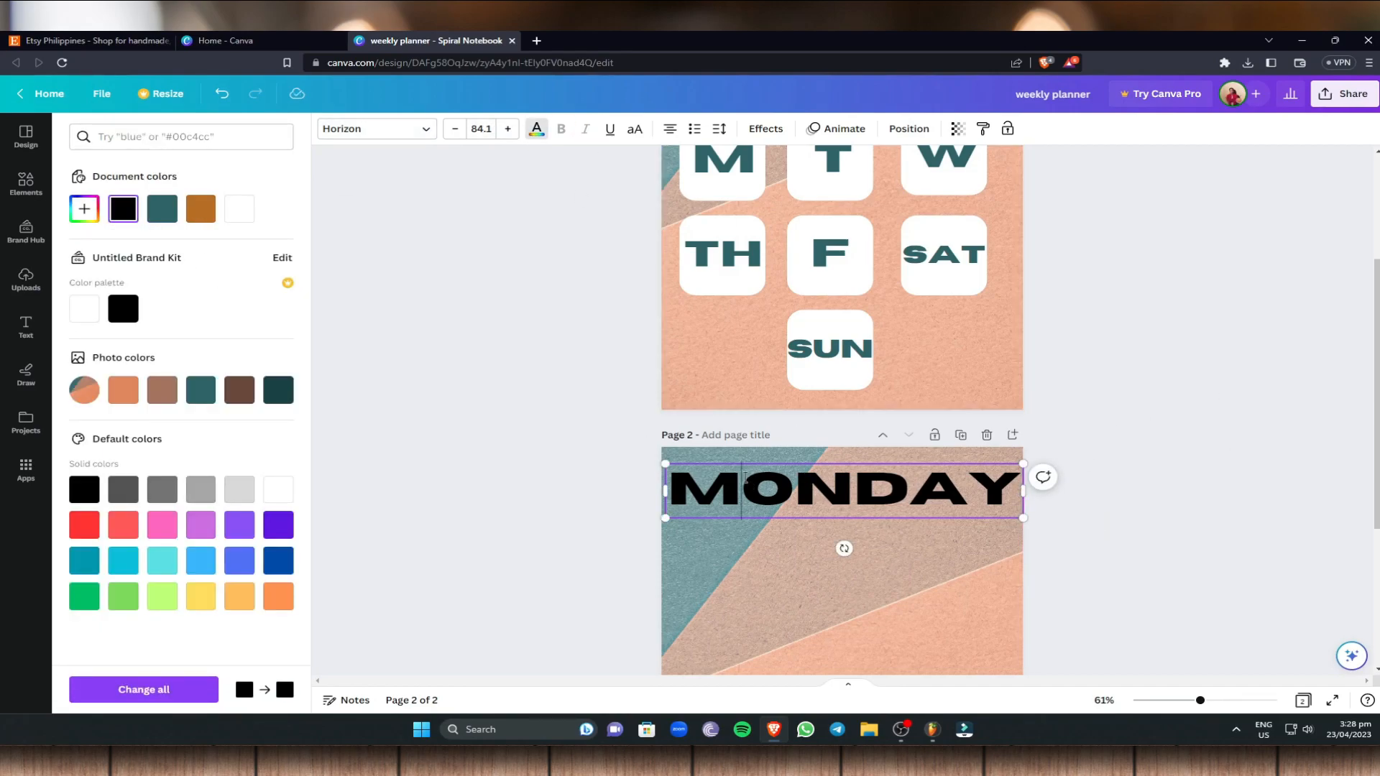
left_click_drag(674, 482, 1022, 491)
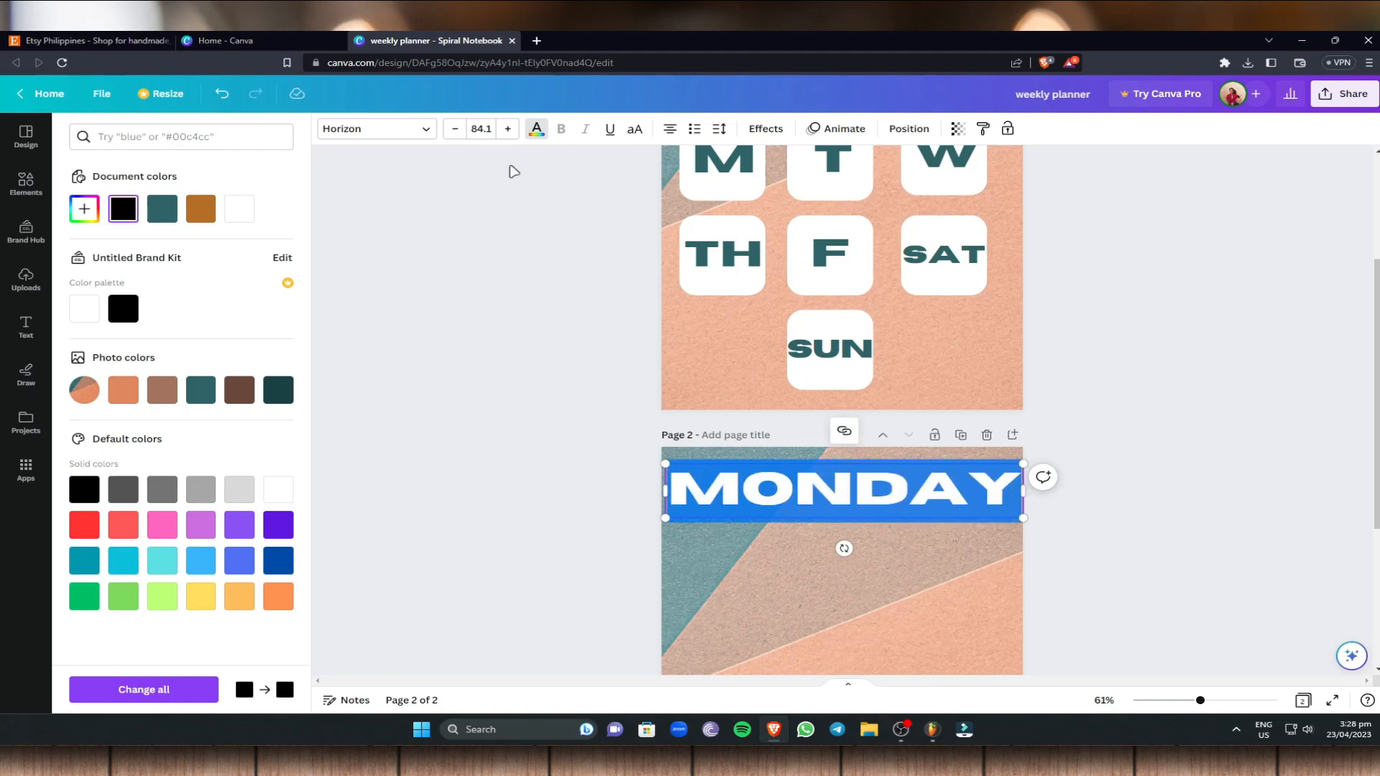
left_click(1261, 450)
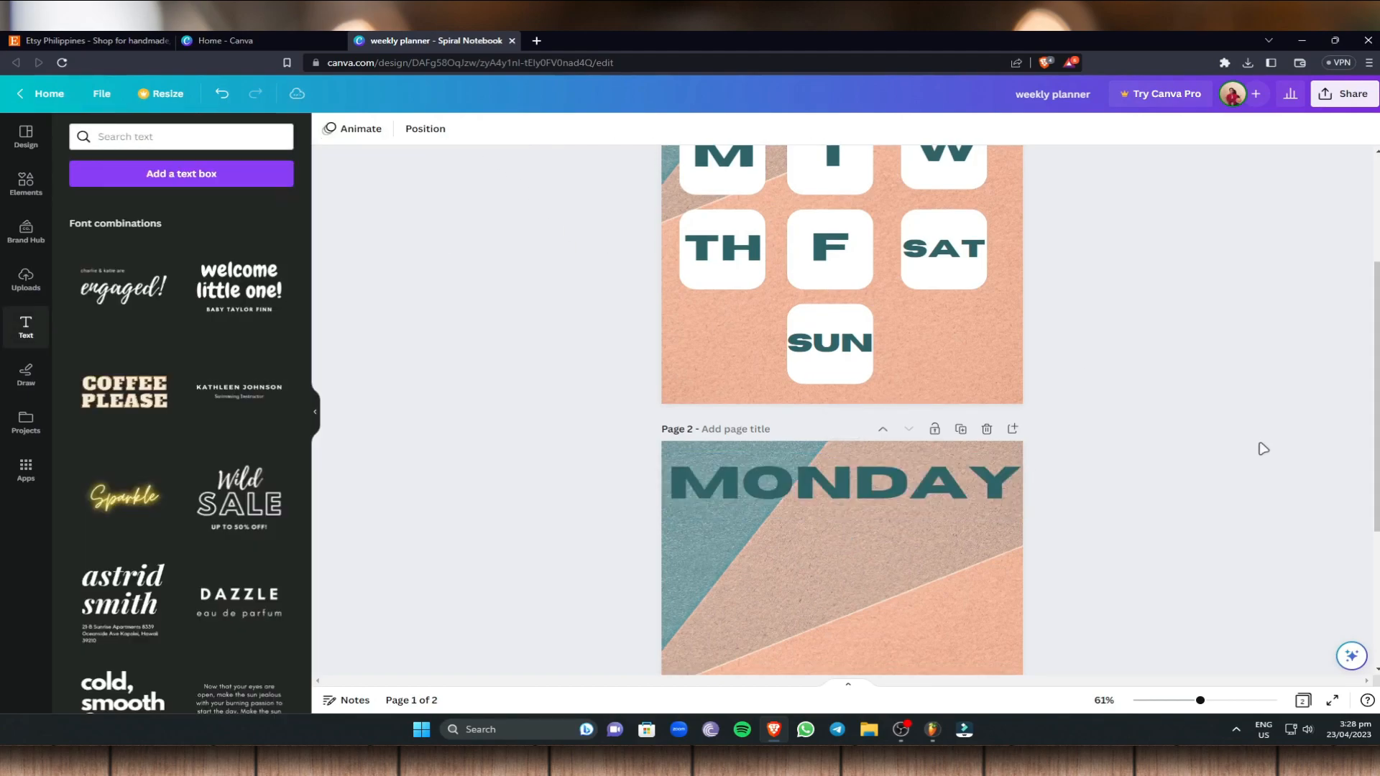
left_click(828, 491)
left_click_drag(829, 491, 836, 515)
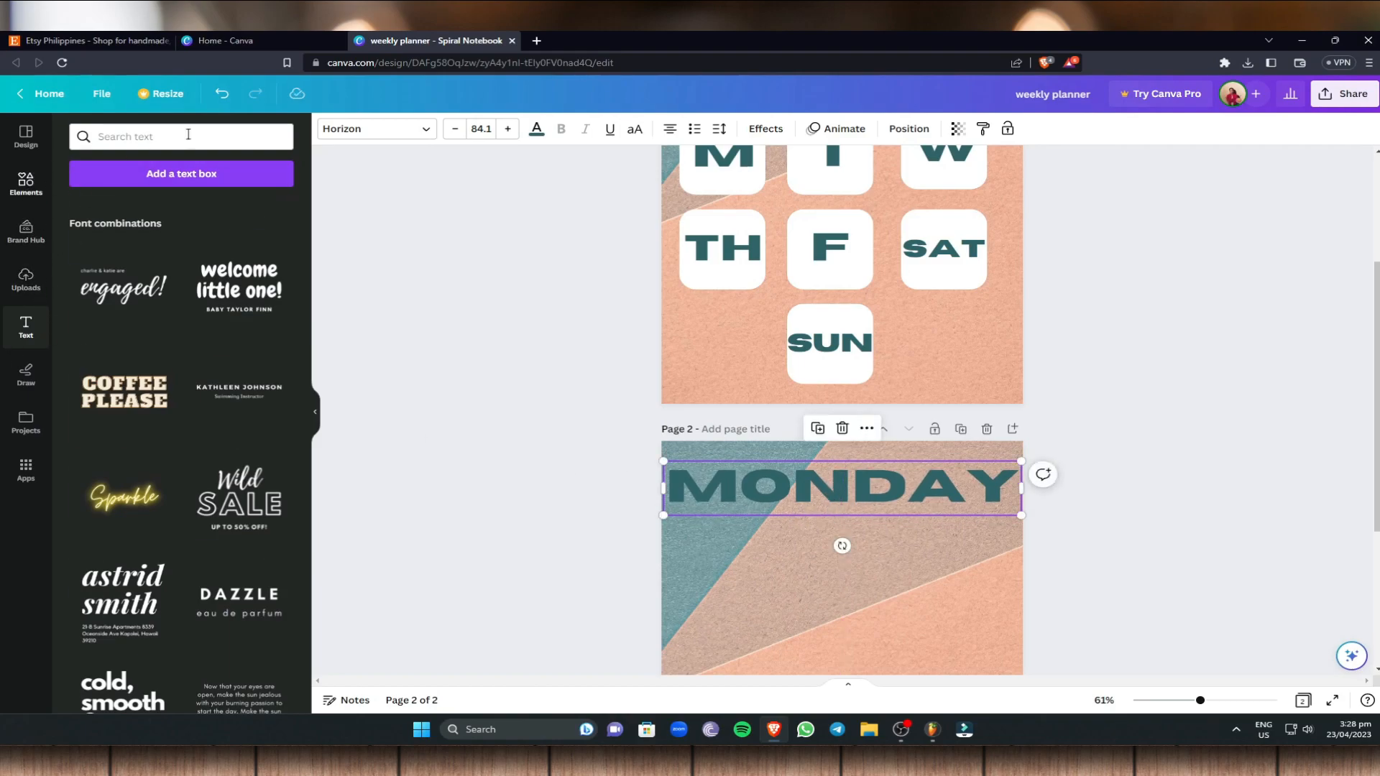
Search the elements for LINES and add the dotted line from Lines & Shapes to page 2
left_click_drag(190, 132, 118, 134)
key("BackSpace")
key("BackSpace")
key("BackSpace")
type("LINES")
key("Return")
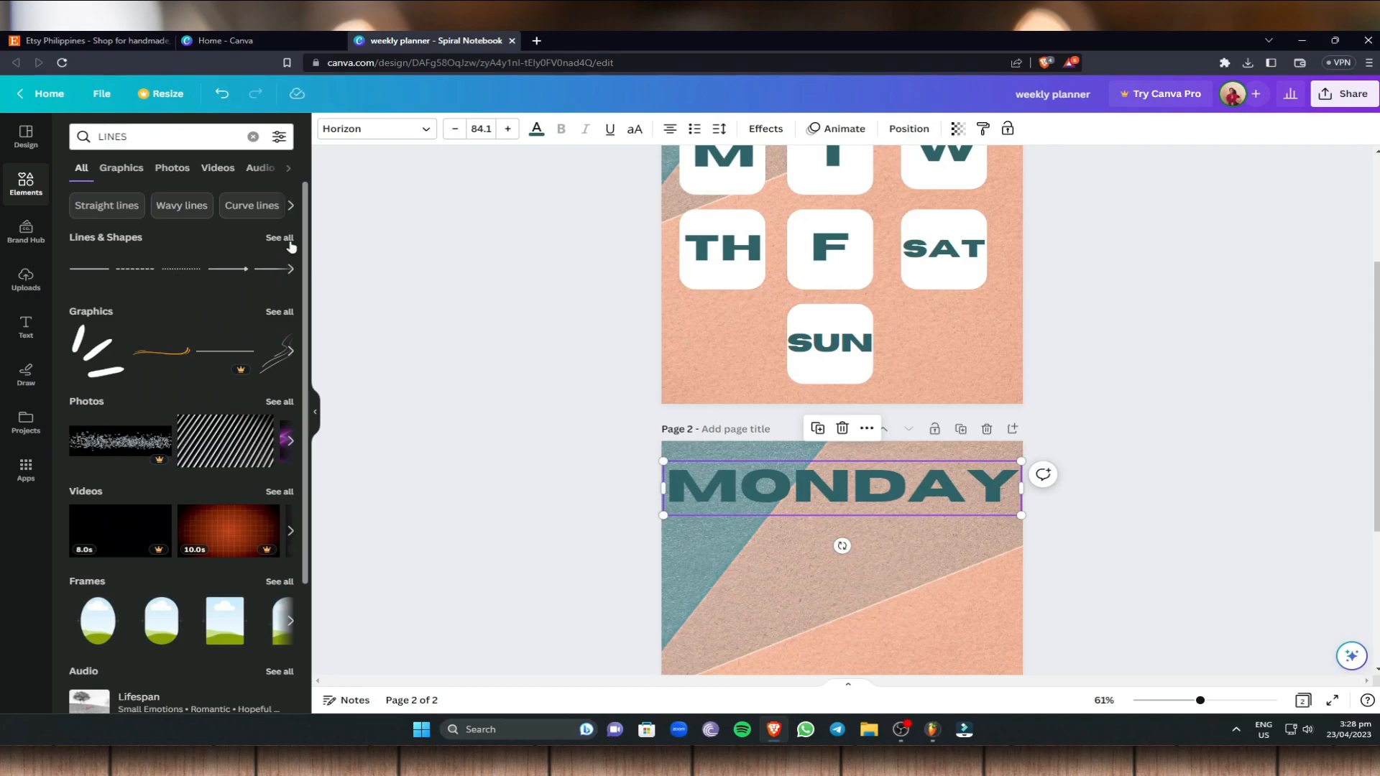
left_click(282, 237)
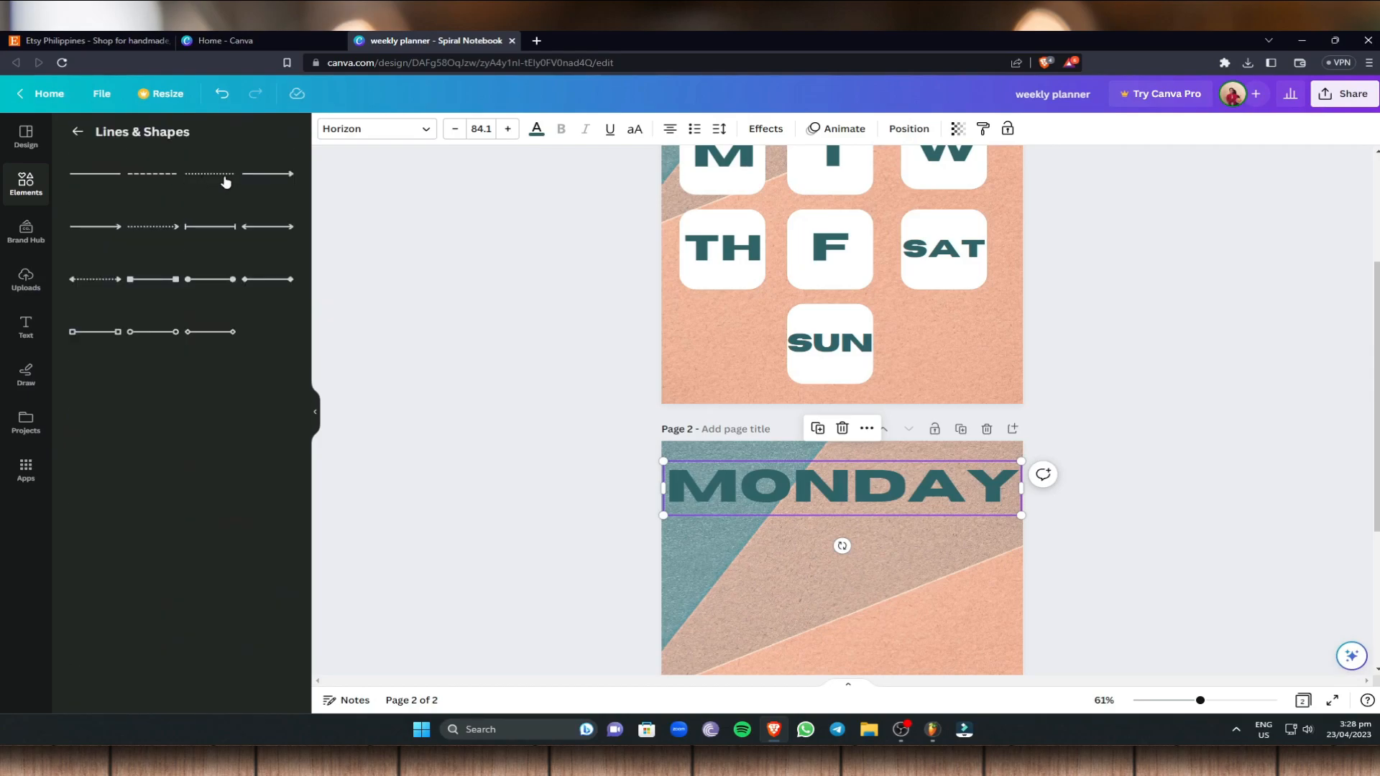
left_click(226, 182)
scroll(796, 517, "down", 3)
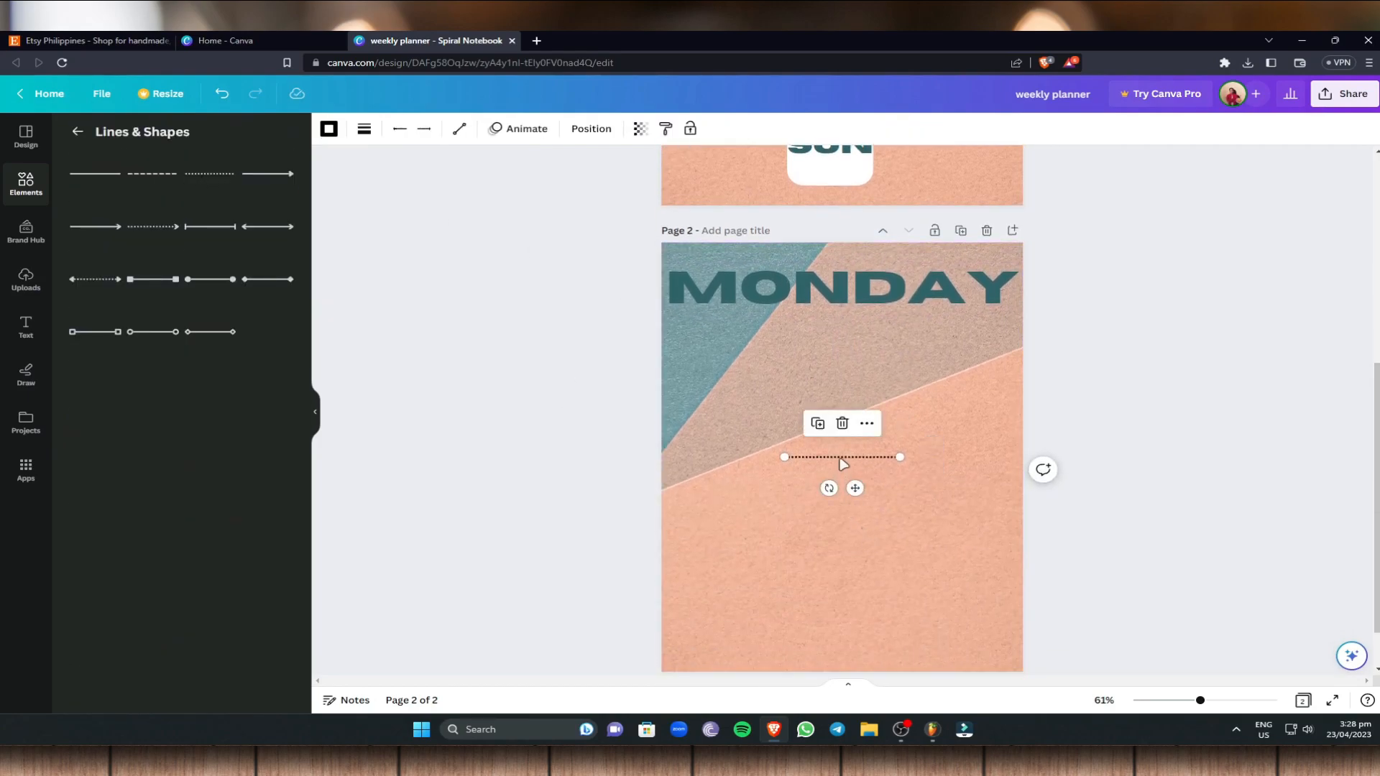
Move the dotted line directly beneath the MONDAY title and stretch it to the title's full width
left_click(1183, 422)
left_click(868, 459)
left_click_drag(868, 460, 790, 389)
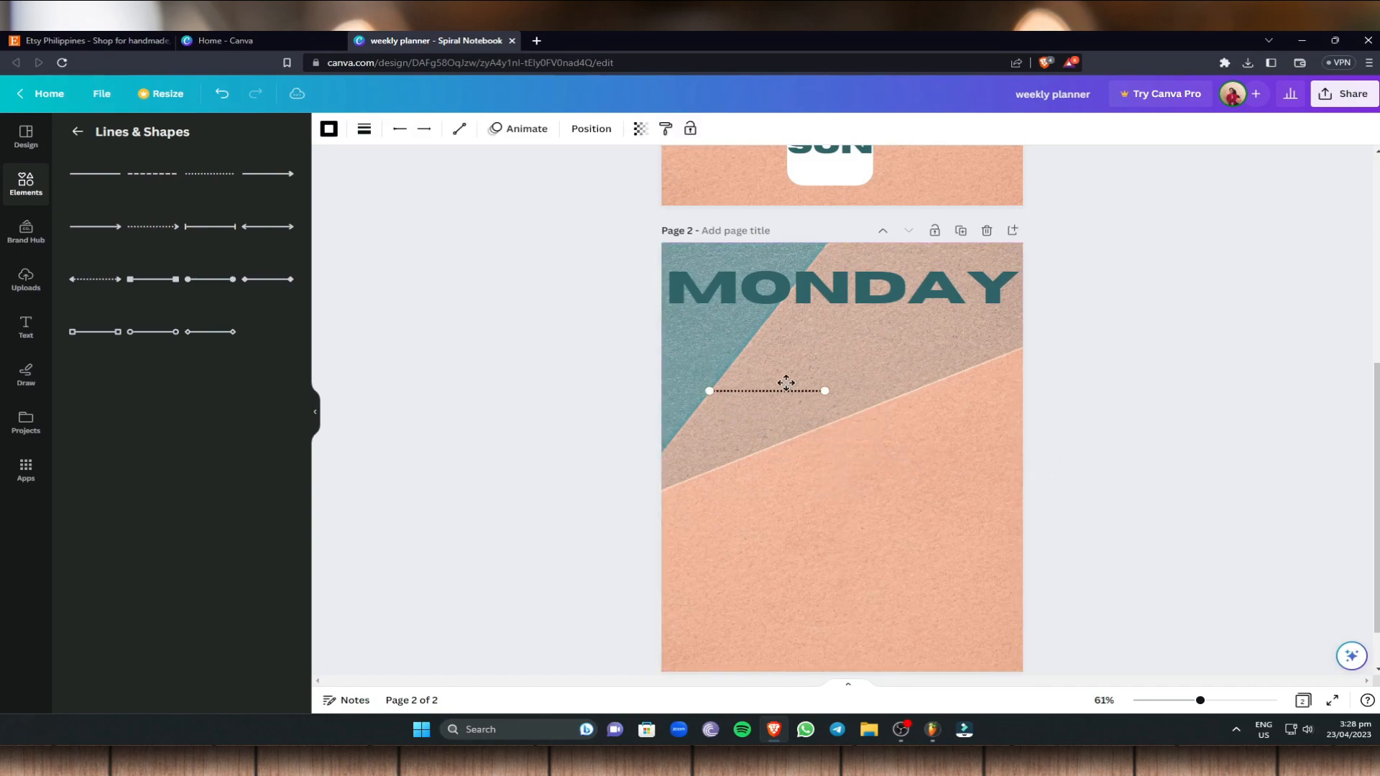
left_click_drag(748, 319, 989, 314)
left_click(1131, 315)
left_click(1205, 302)
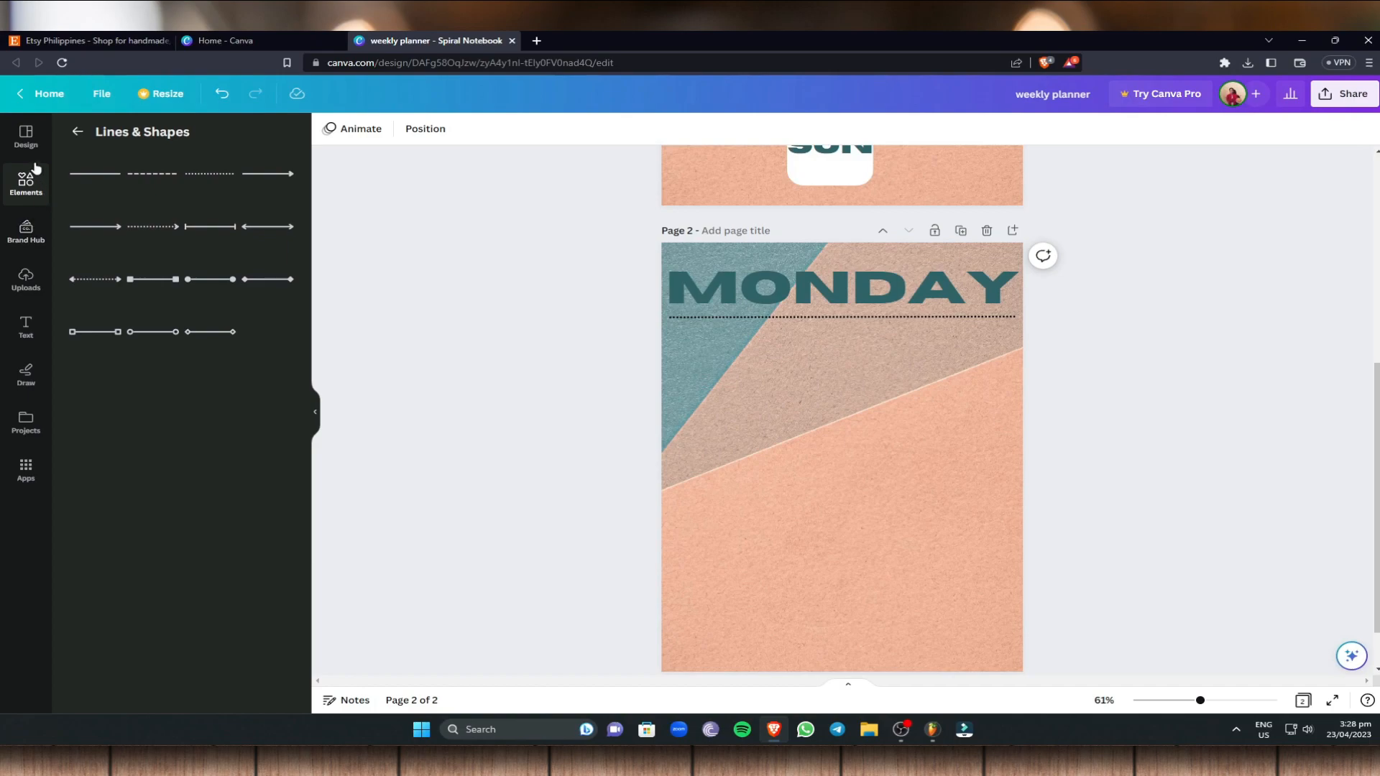
Search the elements for page and add the cream torn-paper graphic with navy tape strips to page 2
left_click(19, 189)
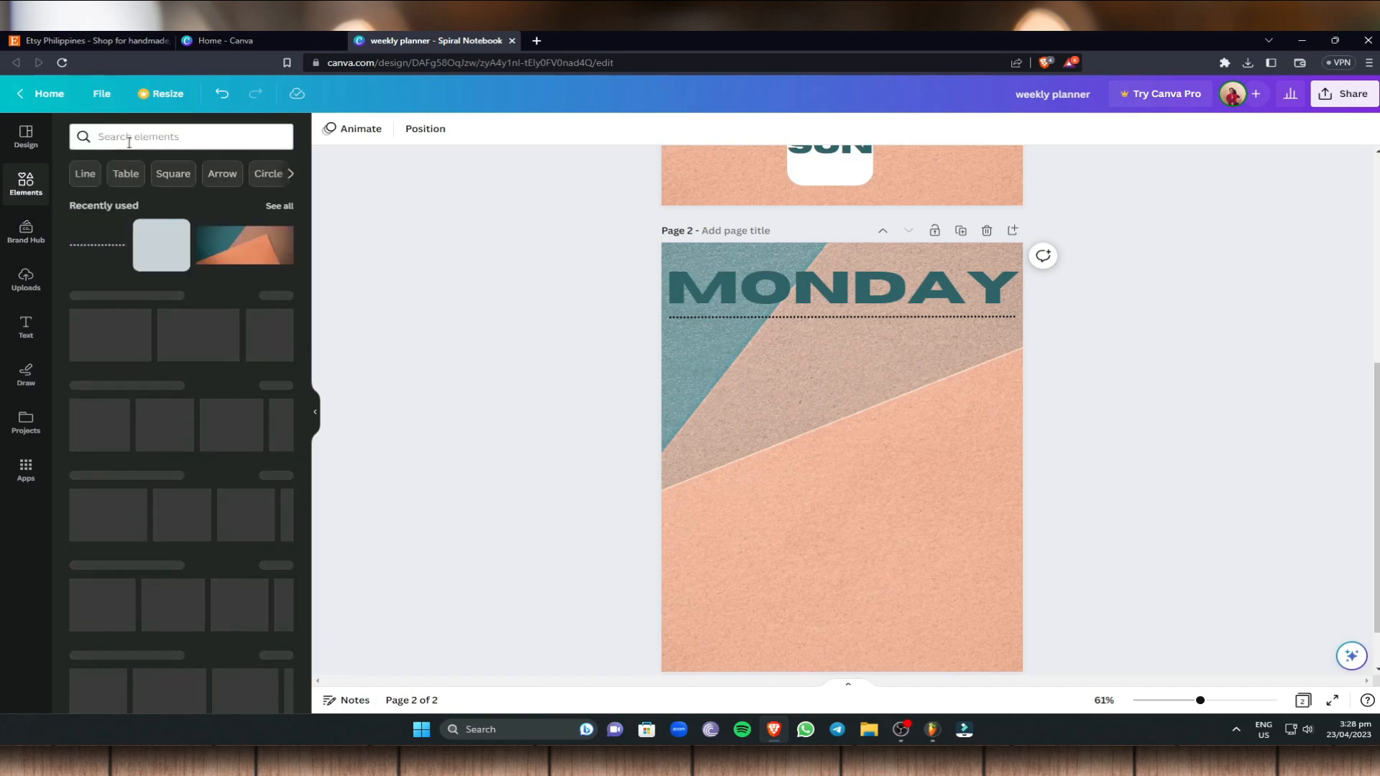
left_click(131, 140)
type("page")
key("Return")
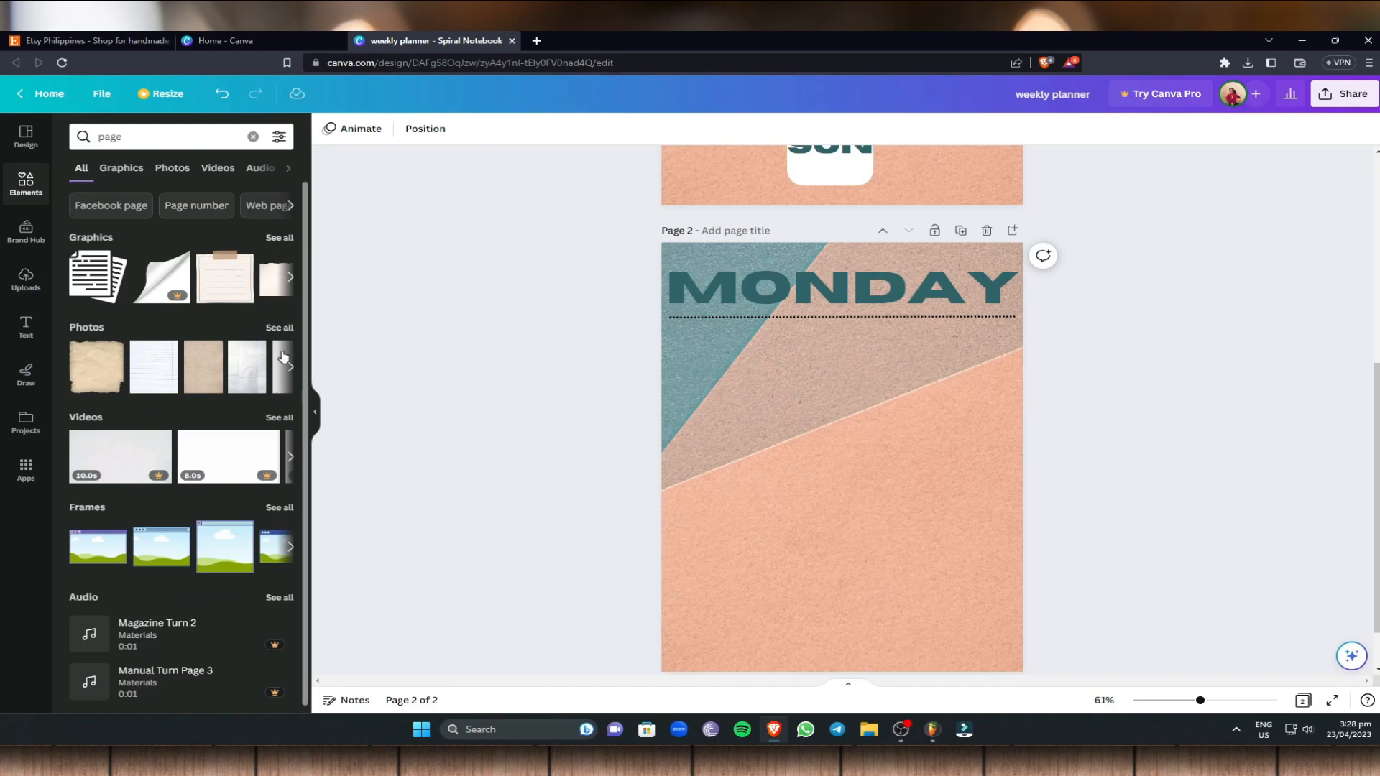
left_click(288, 242)
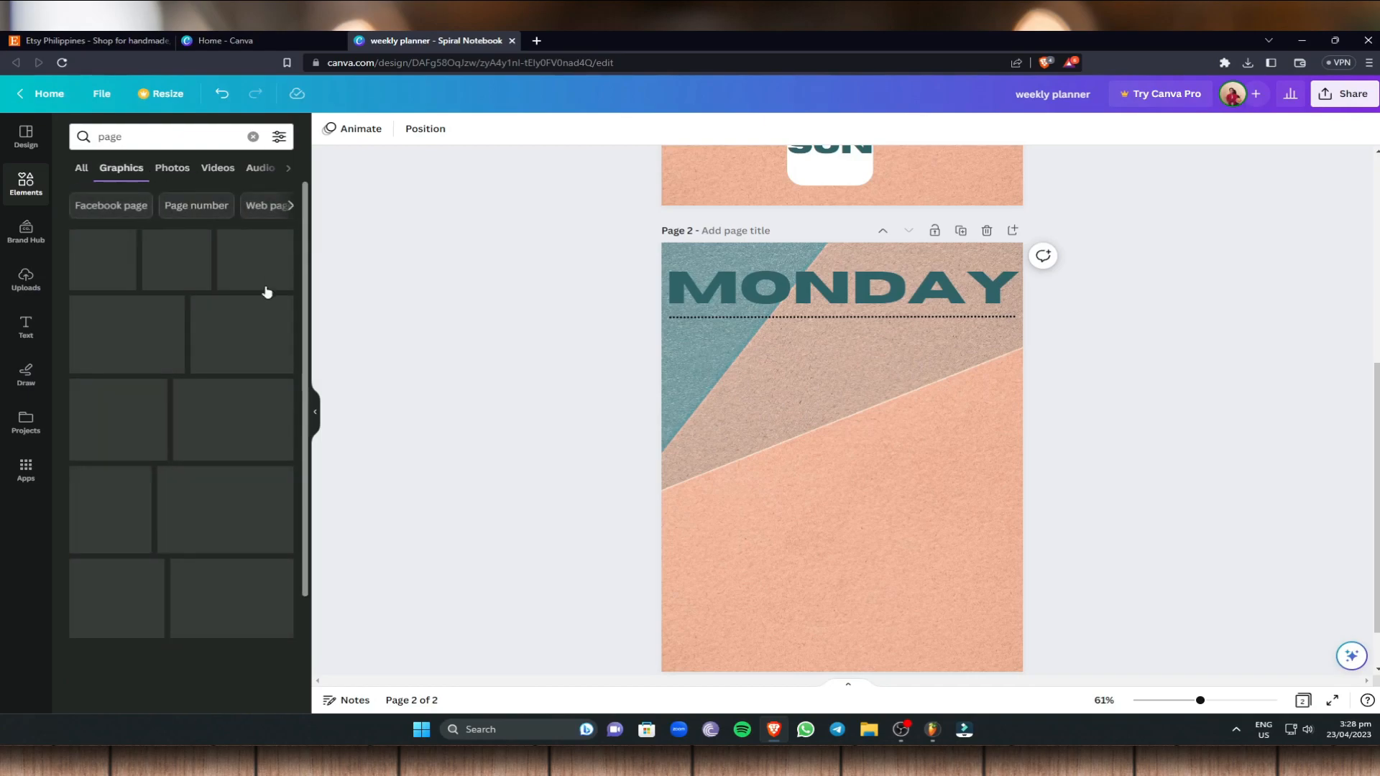
scroll(240, 381, "down", 1)
scroll(239, 381, "down", 2)
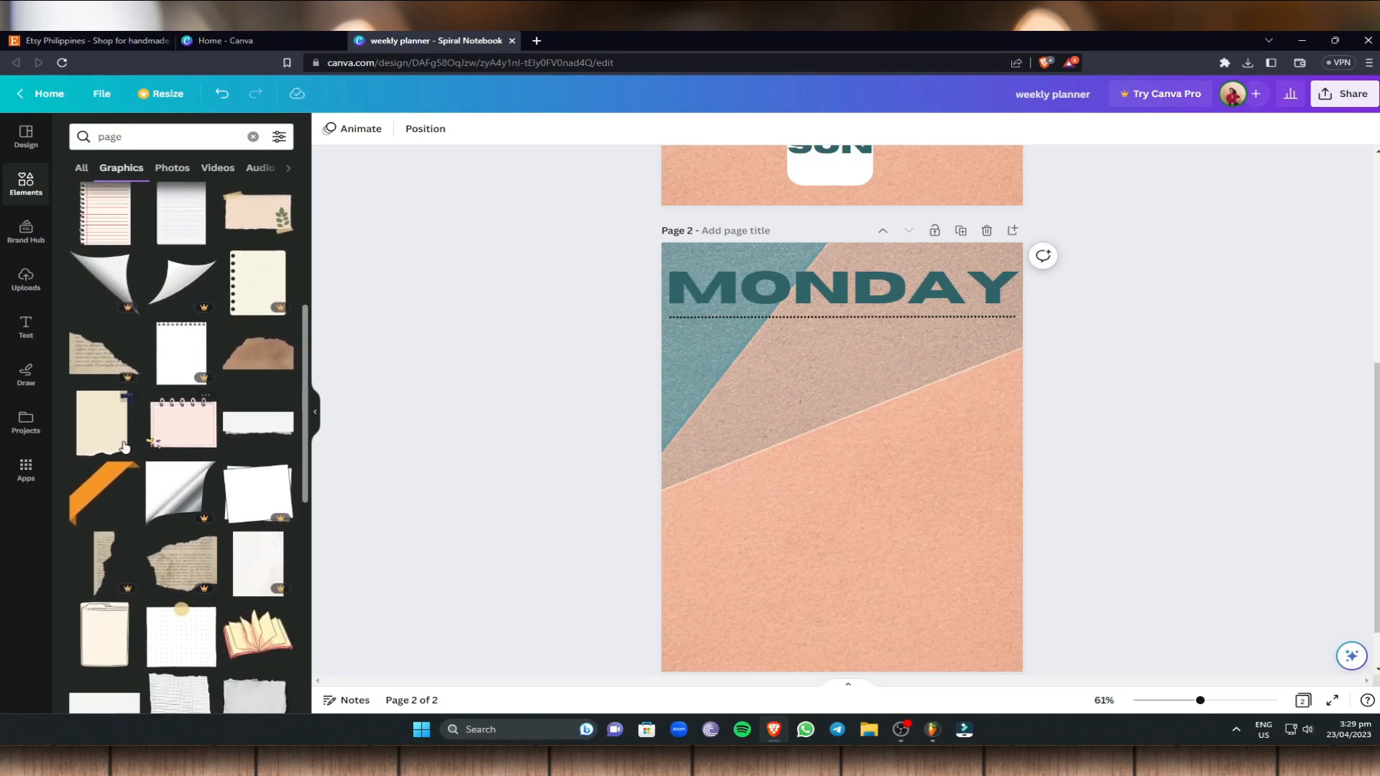
scroll(237, 449, "down", 1)
scroll(446, 428, "down", 1)
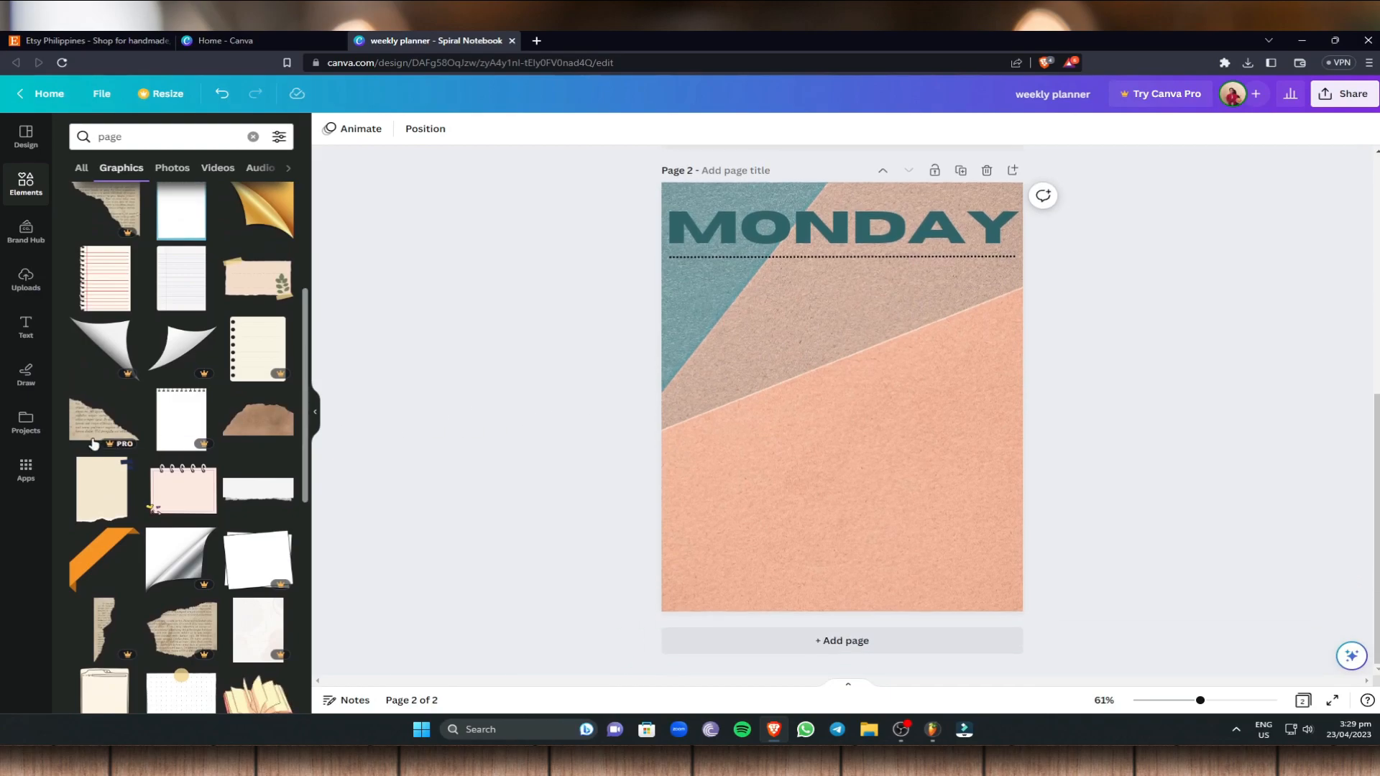
left_click(101, 489)
Enlarge the cream paper to fill the area below the dotted line, with its torn edge running off the page bottom
left_click_drag(860, 417, 813, 394)
left_click_drag(866, 460, 1005, 617)
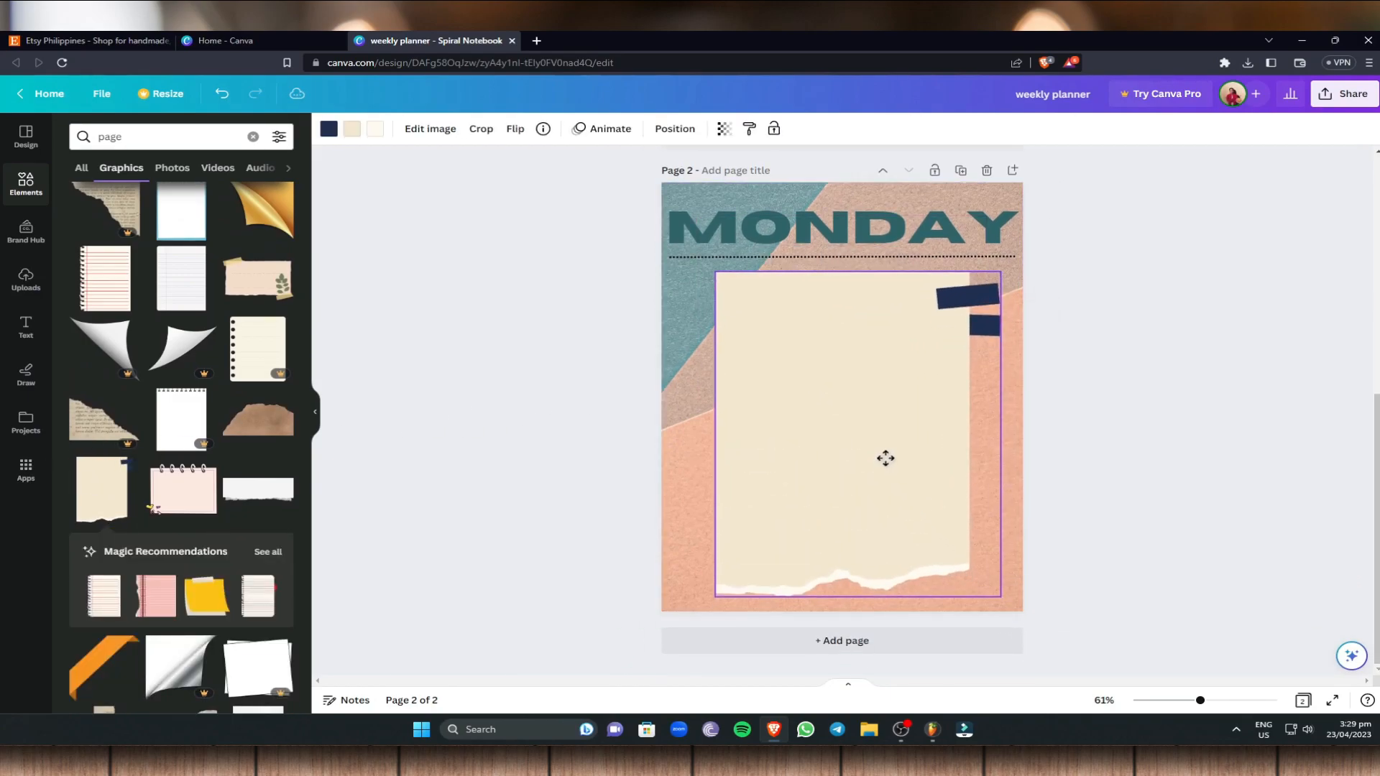
left_click_drag(884, 463, 853, 454)
left_click_drag(985, 597, 1016, 619)
left_click_drag(889, 458, 887, 494)
left_click(1168, 472)
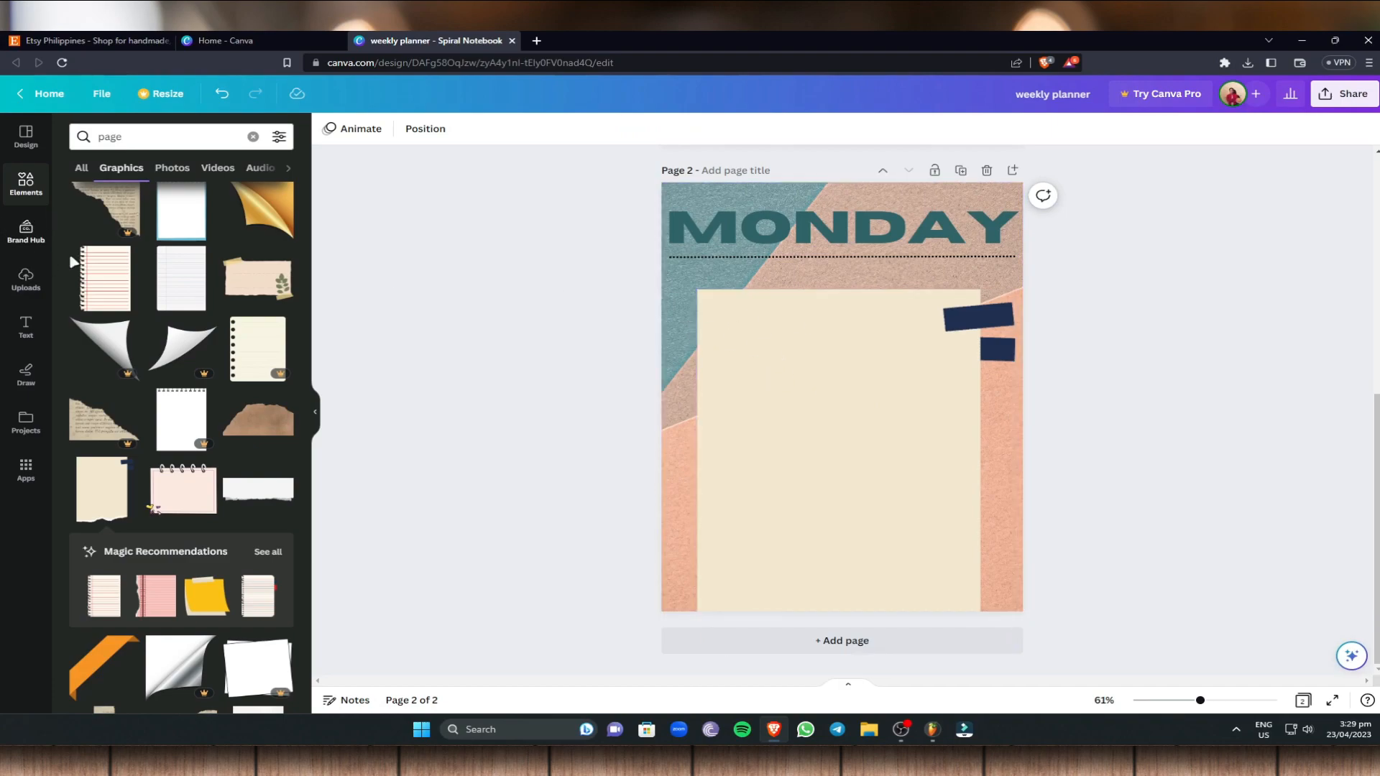
Add the text "TO DO LIST:" to page 2, enlarge it and place it in the cream paper's upper-left corner
left_click(38, 332)
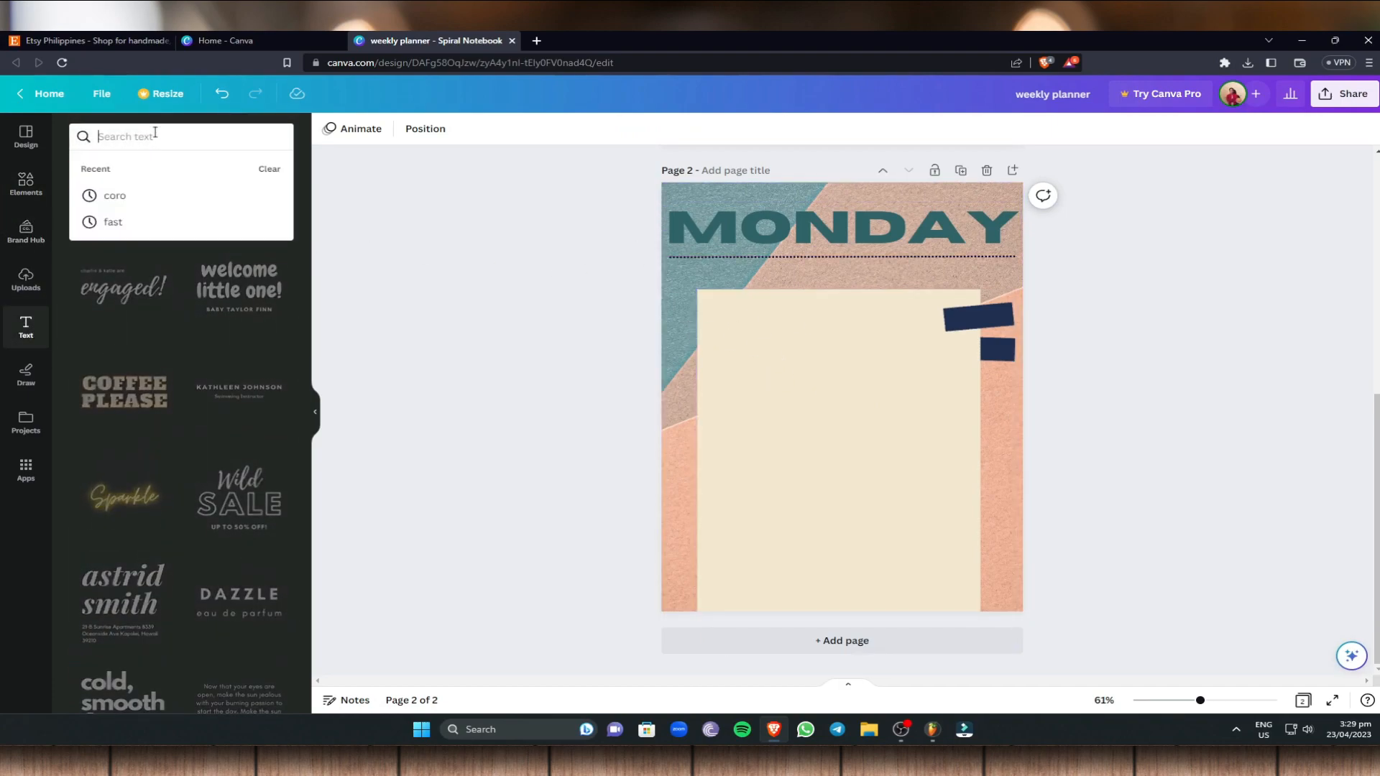
left_click(422, 295)
left_click(166, 180)
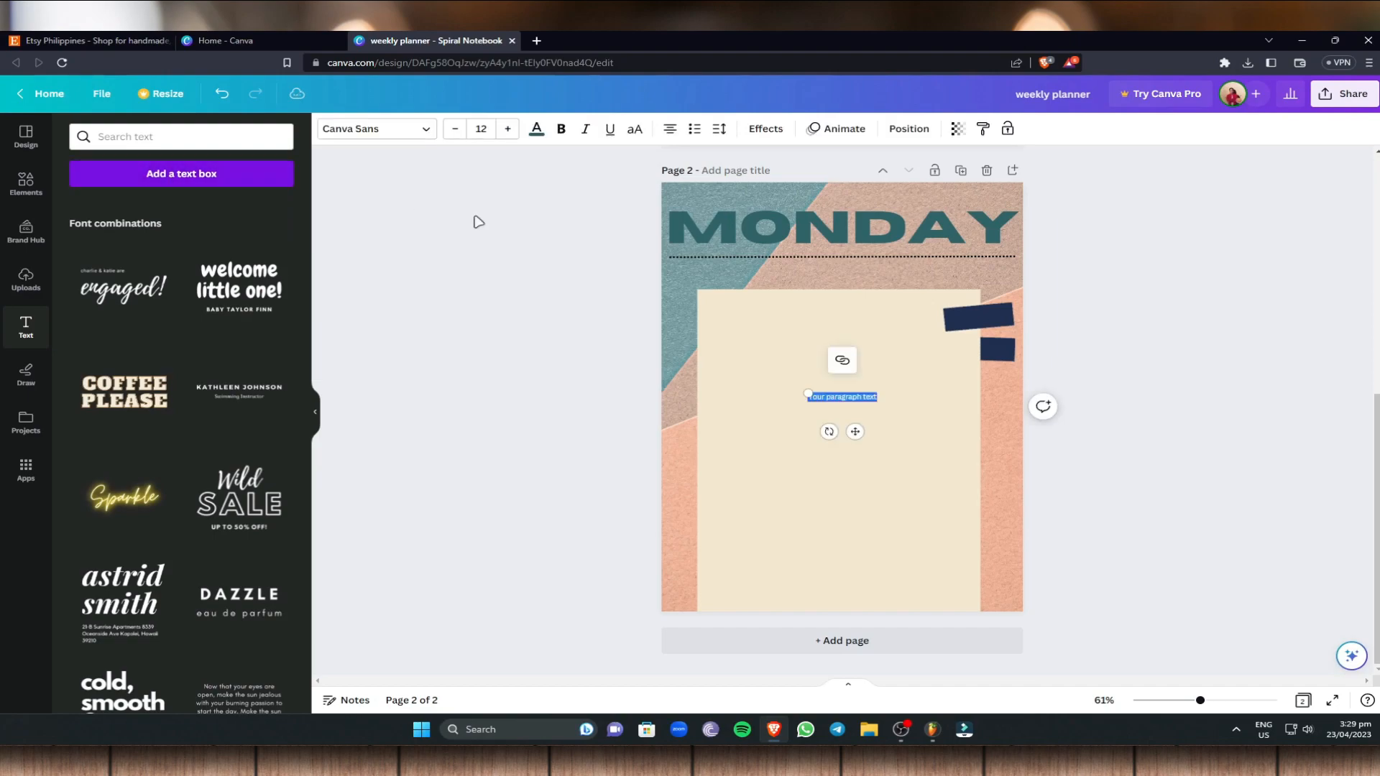
key("BackSpace")
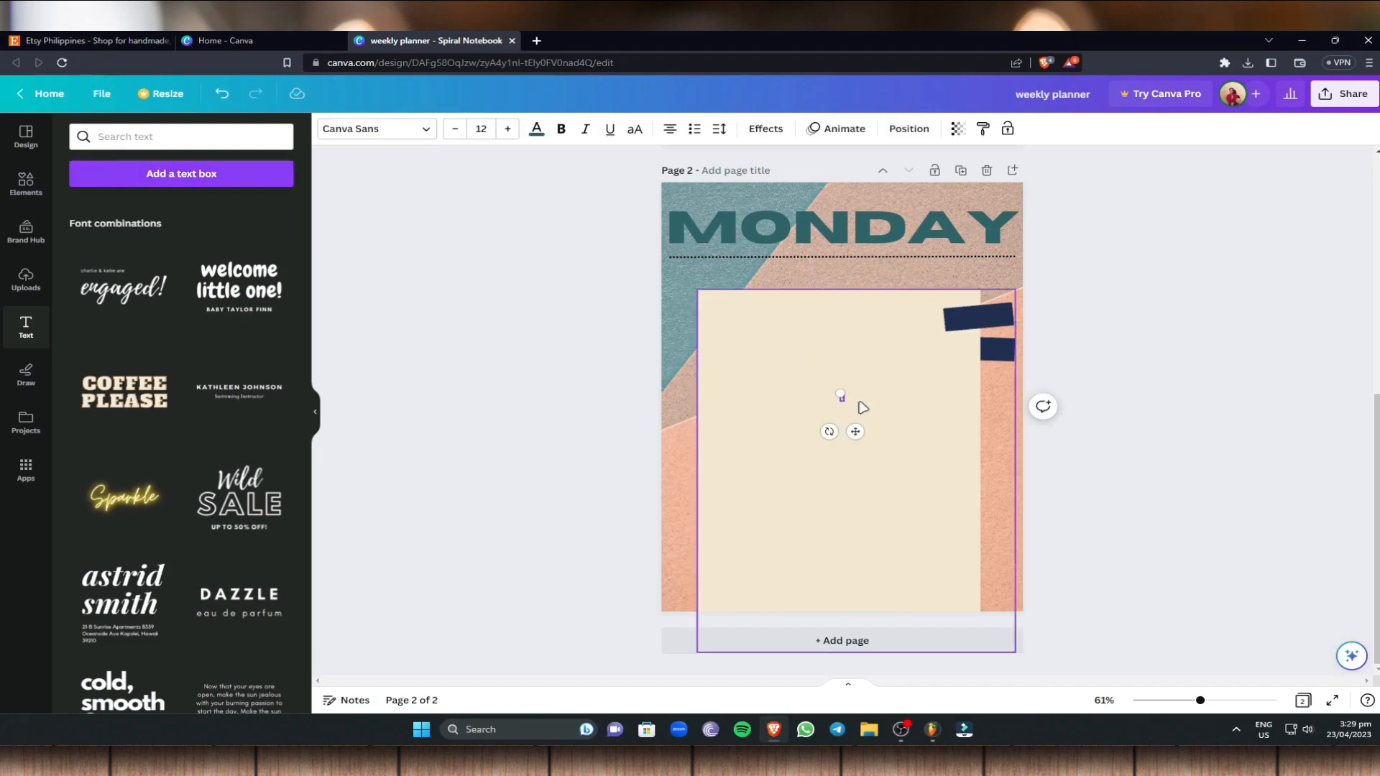
type("TO DO LIST")
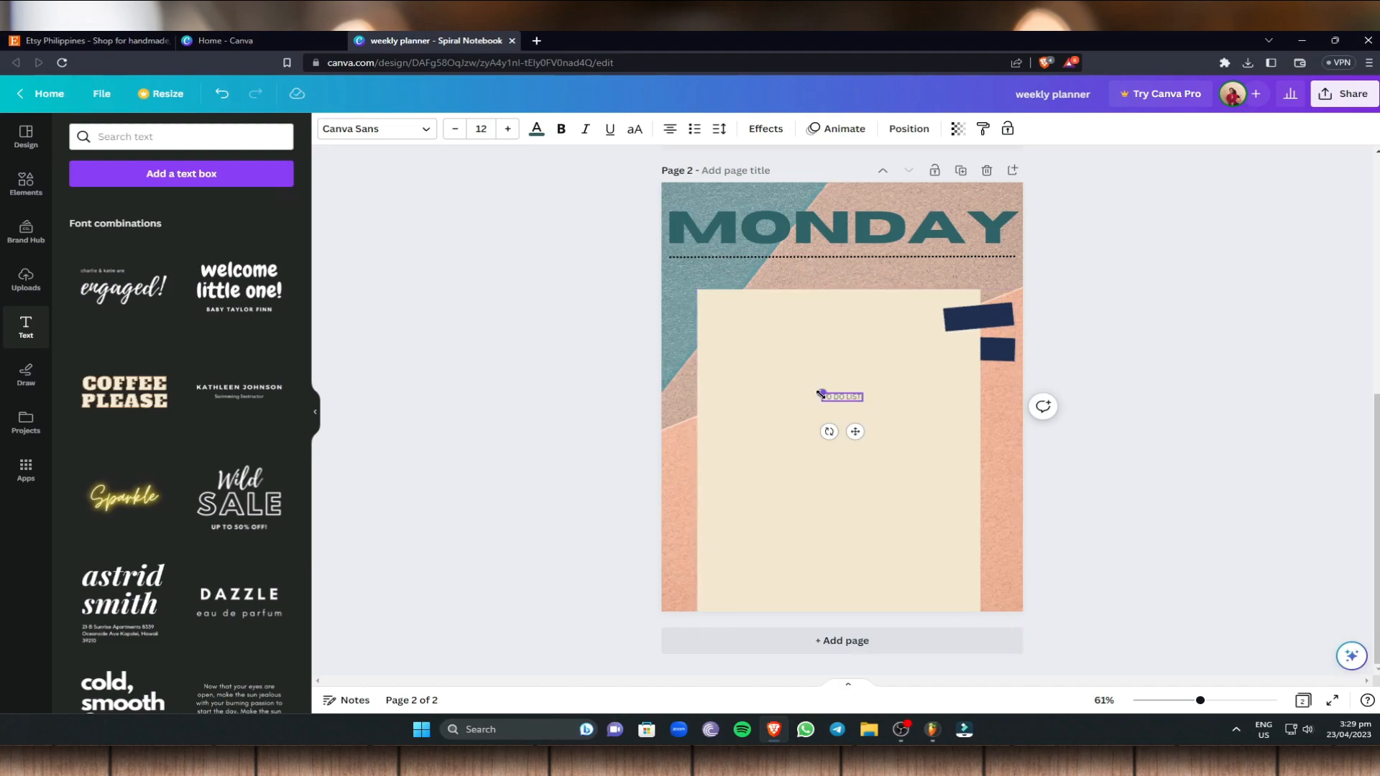
left_click_drag(820, 394, 730, 376)
left_click_drag(829, 375, 806, 305)
left_click(1267, 378)
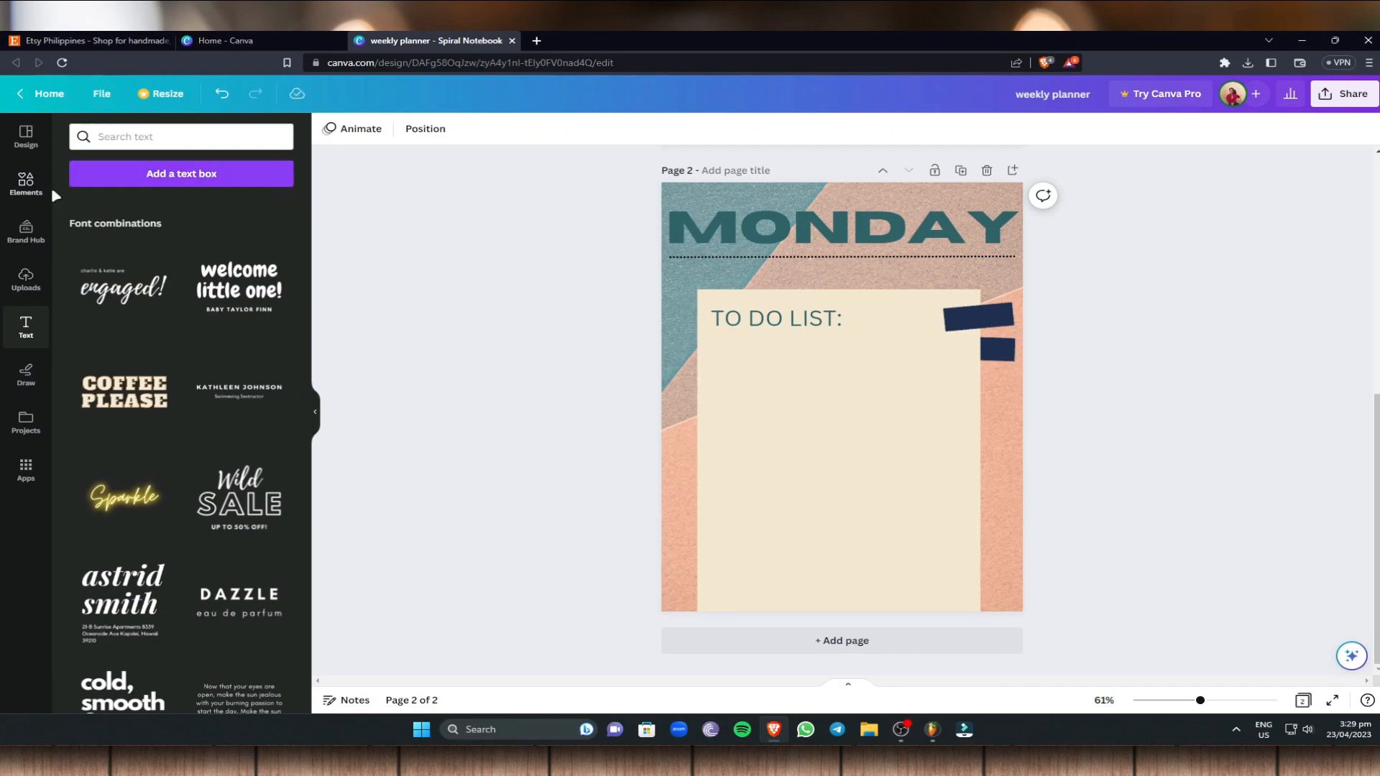
Search the elements for SHAPES and add a plain square to page 2
left_click(29, 204)
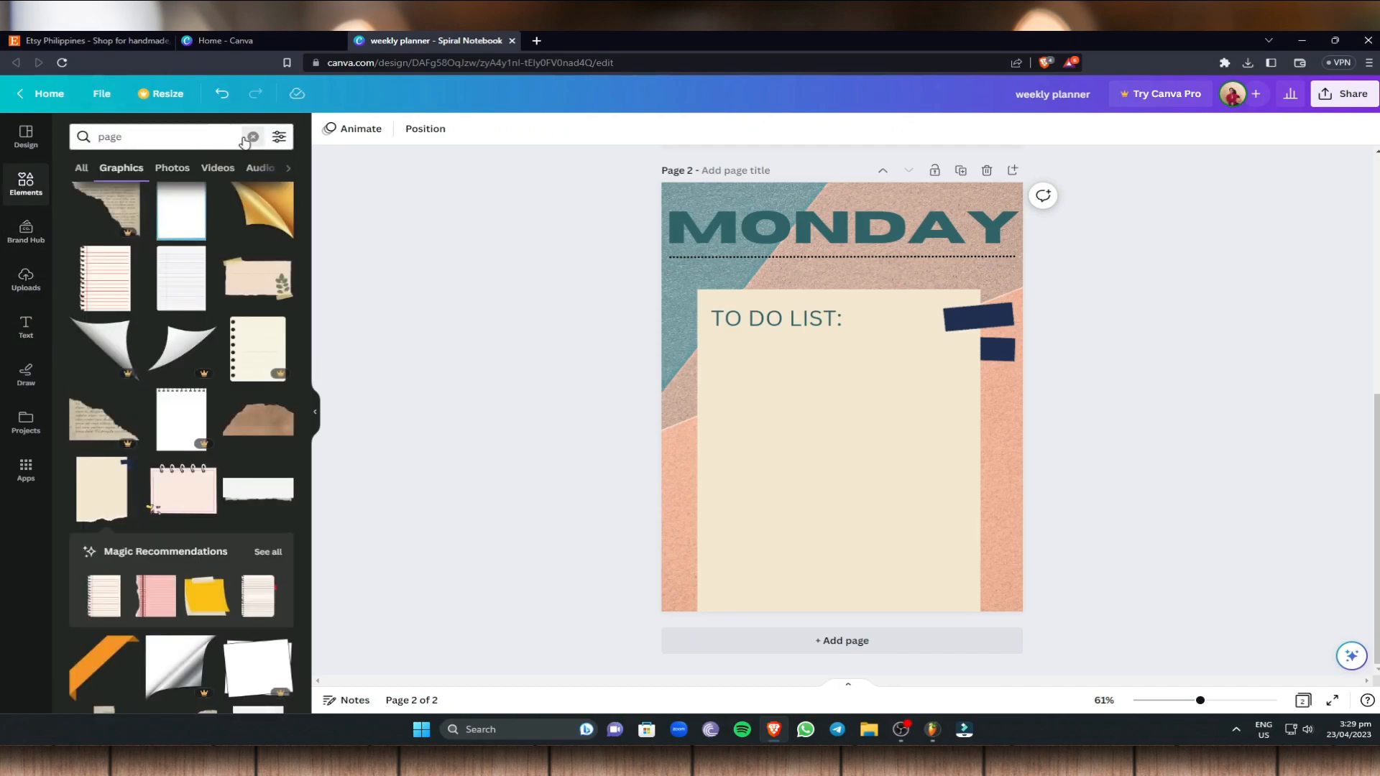
left_click(253, 136)
left_click(225, 137)
type("SAHPE")
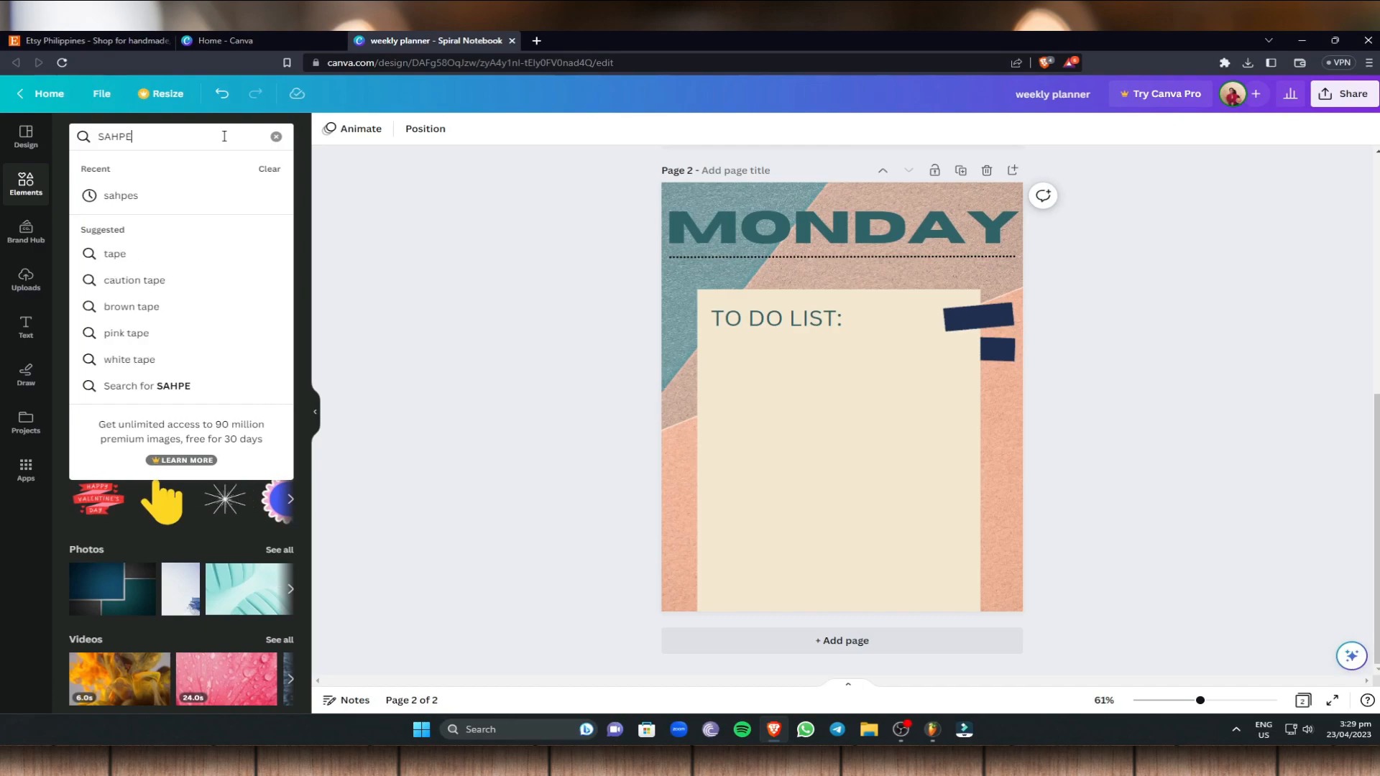
key("BackSpace")
key("BackSpace")
key("BackSpace")
key("BackSpace")
key("BackSpace")
type("SHAPES")
key("Return")
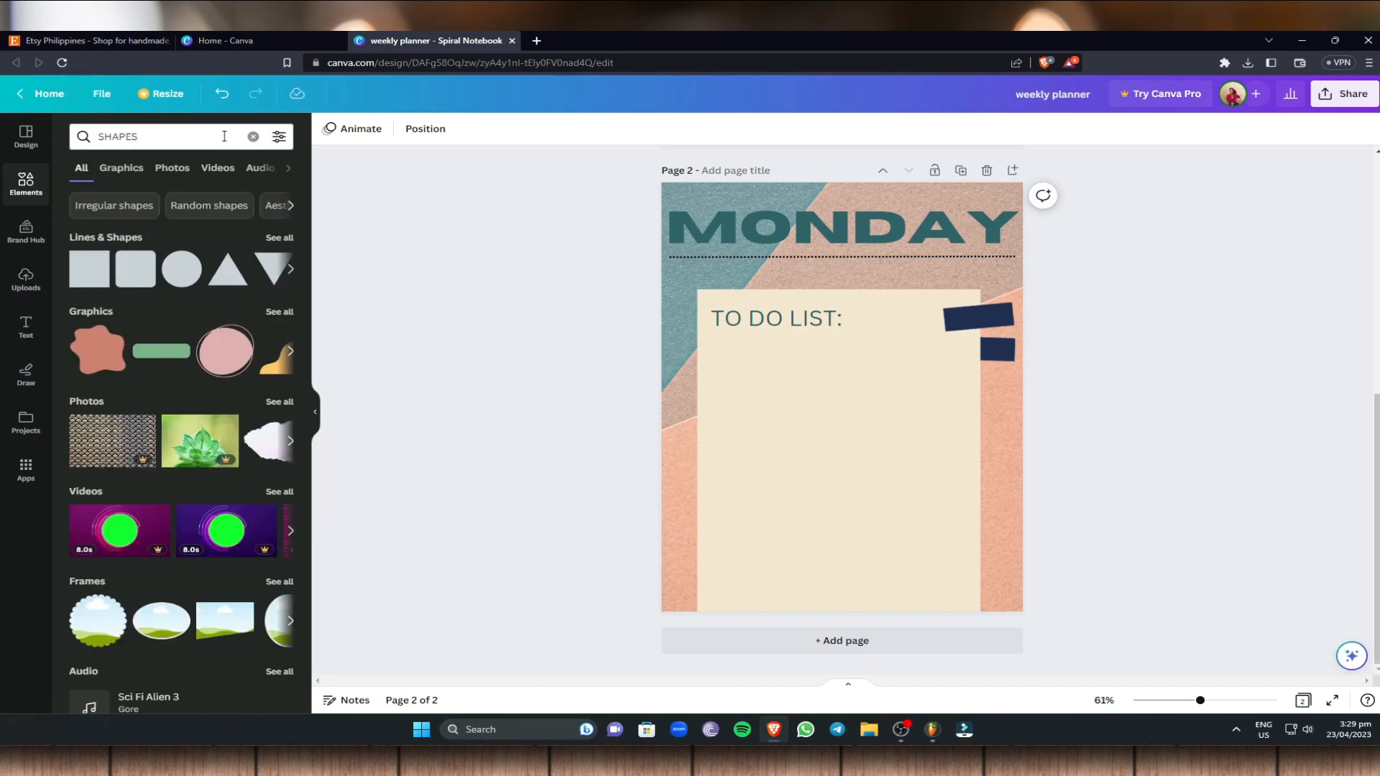
left_click(89, 269)
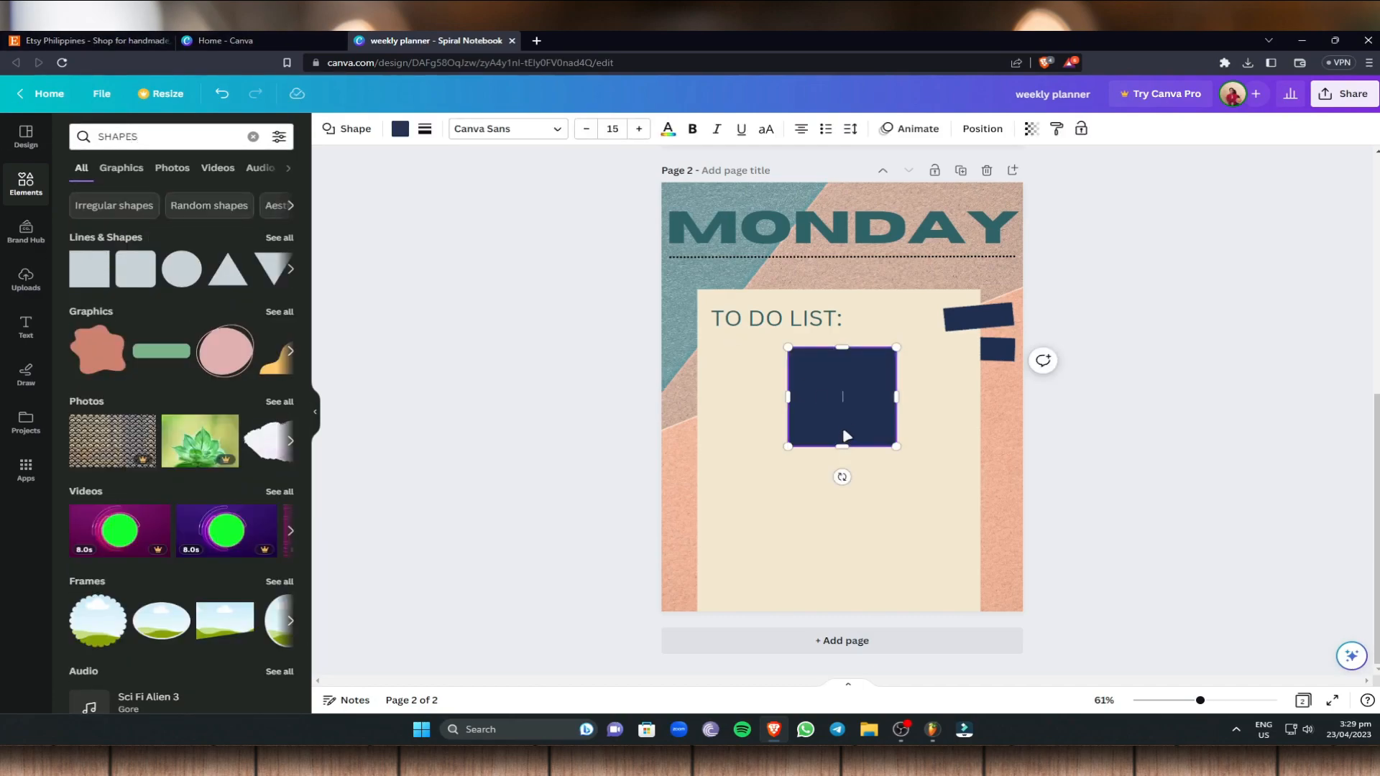
Enlarge the square and place it in the lower-right corner of page 2, overlapping the cream paper
left_click_drag(841, 416, 918, 555)
left_click_drag(974, 591, 1021, 628)
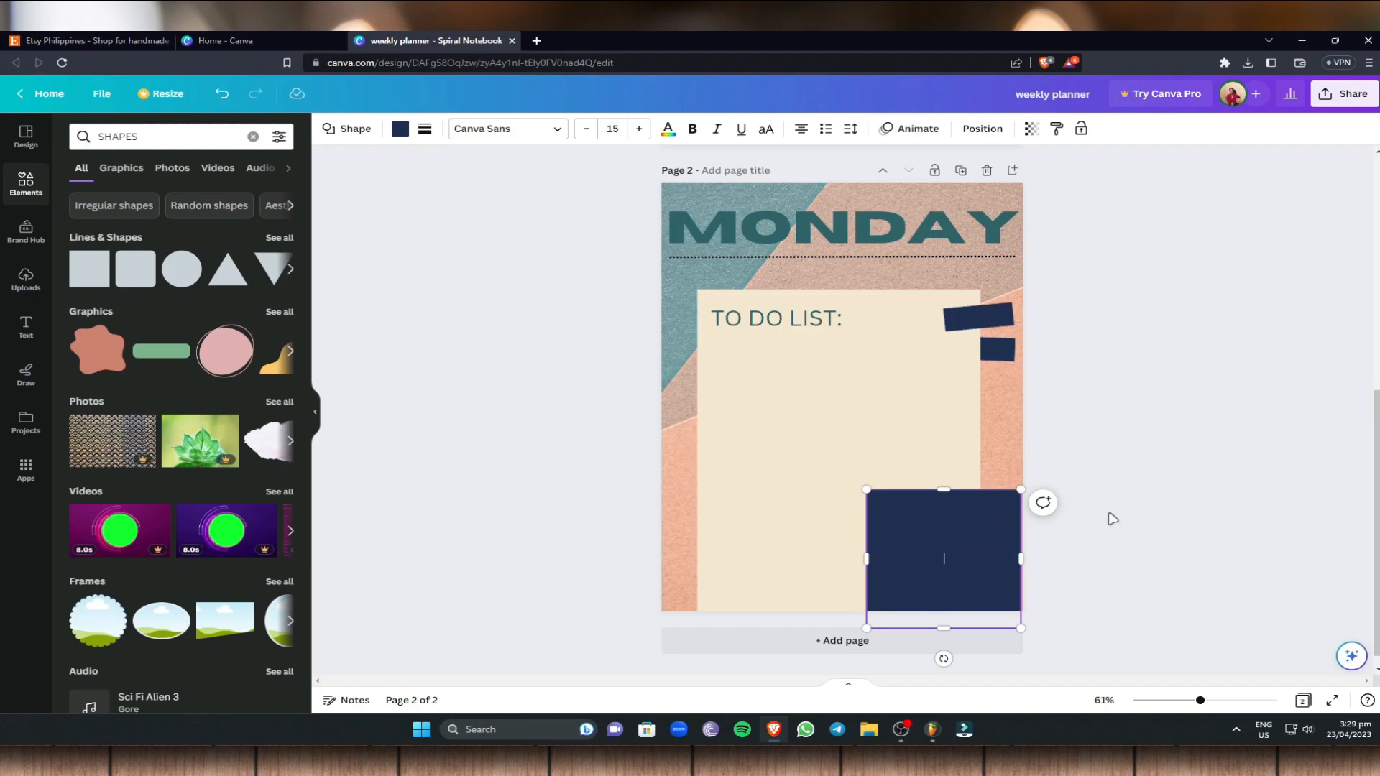
mouse_move(950, 502)
left_mouse_down()
mouse_move(940, 534)
mouse_move(940, 520)
left_mouse_up()
Recolour the corner square with the document's dark teal
left_click(399, 137)
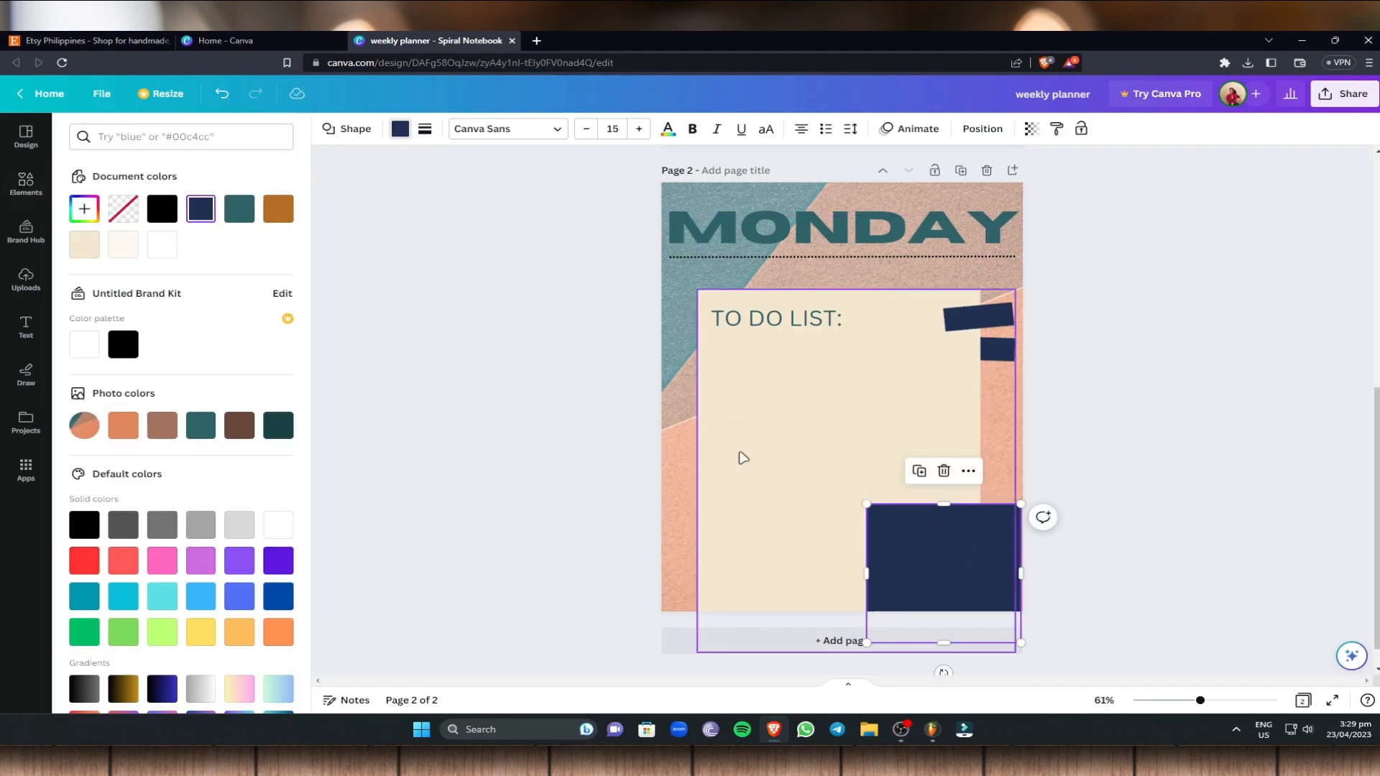
left_click(239, 208)
key("Escape")
left_click(1242, 431)
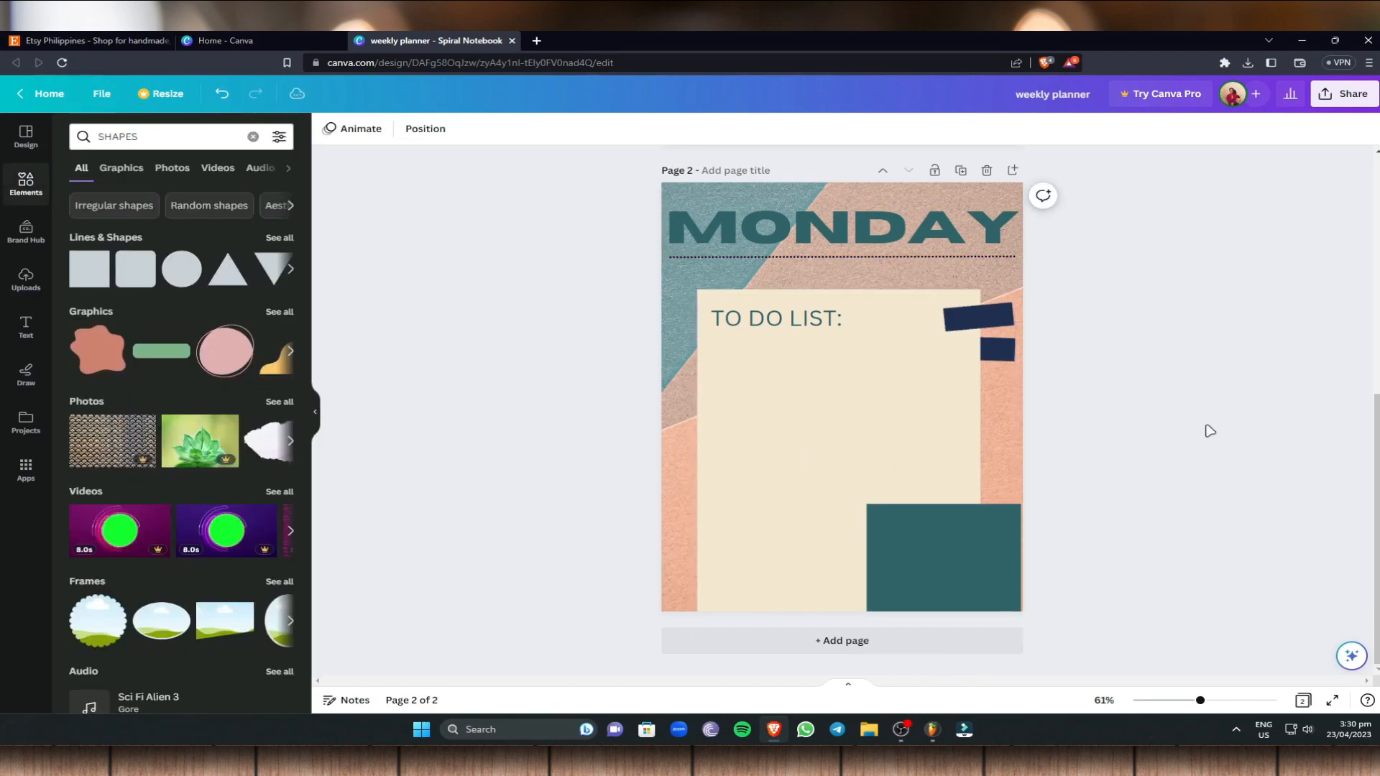
Add the text "NOTES" to page 2 and place it just above the upper-left corner of the dark teal square
left_click(27, 335)
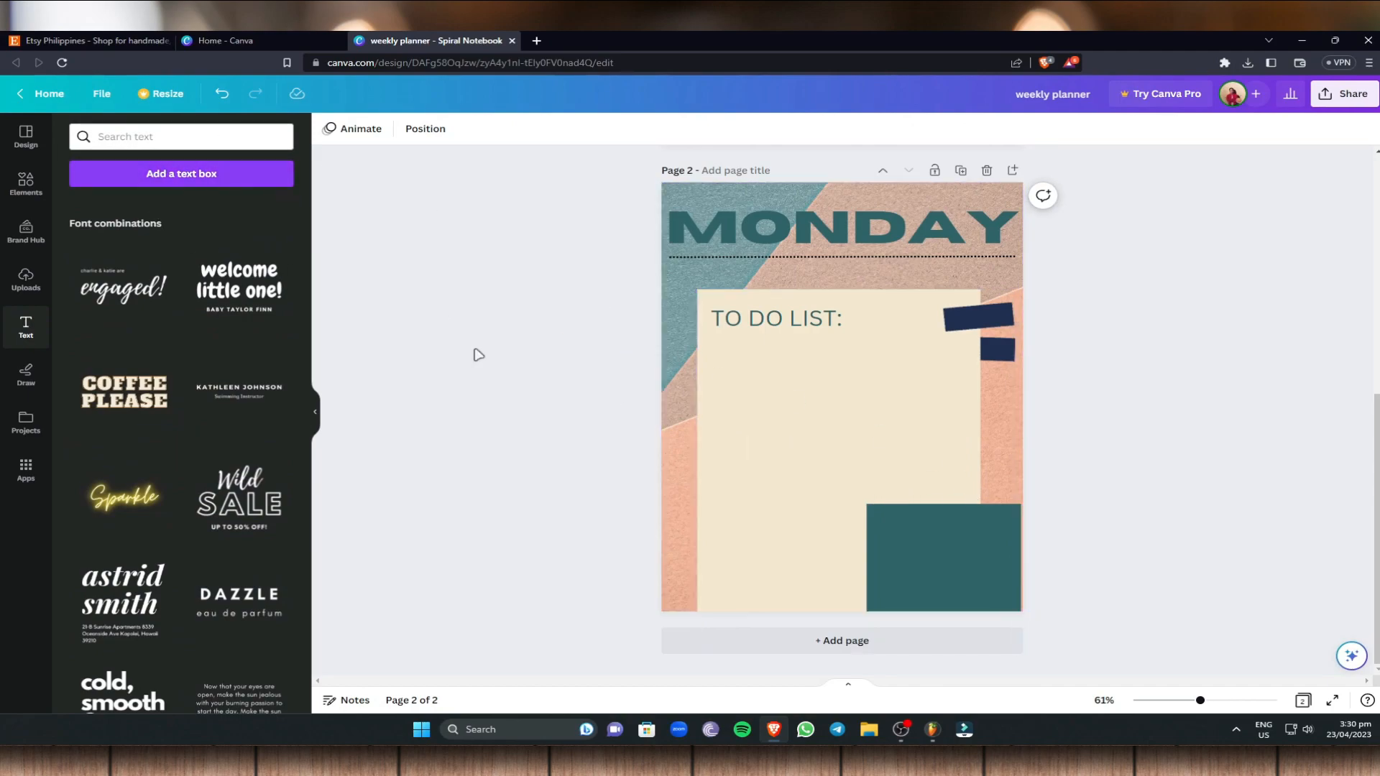
left_click(197, 175)
key("BackSpace")
left_click_drag(830, 393, 926, 519)
left_click(878, 384)
left_click(1179, 480)
Duplicate the Monday page and change the copy's heading to "TUESDAY"
scroll(885, 312, "up", 5)
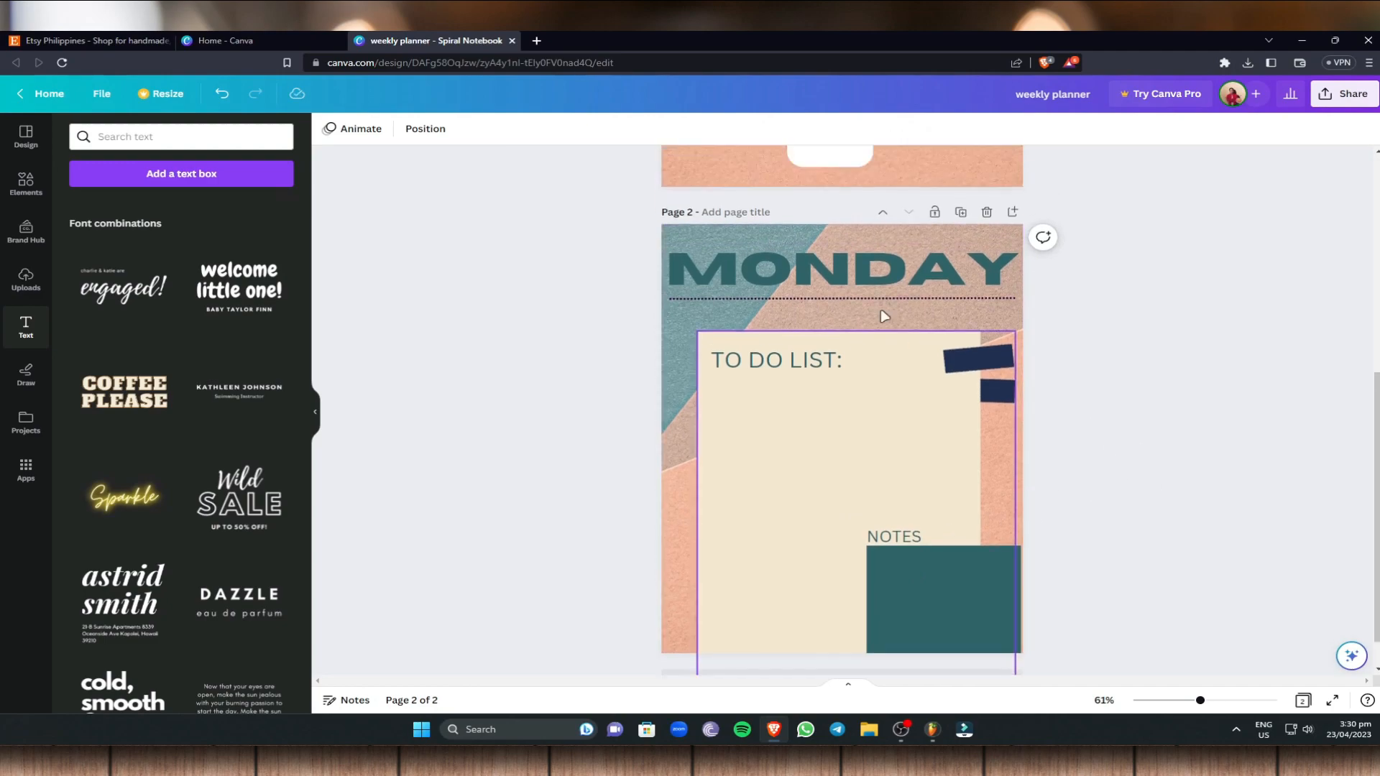
scroll(876, 317, "down", 5)
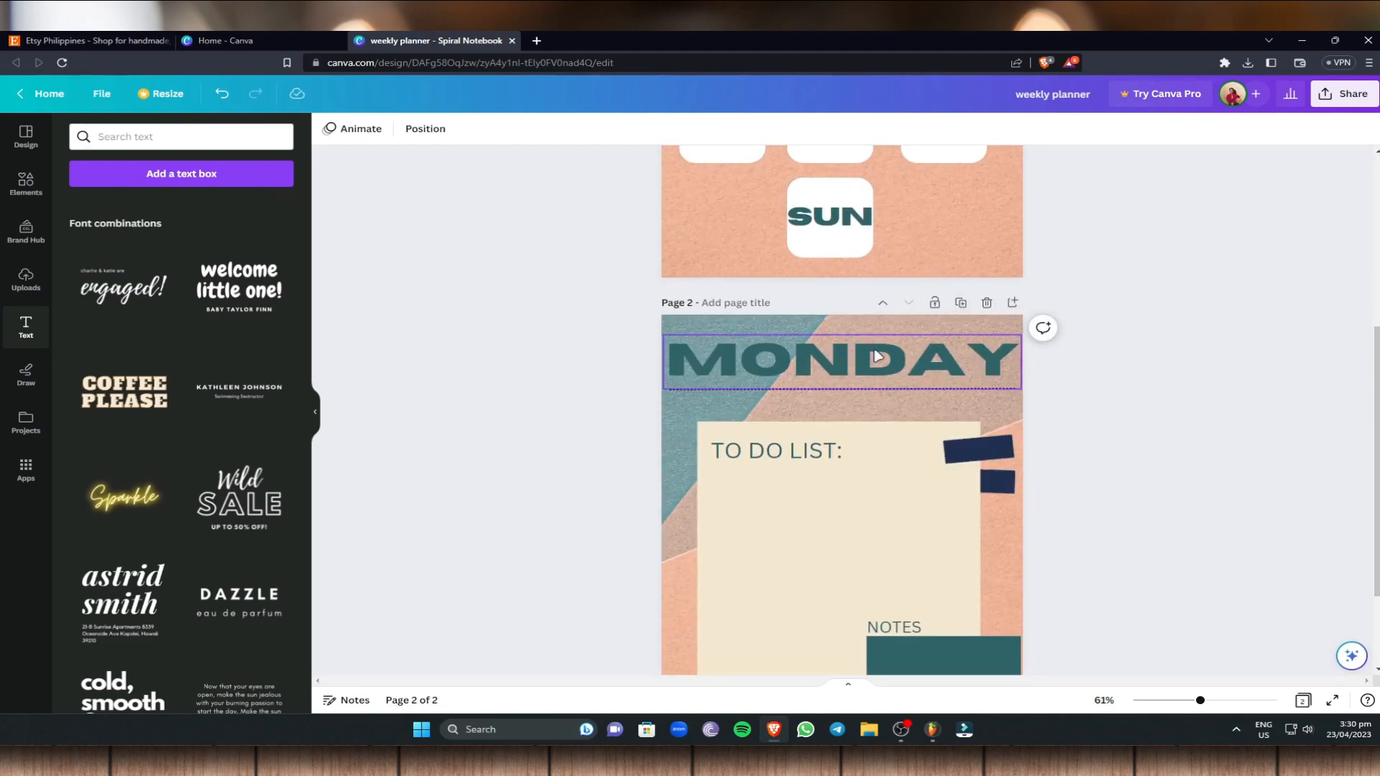
left_click(963, 305)
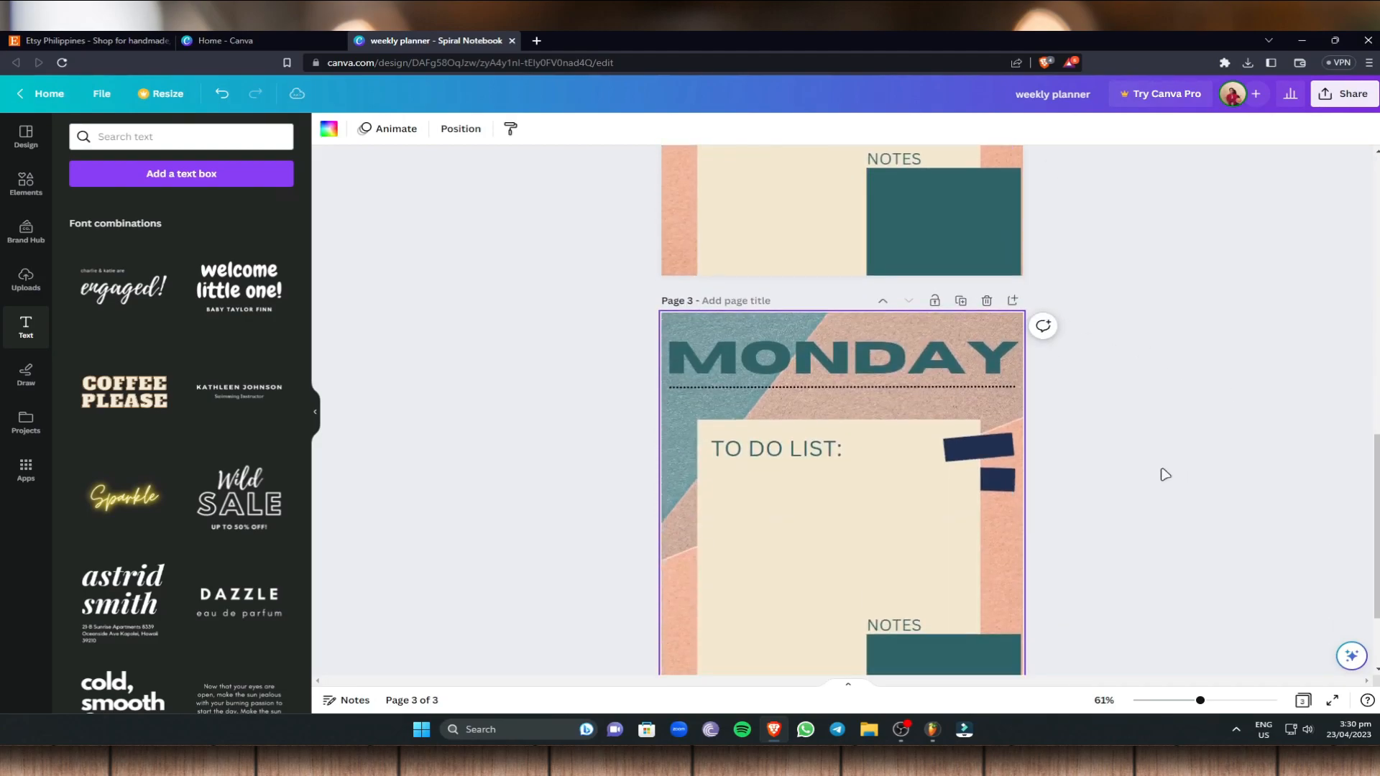
scroll(1066, 468, "up", 1)
left_click(917, 299)
left_click(917, 298)
left_click_drag(1020, 295, 676, 286)
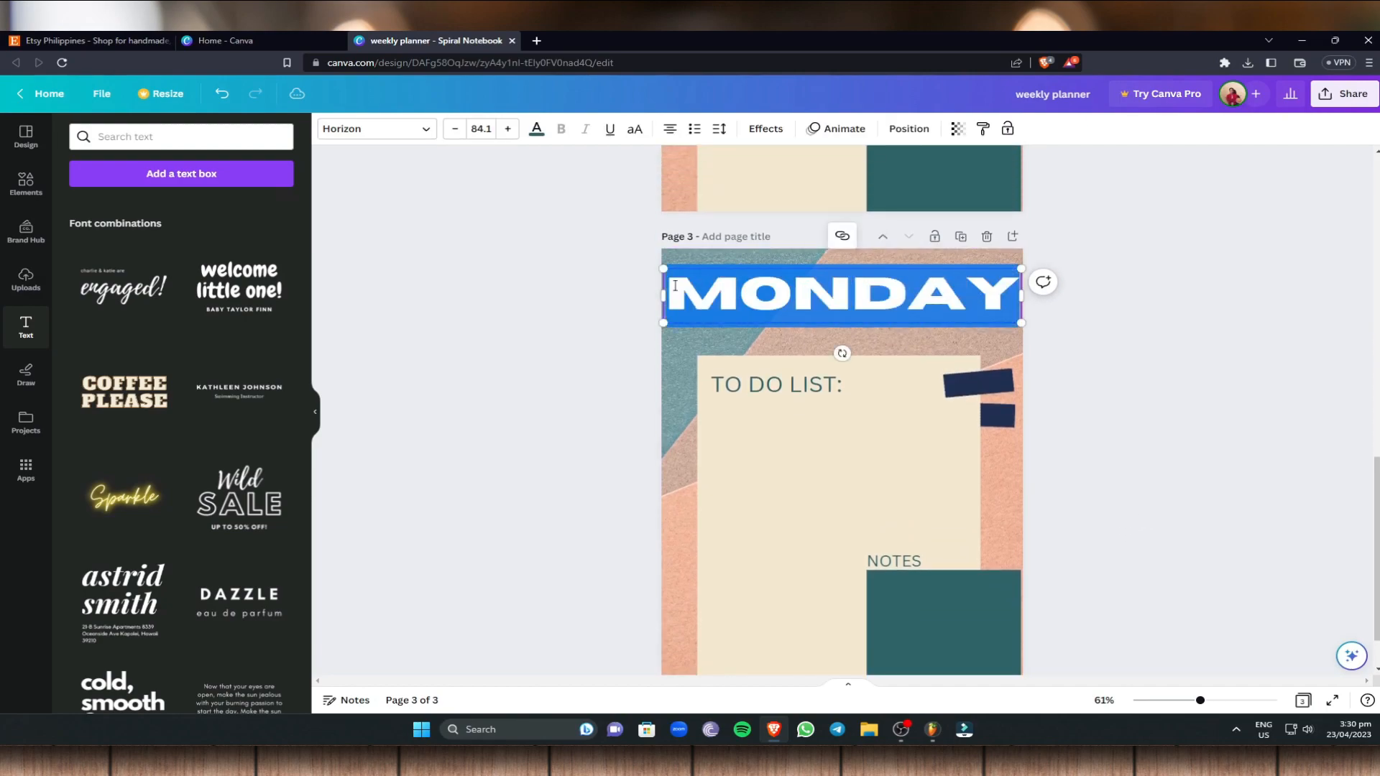
type("TUESDAY")
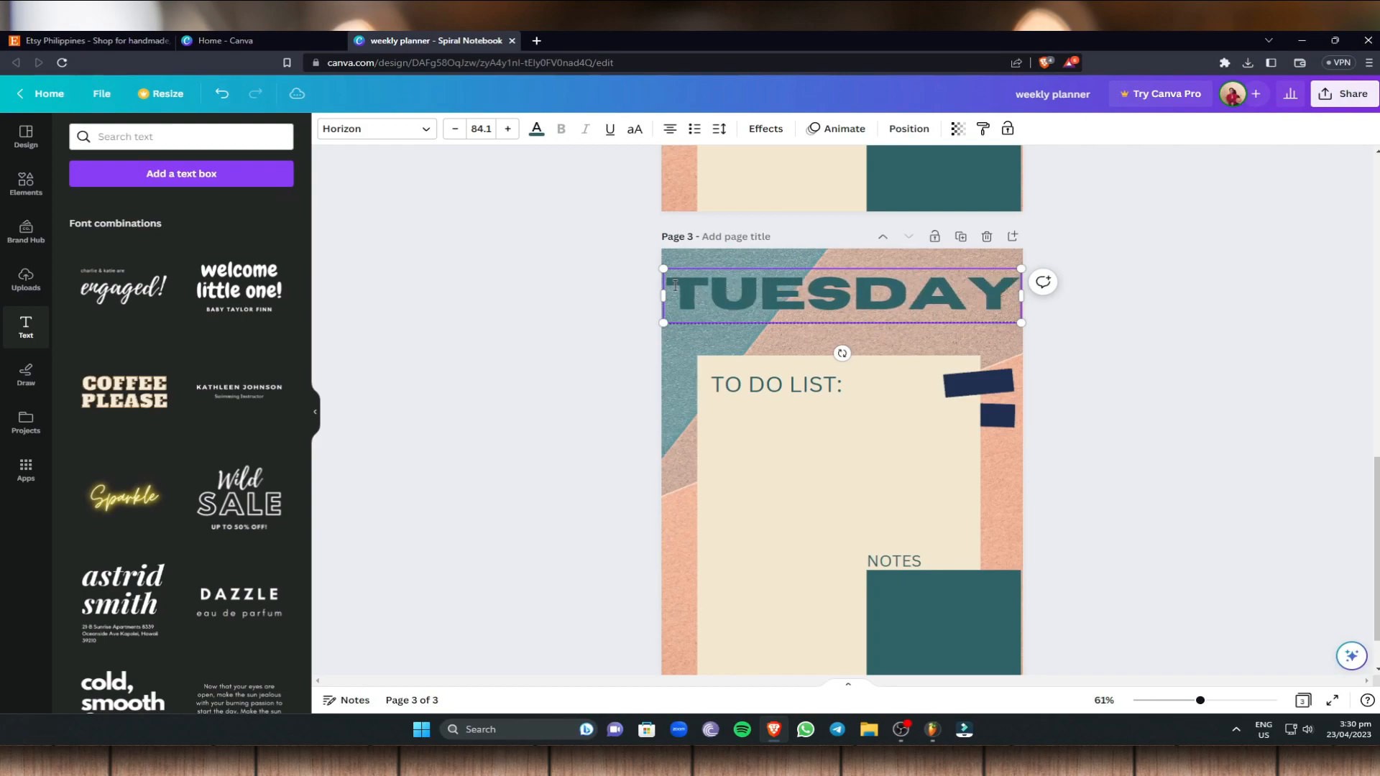
left_click(1162, 321)
Duplicate the Tuesday page and change the copy's heading to "WEDNESDAY"
left_click(961, 237)
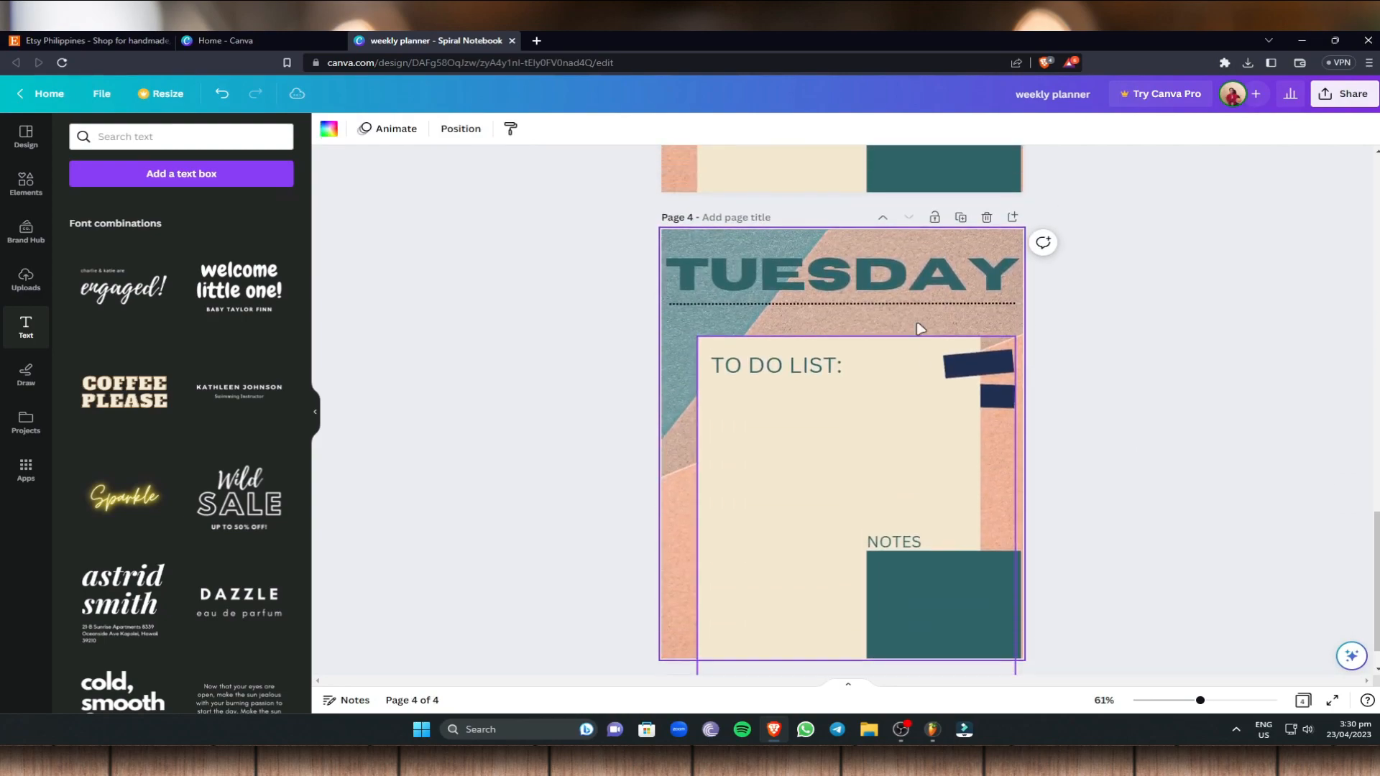
scroll(909, 299, "up", 4)
scroll(911, 329, "down", 3)
left_click(919, 424)
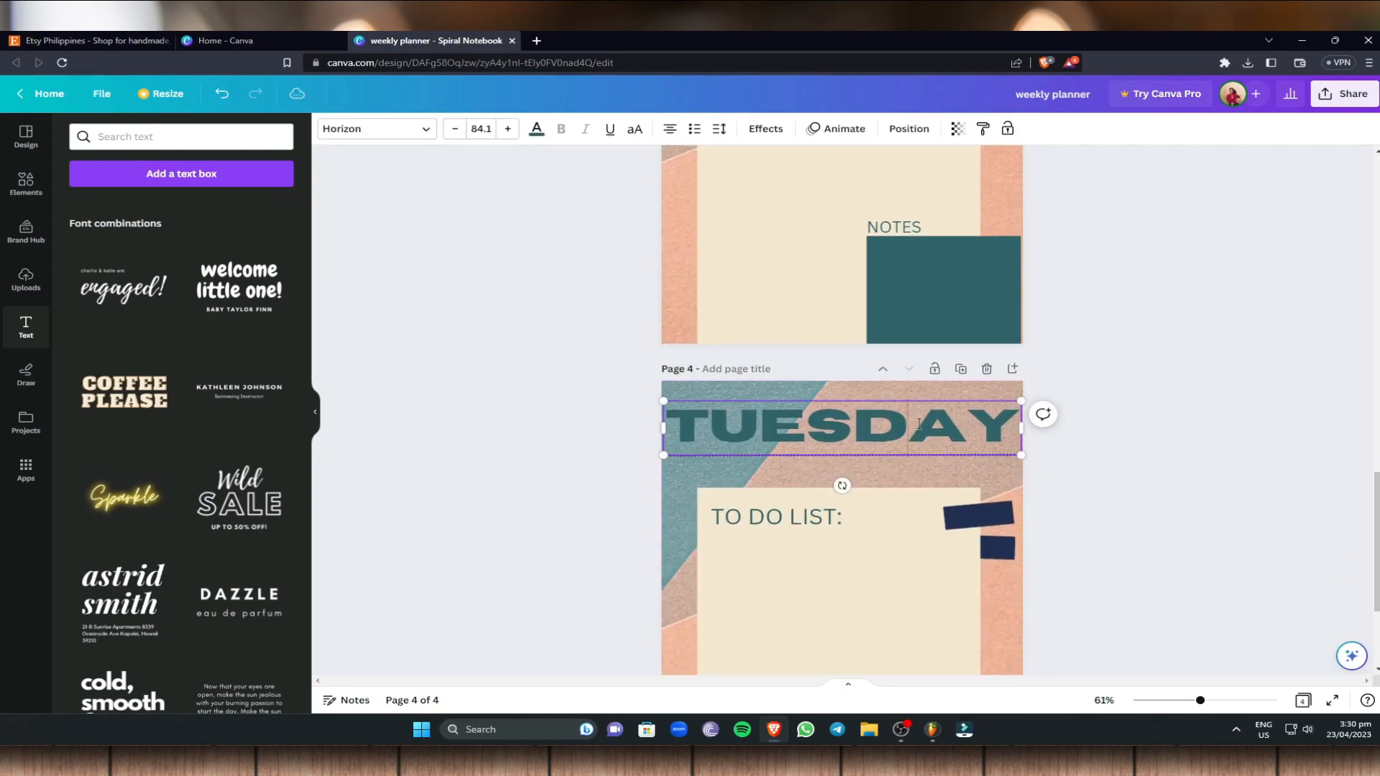
left_click_drag(988, 424, 725, 425)
type("WED")
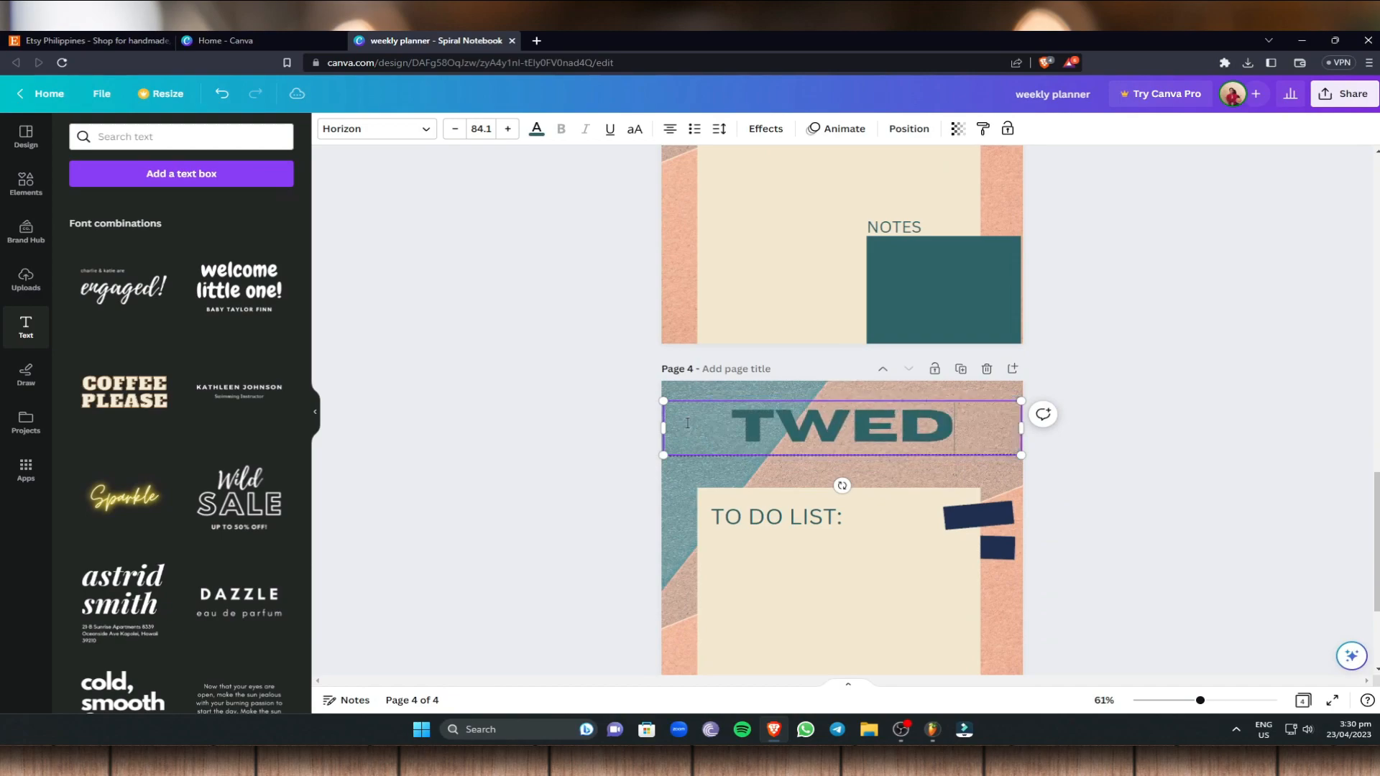
key("BackSpace")
key("BackSpace")
key("BackSpace")
key("BackSpace")
type("WEDNESDAY")
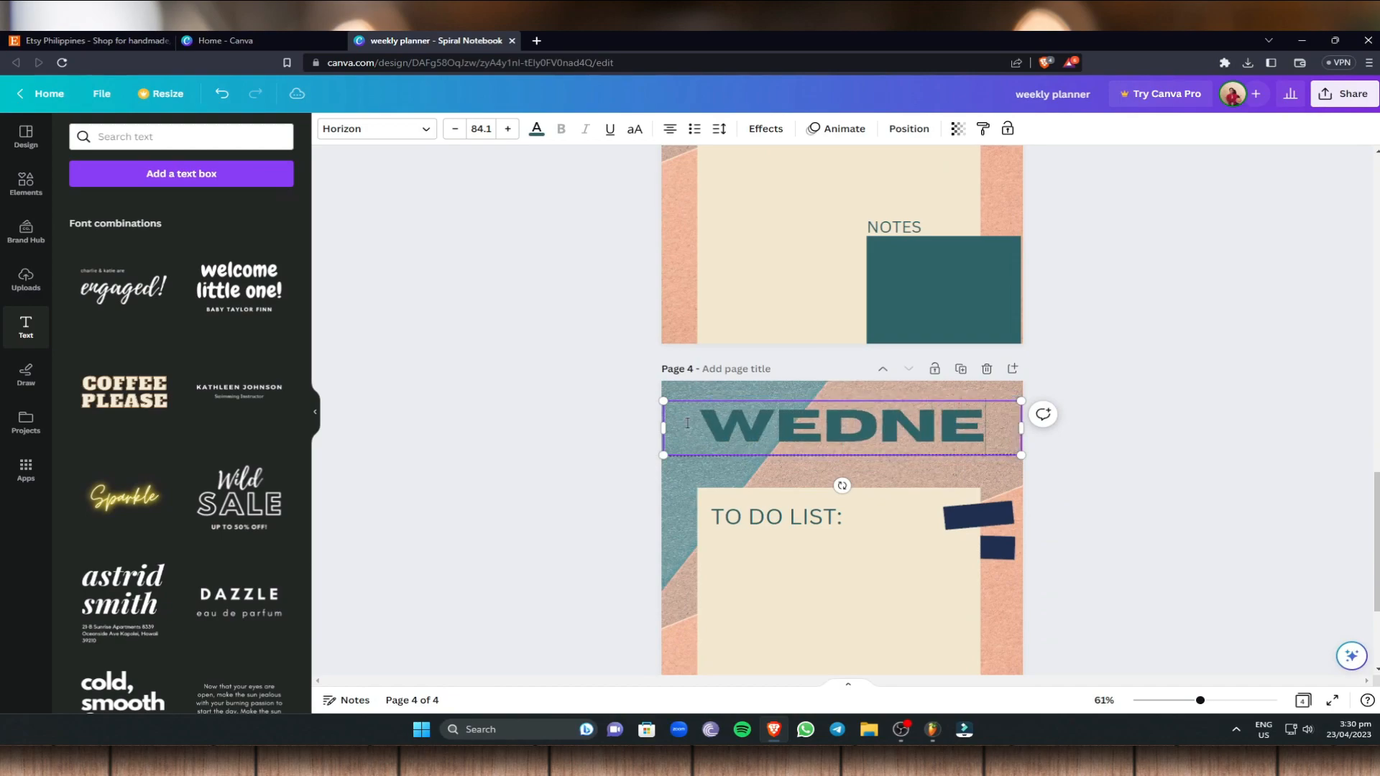
Shrink the "WEDNESDAY" heading to size 58.2 so it fits on one line, and place it above the dotted line
mouse_move(1024, 463)
left_mouse_down()
mouse_move(1190, 447)
mouse_move(1024, 438)
left_mouse_up()
left_click_drag(933, 400, 900, 412)
left_click(872, 455)
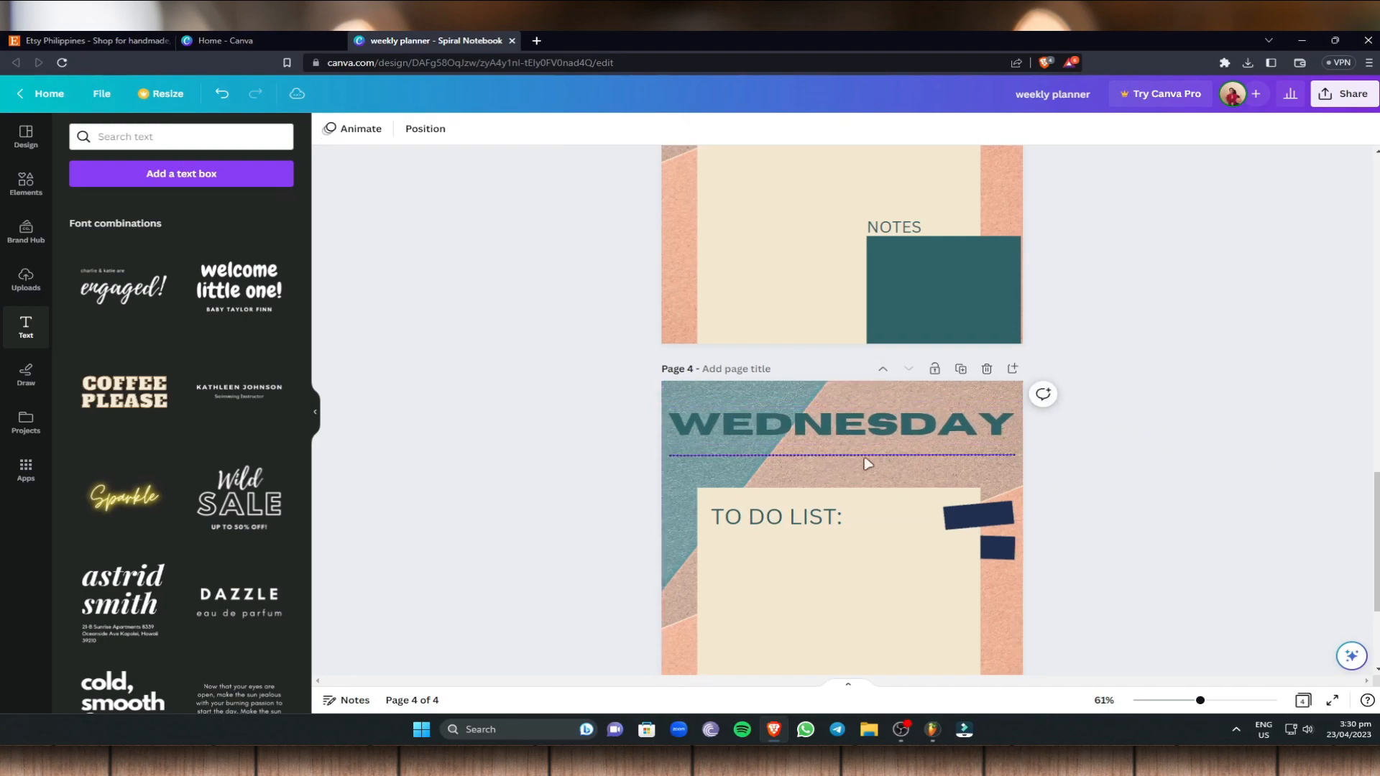
Duplicate the Wednesday page and change the copy's heading to "THURSDAY"
scroll(934, 442, "up", 1)
left_click(963, 437)
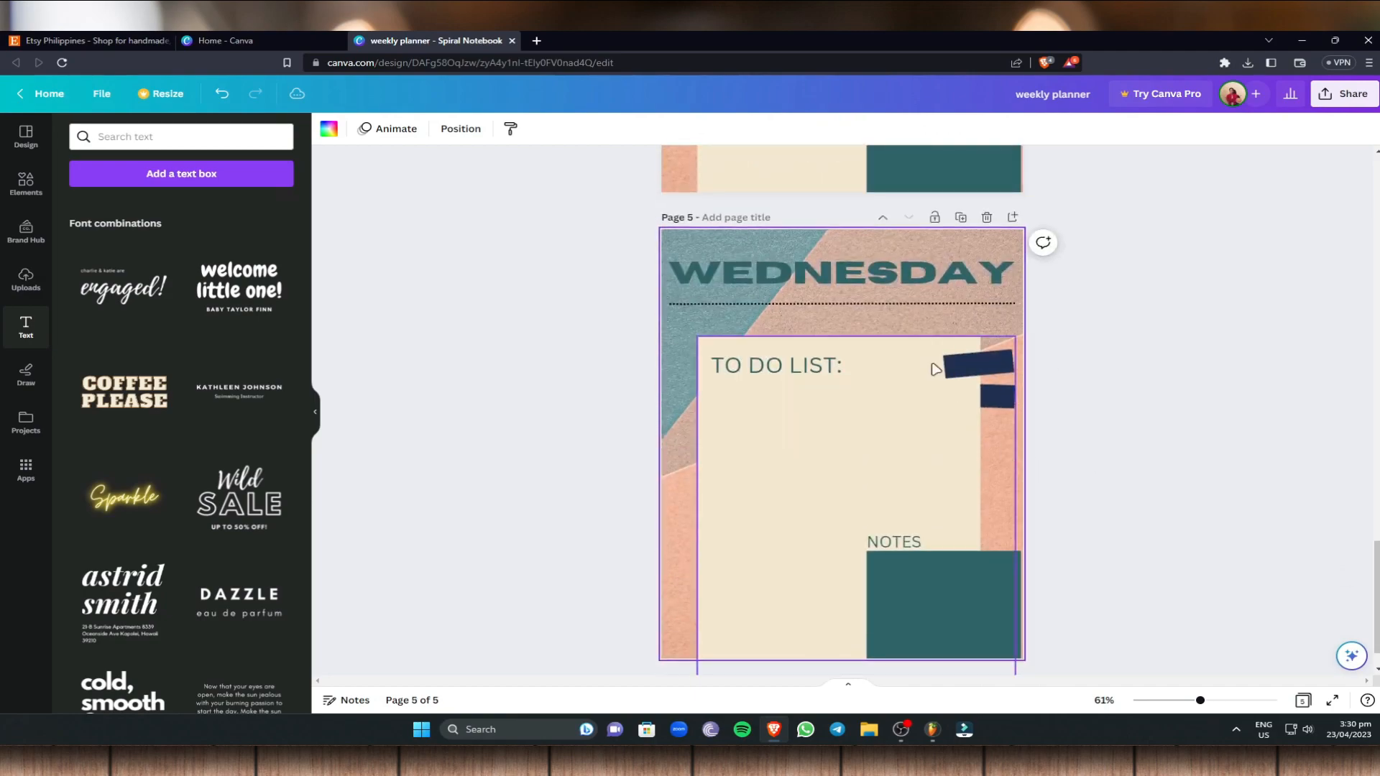
left_click(1001, 270)
left_click_drag(1018, 266, 653, 271)
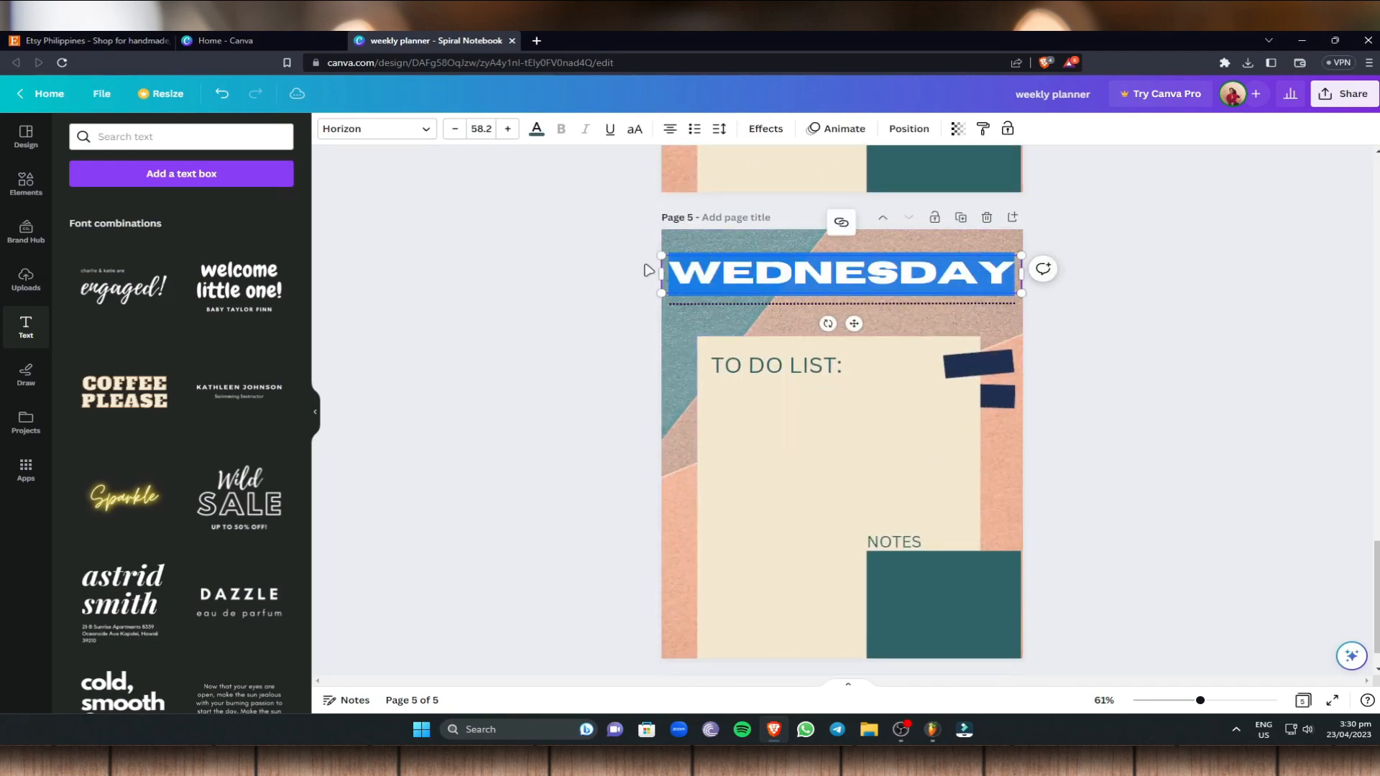
type("THURSDSAY")
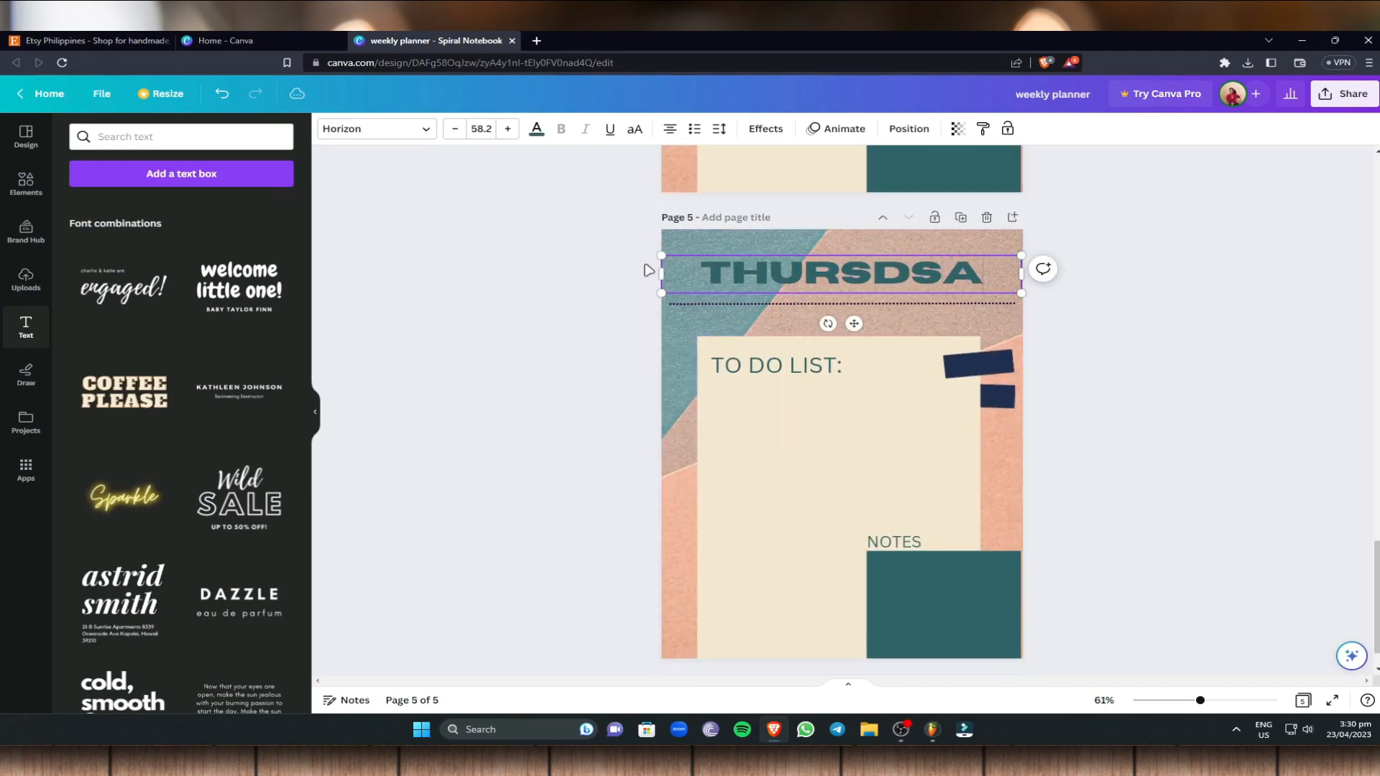
key("BackSpace")
key("BackSpace")
key("BackSpace")
type("AY")
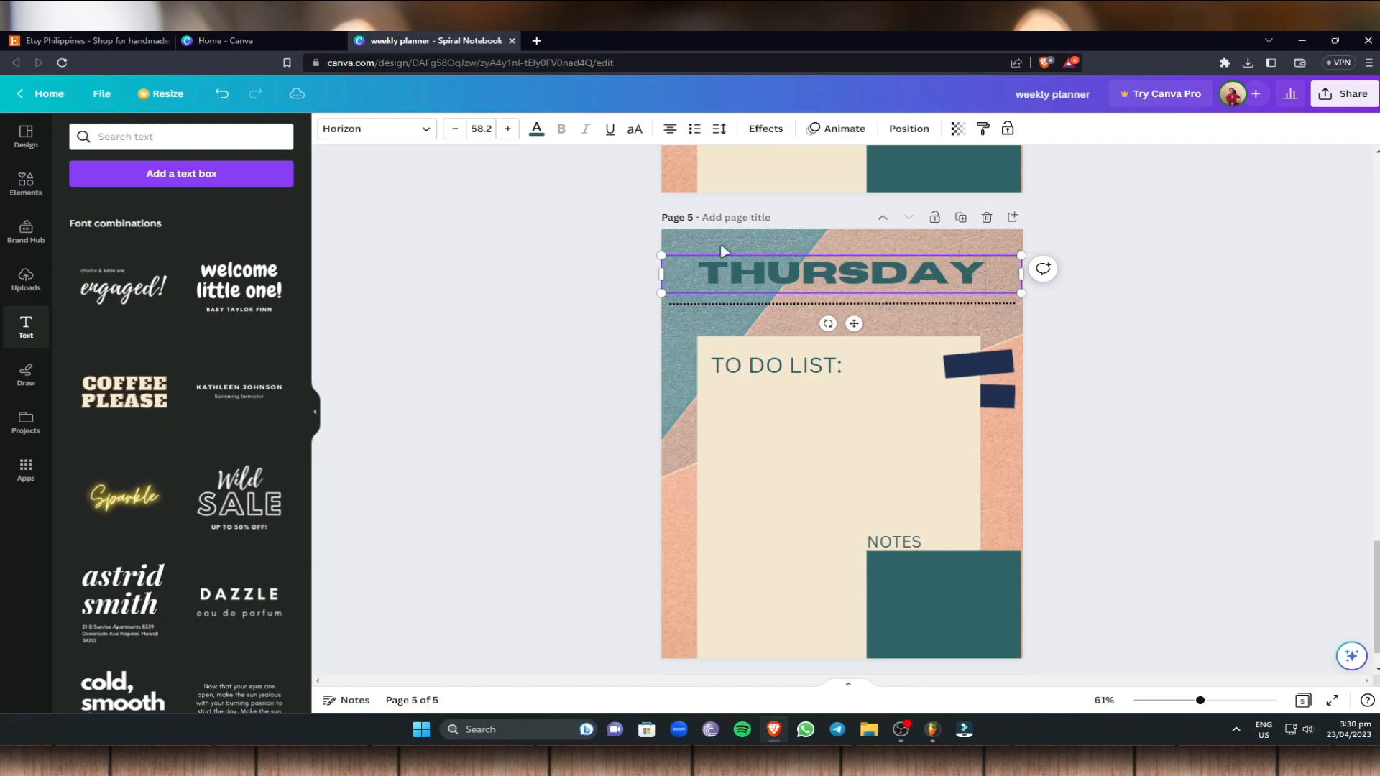
left_click(1038, 403)
Review the planner pages from the Thursday page back to the weekly overview on page 1
scroll(1042, 406, "up", 10)
scroll(1054, 381, "up", 15)
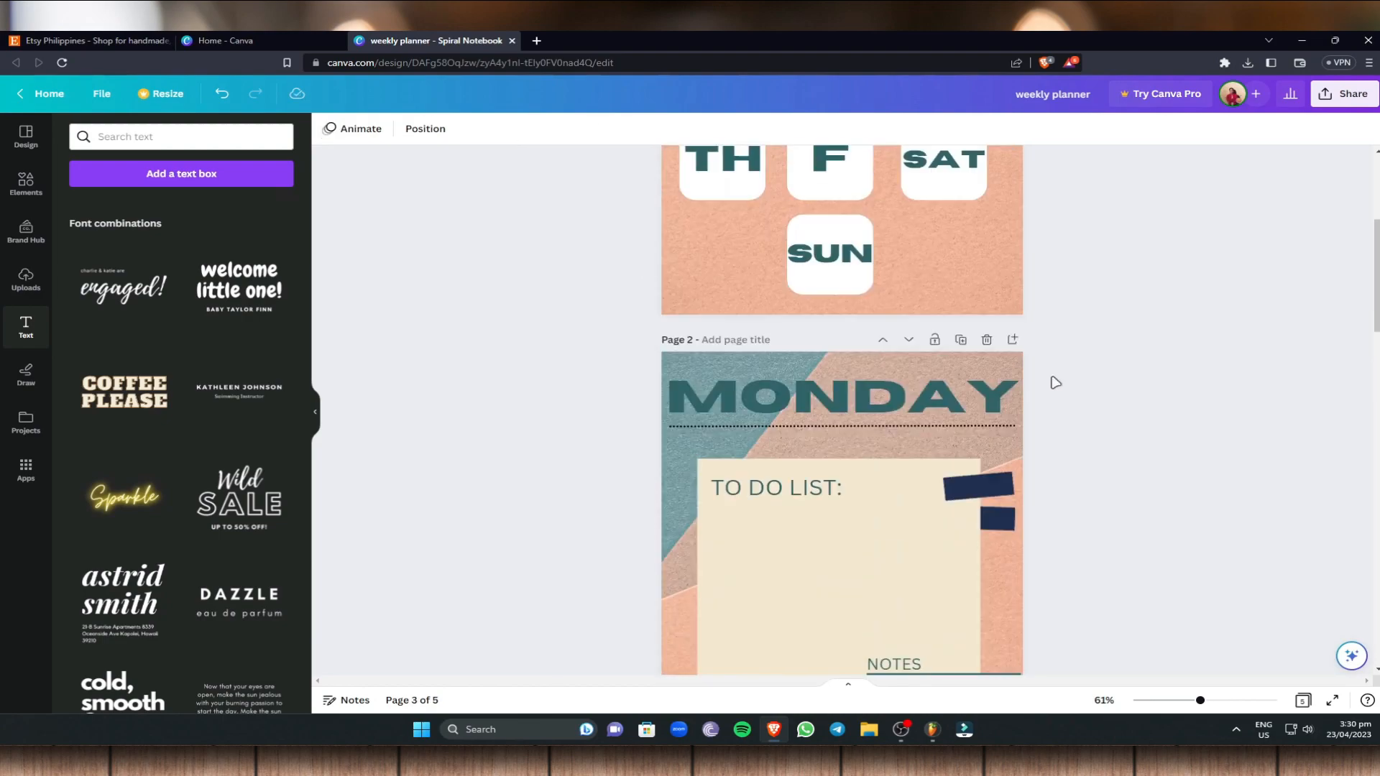
scroll(1060, 388, "down", 10)
scroll(1015, 468, "down", 10)
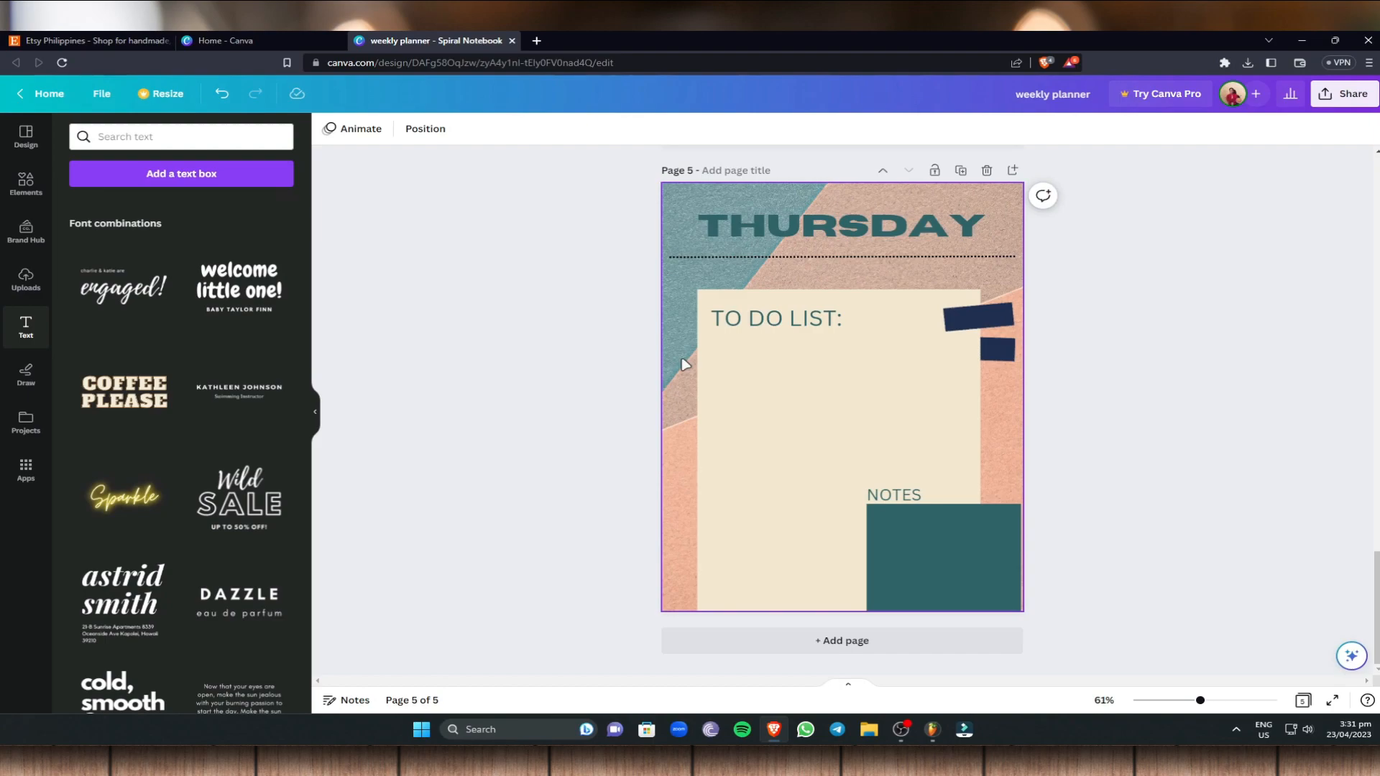
scroll(956, 306, "up", 12)
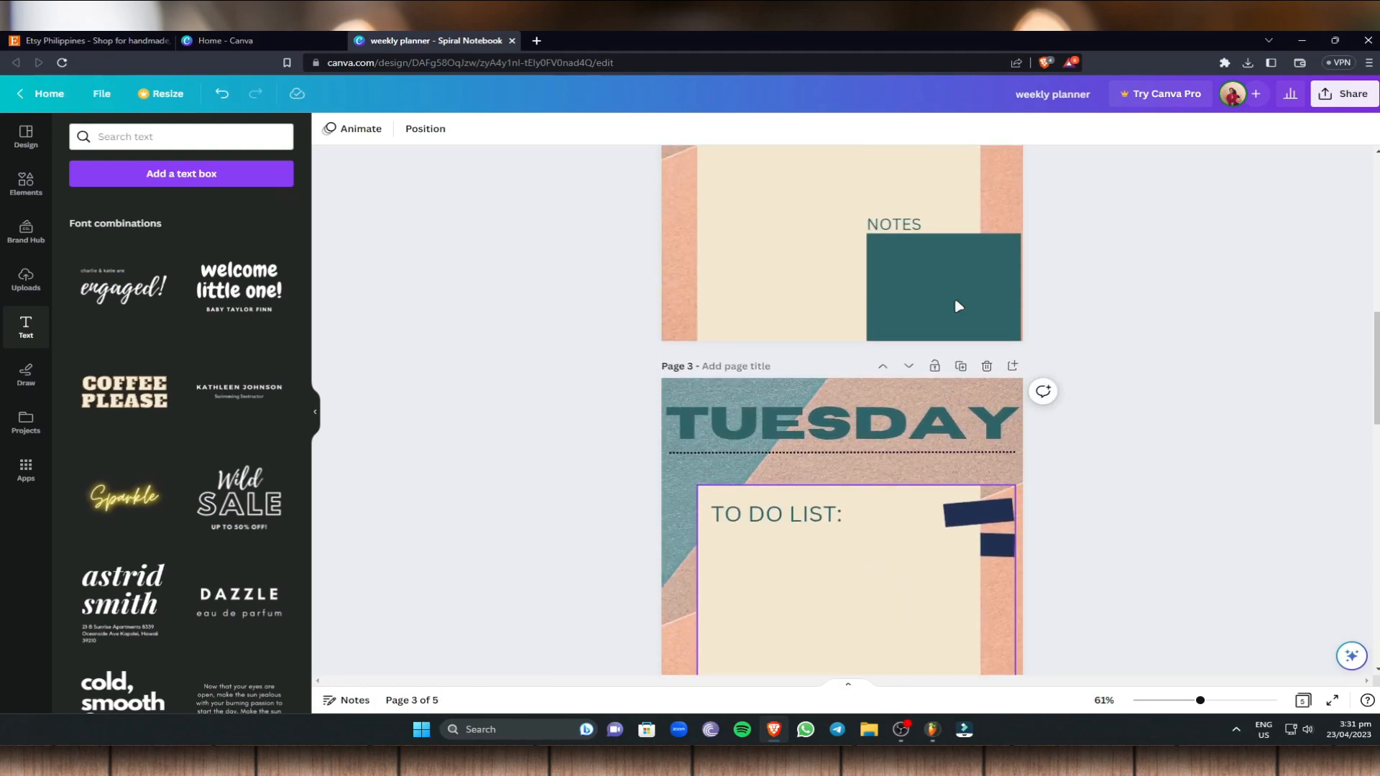
scroll(959, 305, "up", 12)
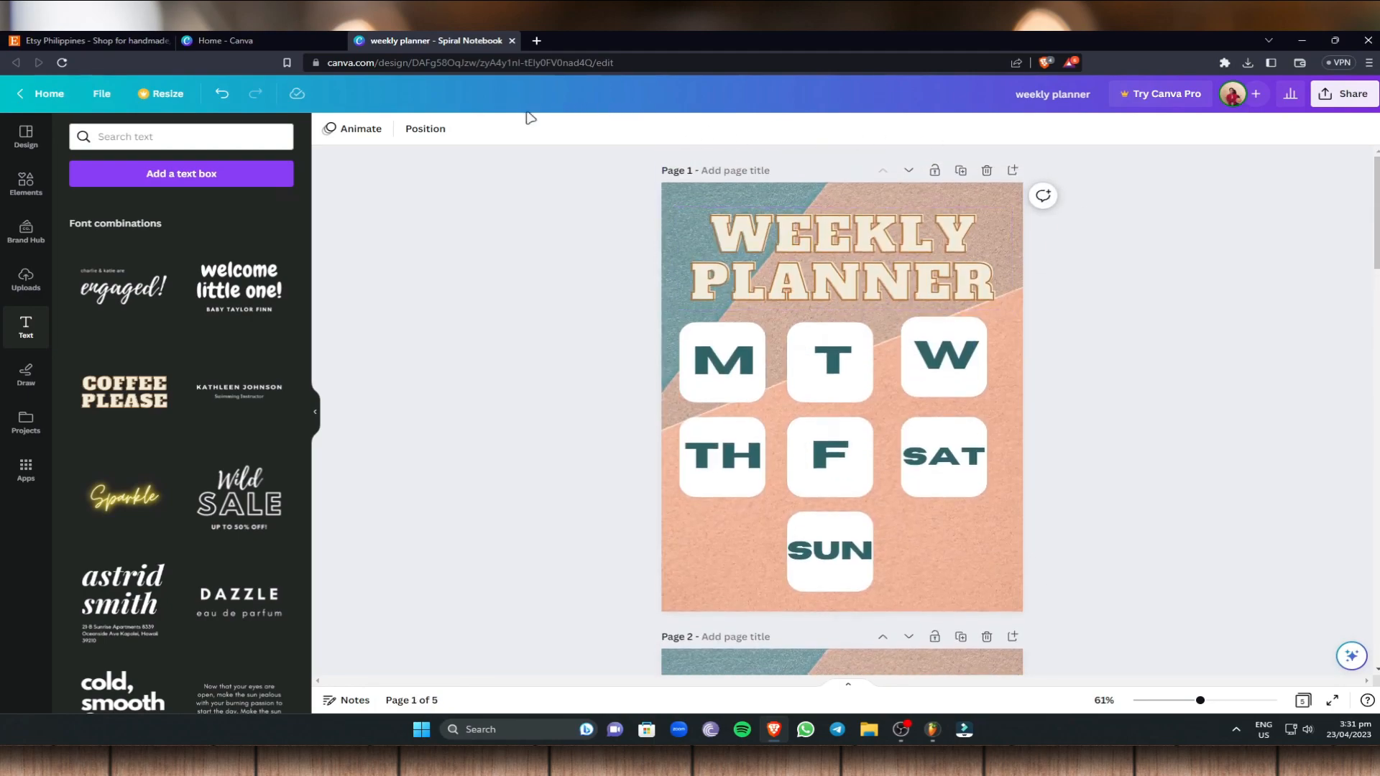